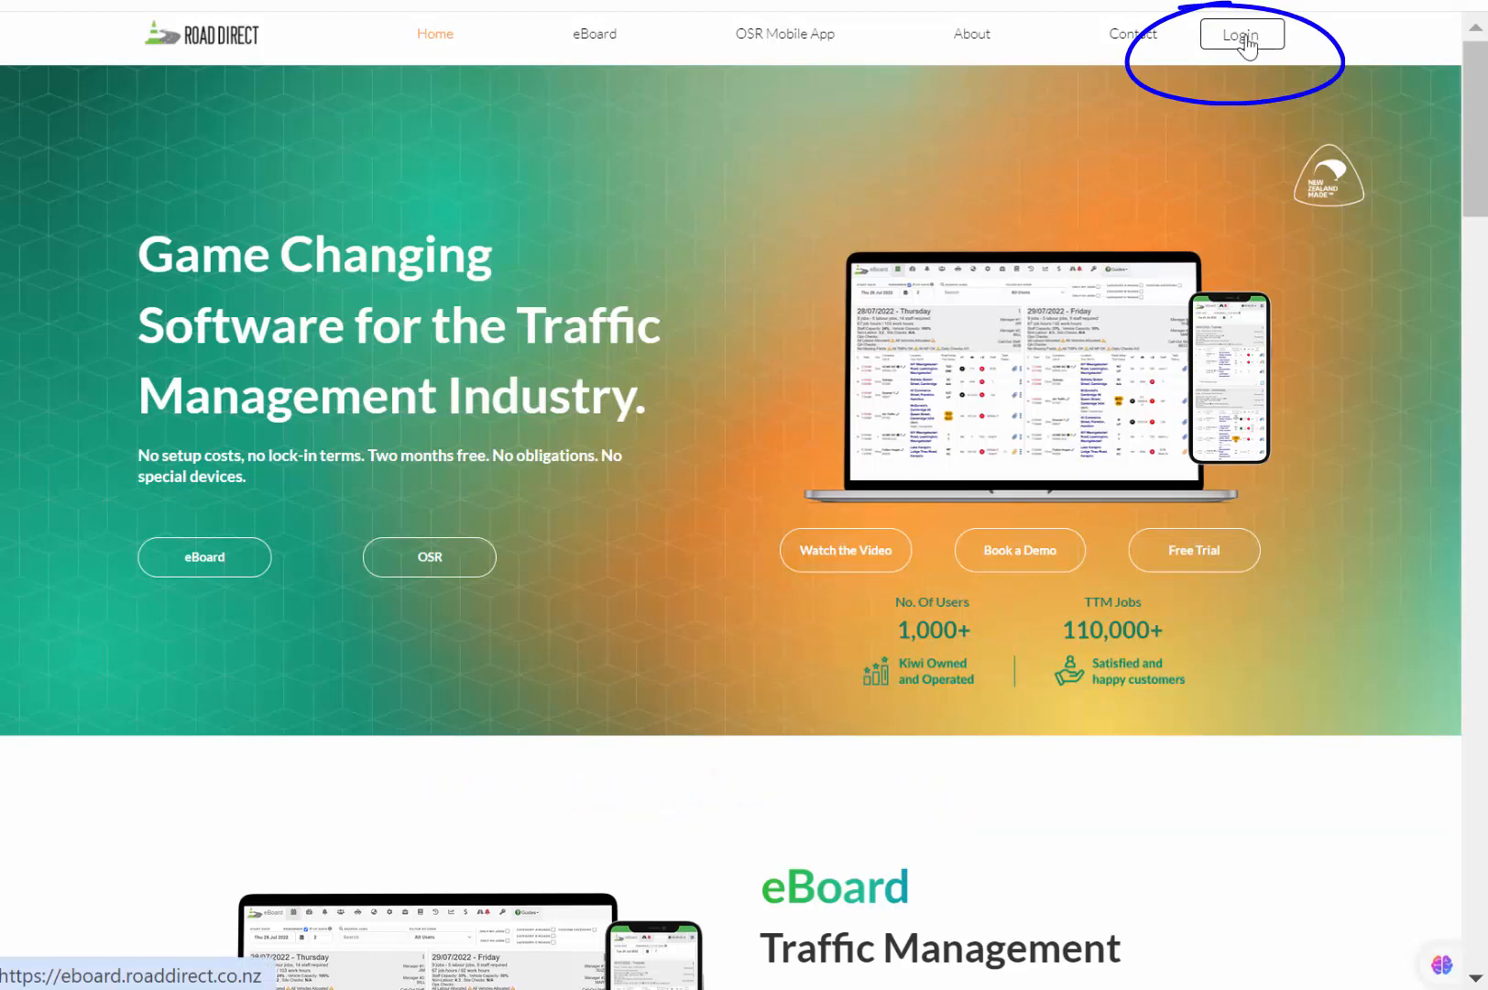
# Open the Road Direct login page and sign in with the account username and password
pyautogui.click(1247, 42)
pyautogui.click(1052, 770)
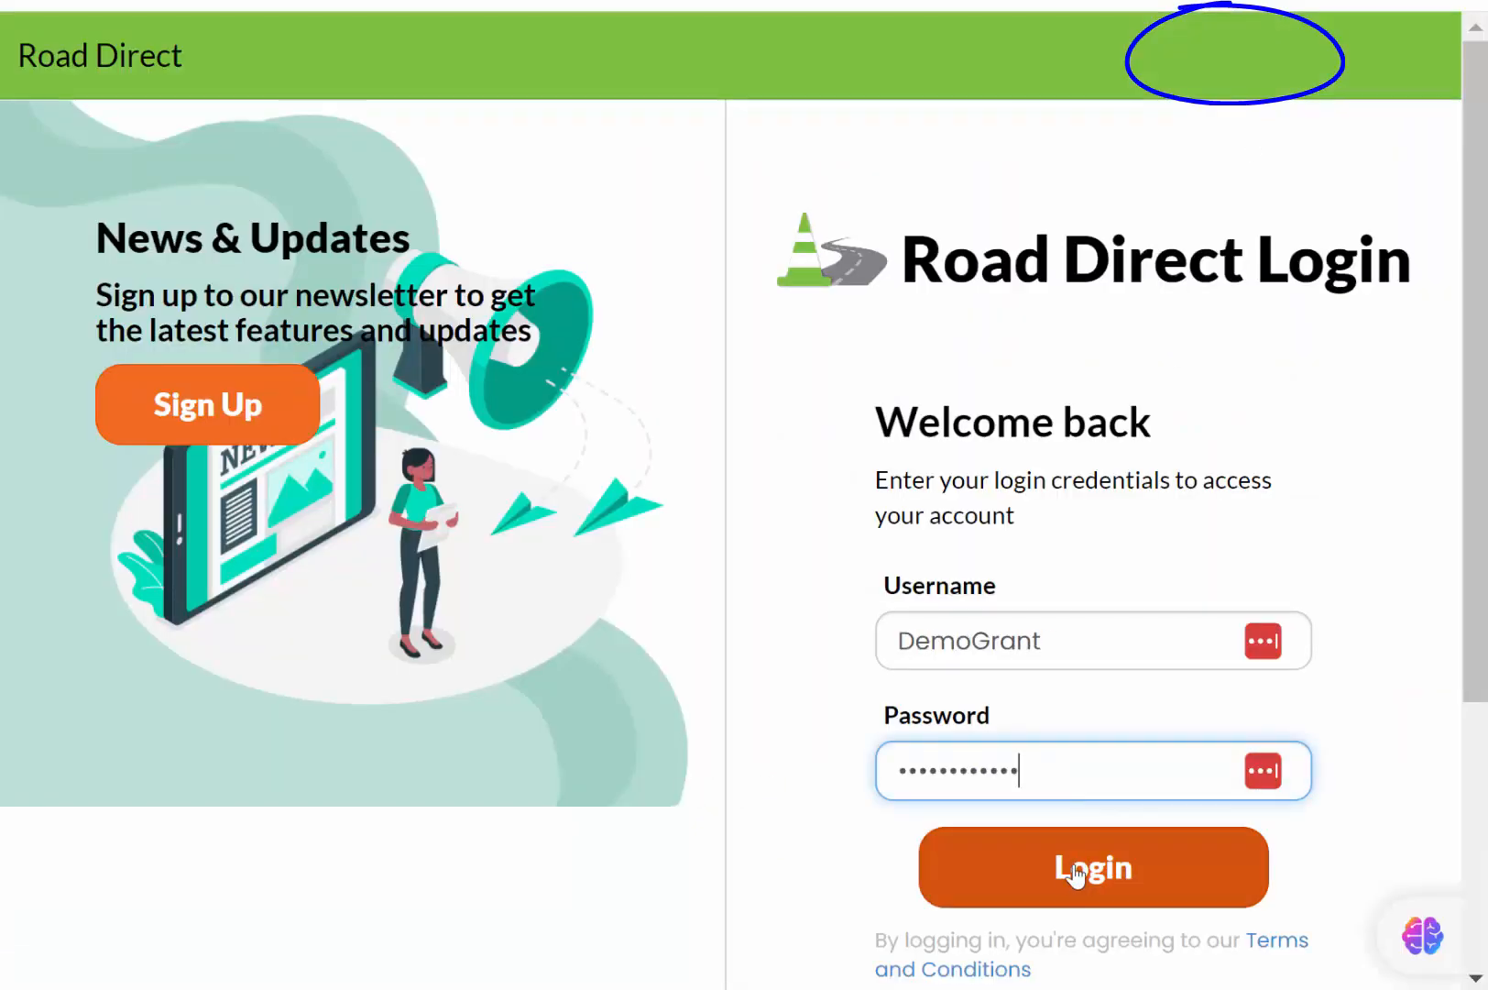
pyautogui.click(1132, 769)
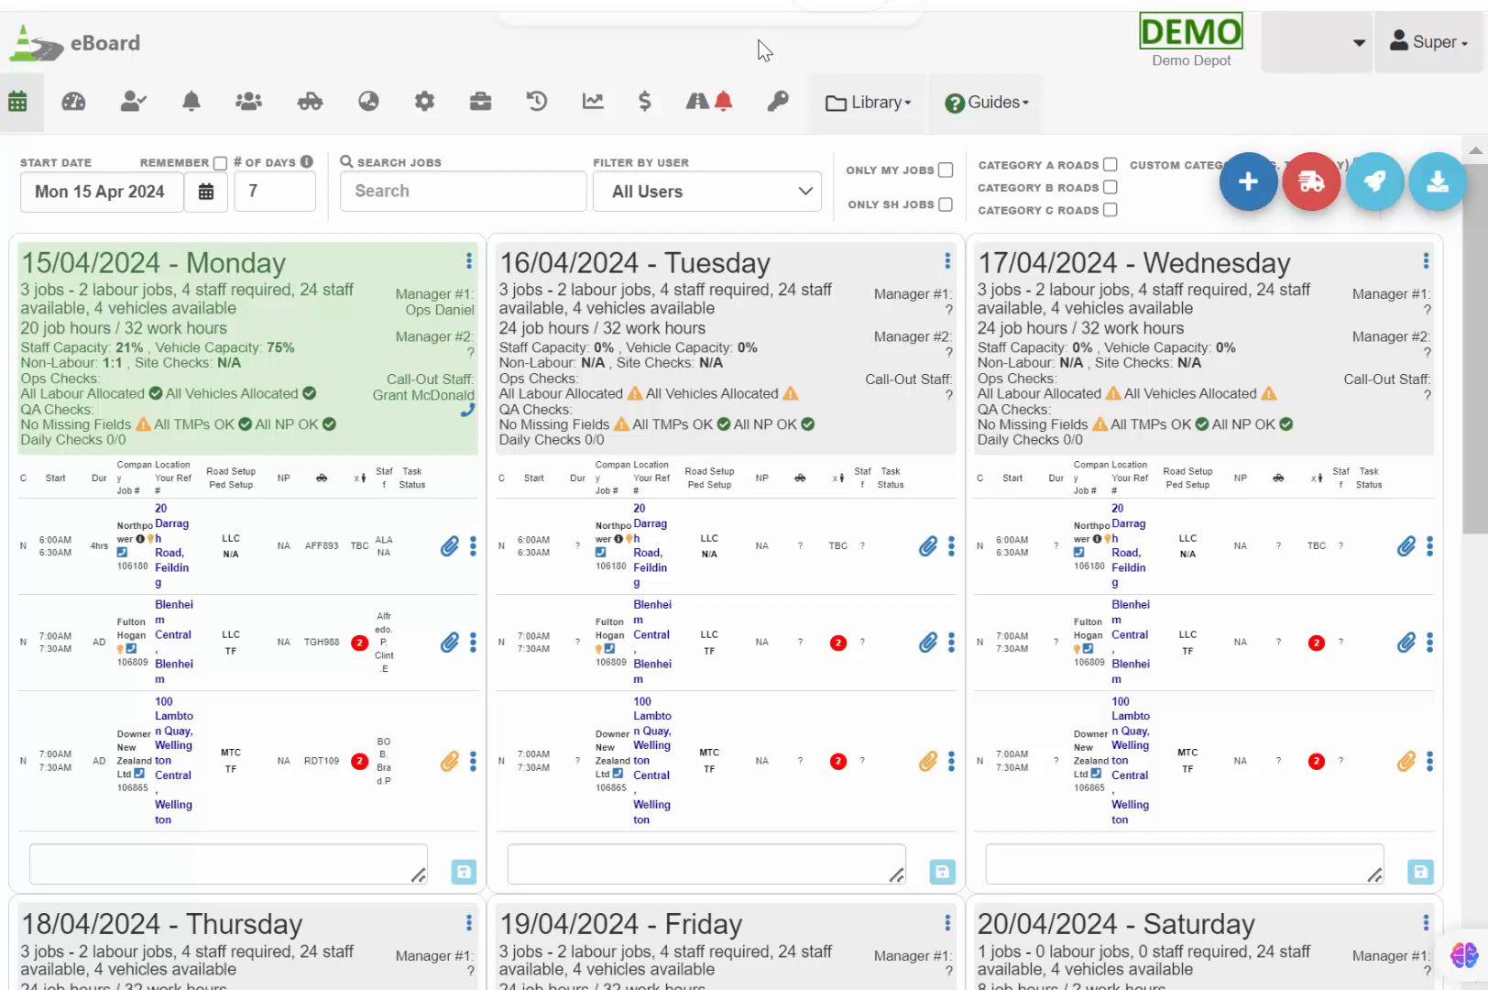
# Examine the job board at several browser zoom levels to compare how the daily job cards are laid out
pyautogui.hotkey('ctrl', '+')
pyautogui.hotkey('ctrl', '+')
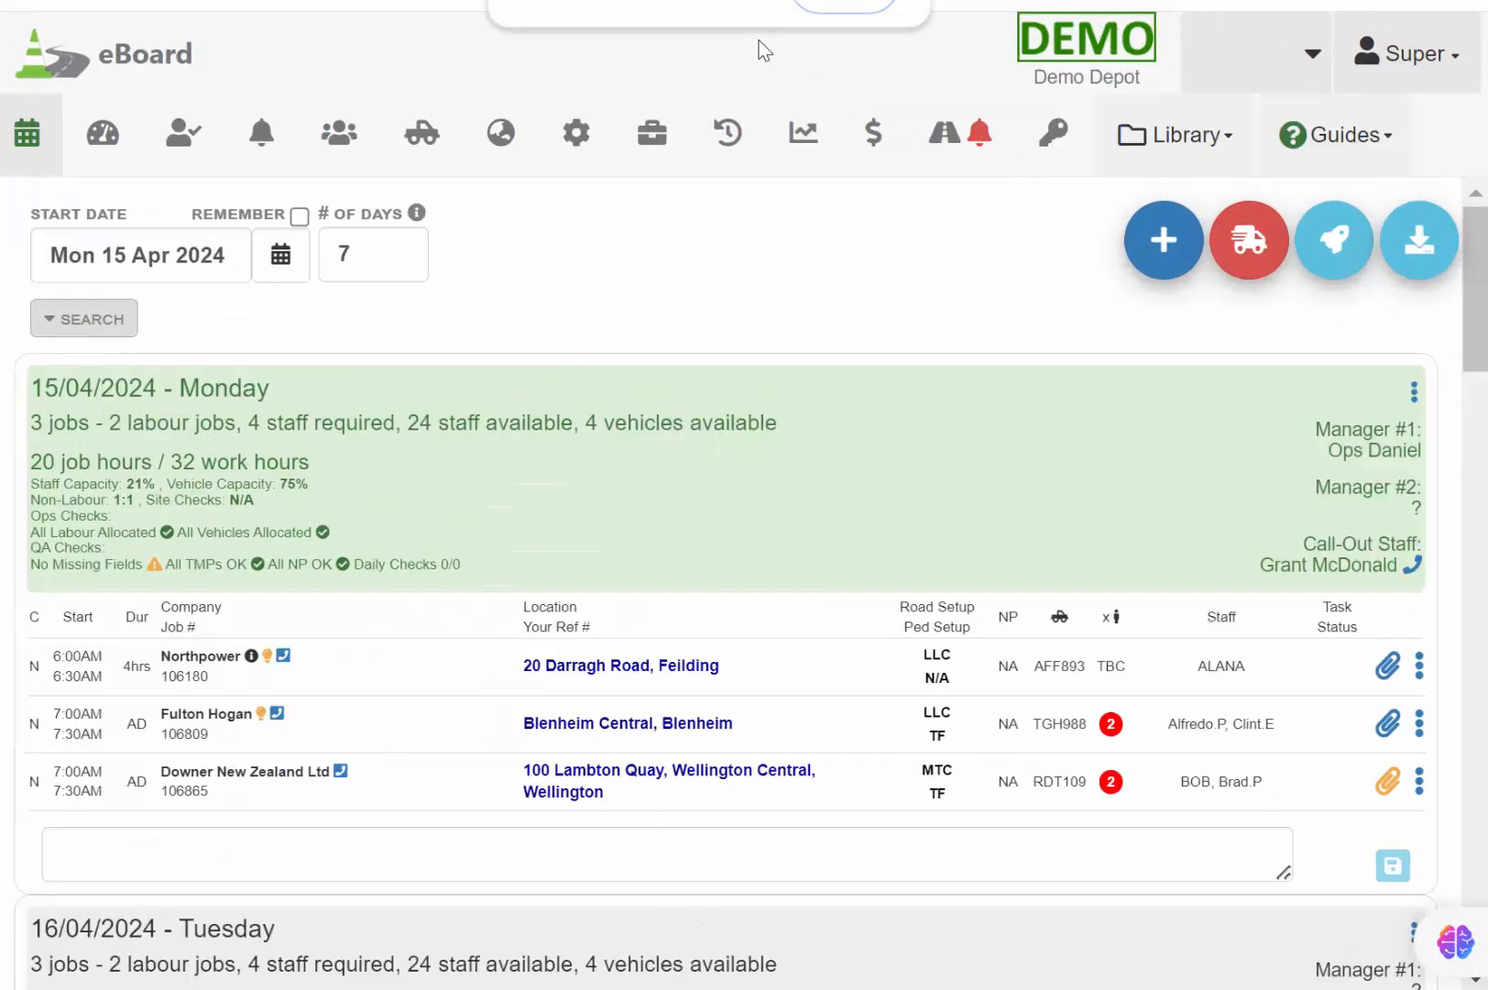
pyautogui.scroll(-1, 1453, 391)
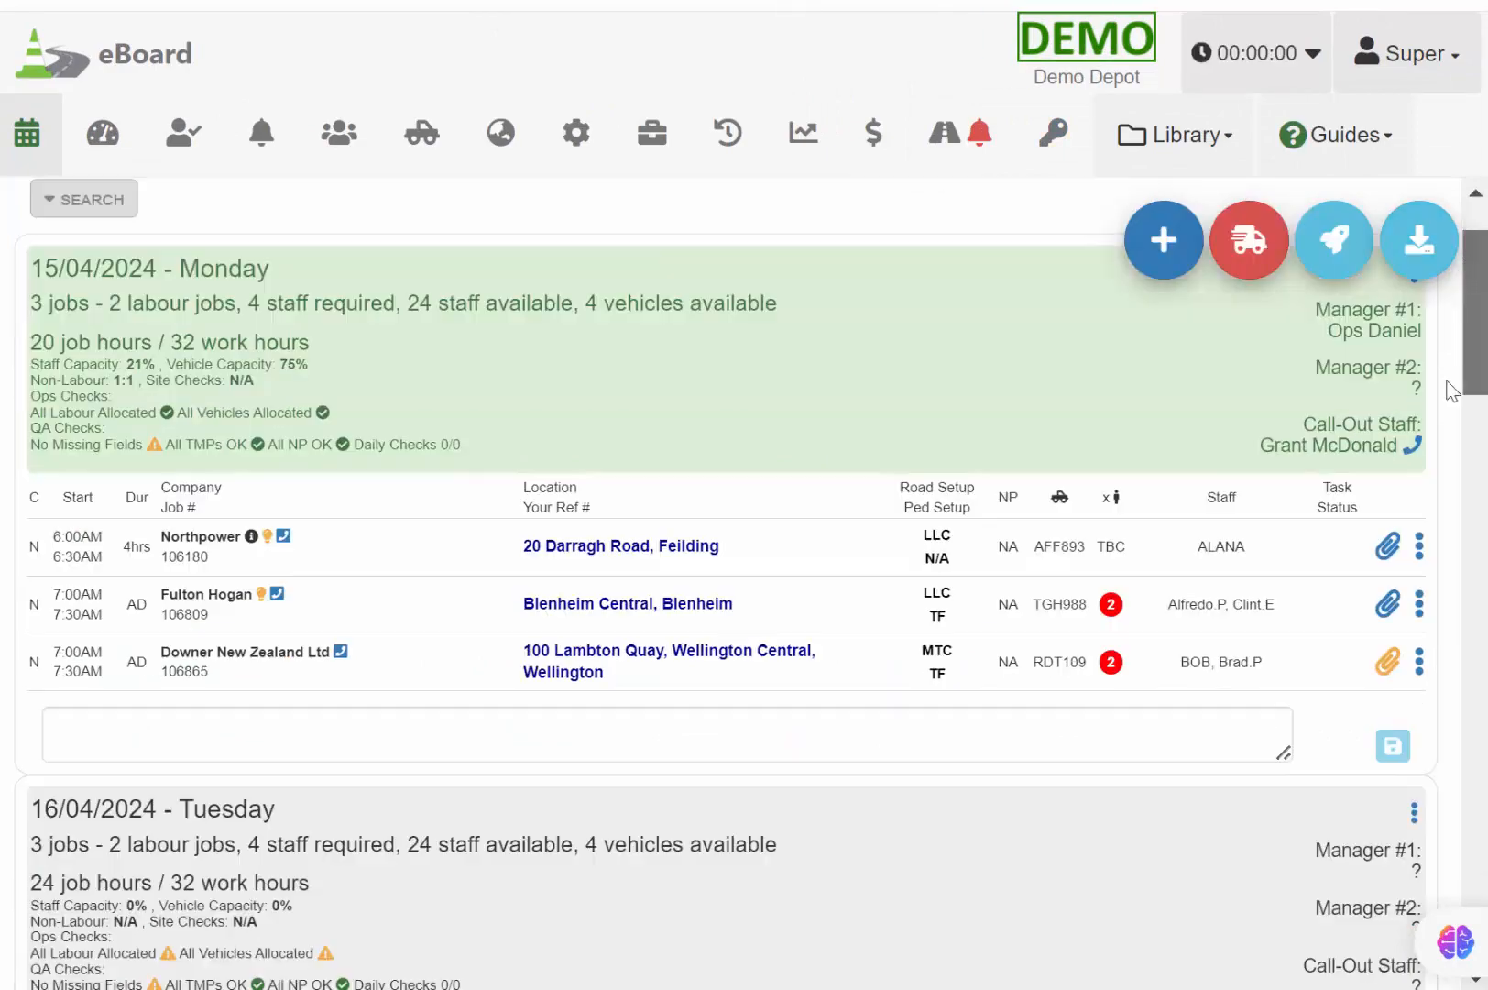
pyautogui.moveTo(1448, 381); pyautogui.dragTo(1460, 278)
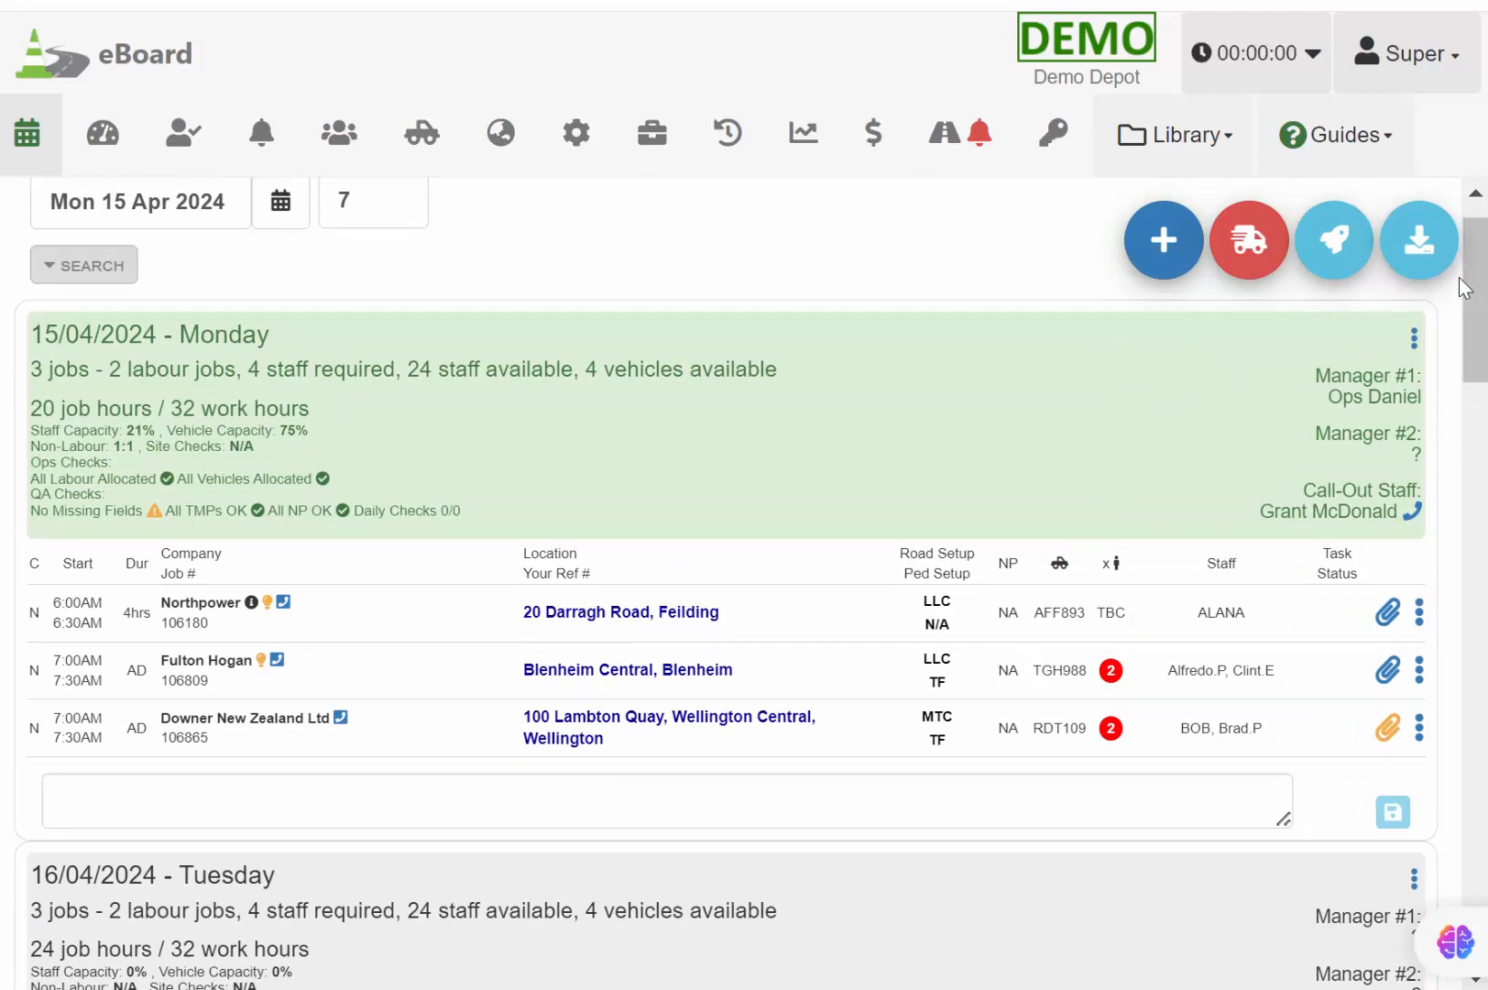
pyautogui.hotkey('ctrl', '-')
pyautogui.hotkey('ctrl', '-')
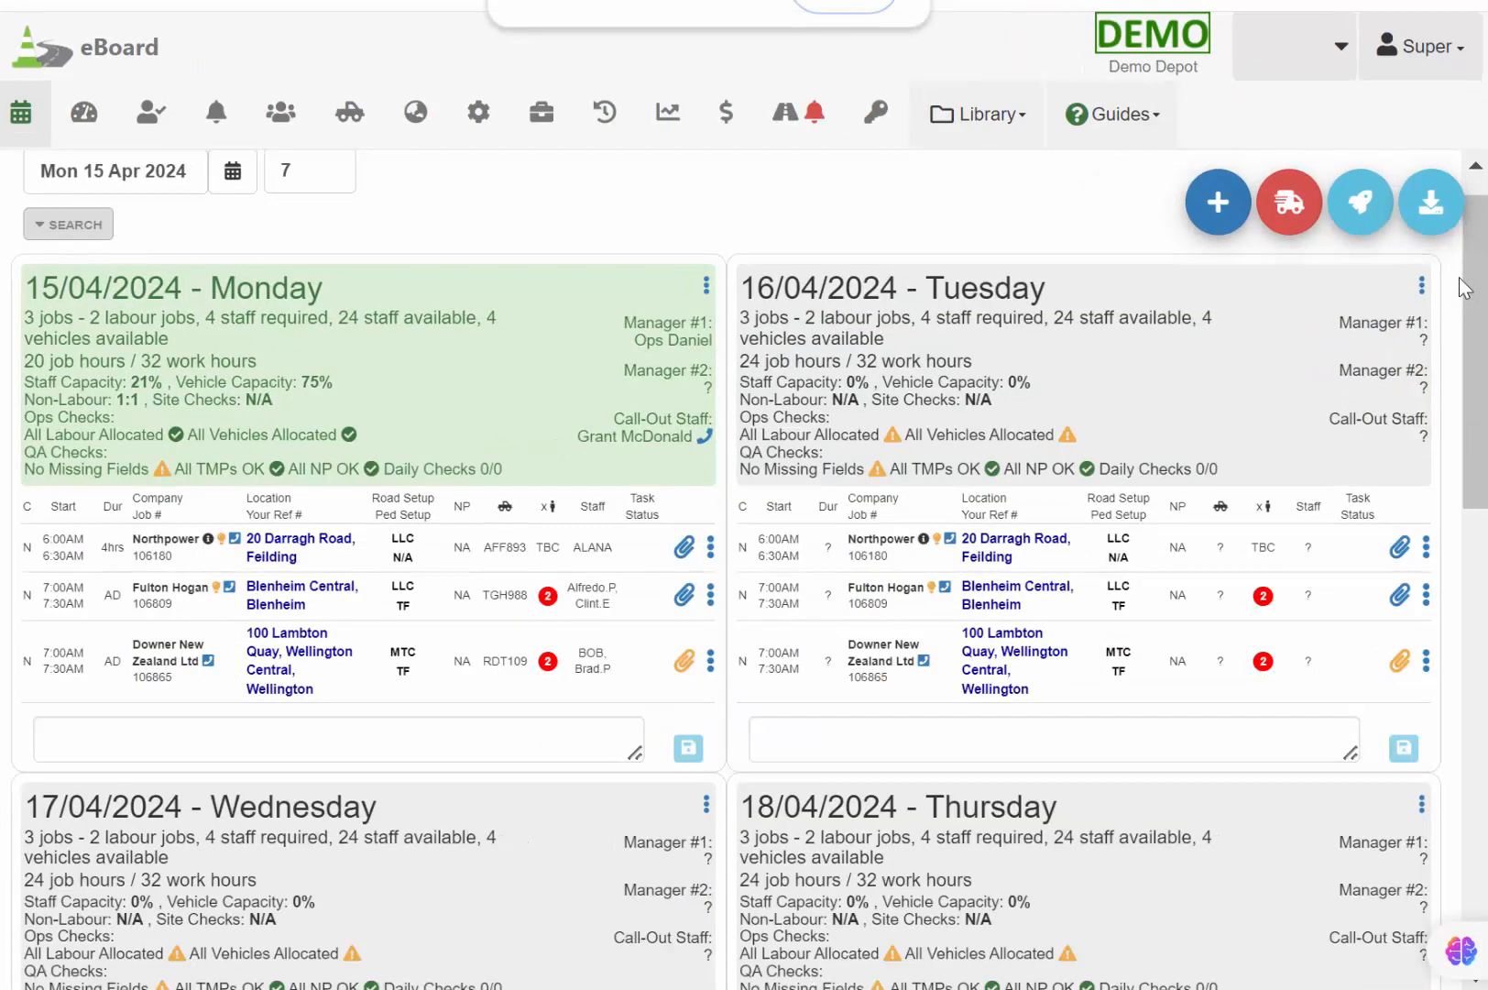
pyautogui.hotkey('ctrl', '-')
pyautogui.hotkey('ctrl', '-')
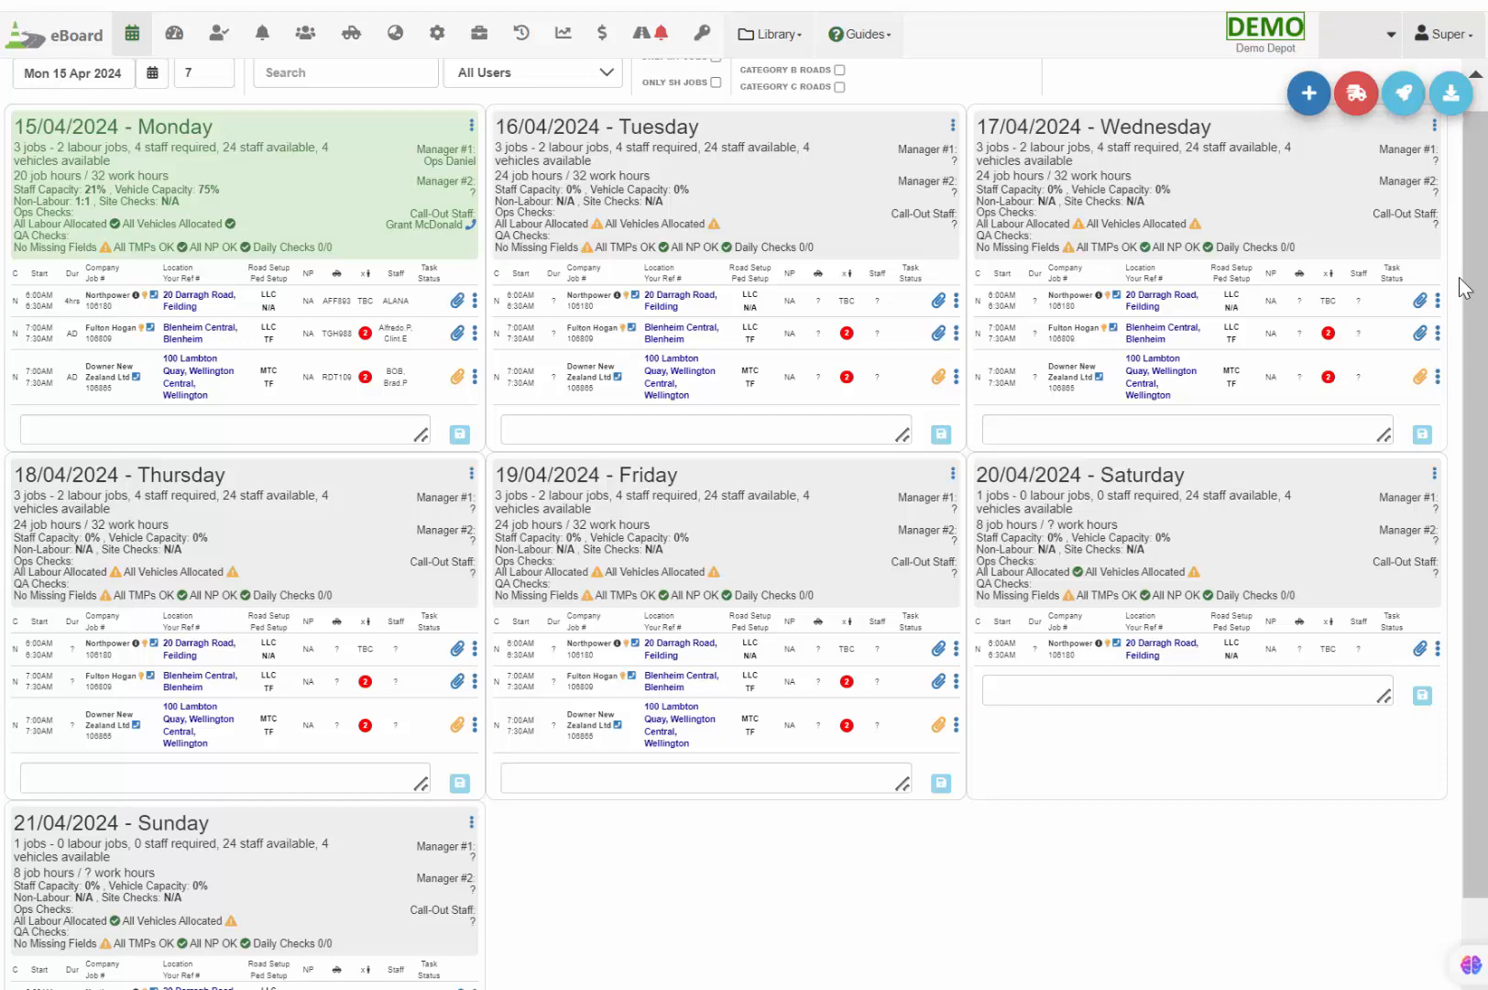
pyautogui.hotkey('ctrl', '+')
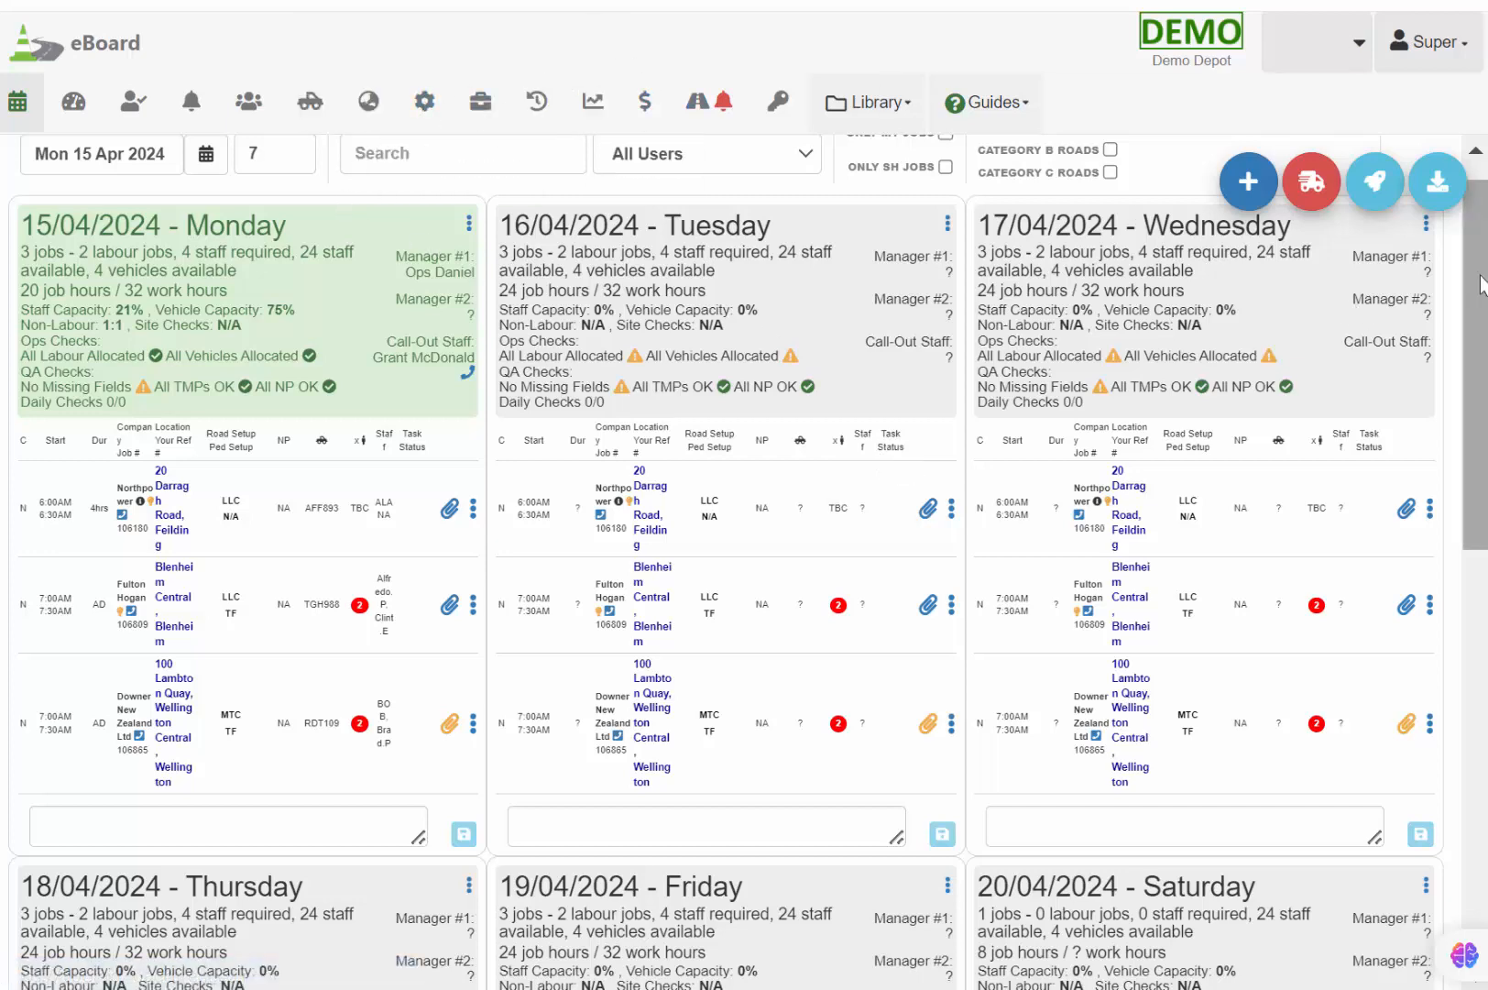
pyautogui.scroll(1, 1475, 366)
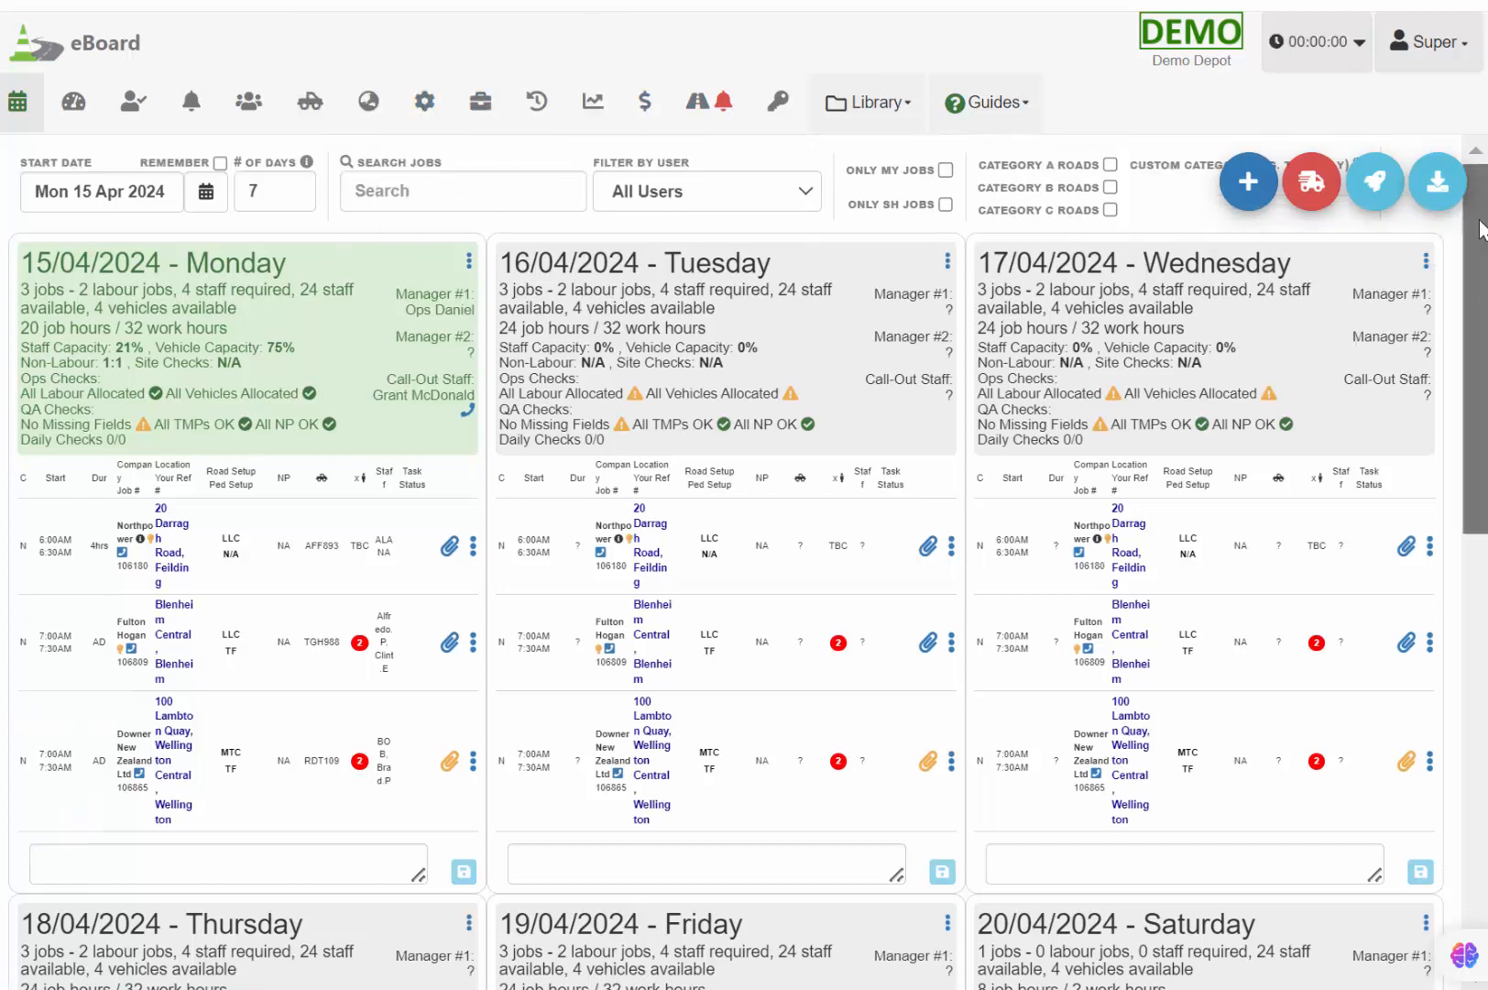
# Set the number of days shown on the job board to 3
pyautogui.click(256, 193)
pyautogui.moveTo(250, 191); pyautogui.dragTo(270, 196)
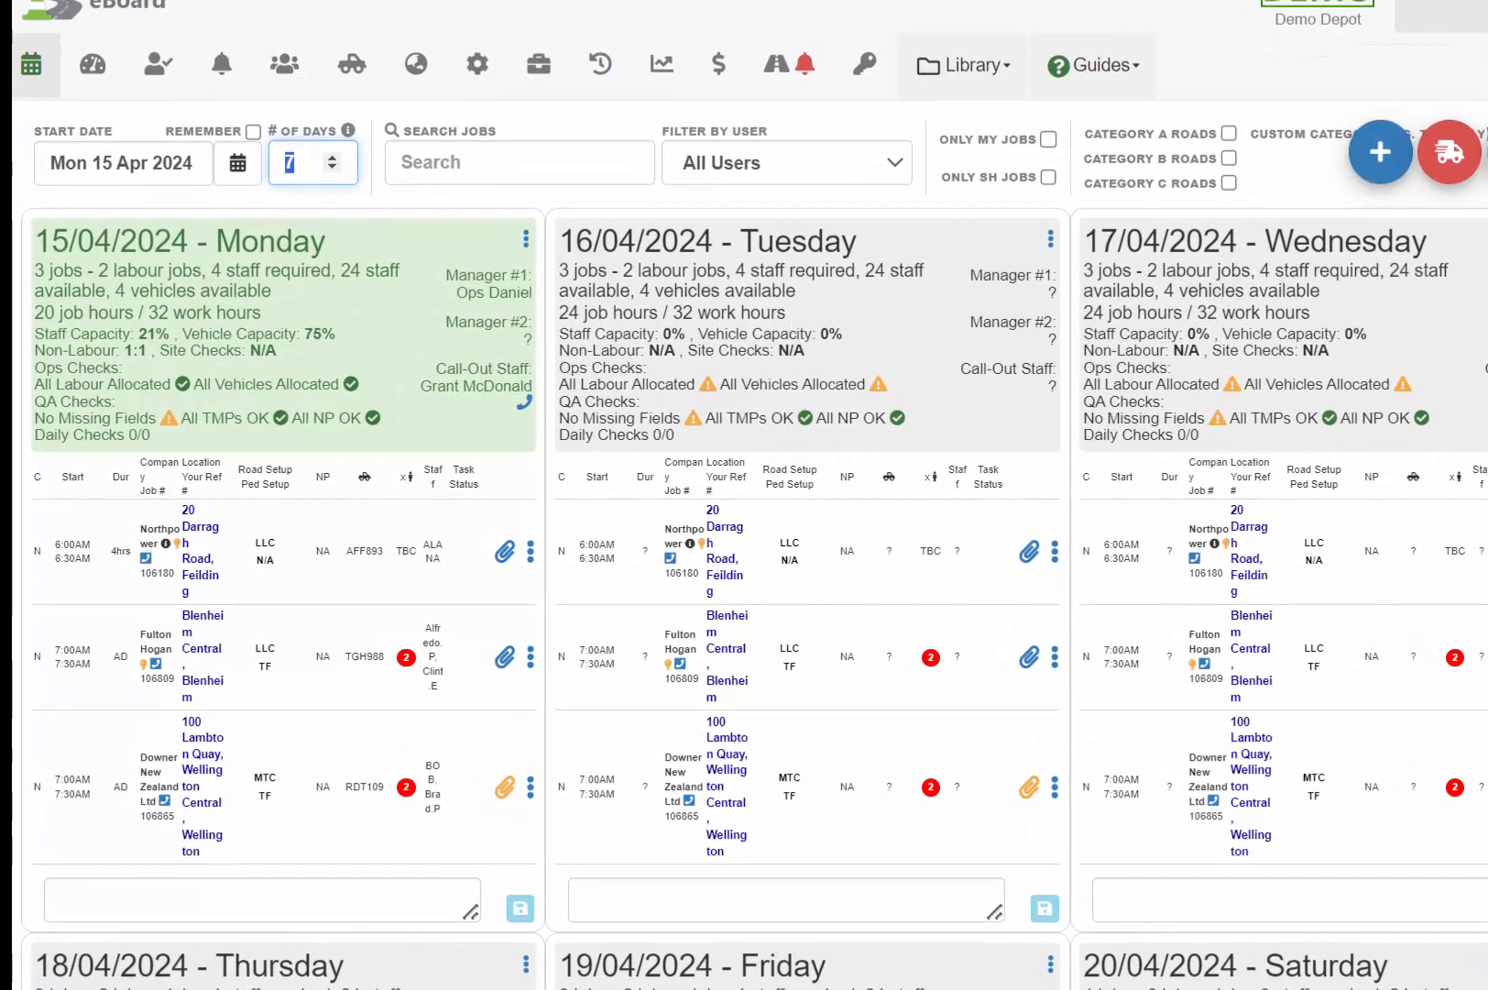
pyautogui.scroll(-10, 744, 550)
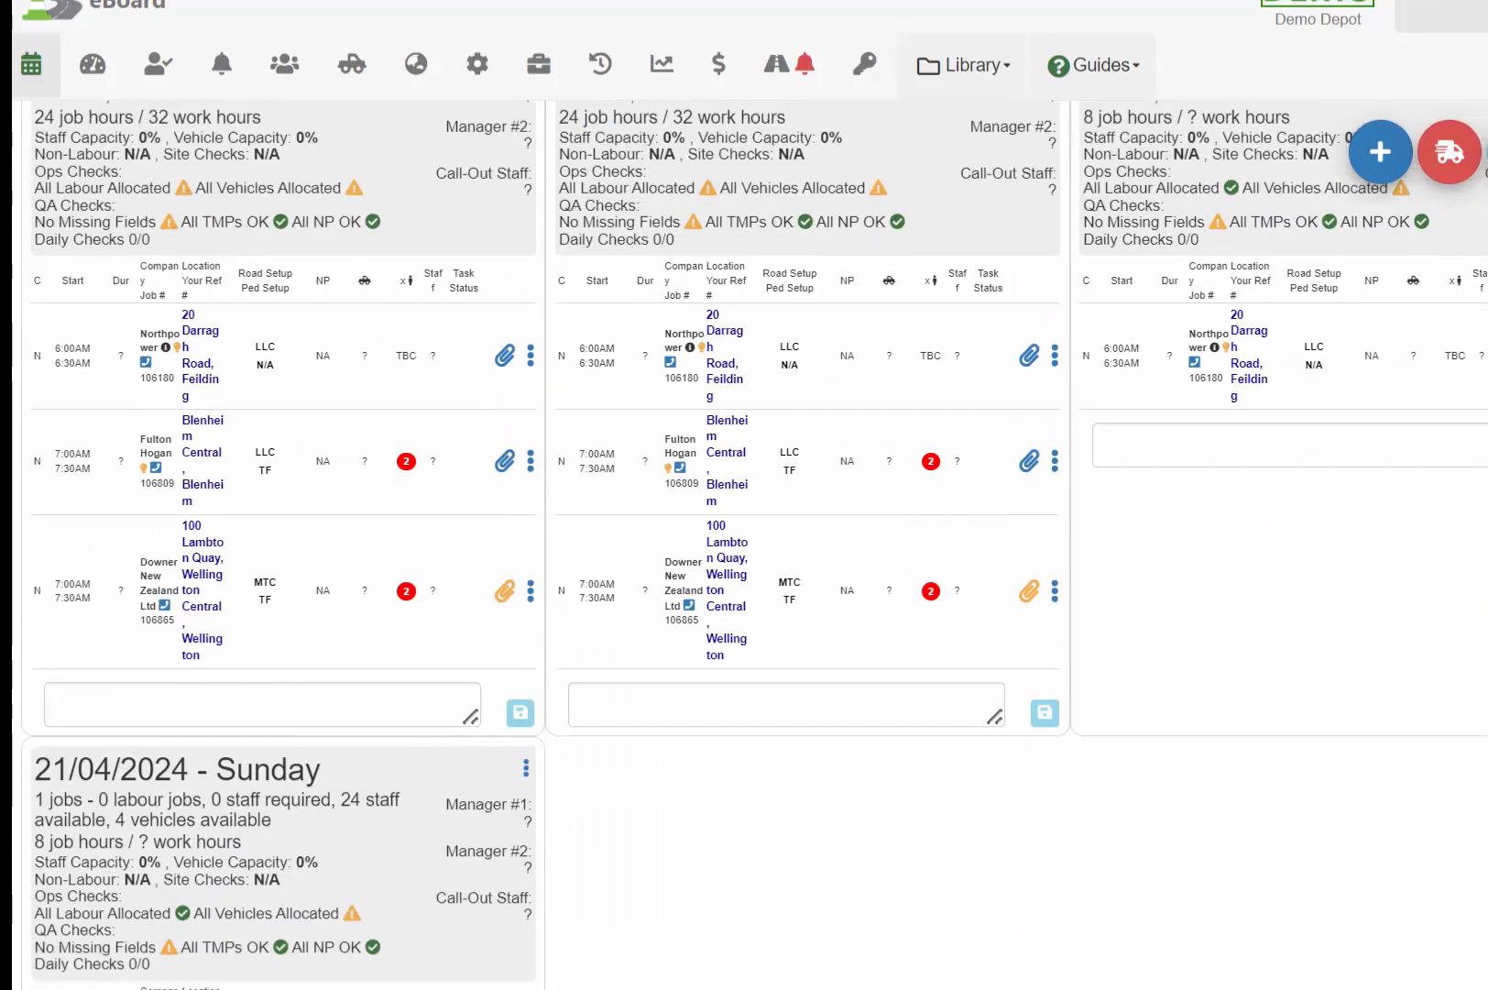
pyautogui.scroll(6, 744, 550)
pyautogui.scroll(4, 487, 192)
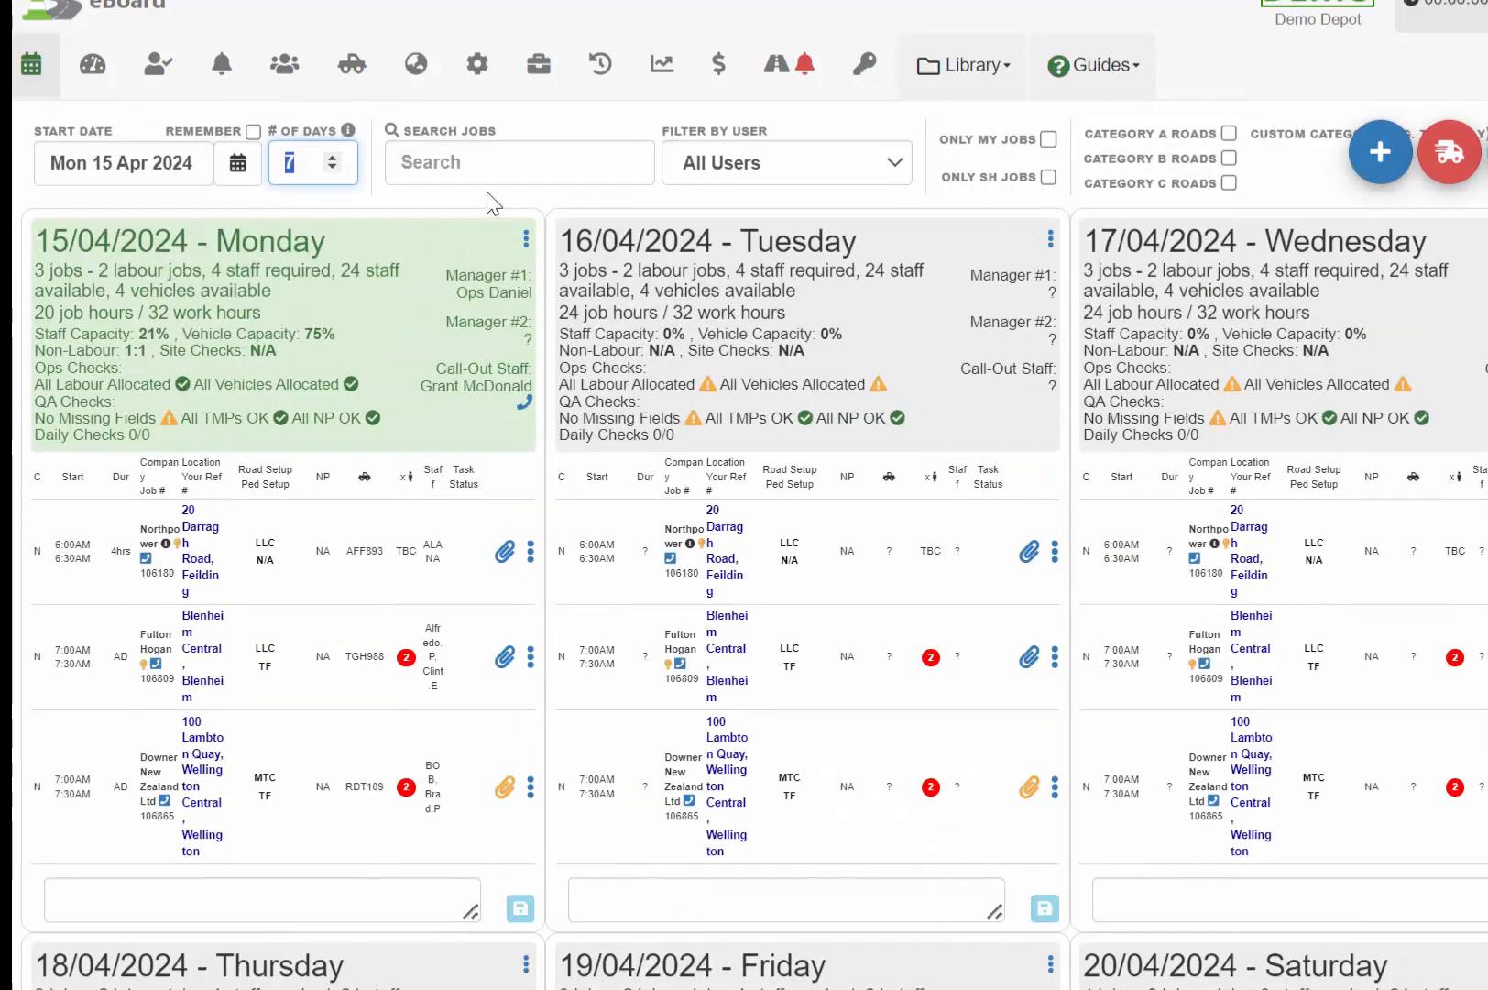
pyautogui.write('3')
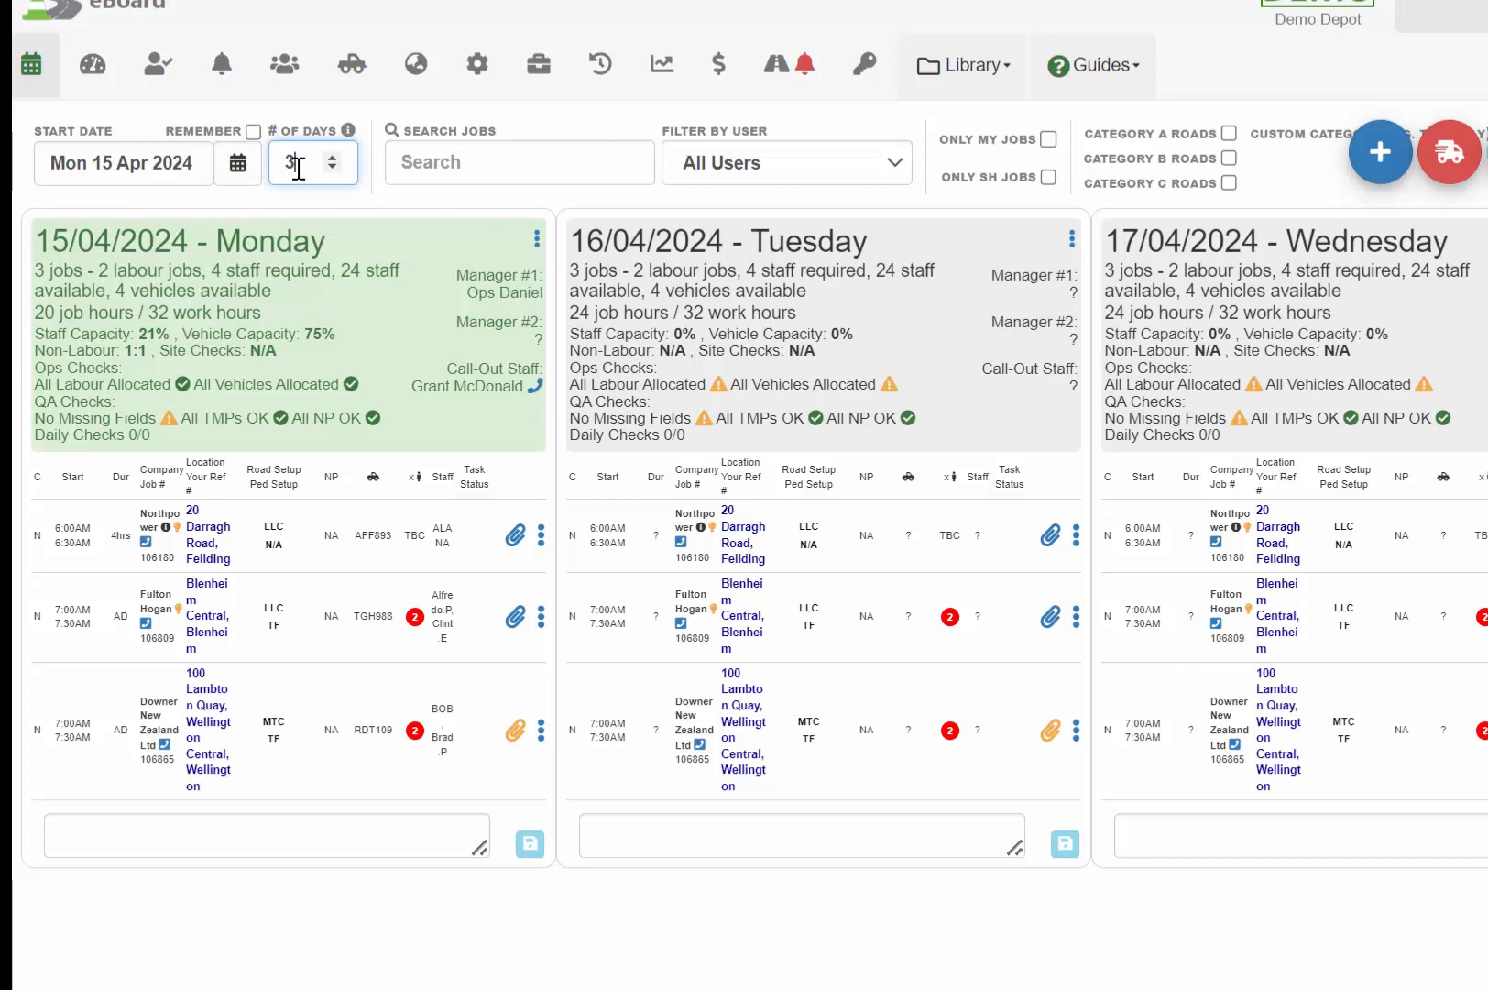
# Set the board's start date to Mon 22 Apr 2024 and have the board remember it
pyautogui.click(235, 168)
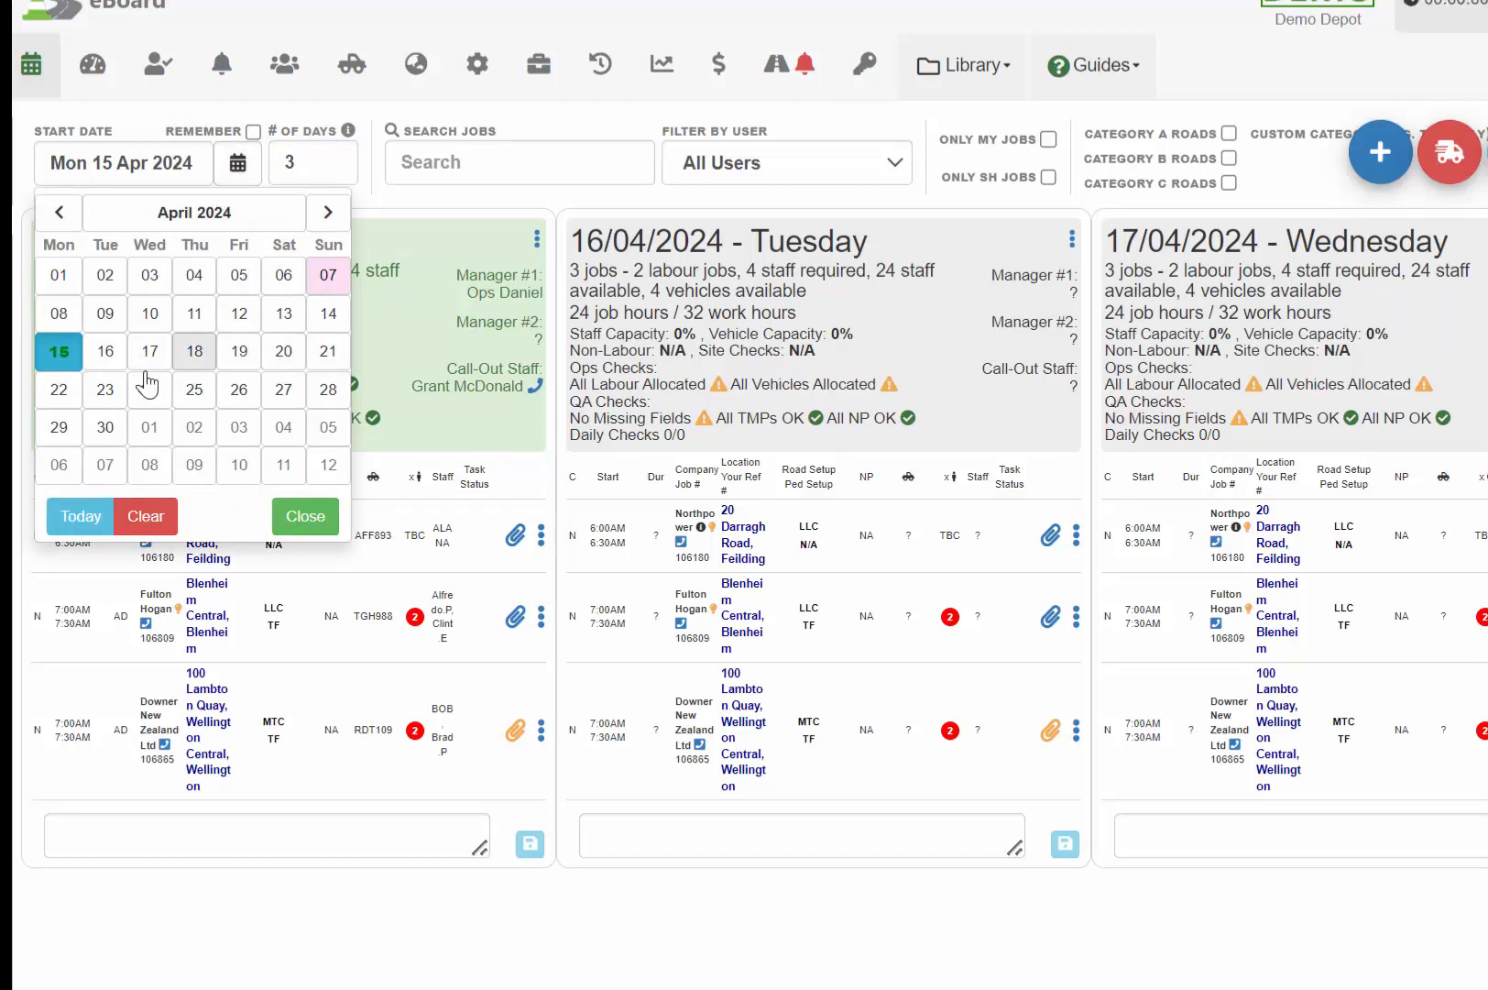
pyautogui.click(58, 391)
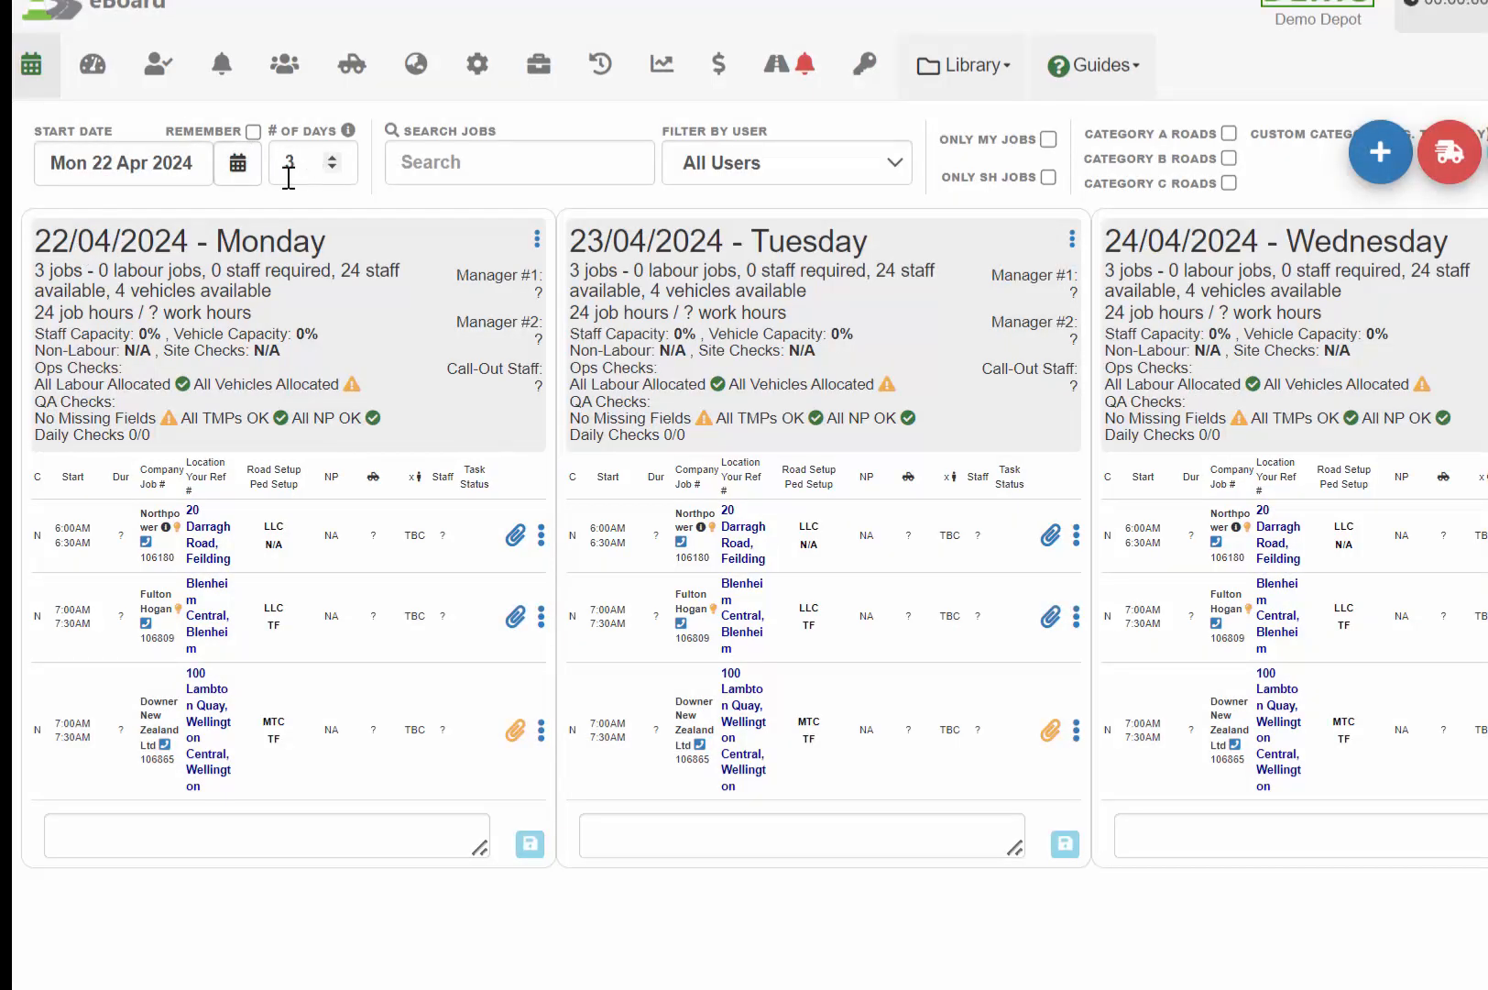
pyautogui.click(252, 132)
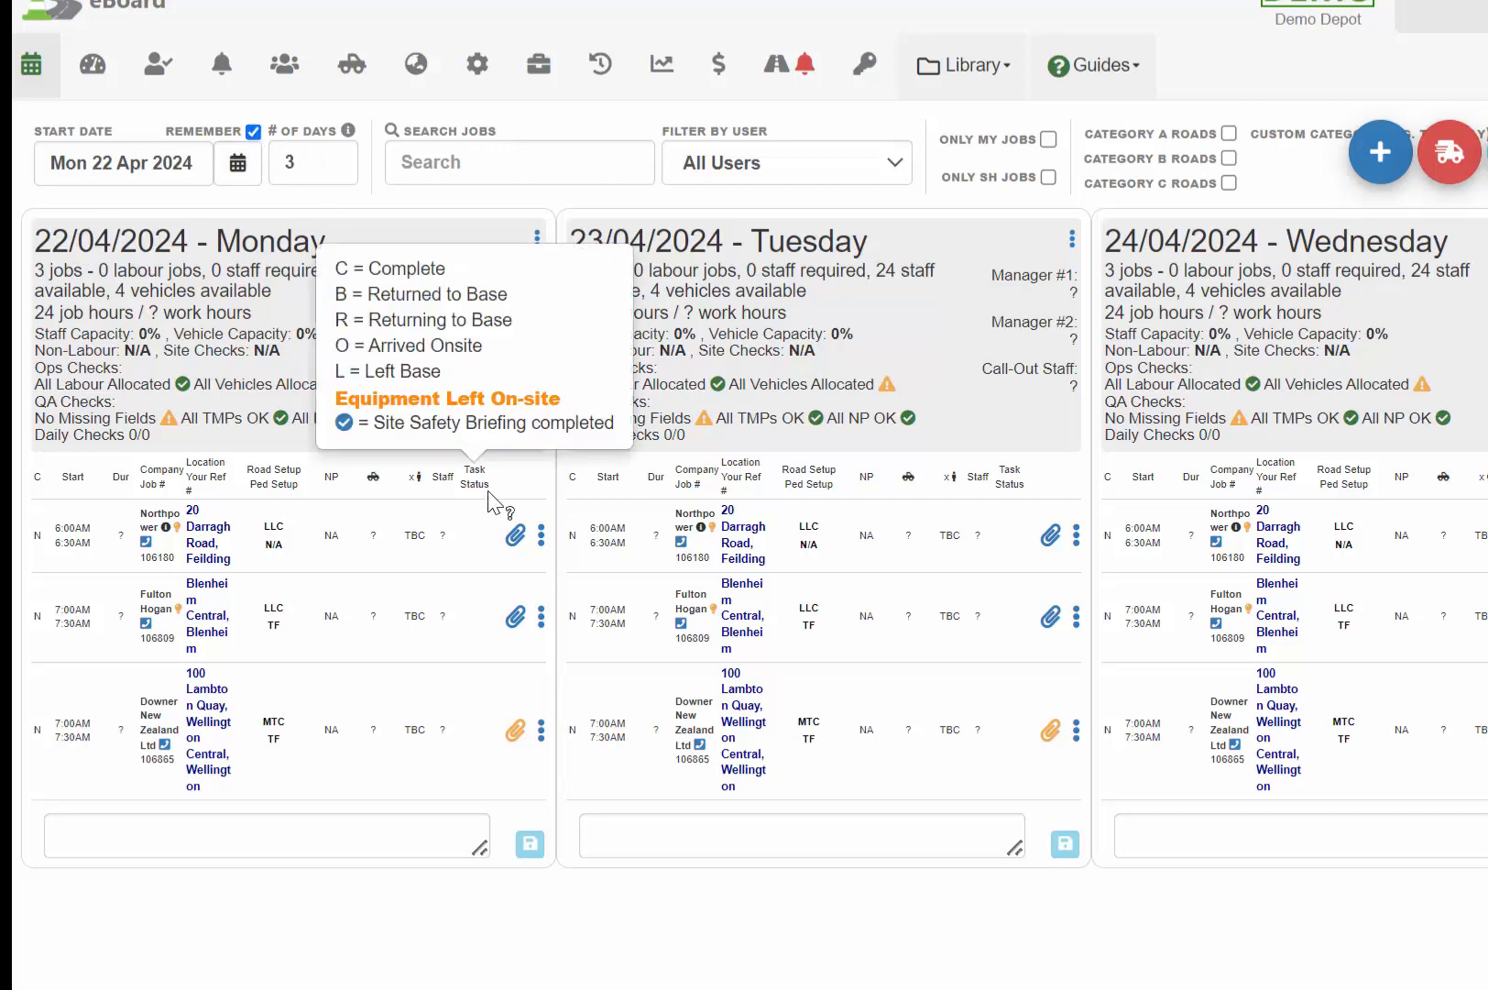
# Allocate a staff member to the 6:00AM Northpower job on Monday 22/04/2024 and save the allocation
pyautogui.click(445, 539)
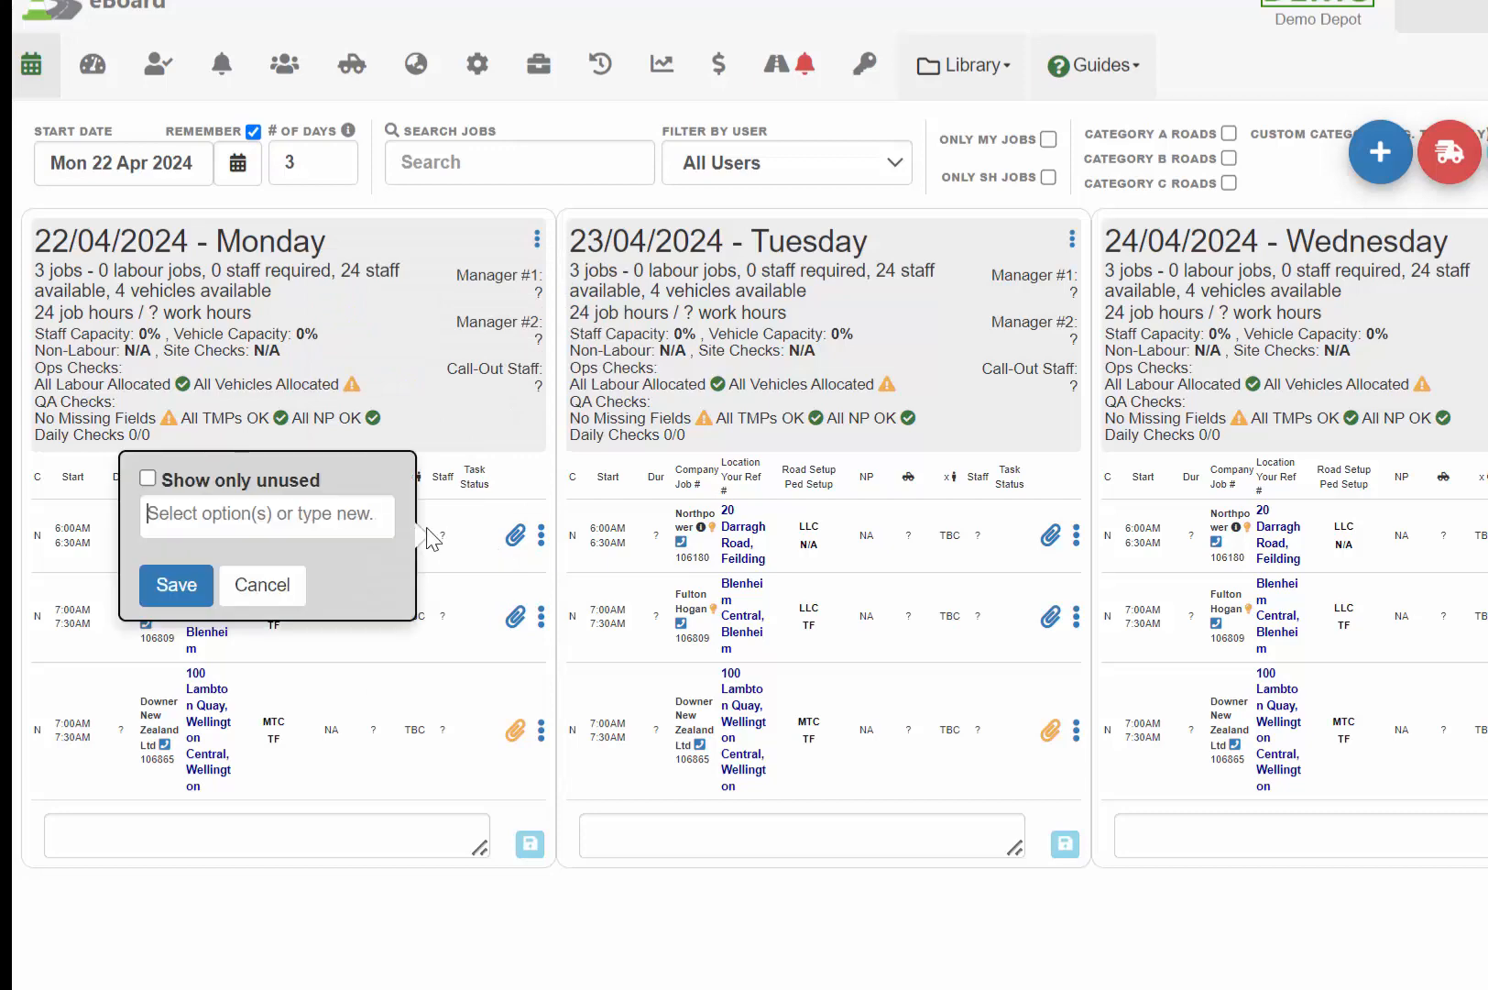
pyautogui.click(273, 521)
pyautogui.click(229, 655)
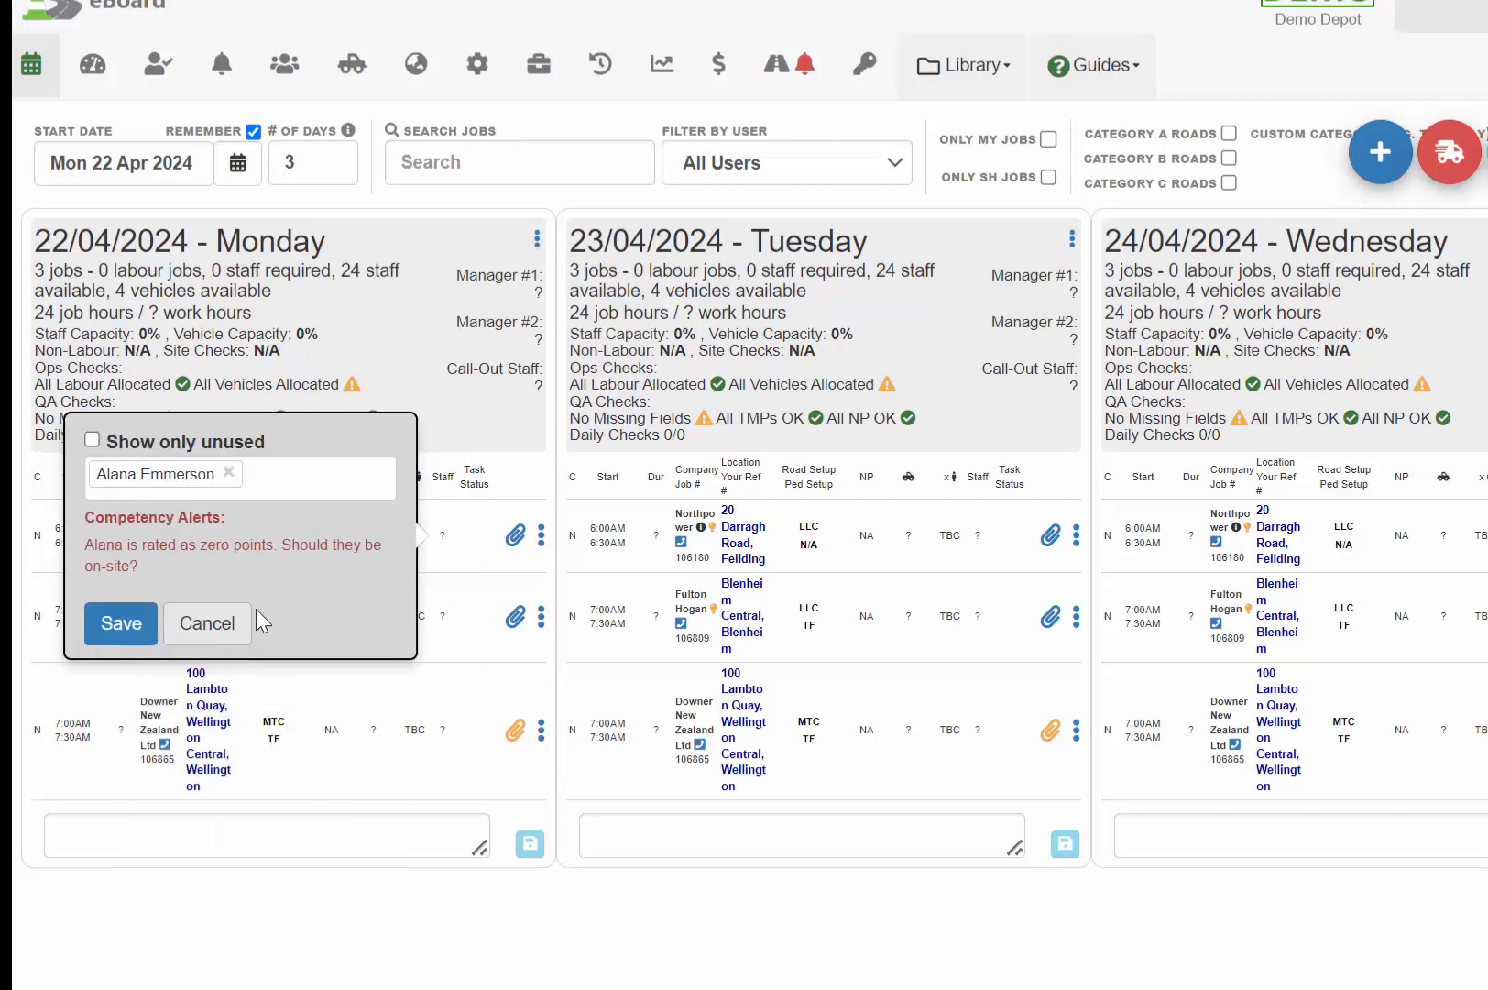
pyautogui.click(109, 620)
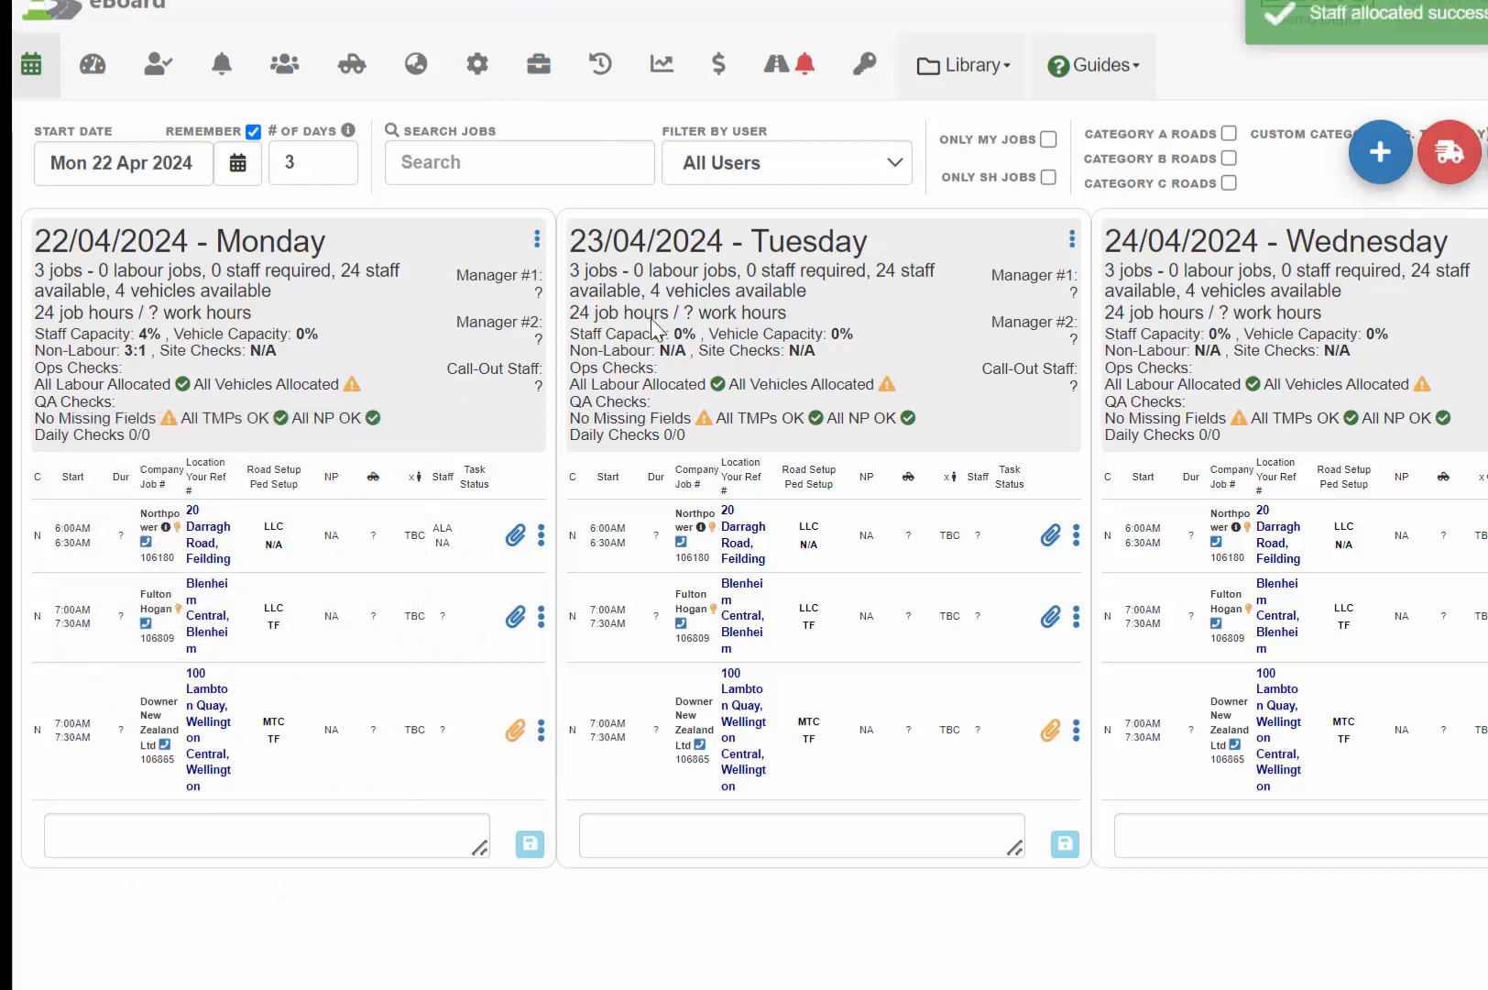
# Turn off remembering the start date and reload the job board
pyautogui.moveTo(584, 126)
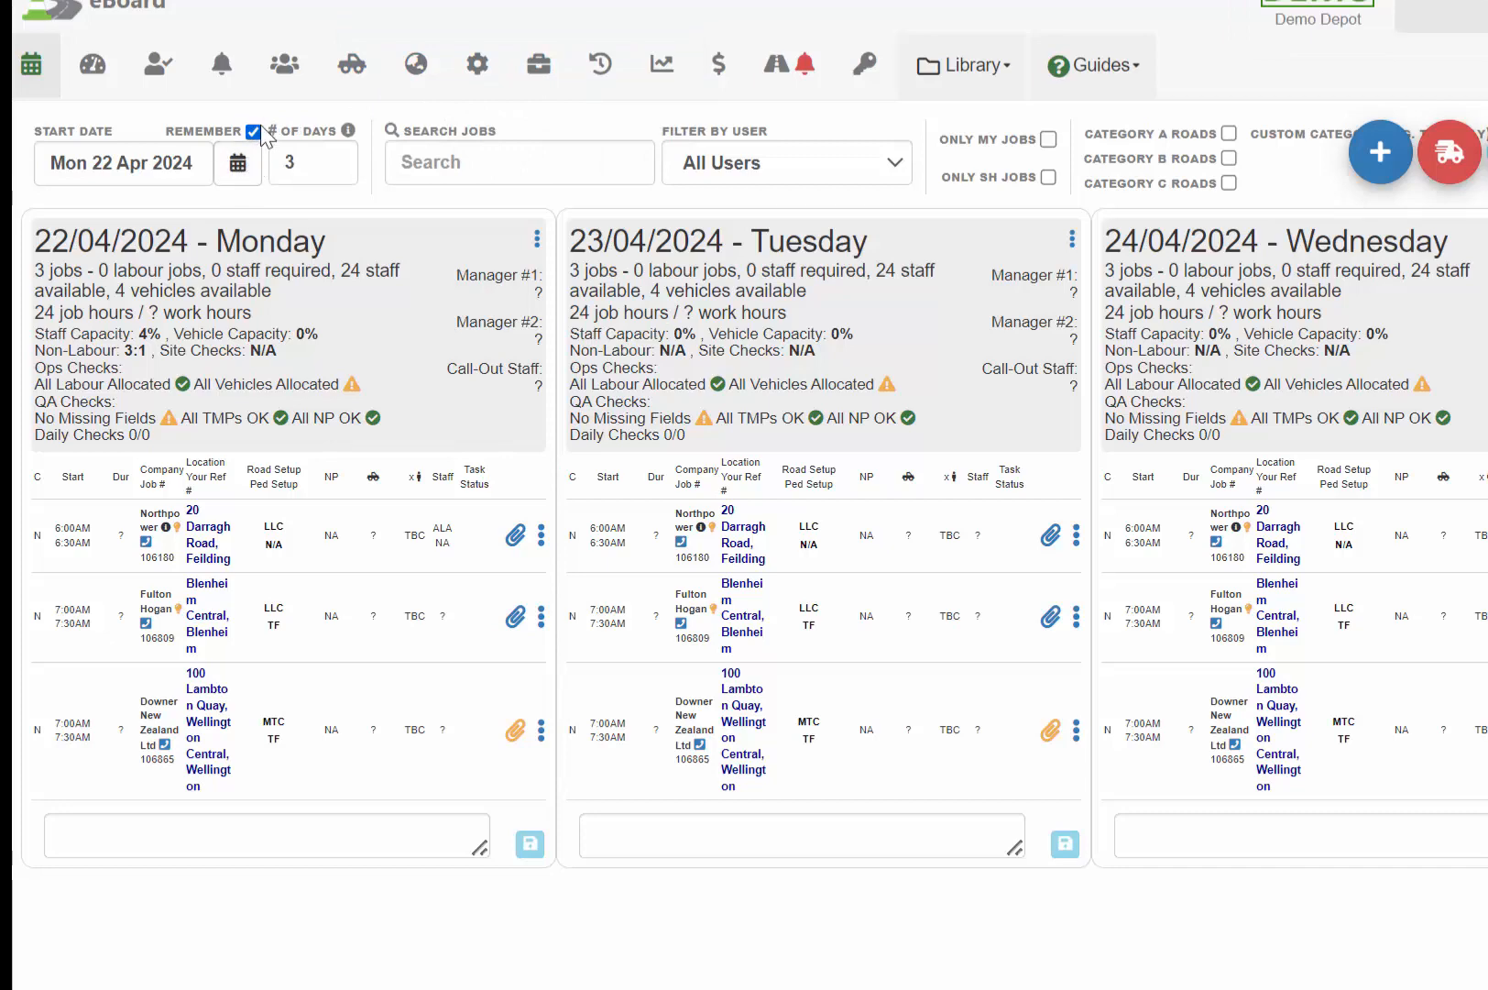
pyautogui.click(252, 131)
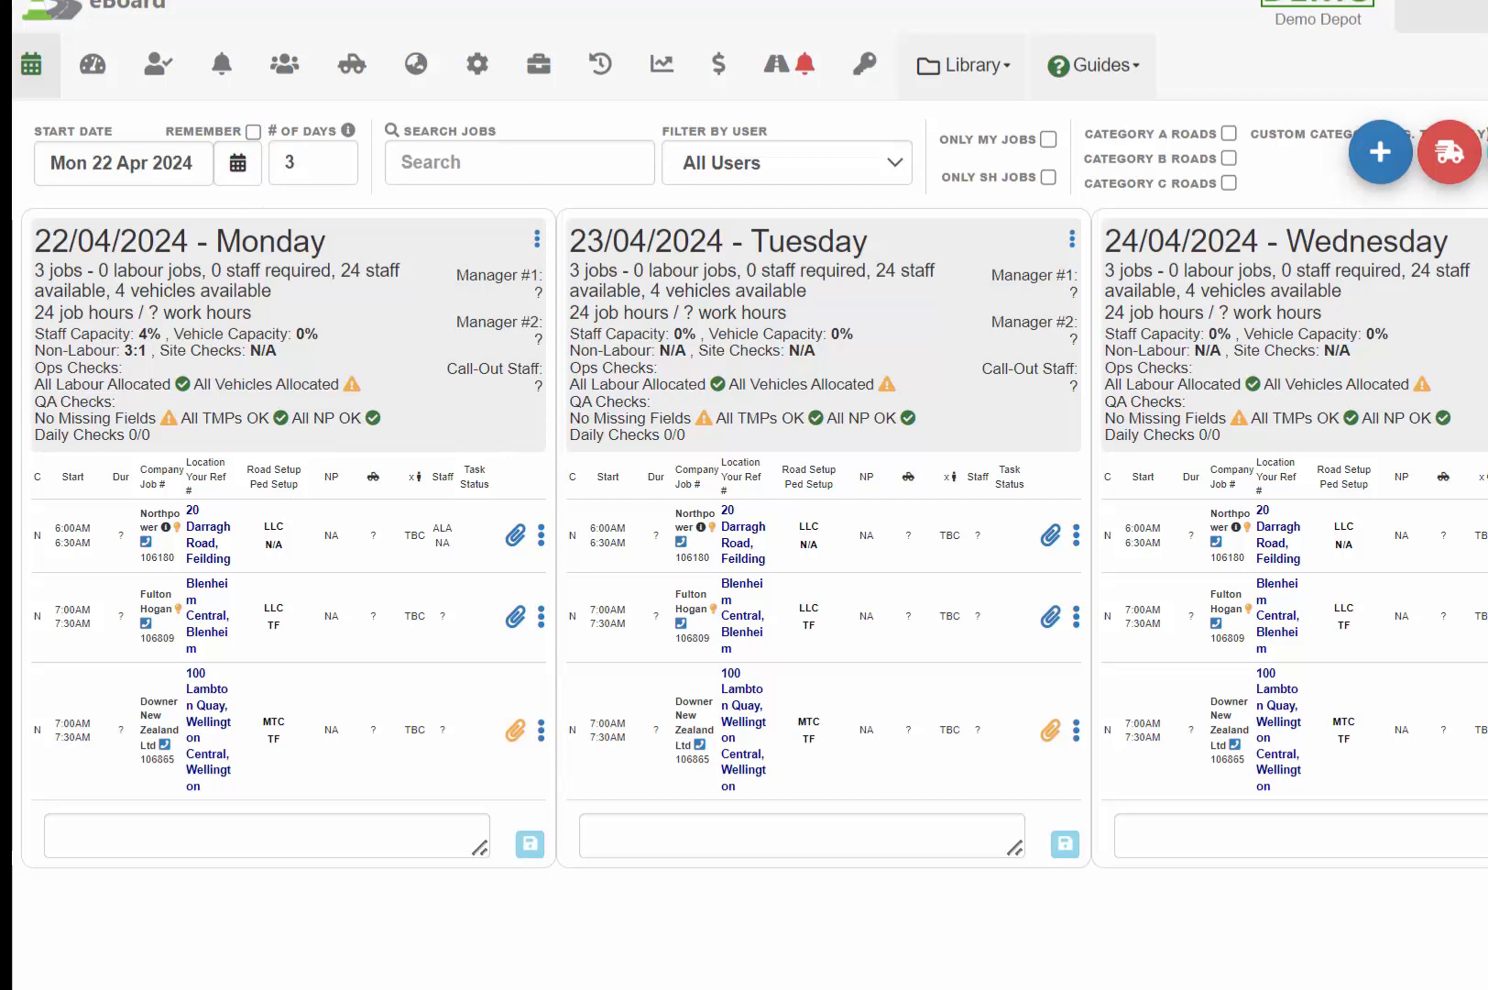
pyautogui.press('F5')
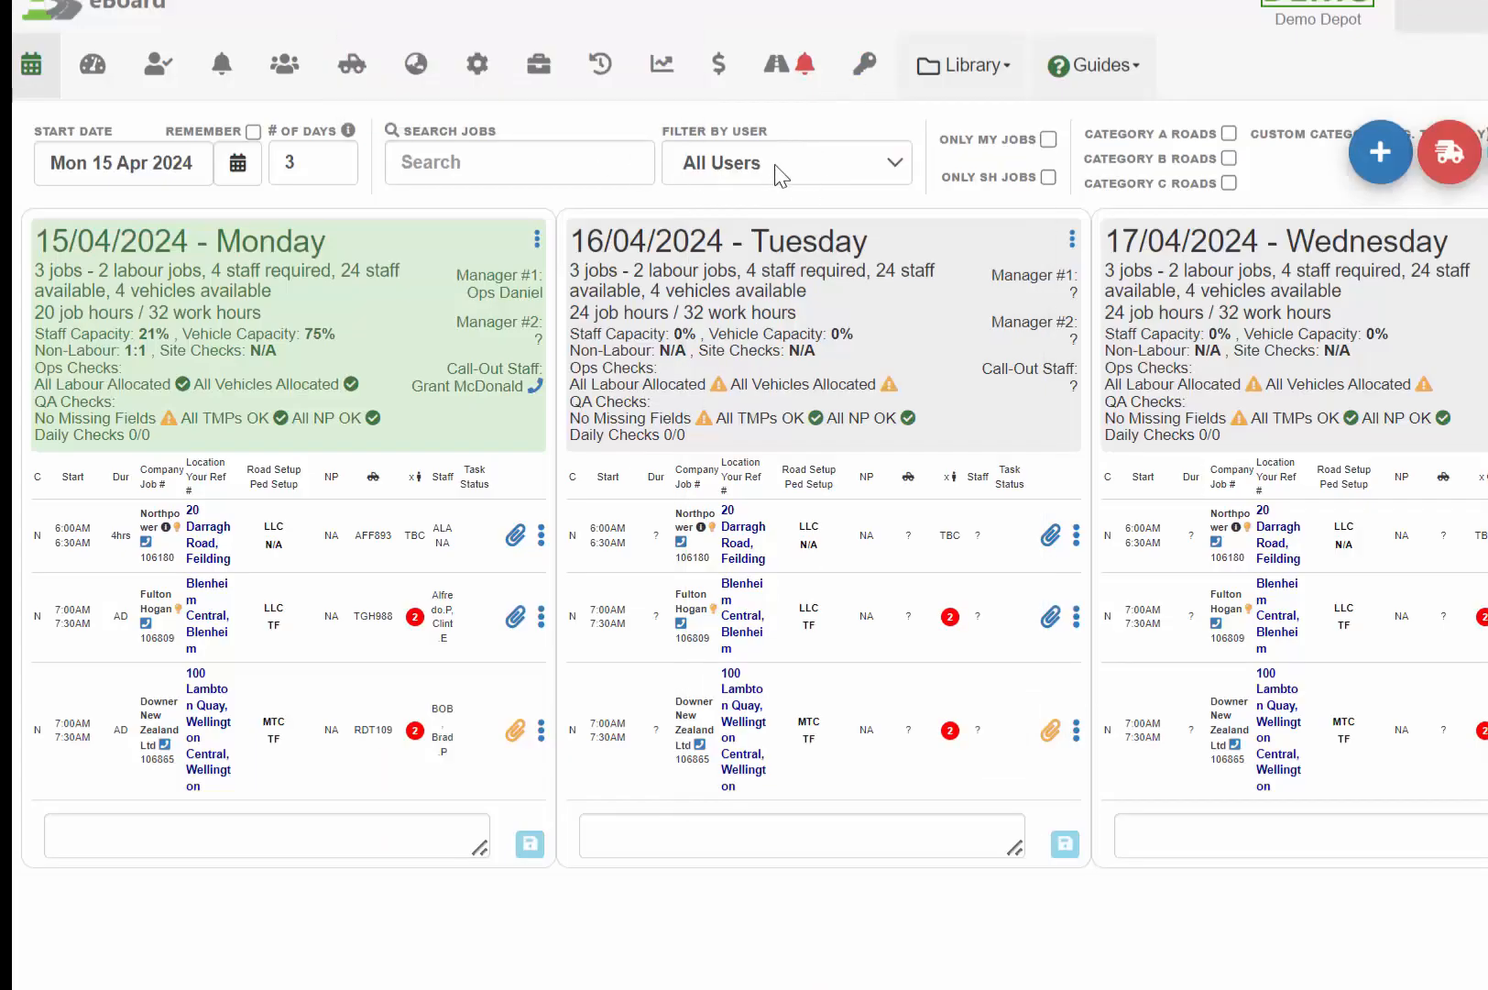
# Filter the board to a single staff member's jobs and return the filter to All Users
pyautogui.click(807, 158)
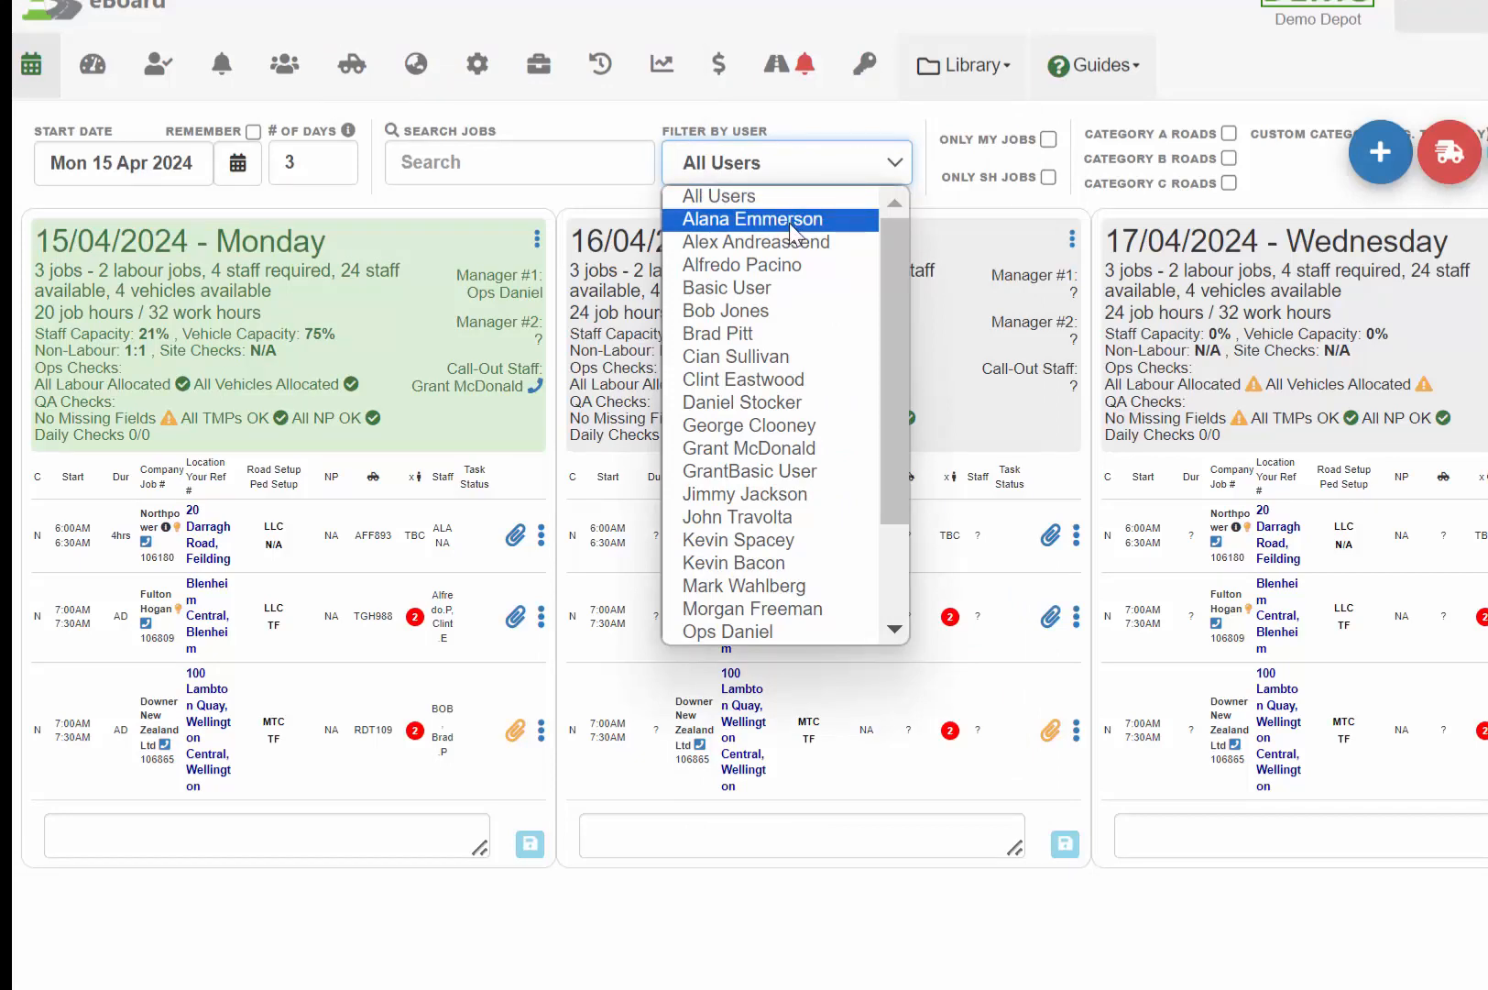
pyautogui.click(757, 265)
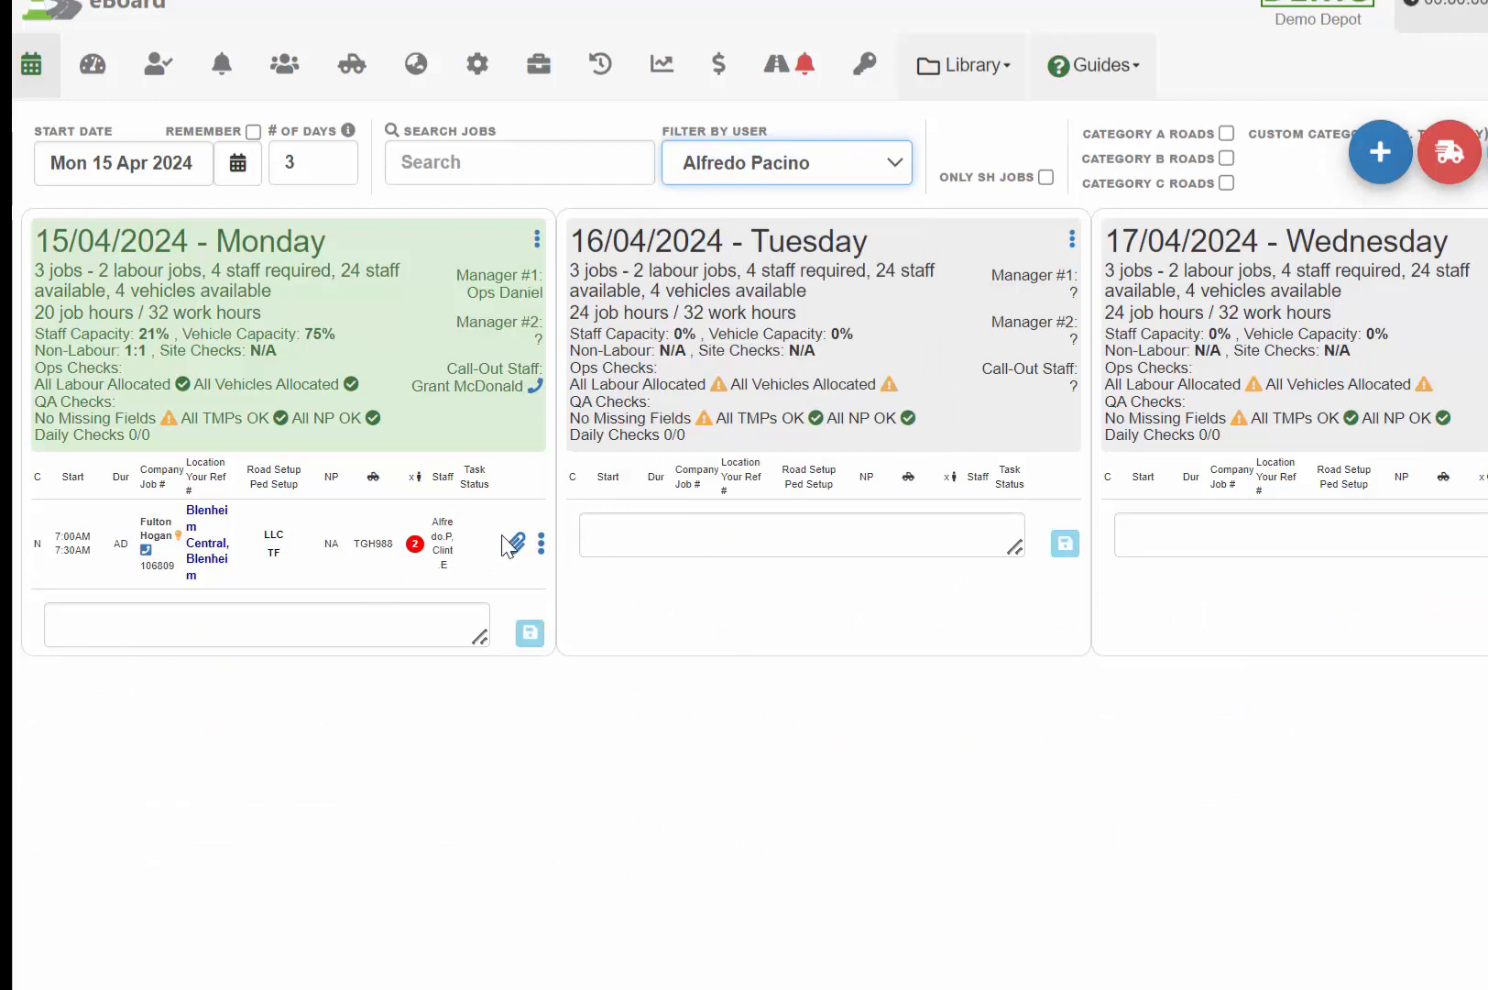
pyautogui.click(807, 165)
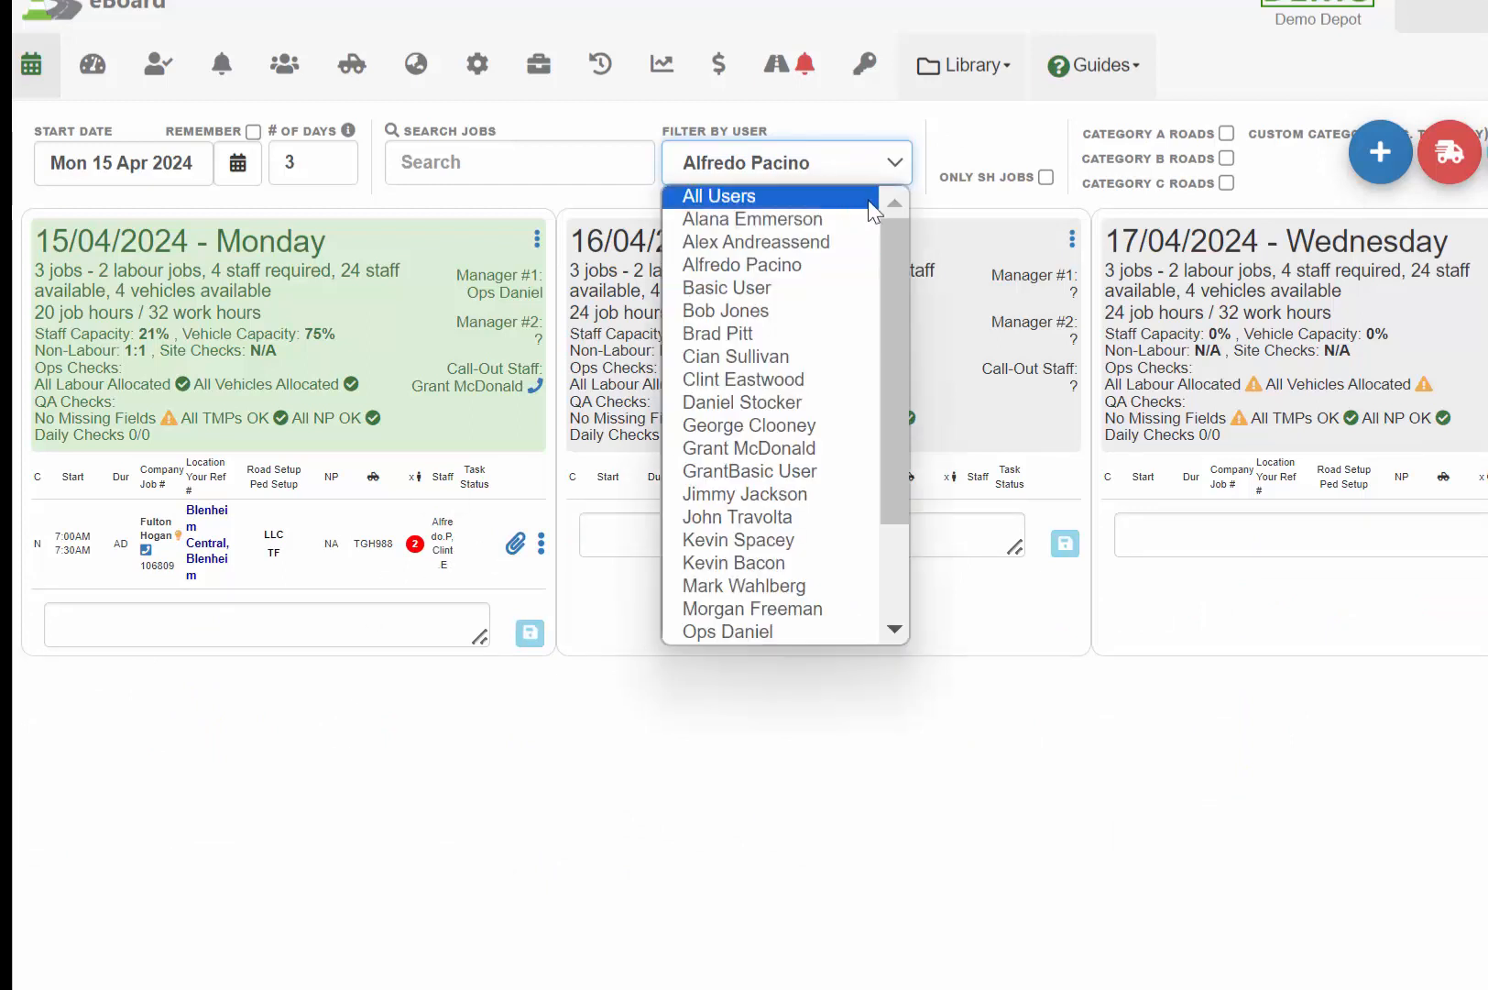
pyautogui.click(769, 200)
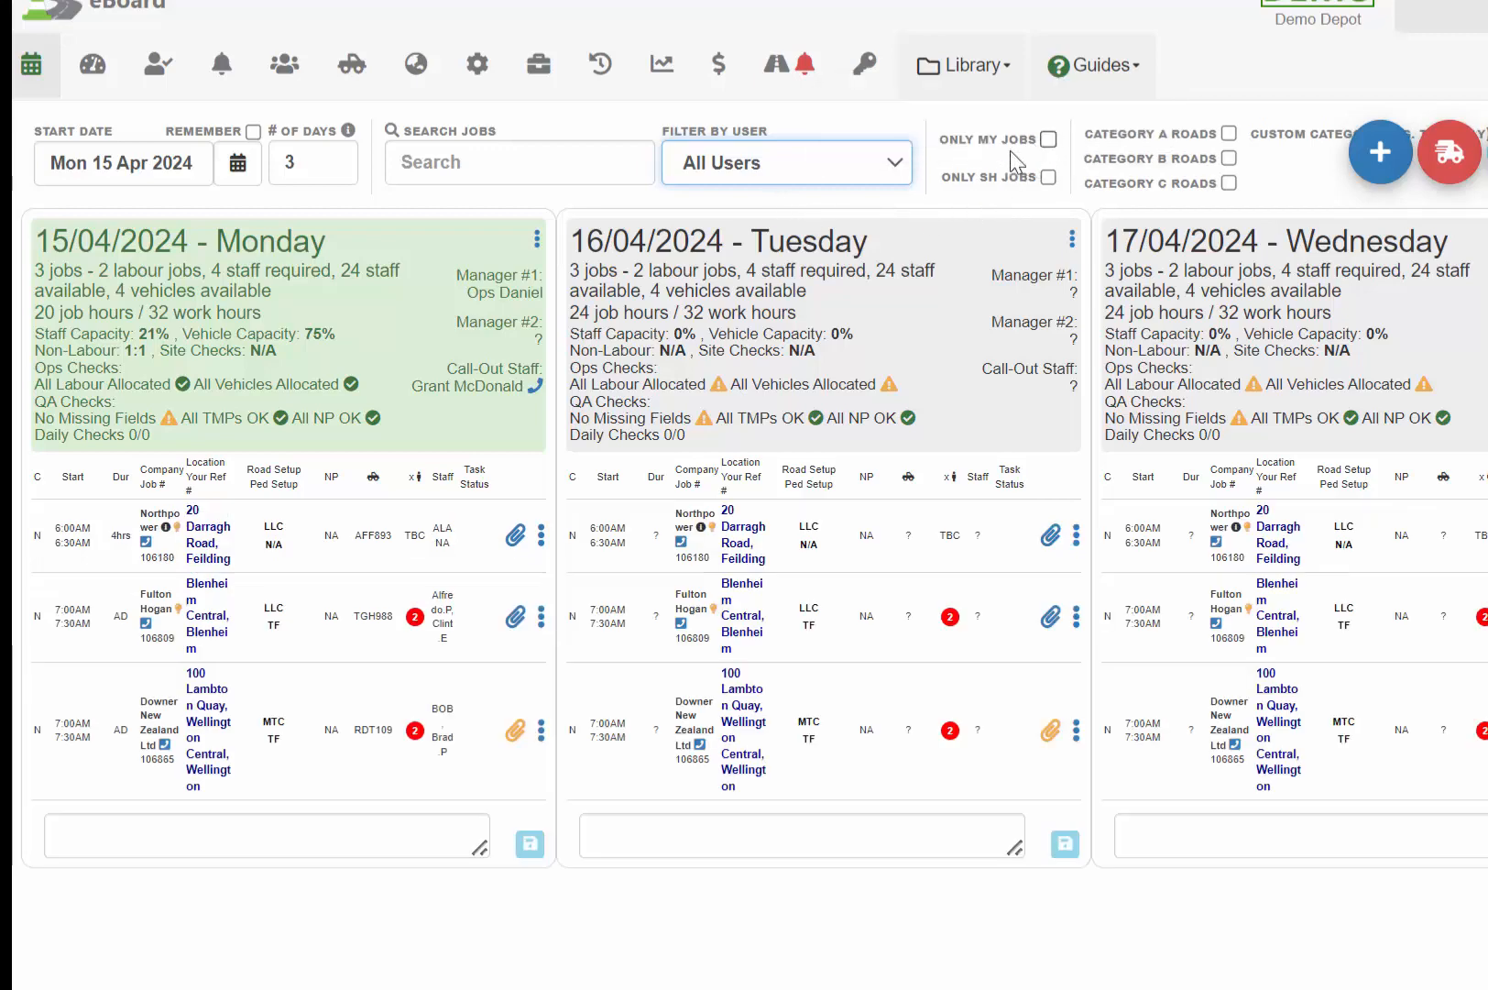
# Filter the jobs by Category A roads and by Category B roads, and clear the road category filter
pyautogui.click(1229, 134)
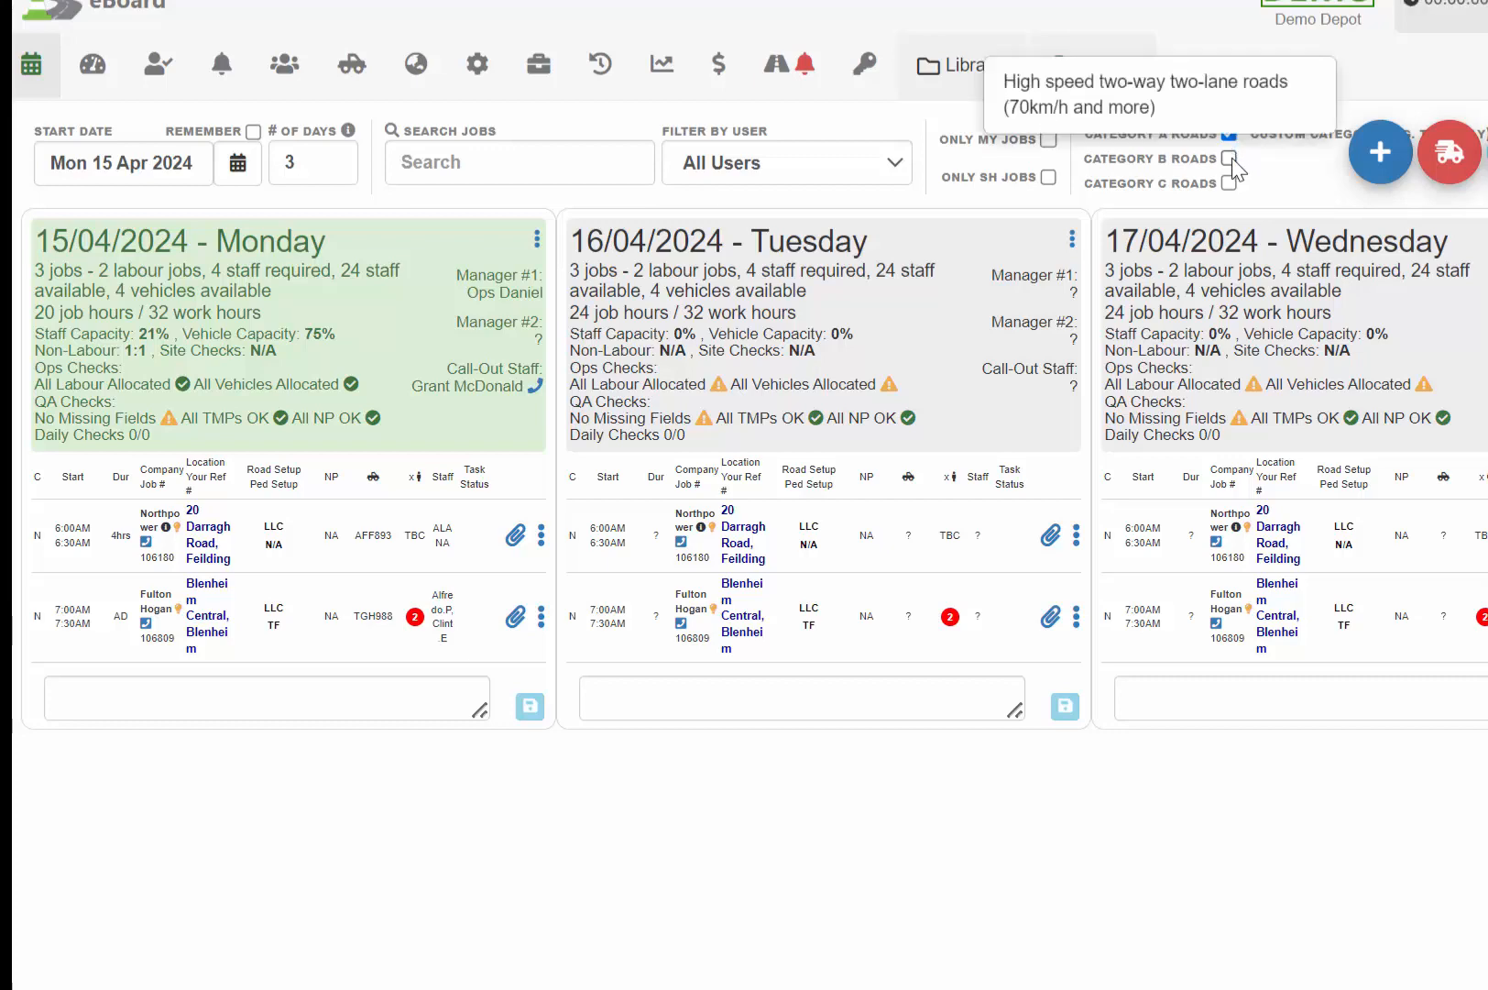
pyautogui.click(1230, 158)
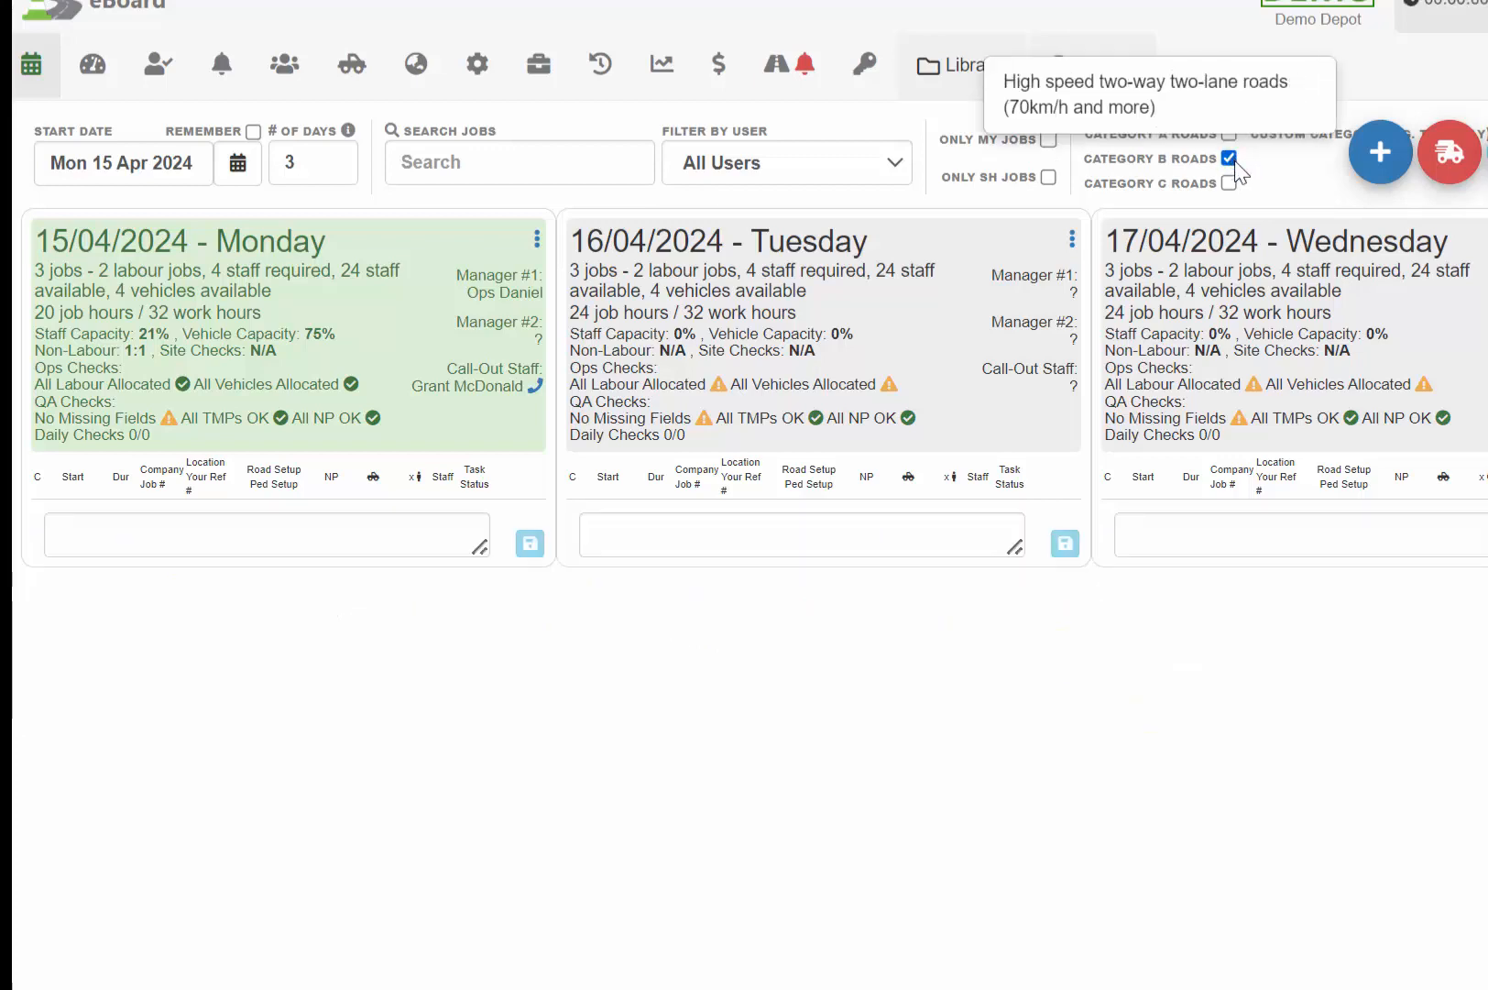
pyautogui.click(1229, 157)
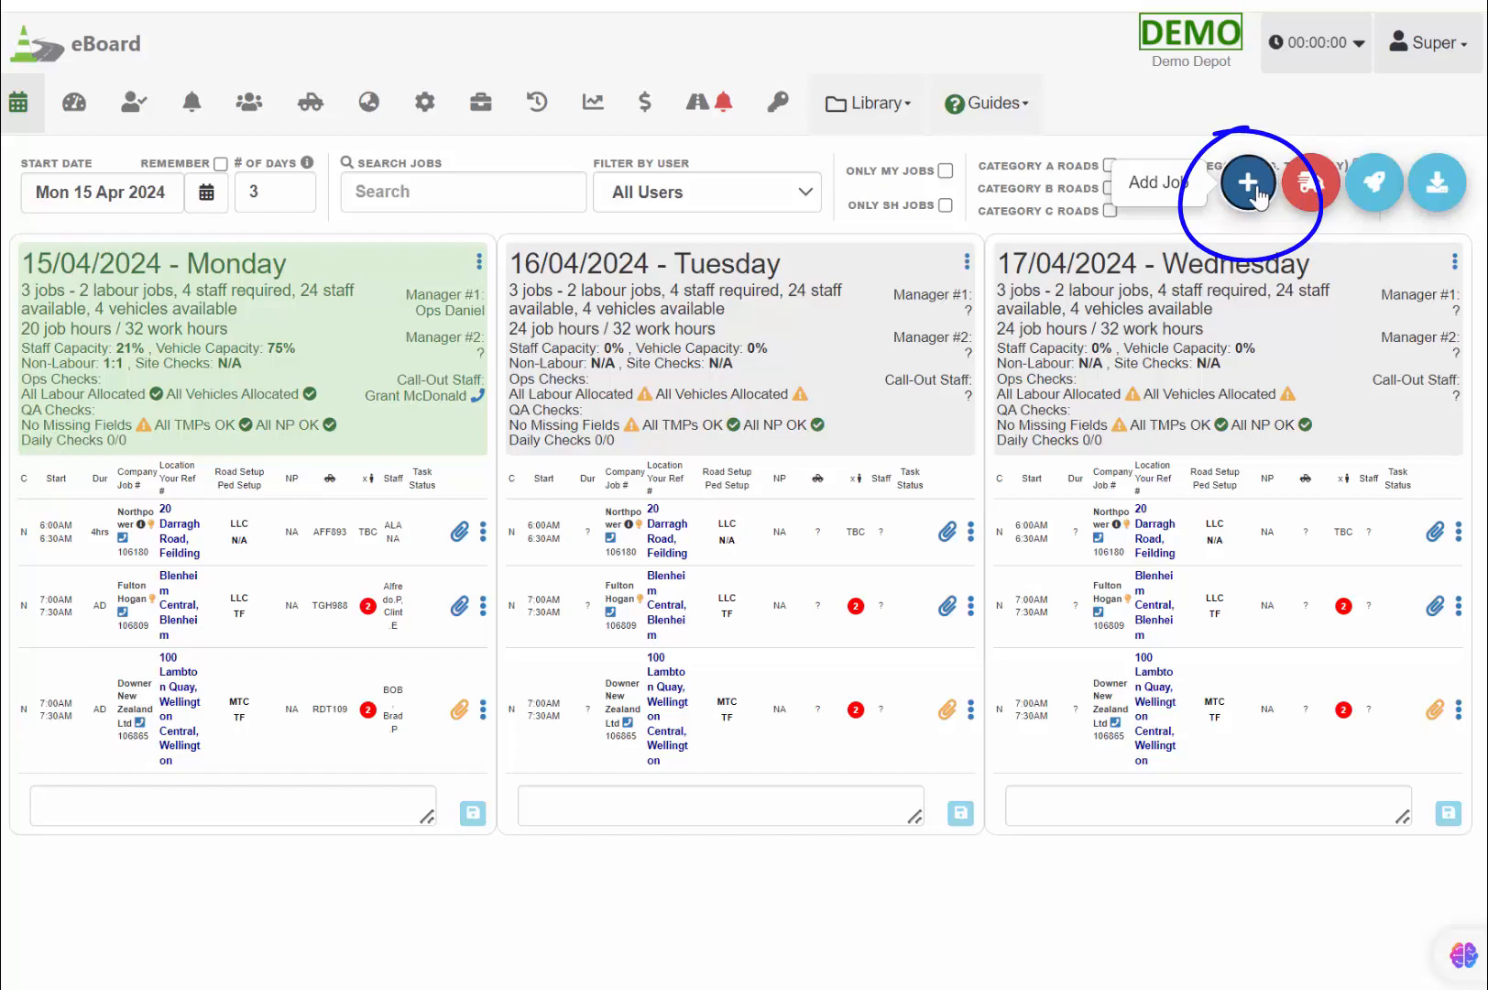
# Start a new job, review the job type options, and choose ACME INC as the client
pyautogui.click(1258, 197)
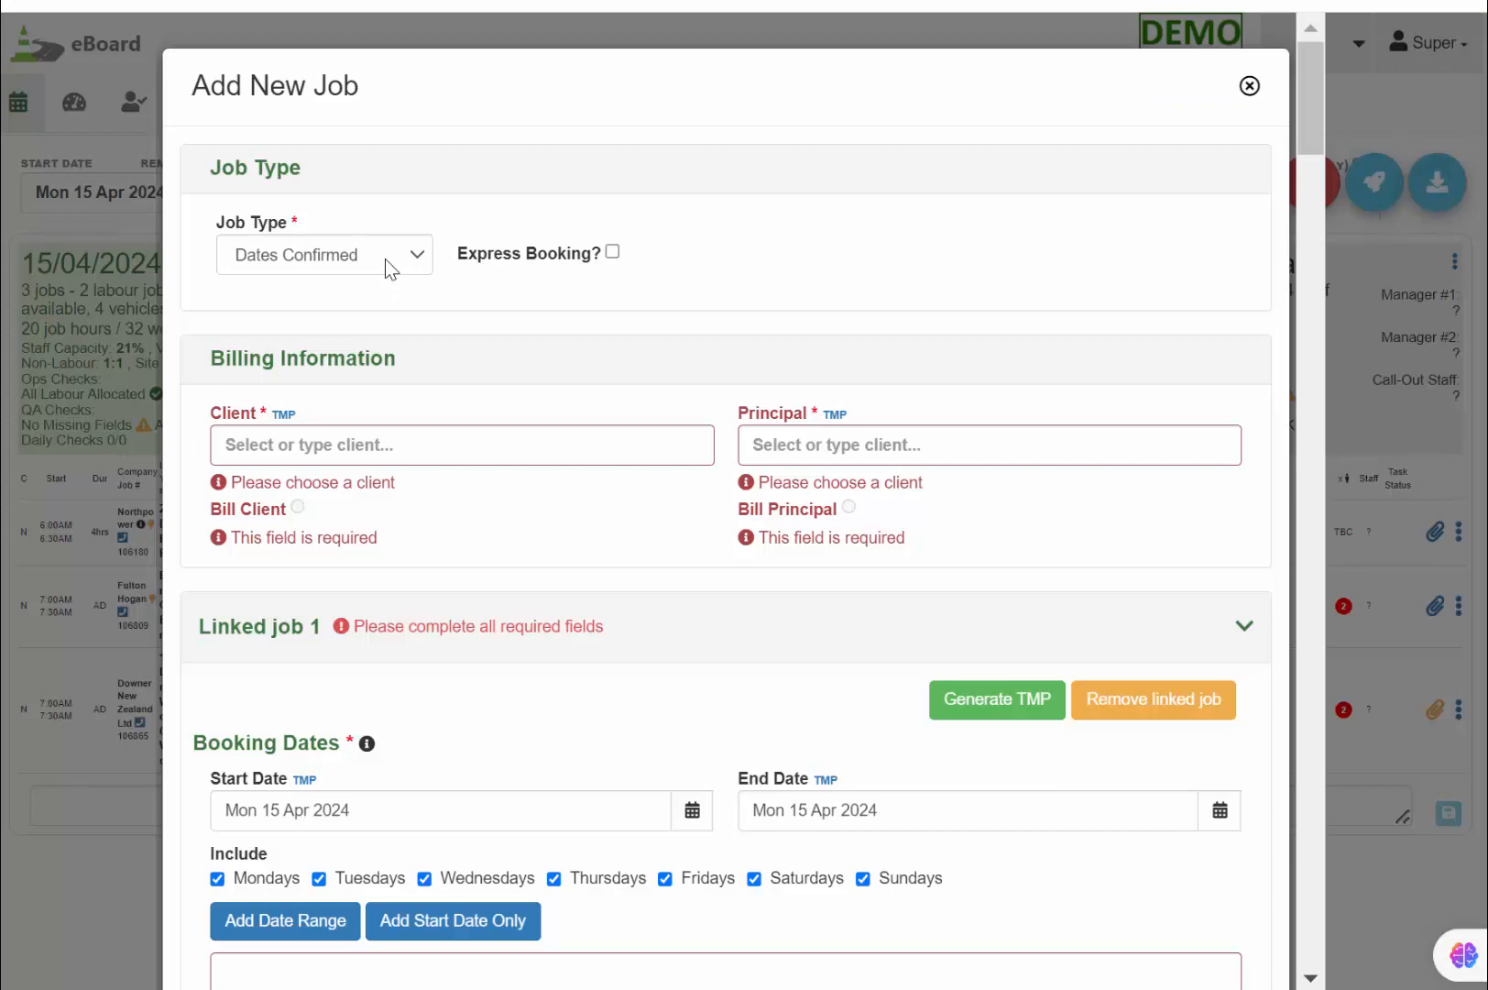
pyautogui.click(385, 259)
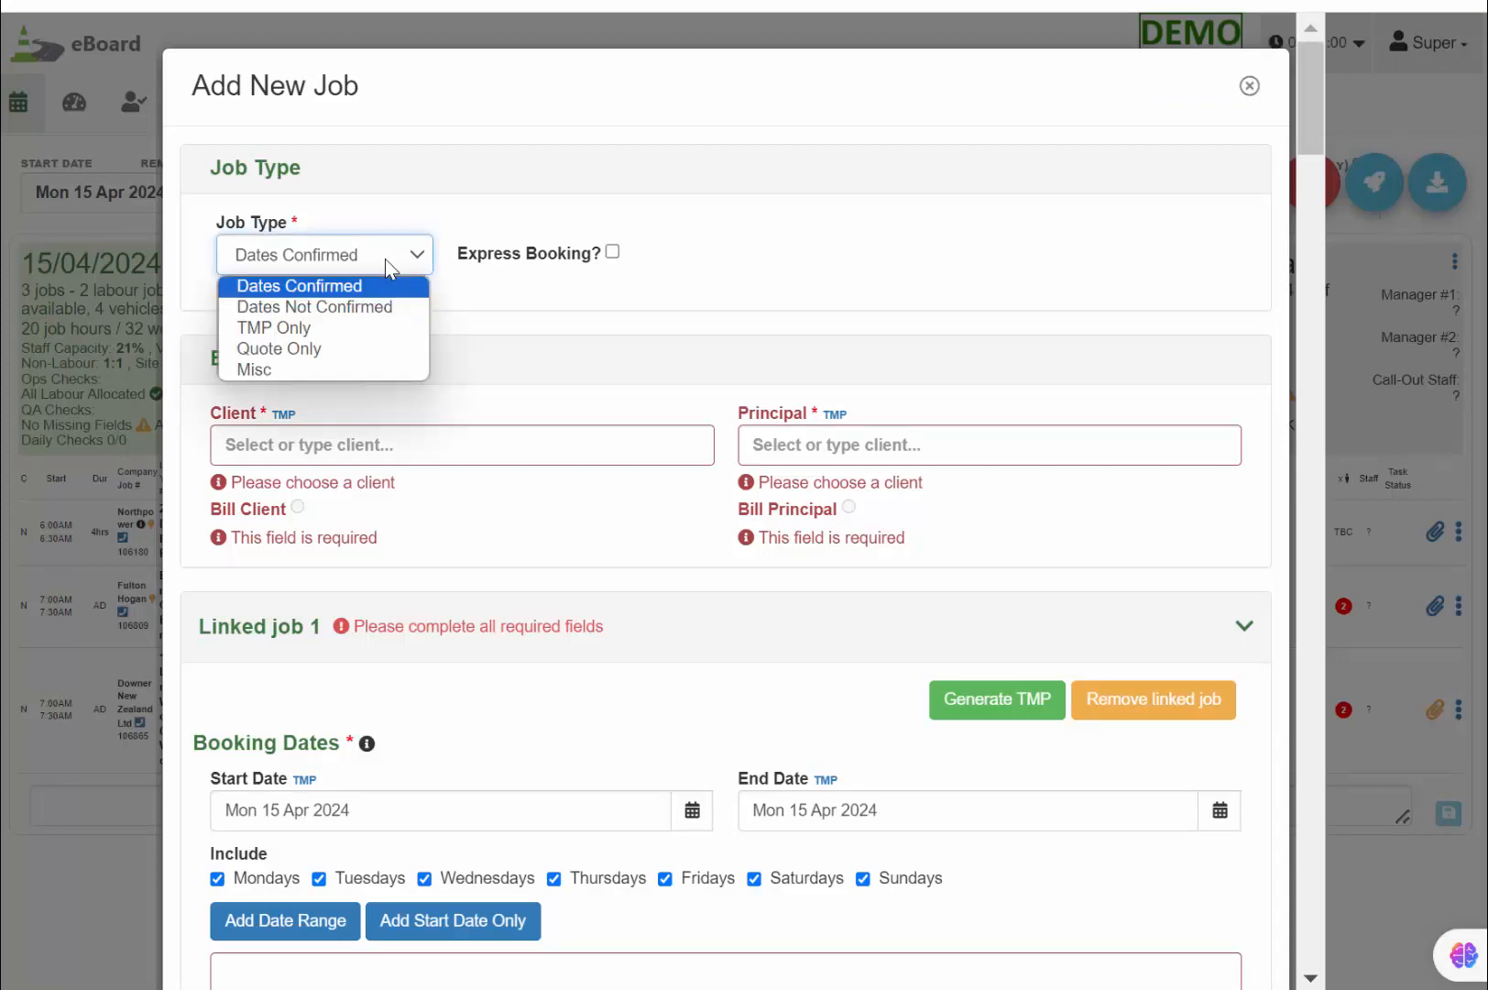
pyautogui.click(990, 297)
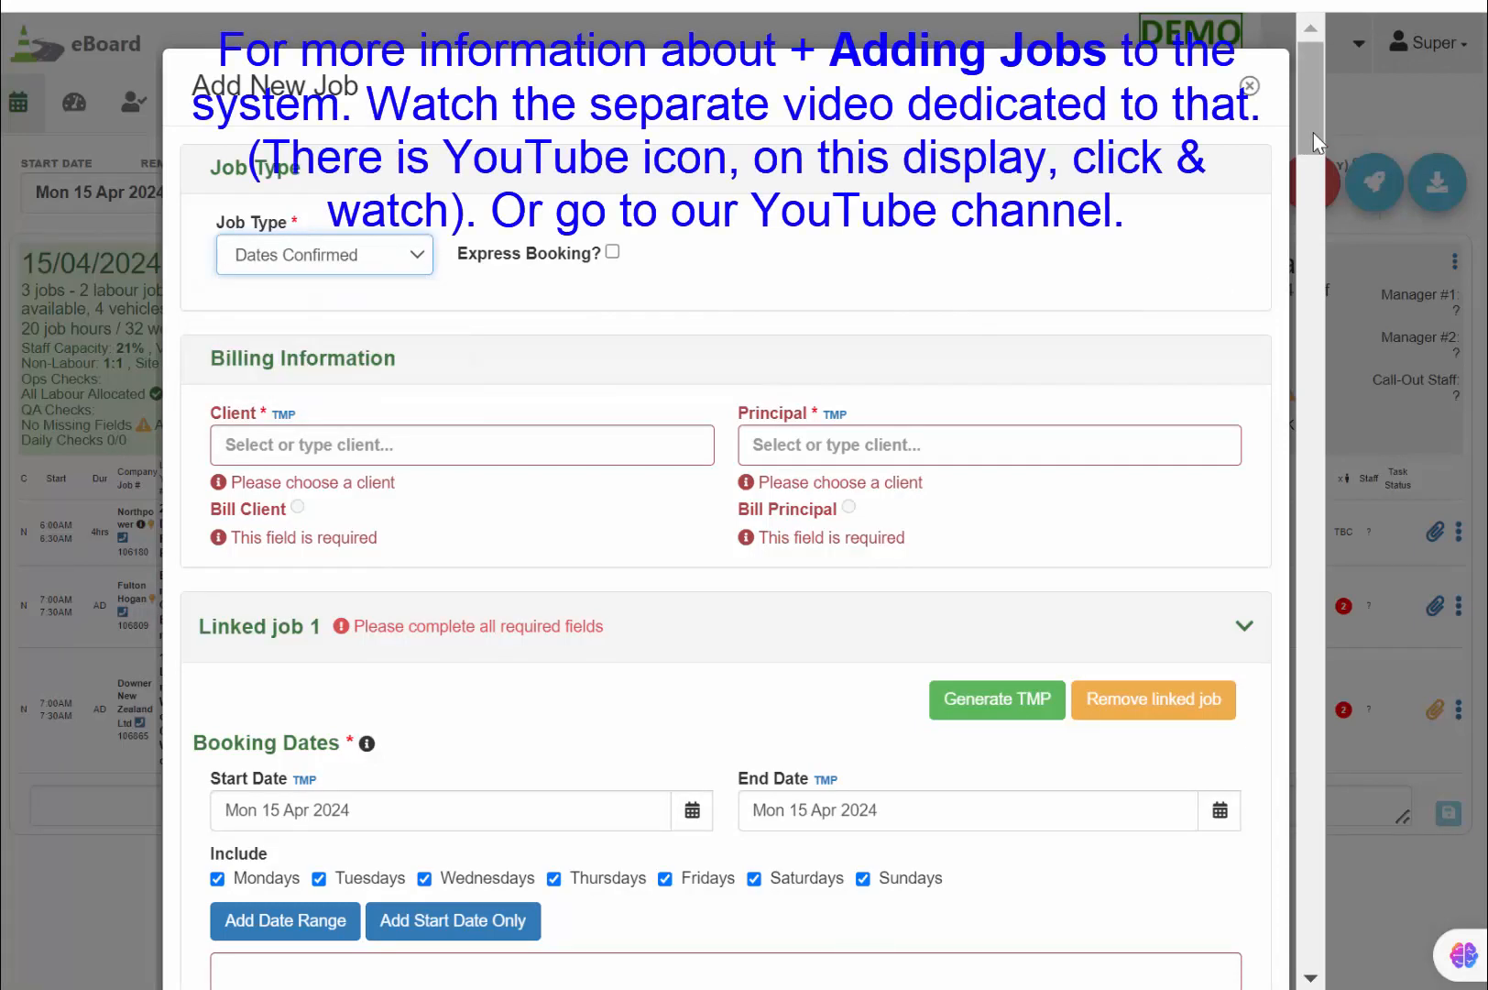
pyautogui.moveTo(1309, 137); pyautogui.dragTo(1308, 160)
pyautogui.click(523, 247)
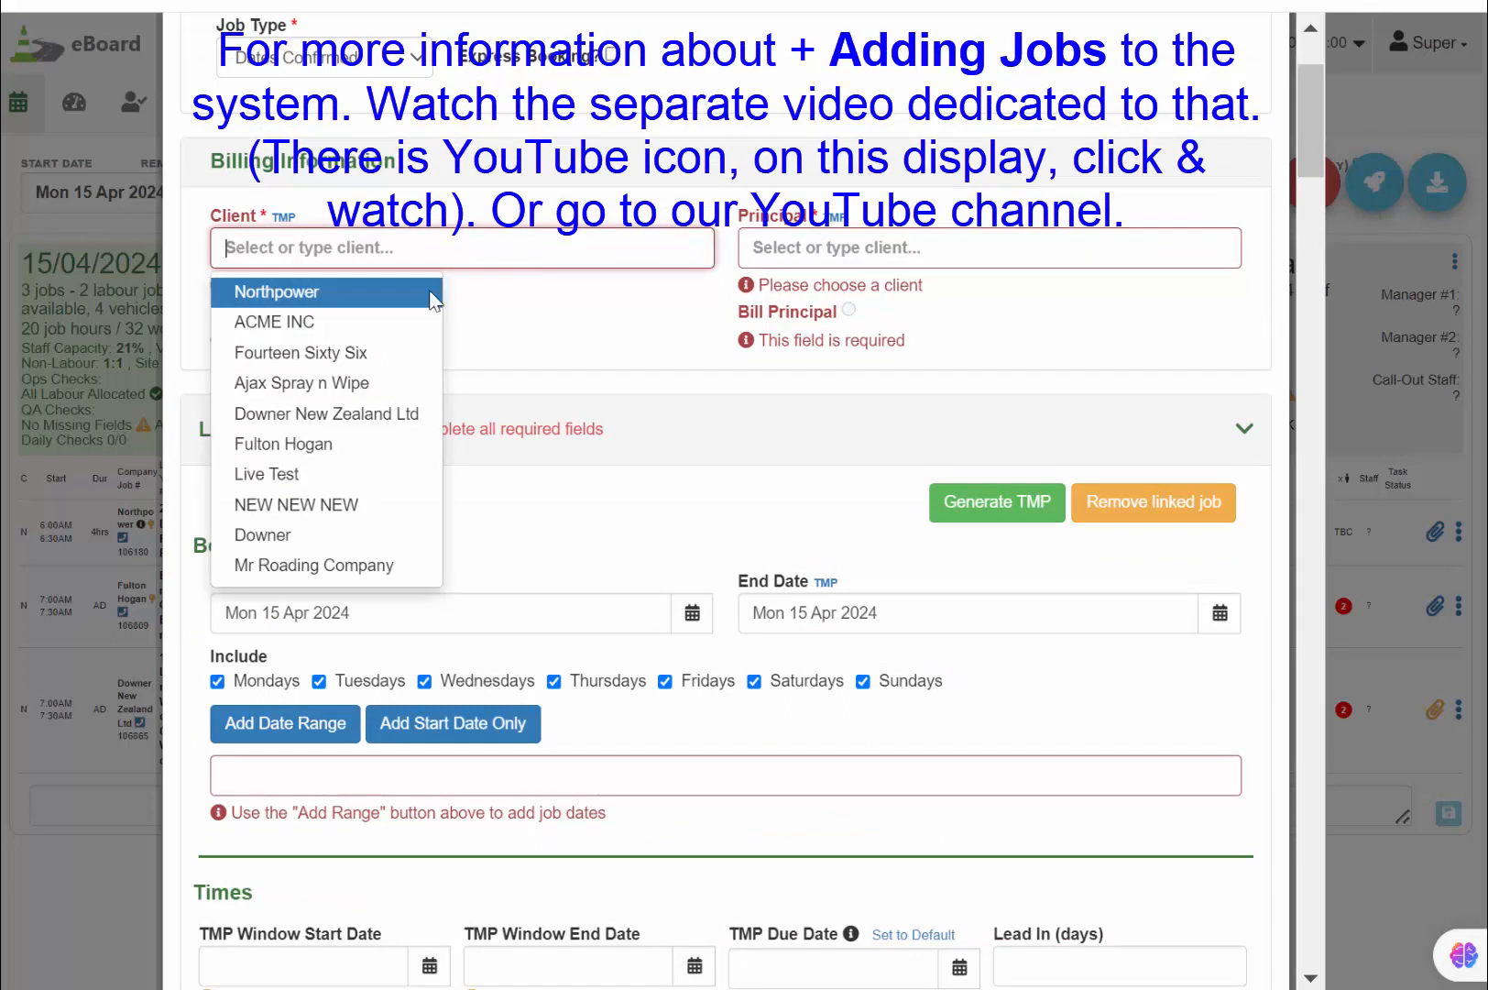
pyautogui.click(376, 329)
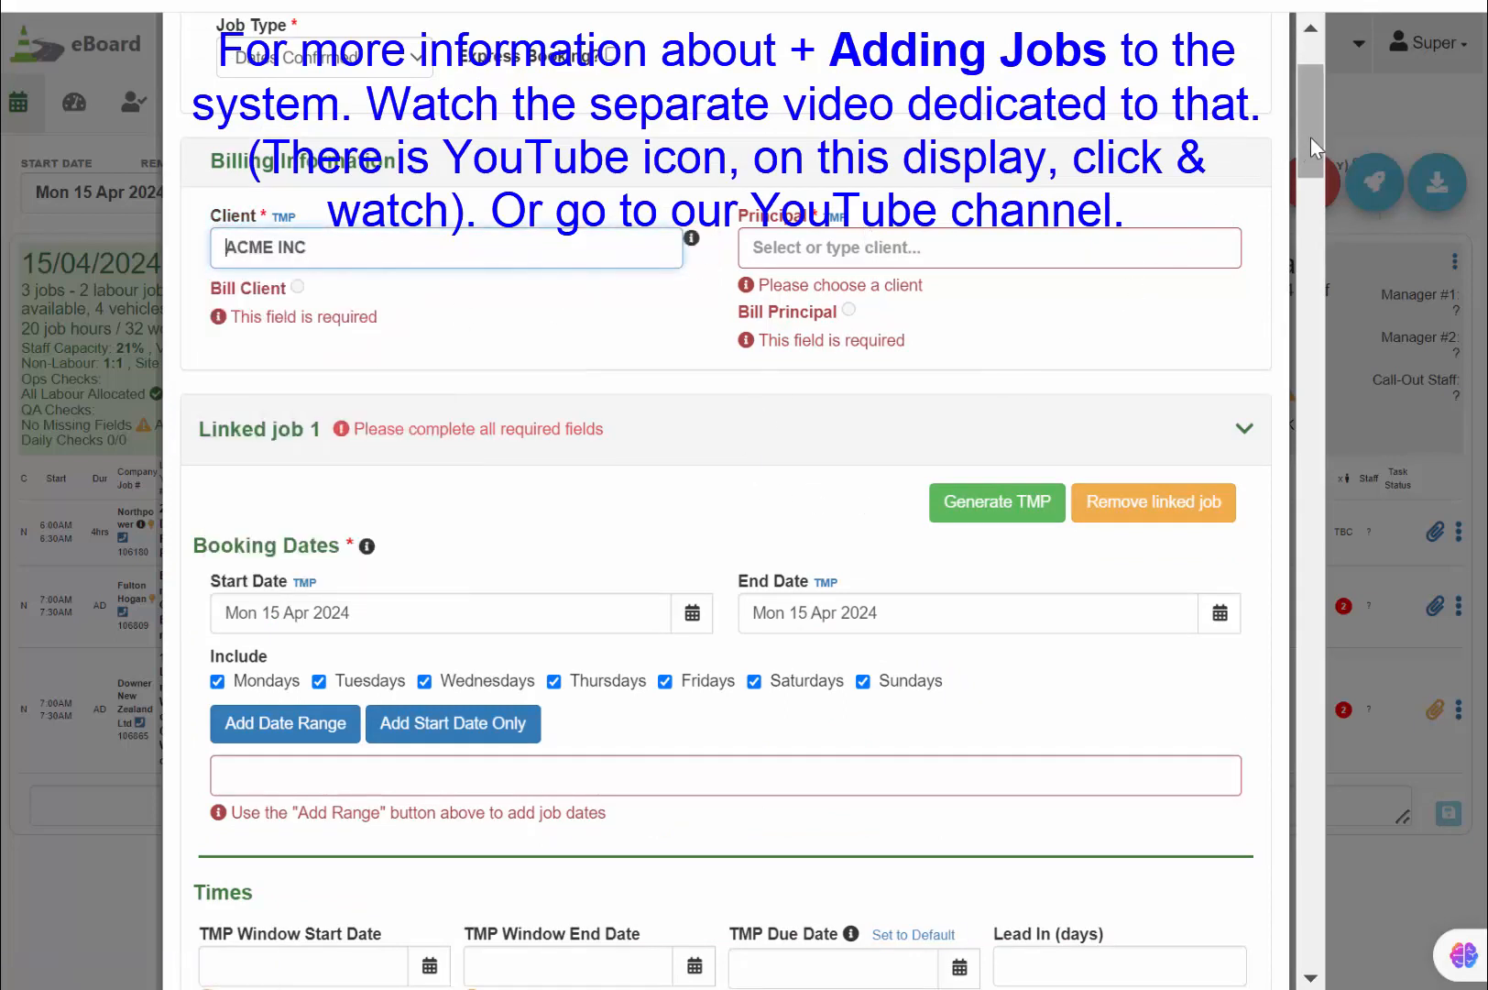
pyautogui.moveTo(1310, 136); pyautogui.dragTo(1301, 192)
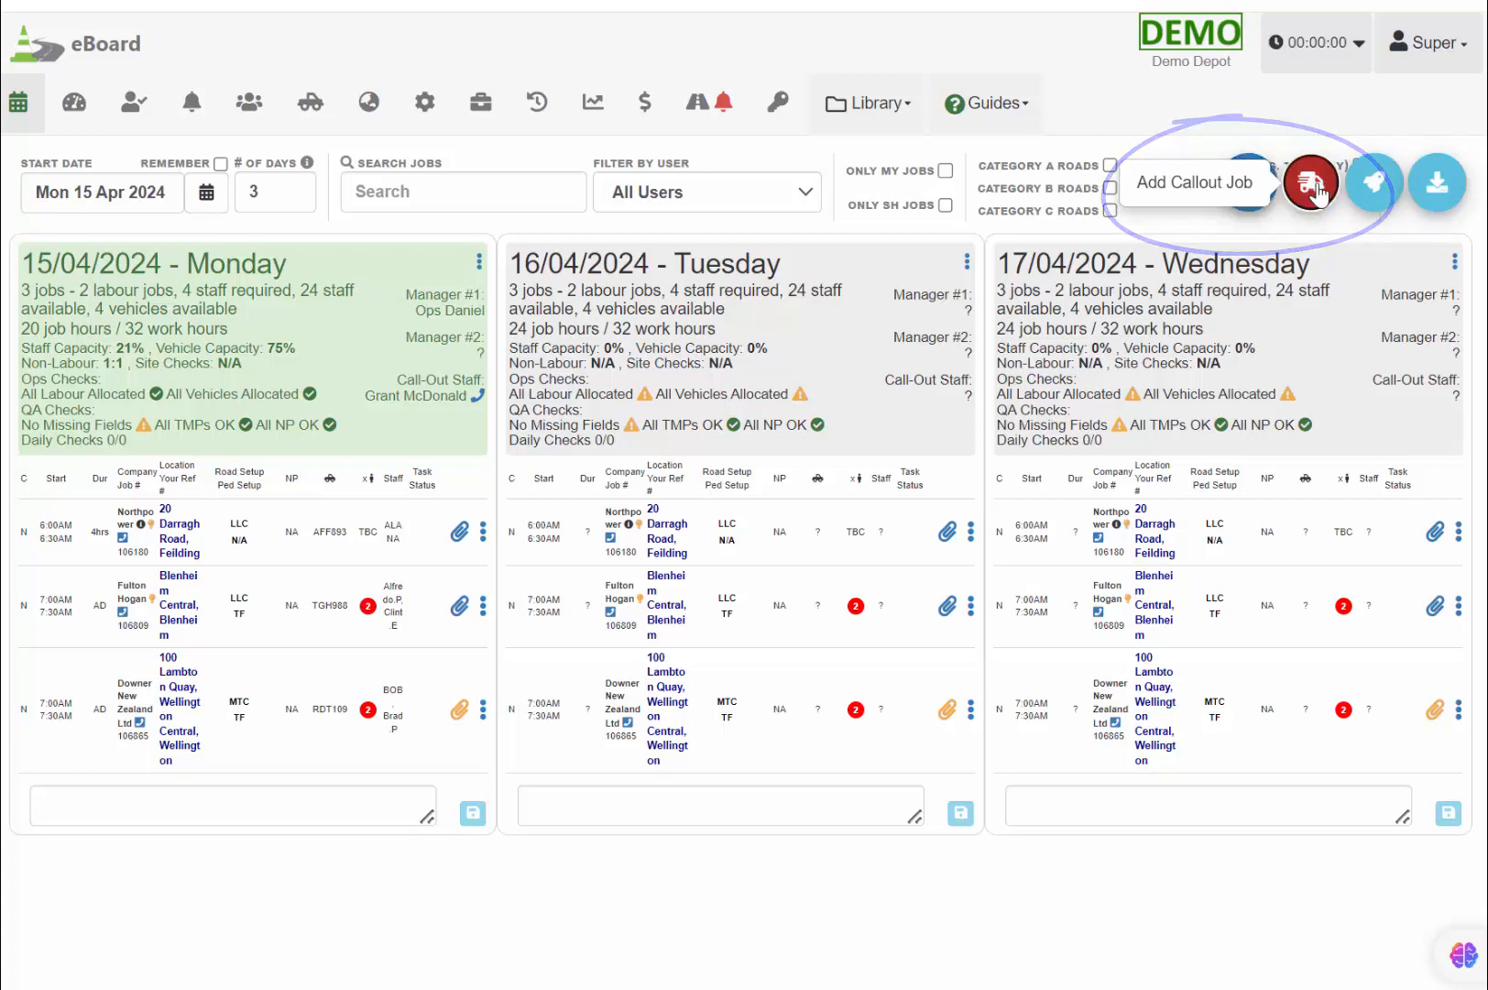
# Open the form for adding a new callout job, view its fields, and cancel adding the job
pyautogui.click(1312, 186)
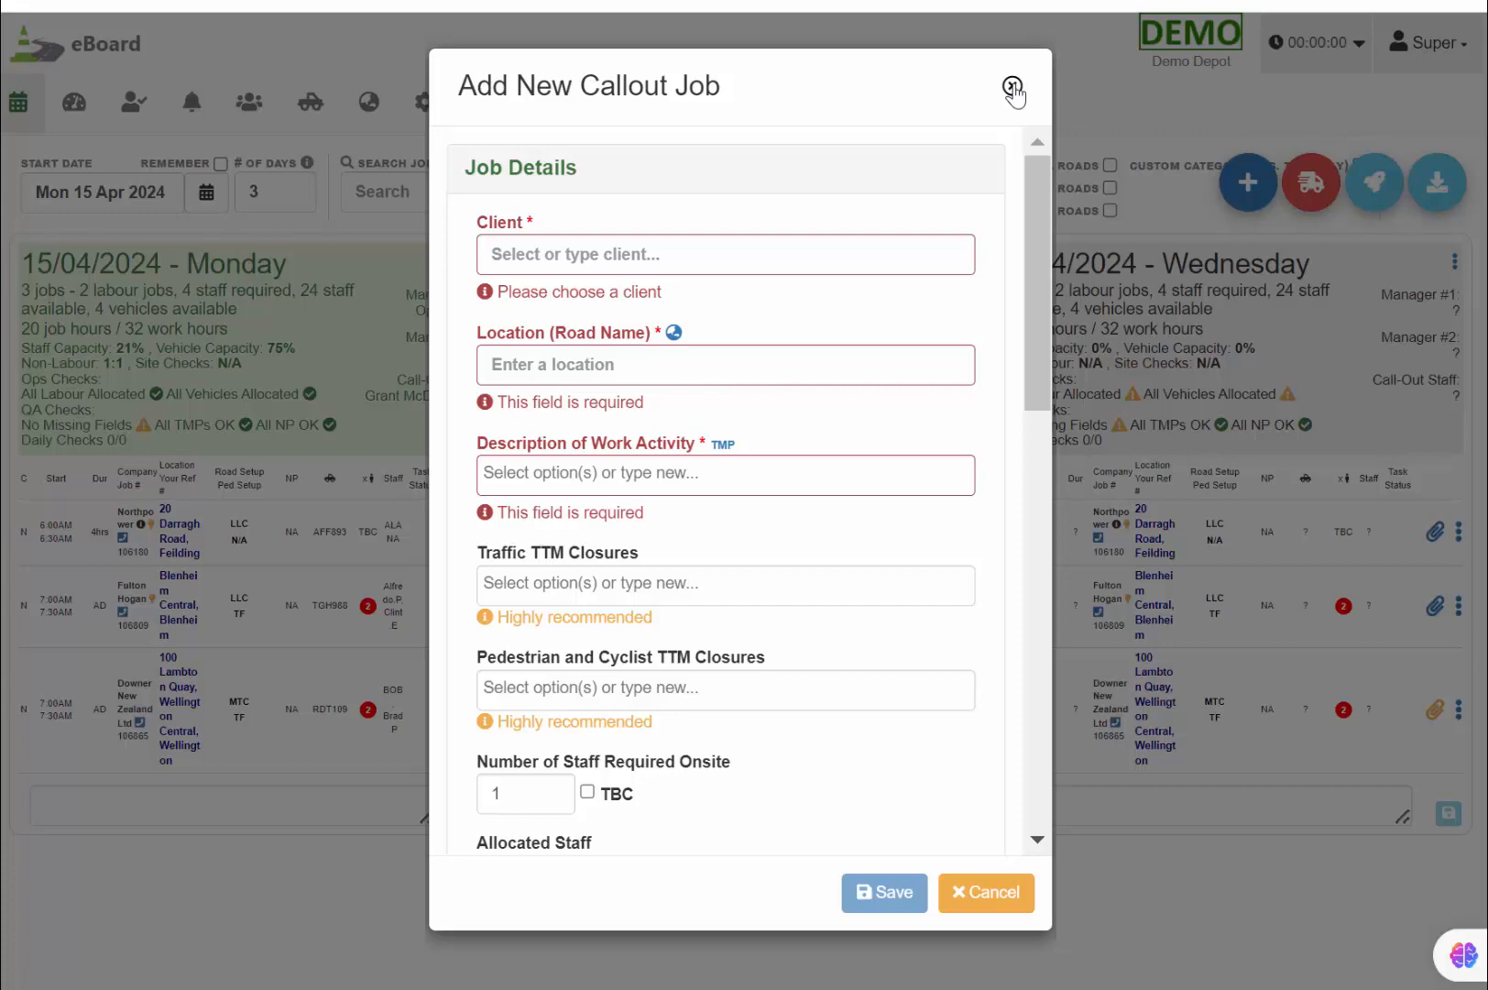
pyautogui.click(1013, 87)
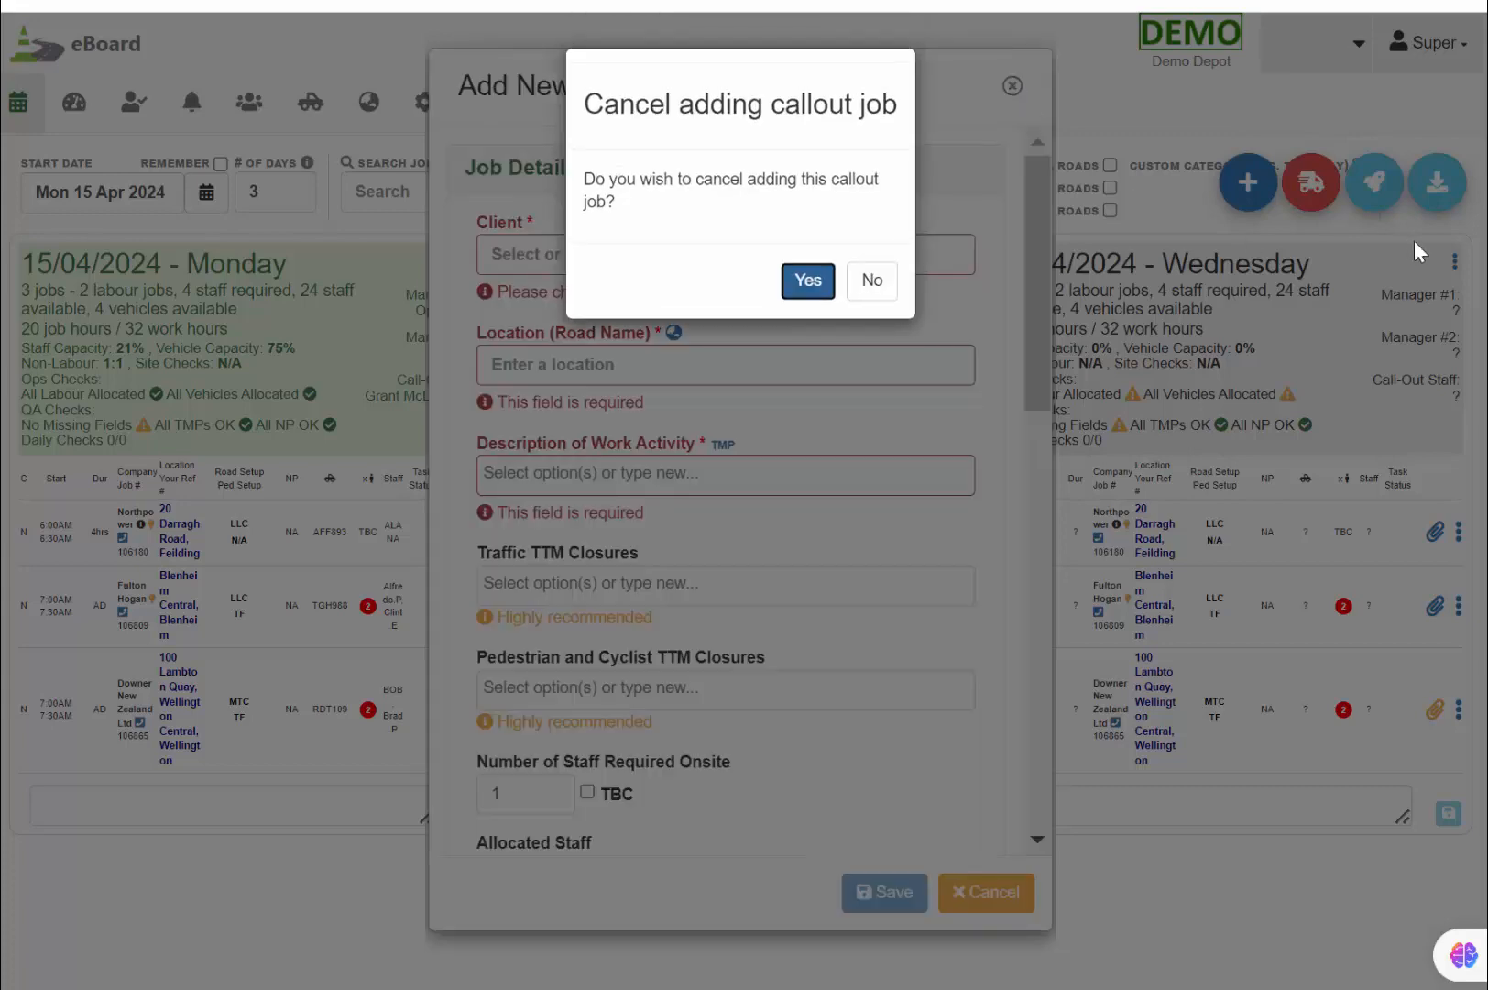
pyautogui.click(810, 284)
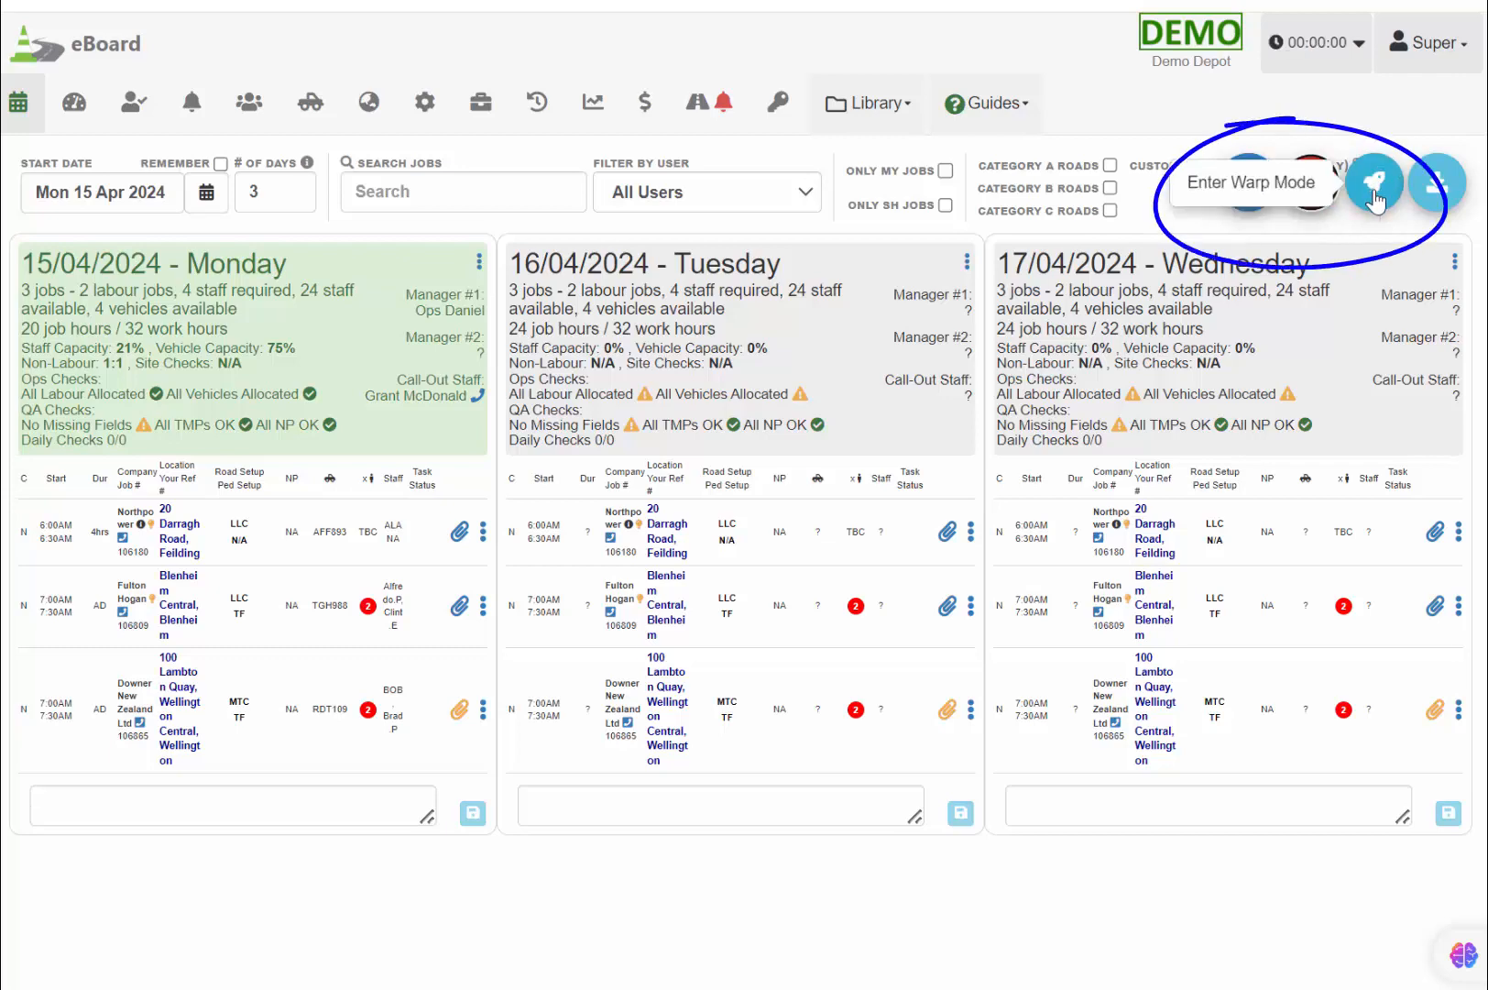
# Enter Warp Mode and set the staff required for Tuesday's Northpower job to 1 instead of TBC
pyautogui.click(1388, 195)
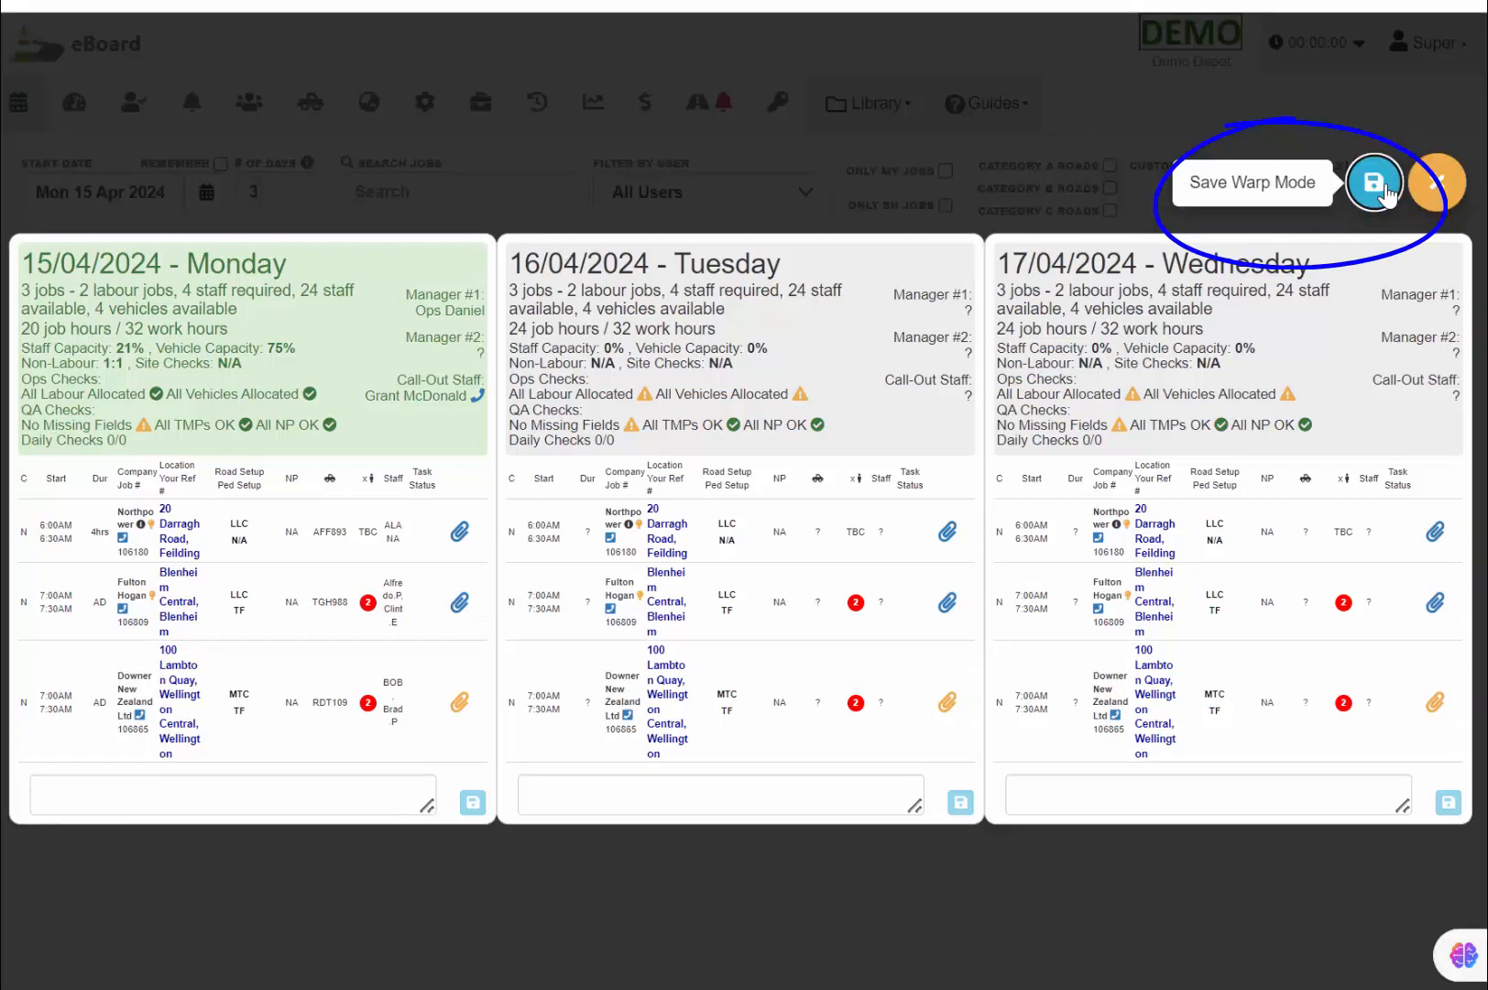
pyautogui.click(859, 533)
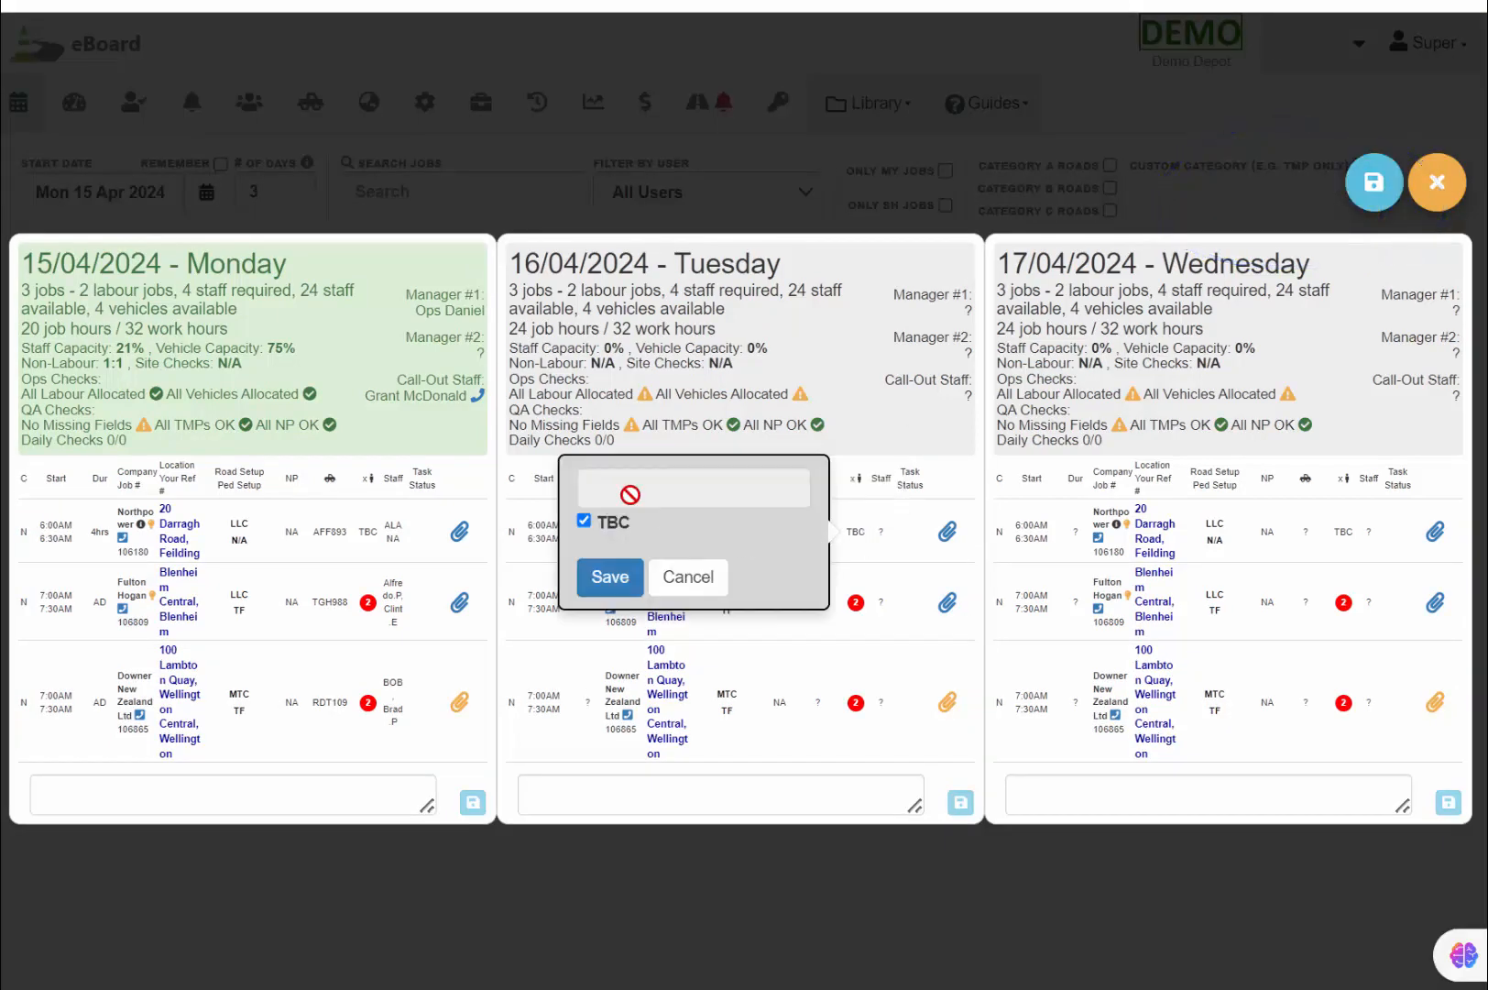
pyautogui.click(587, 518)
pyautogui.click(667, 461)
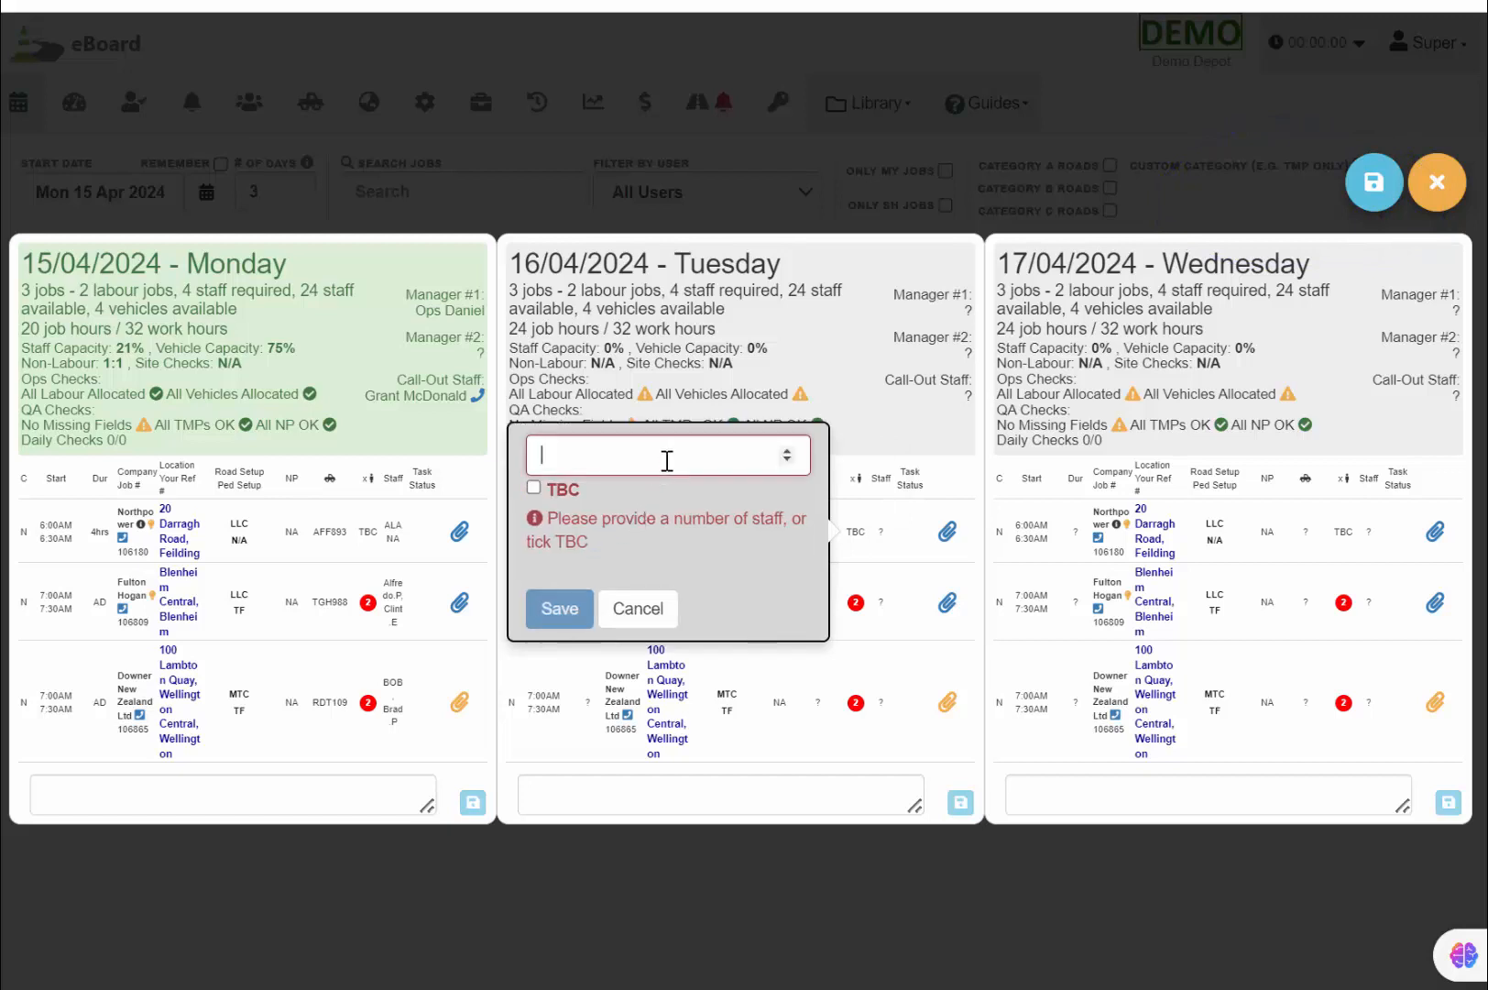
pyautogui.click(786, 450)
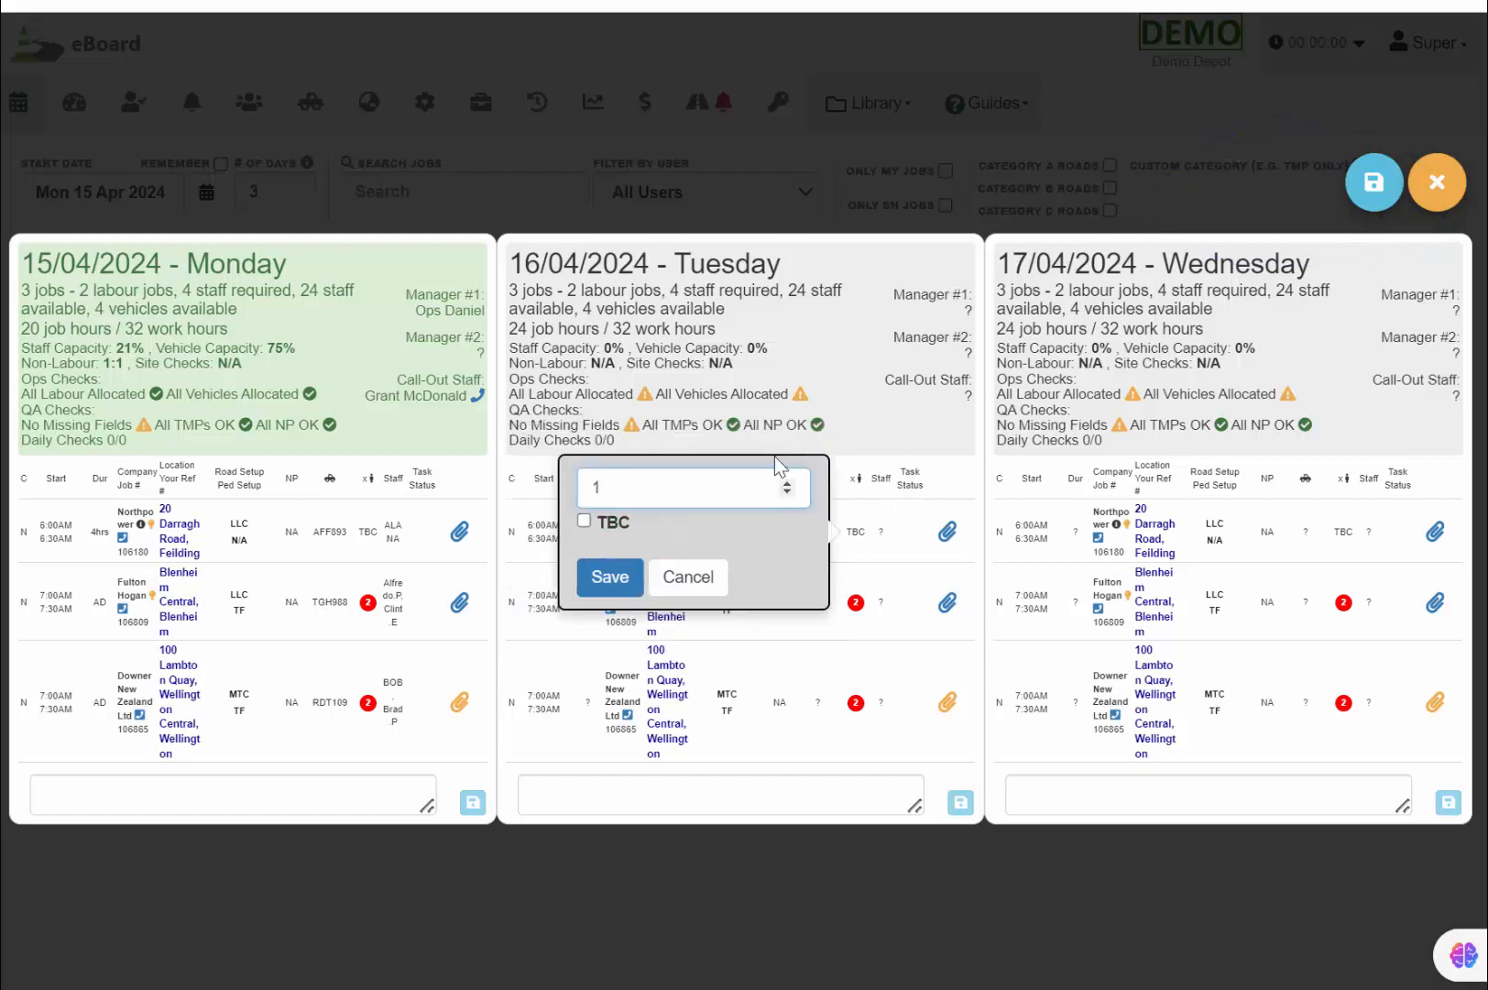
pyautogui.click(608, 575)
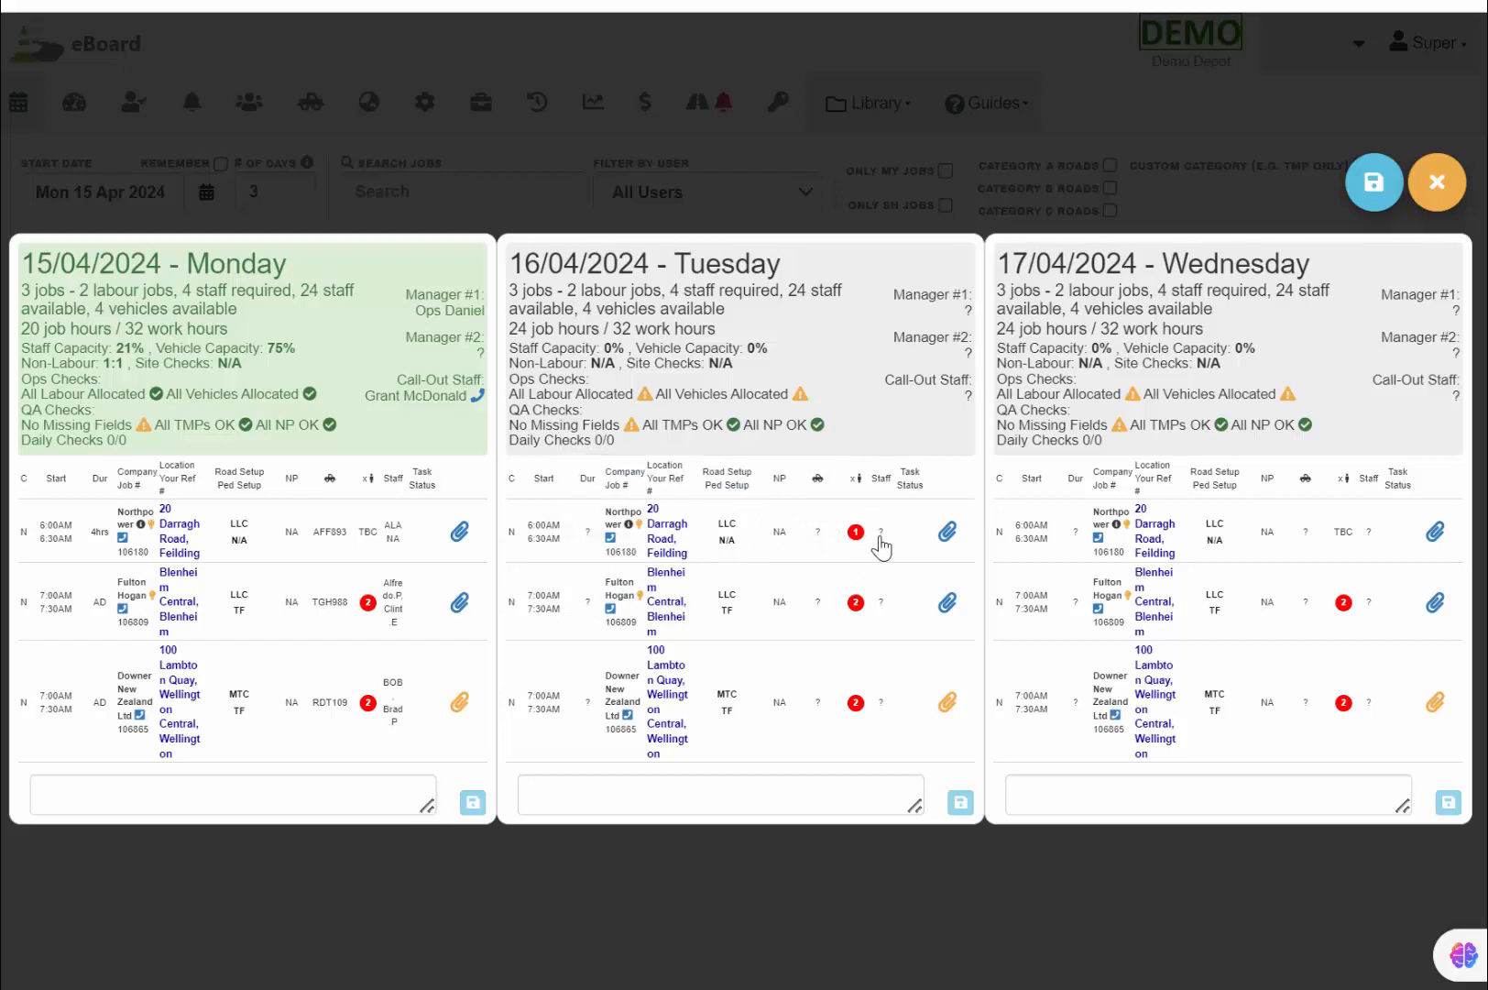
# Allocate the first listed permanent staff member to Tuesday's Northpower job
pyautogui.click(879, 535)
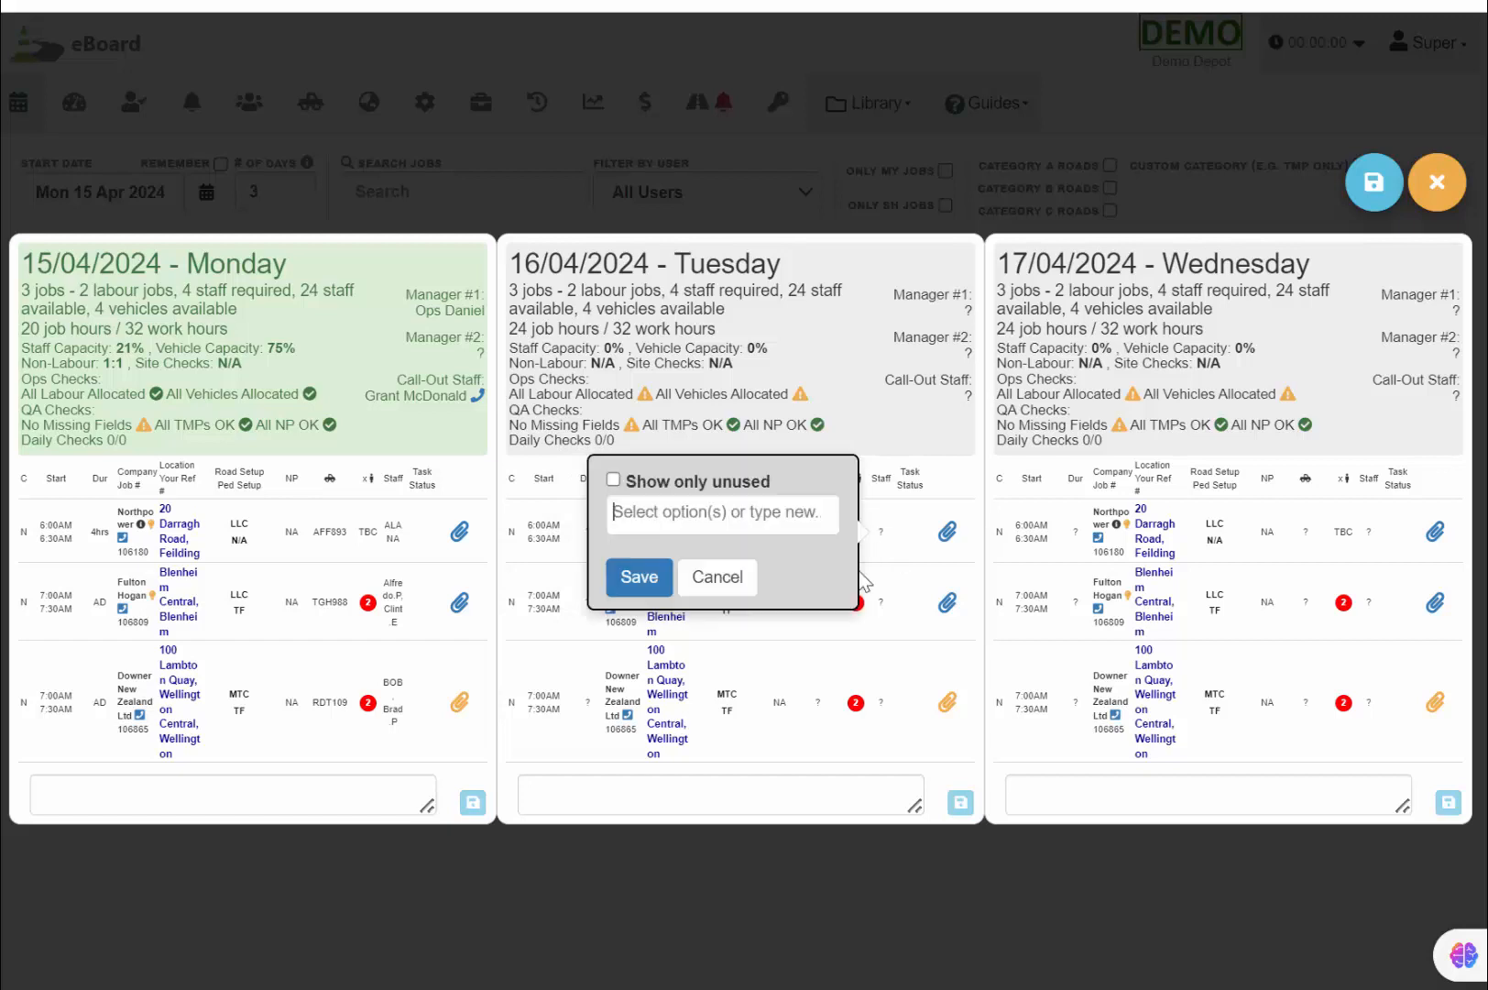
pyautogui.click(689, 540)
pyautogui.click(653, 659)
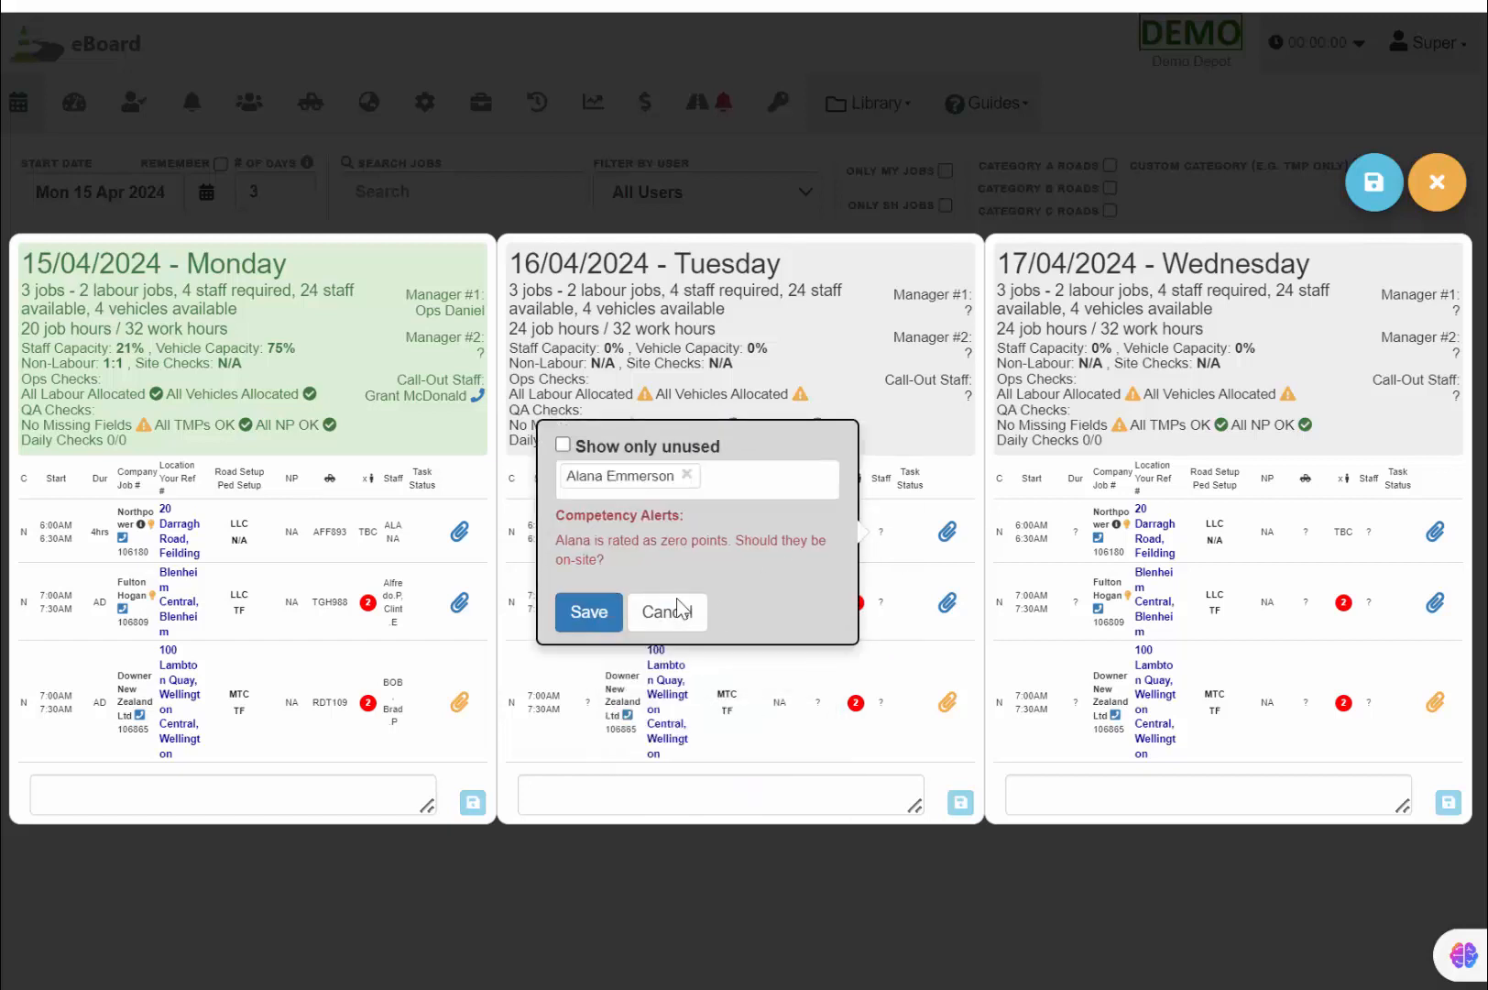
pyautogui.click(587, 630)
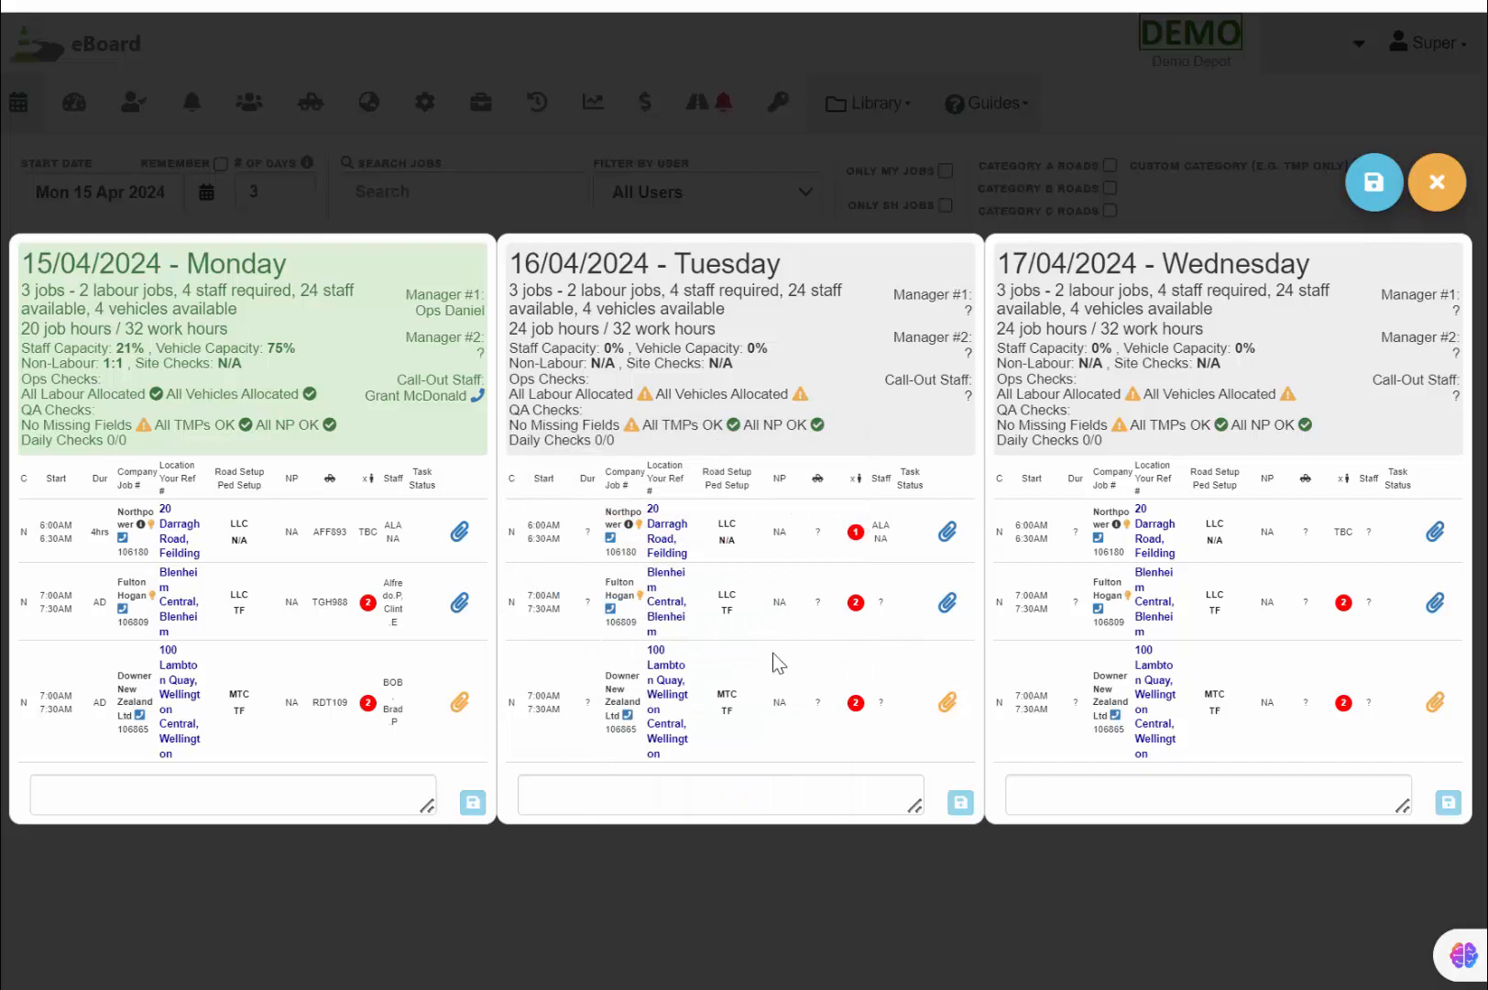
# Add MTC to the road setup of Tuesday's Fulton Hogan job and save the Warp Mode changes
pyautogui.moveTo(644, 598)
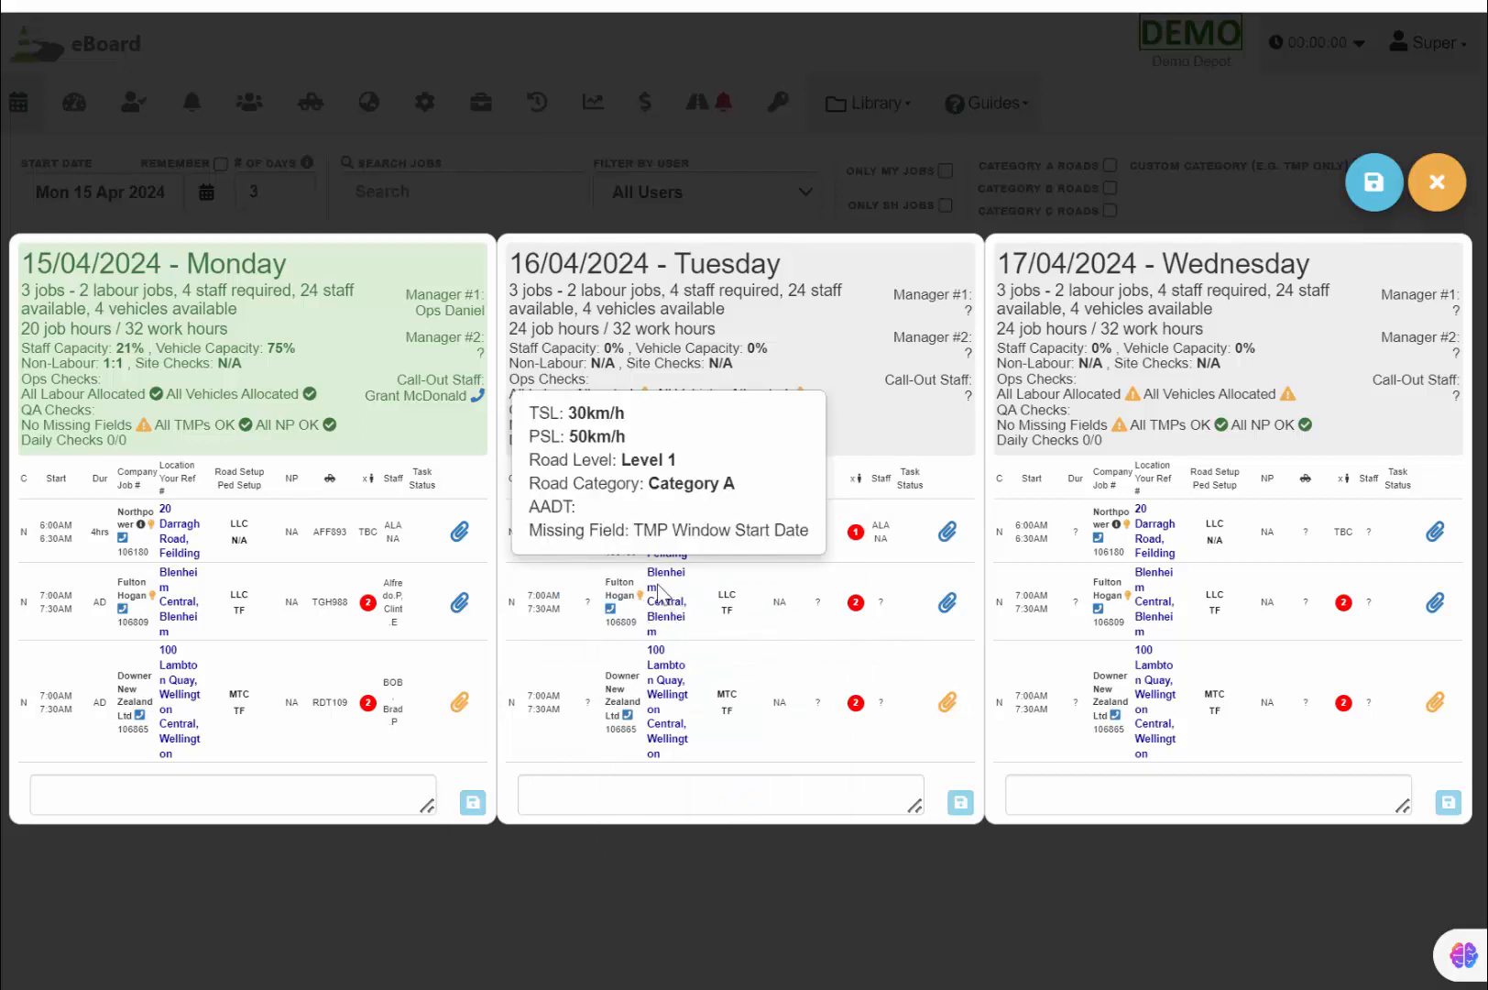
pyautogui.click(725, 603)
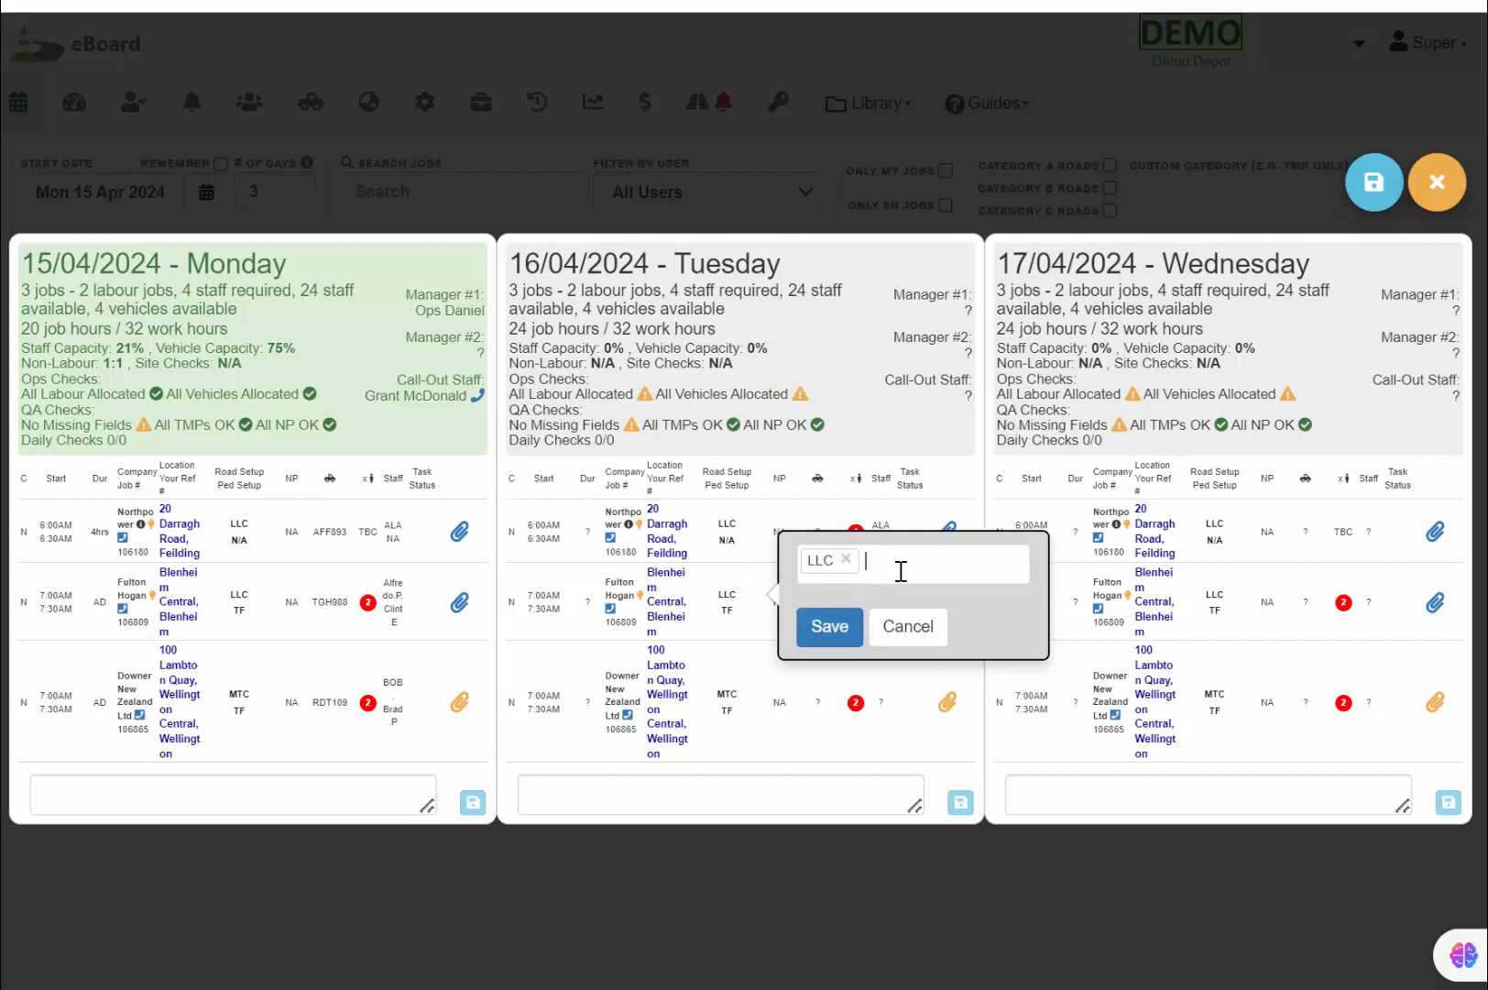
pyautogui.write('MTC')
pyautogui.click(882, 632)
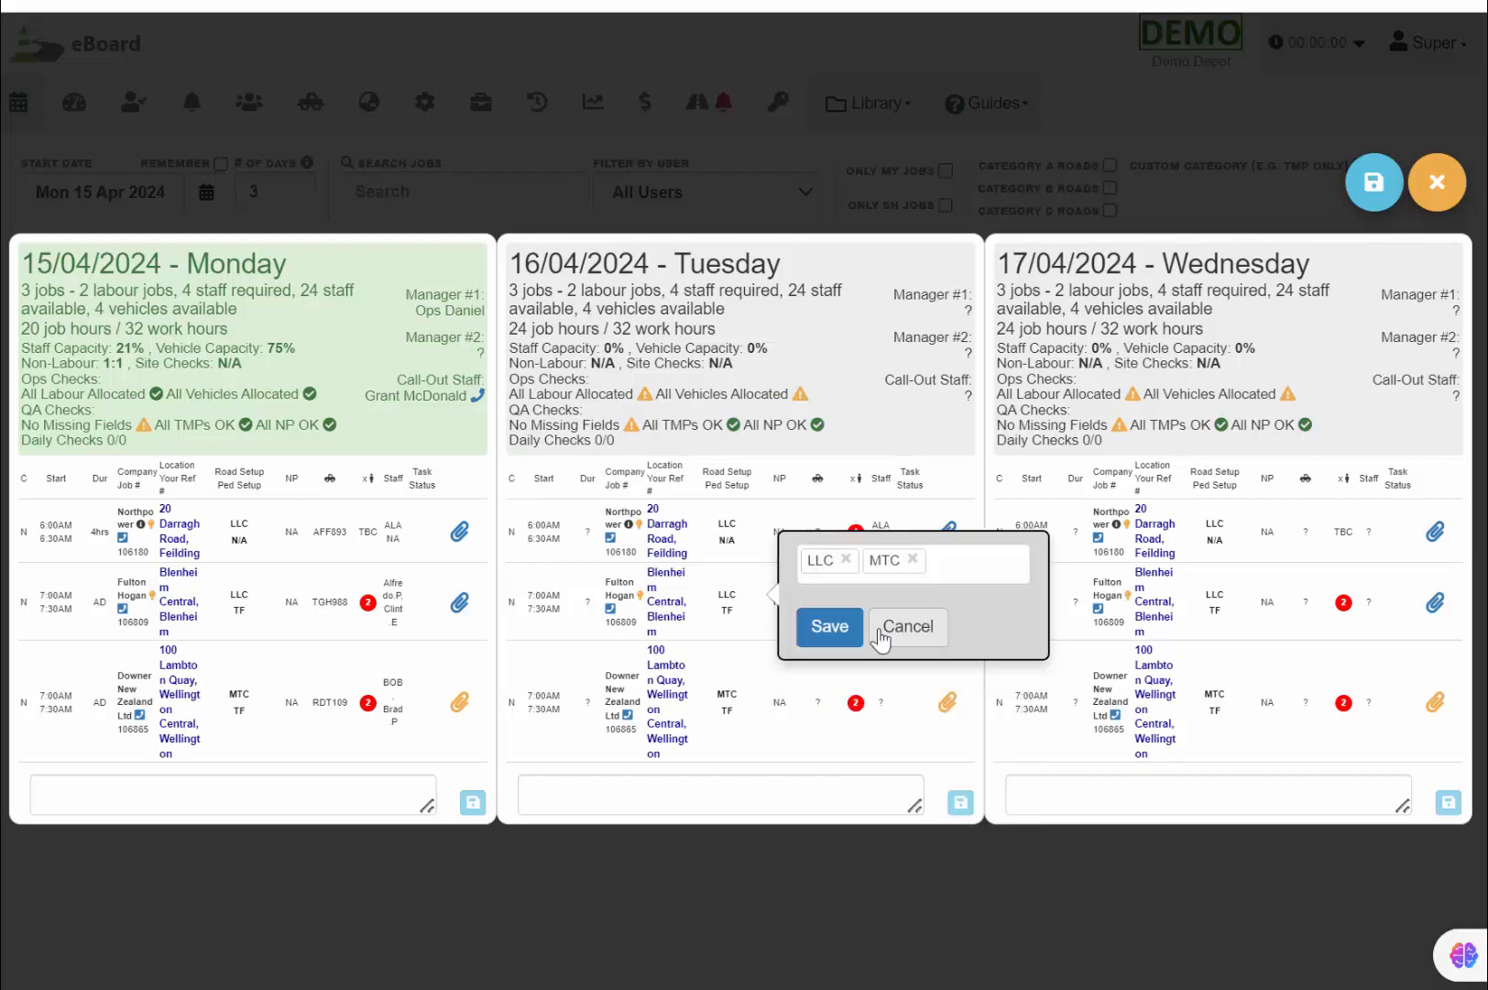
pyautogui.click(836, 626)
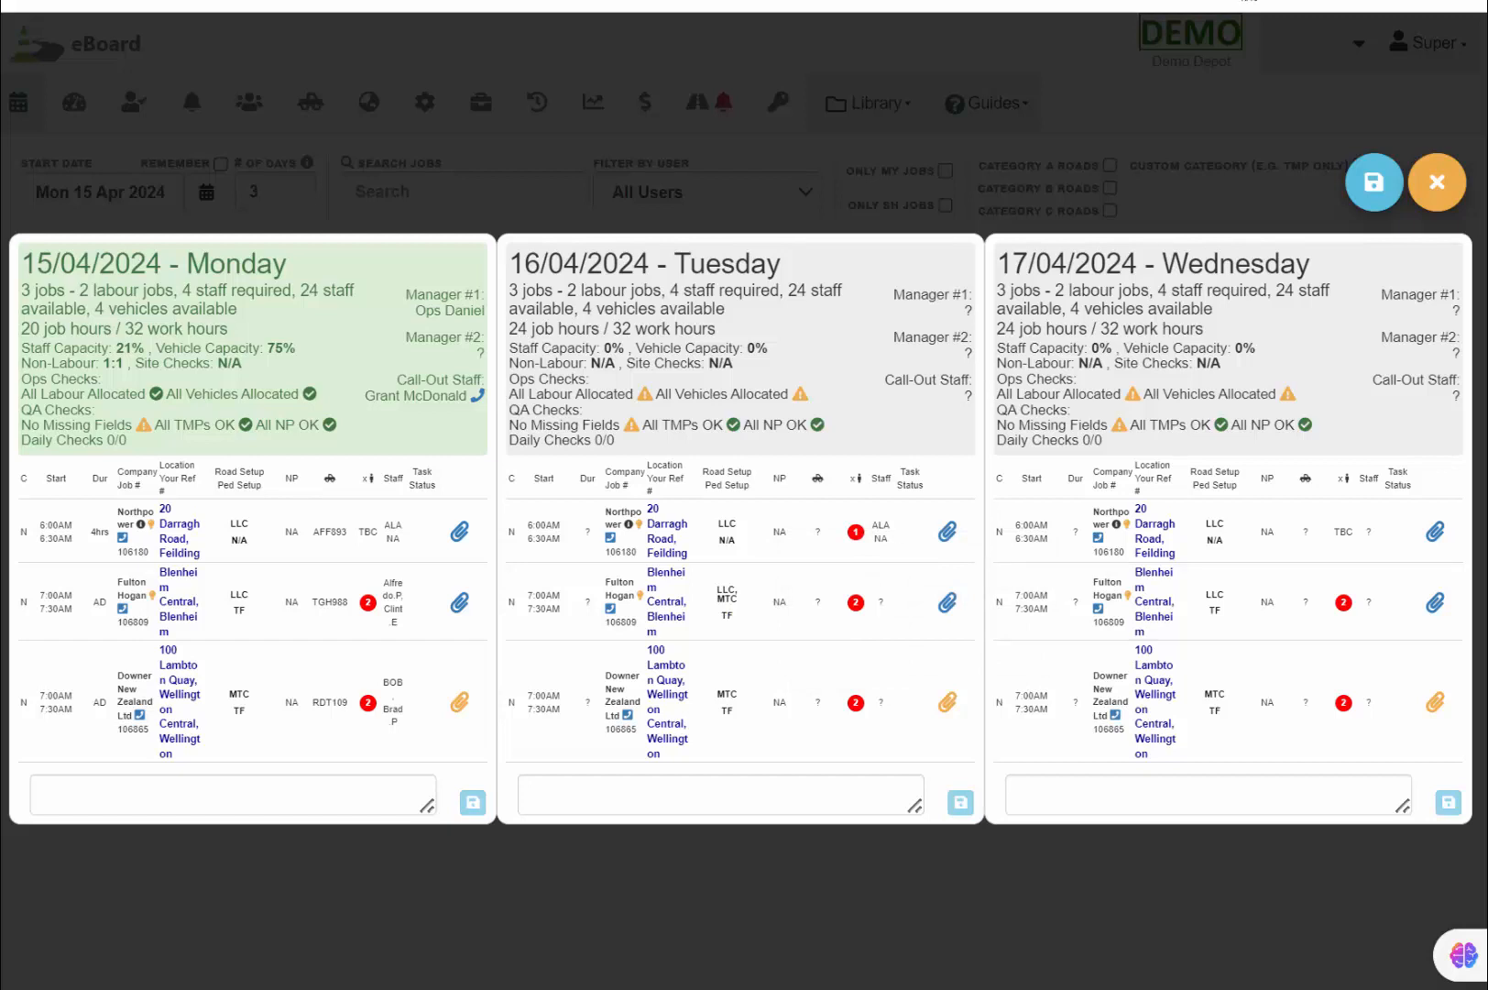
pyautogui.click(1377, 186)
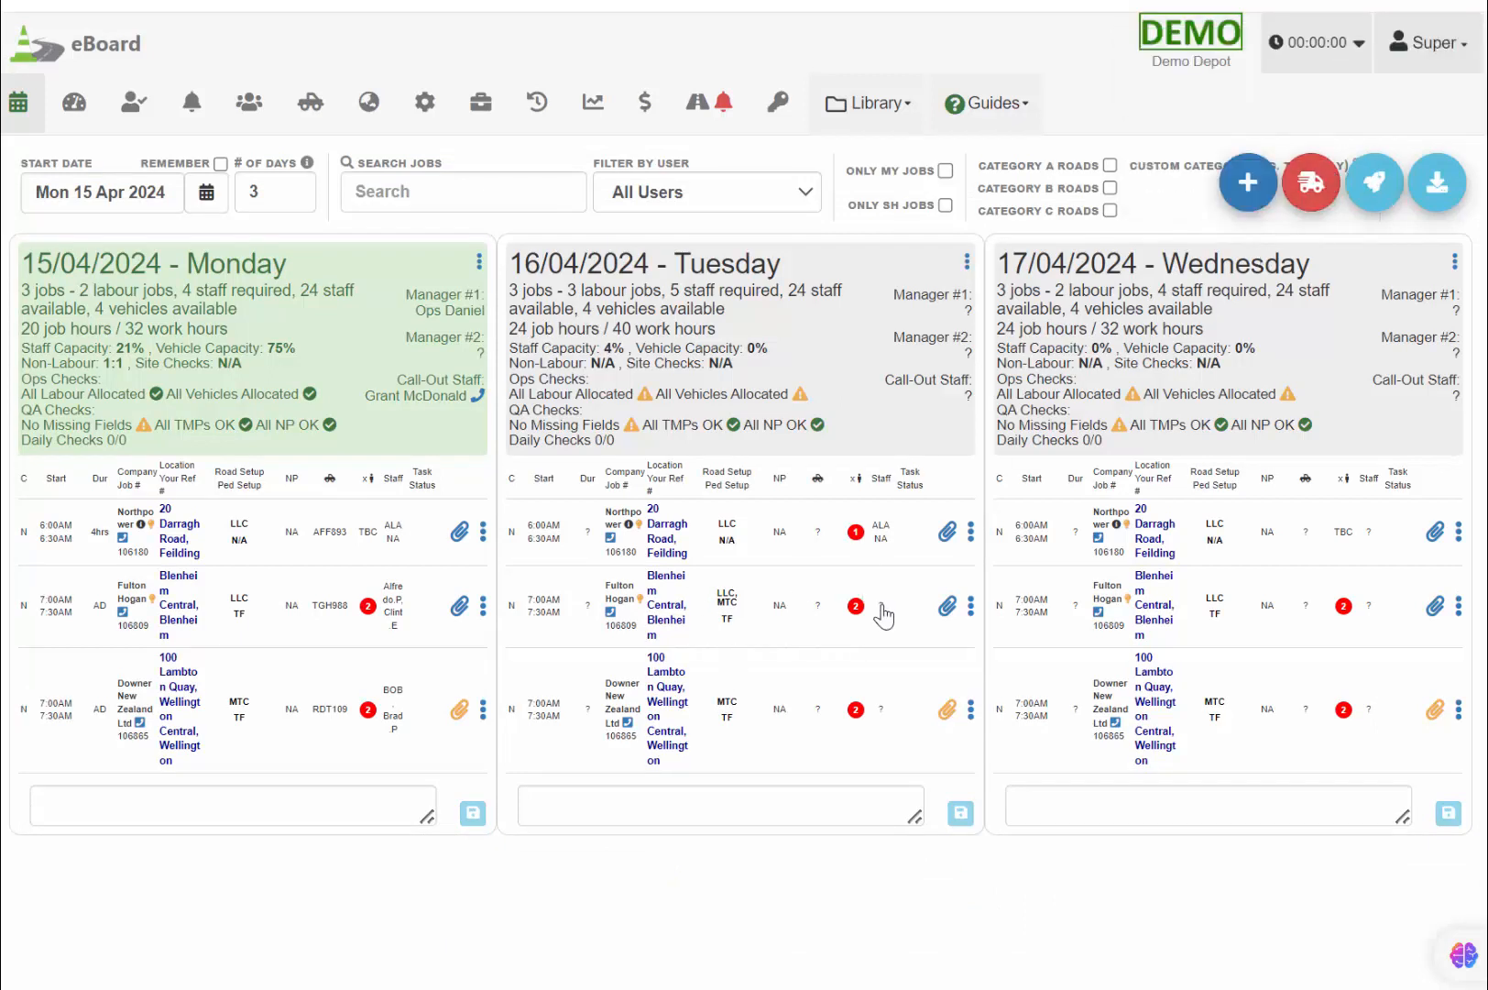
# Allocate the second listed permanent staff member to Tuesday's Fulton Hogan job outside Warp Mode
pyautogui.click(879, 607)
pyautogui.click(737, 549)
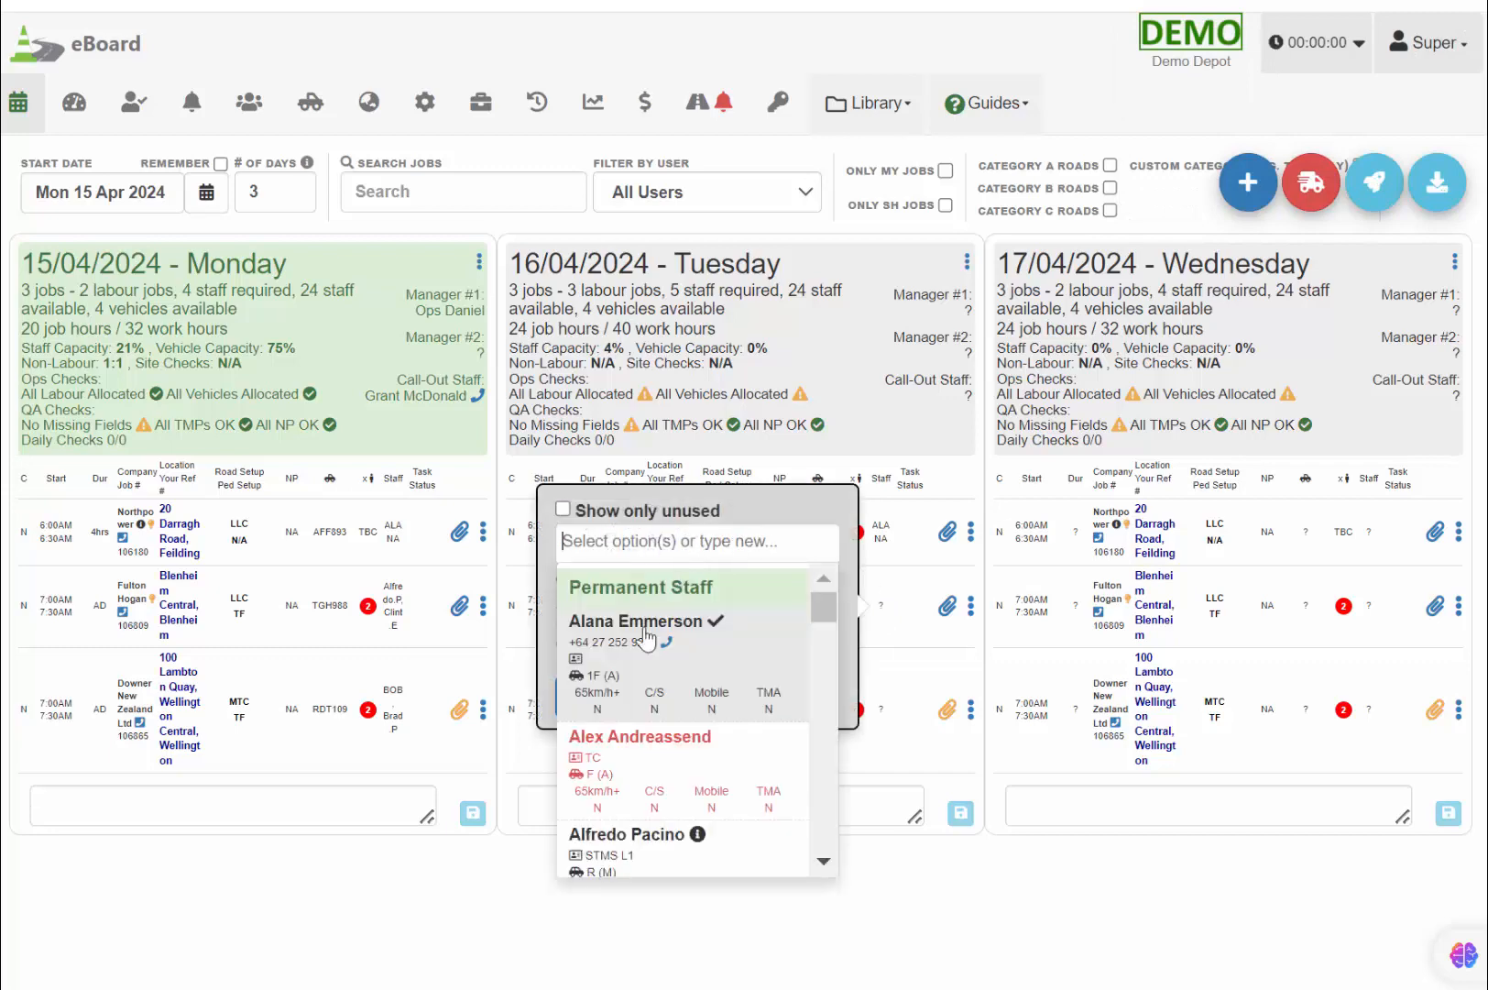
pyautogui.click(637, 724)
pyautogui.click(587, 687)
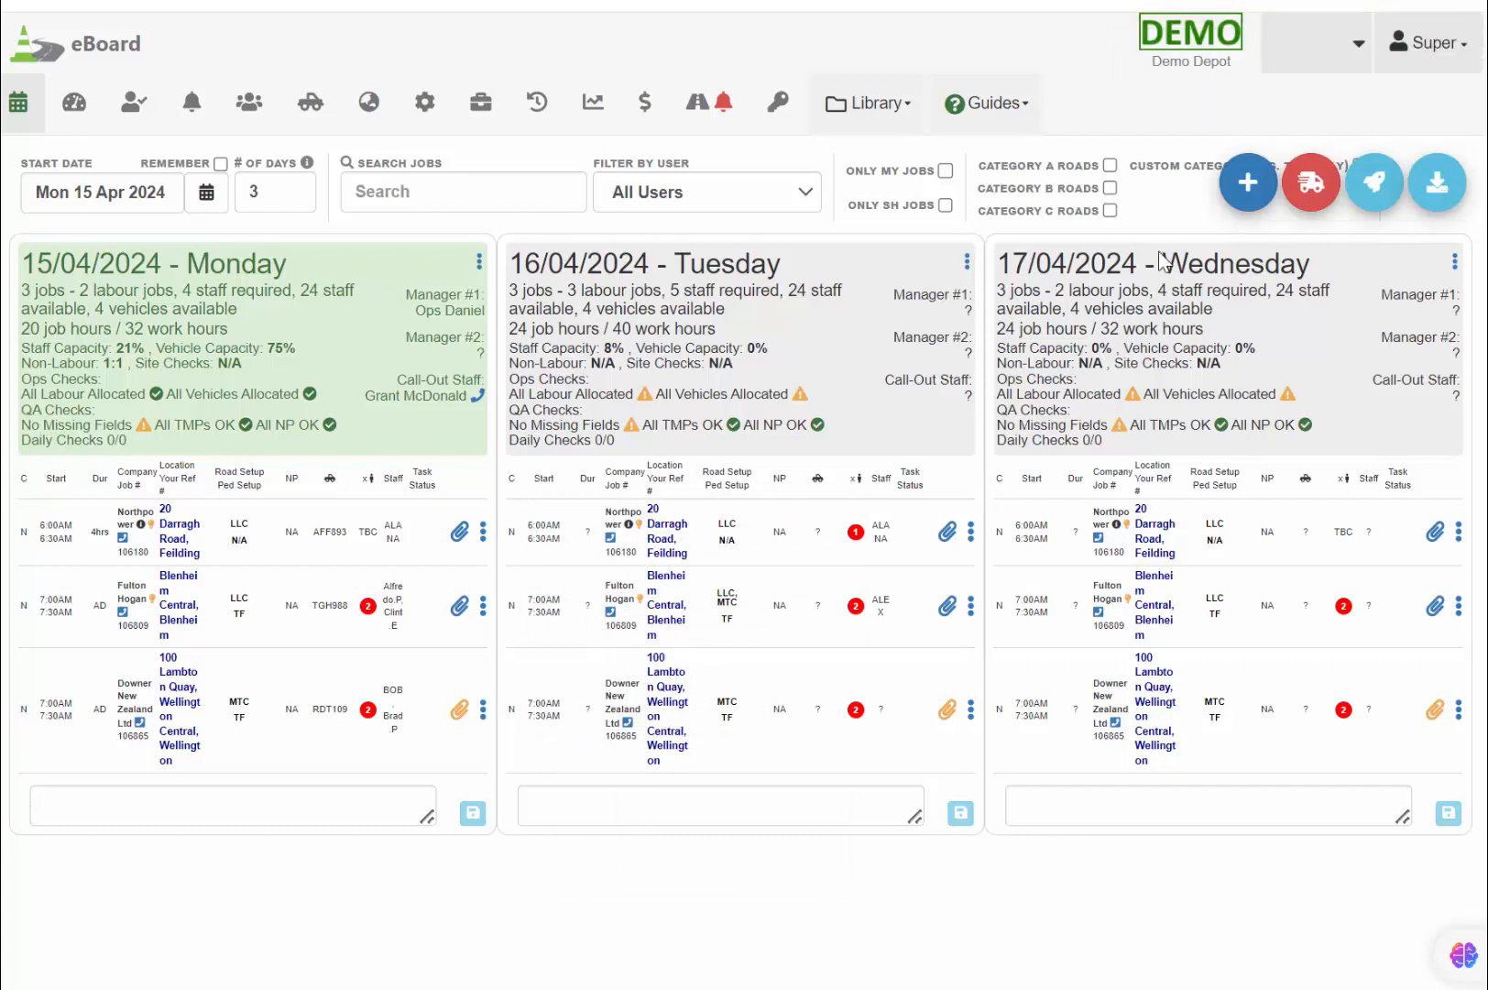
# Set NP to Y for Tuesday's Fulton Hogan job in Warp Mode and save the update
pyautogui.click(1373, 181)
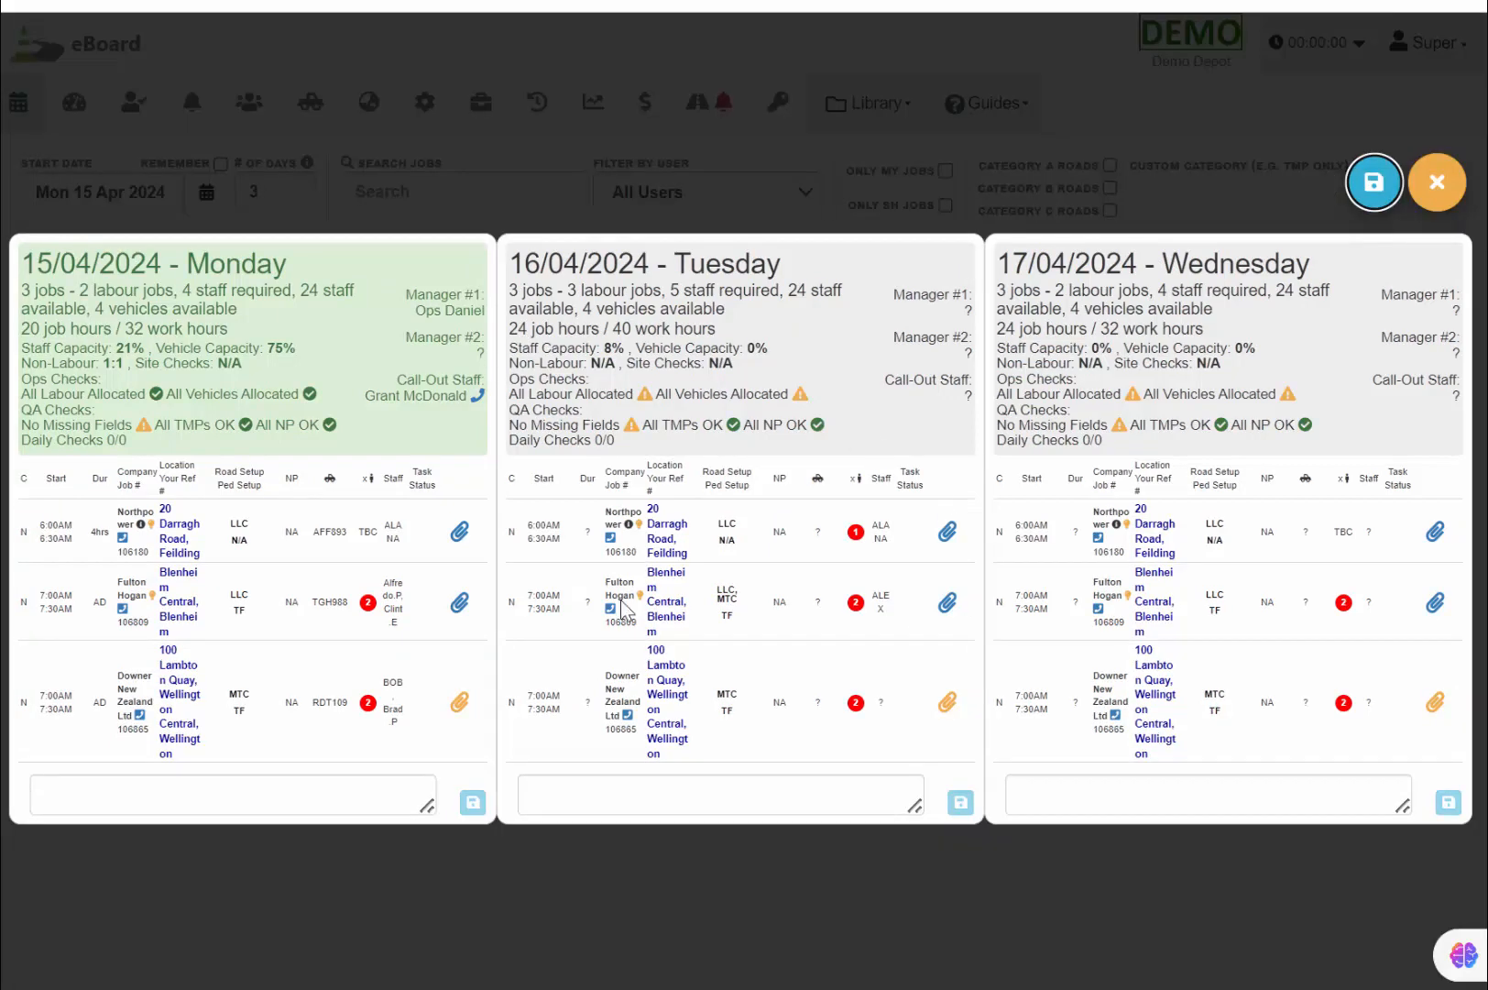
pyautogui.click(1373, 181)
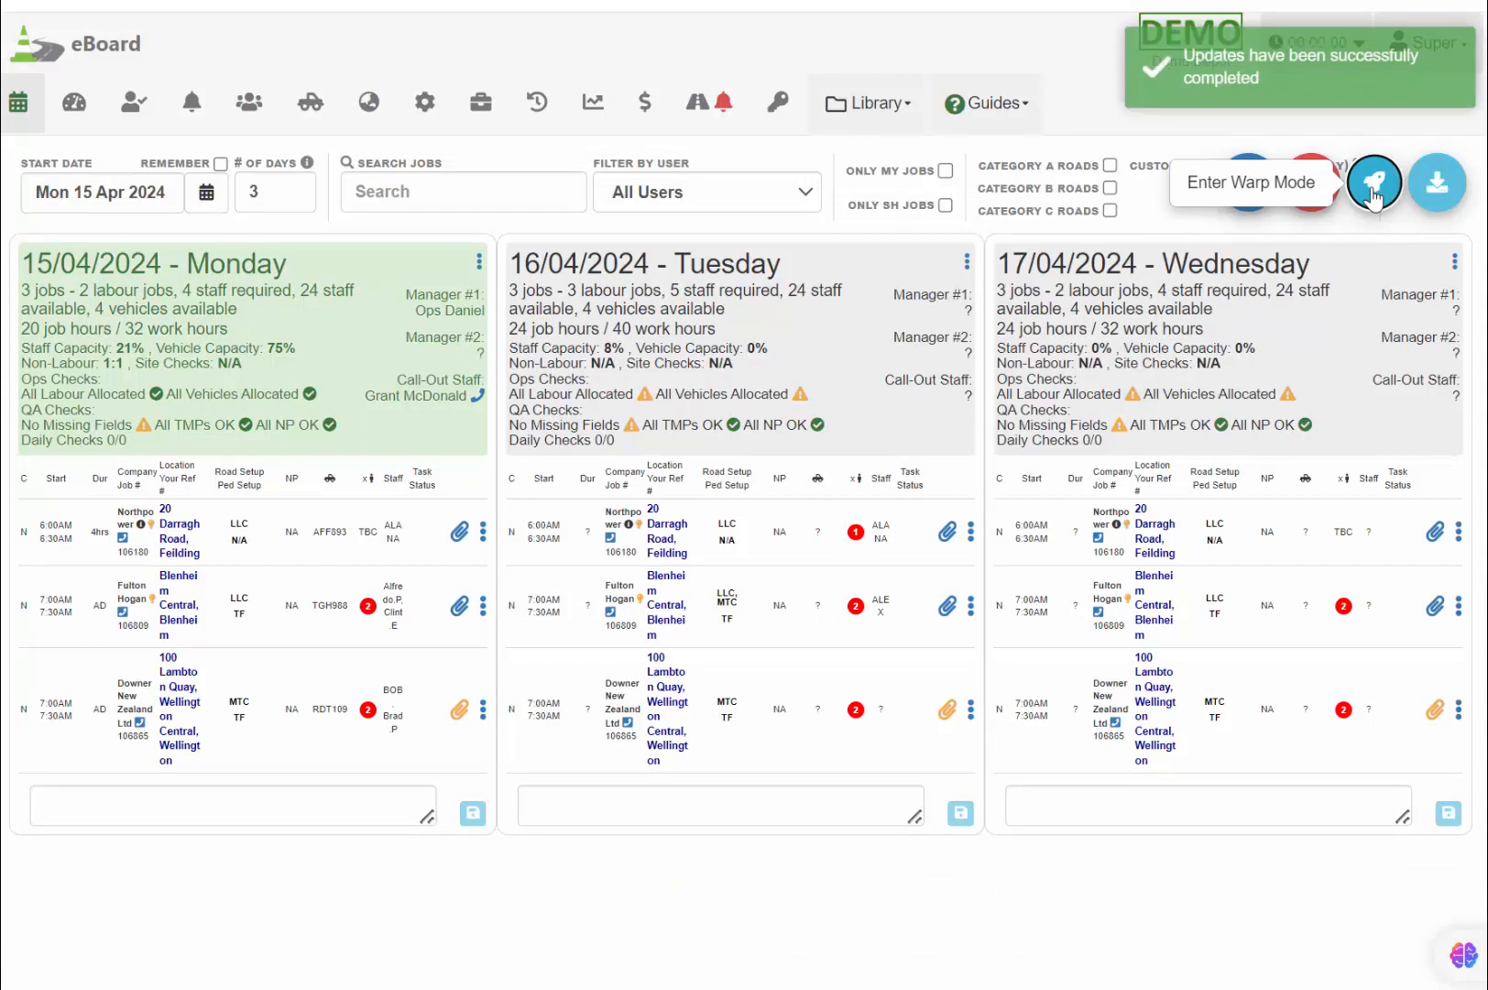
# Download the job board as a spreadsheet, open the downloaded file, and enable editing
pyautogui.click(1444, 189)
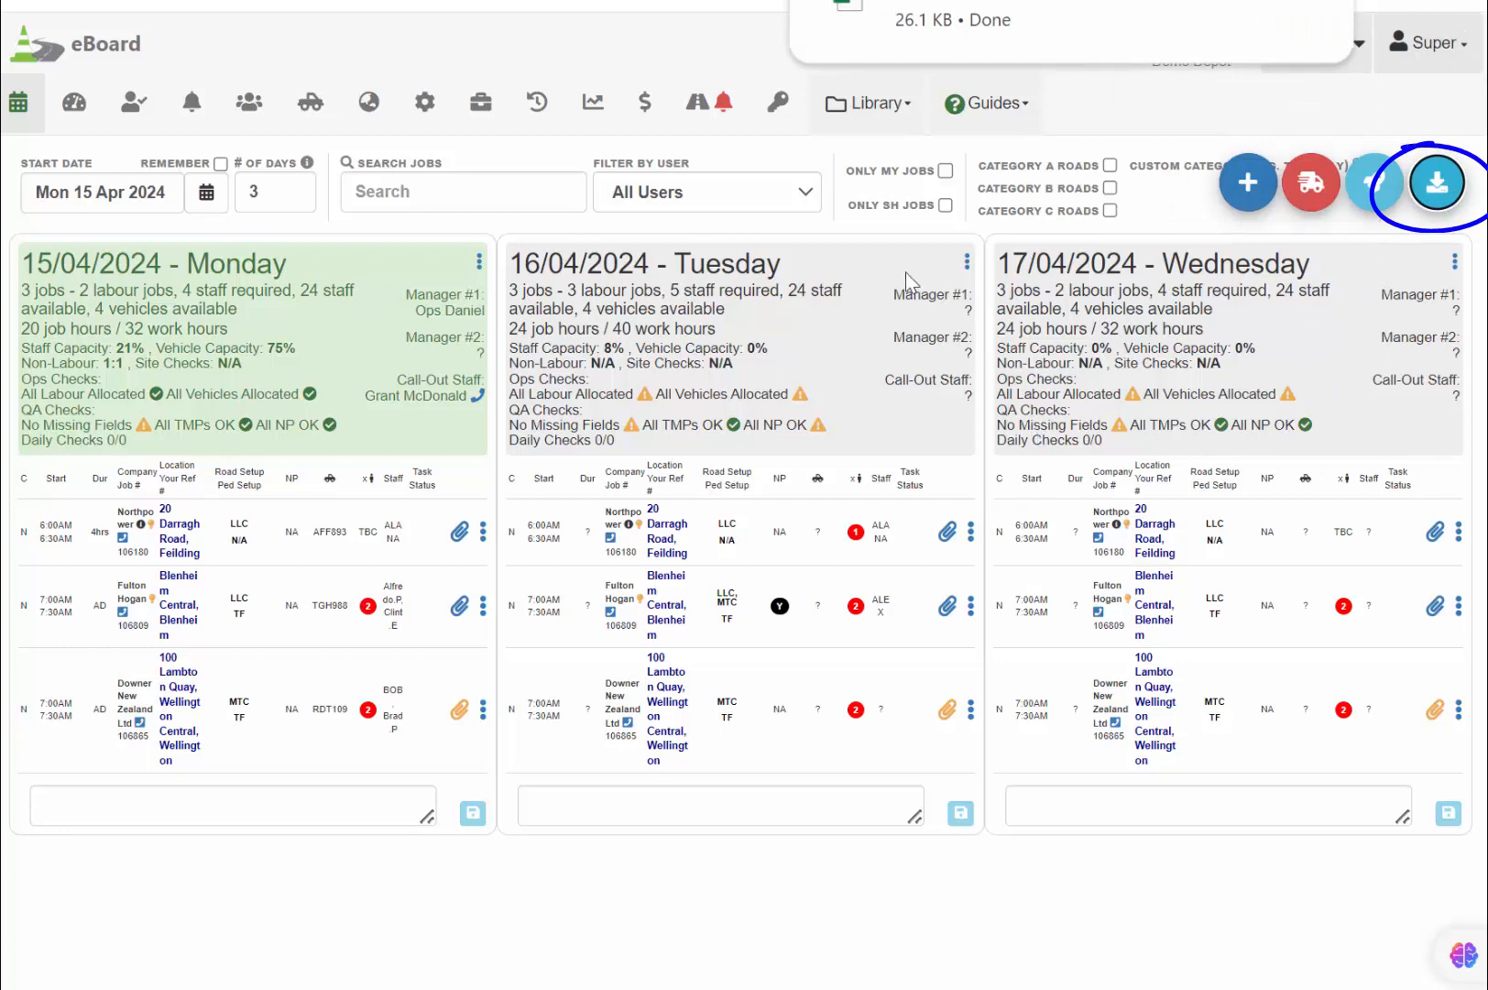
pyautogui.click(904, 9)
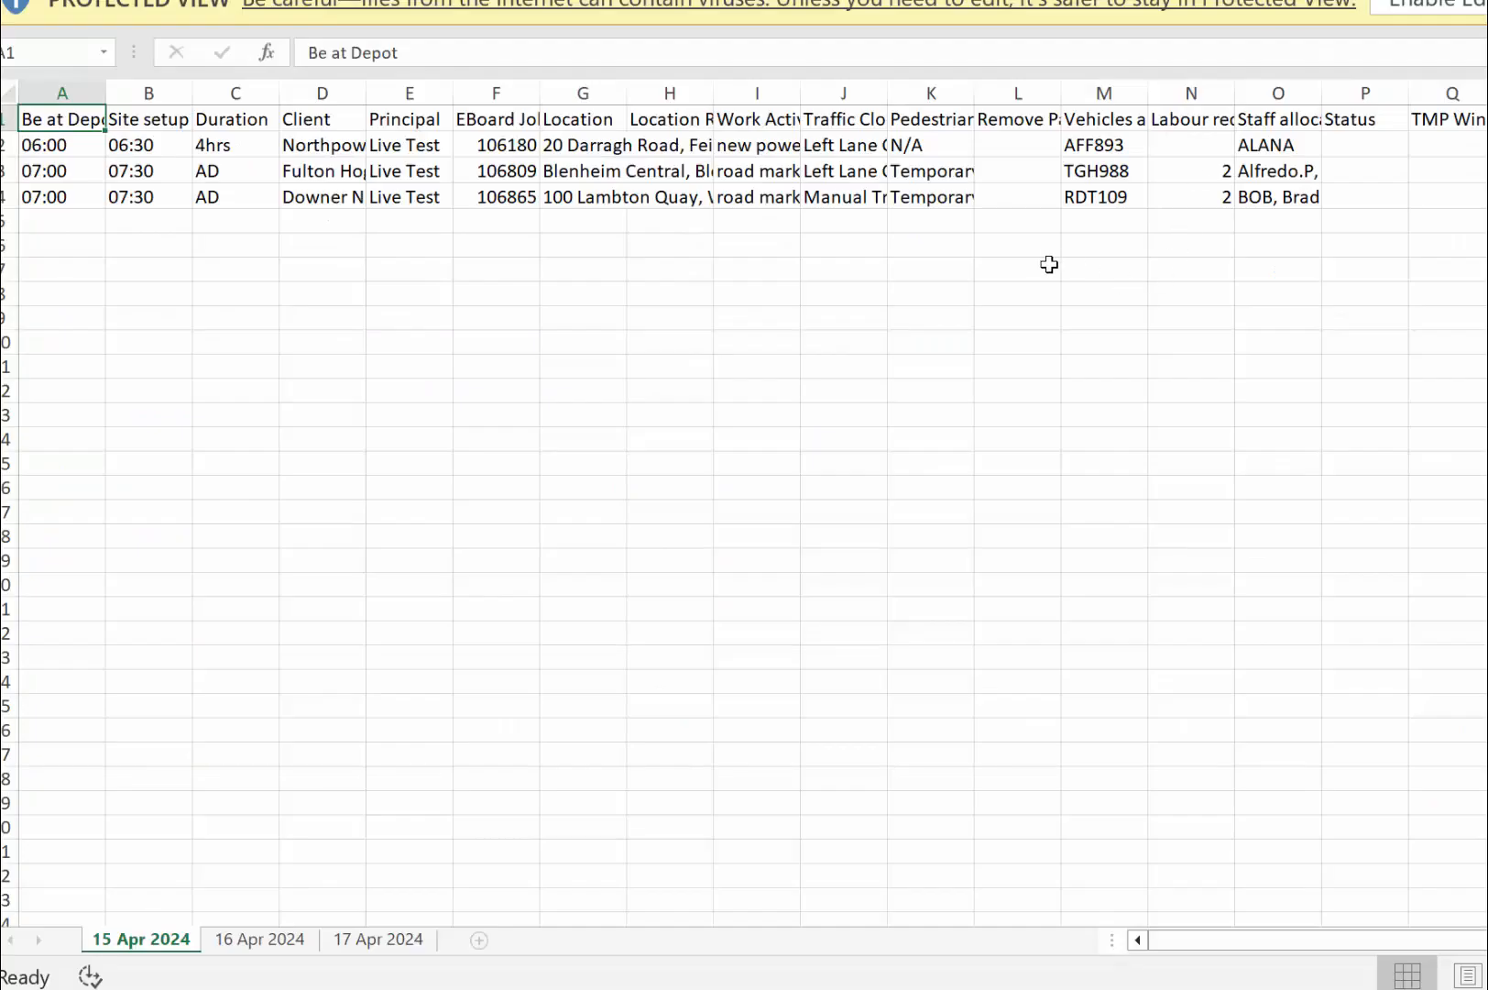
pyautogui.click(771, 318)
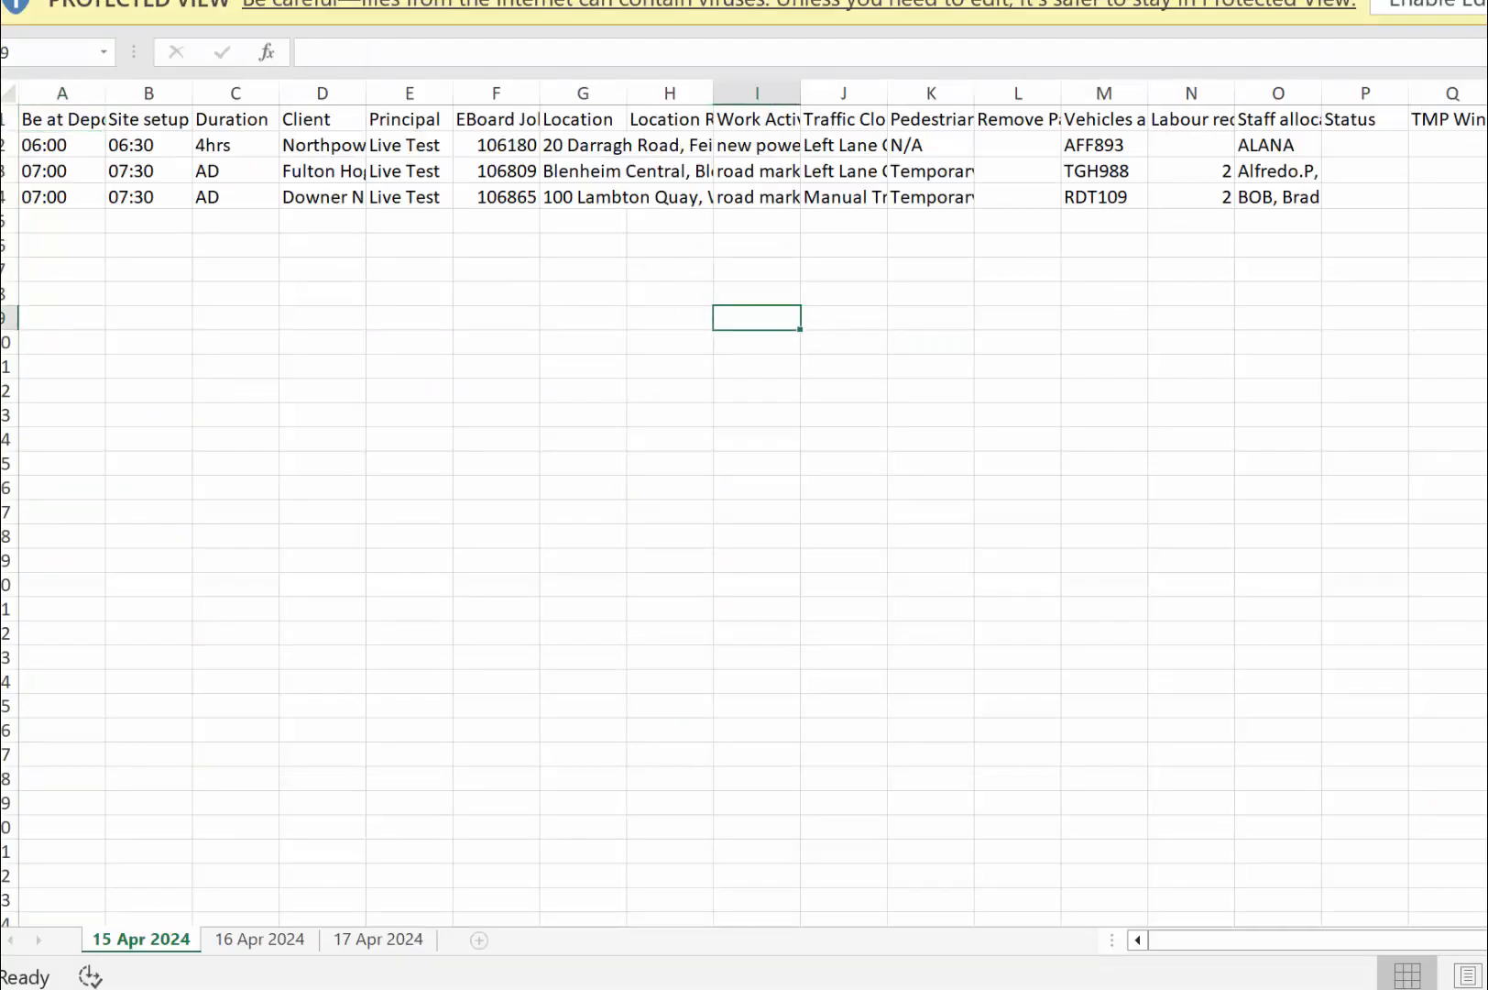
pyautogui.click(1437, 5)
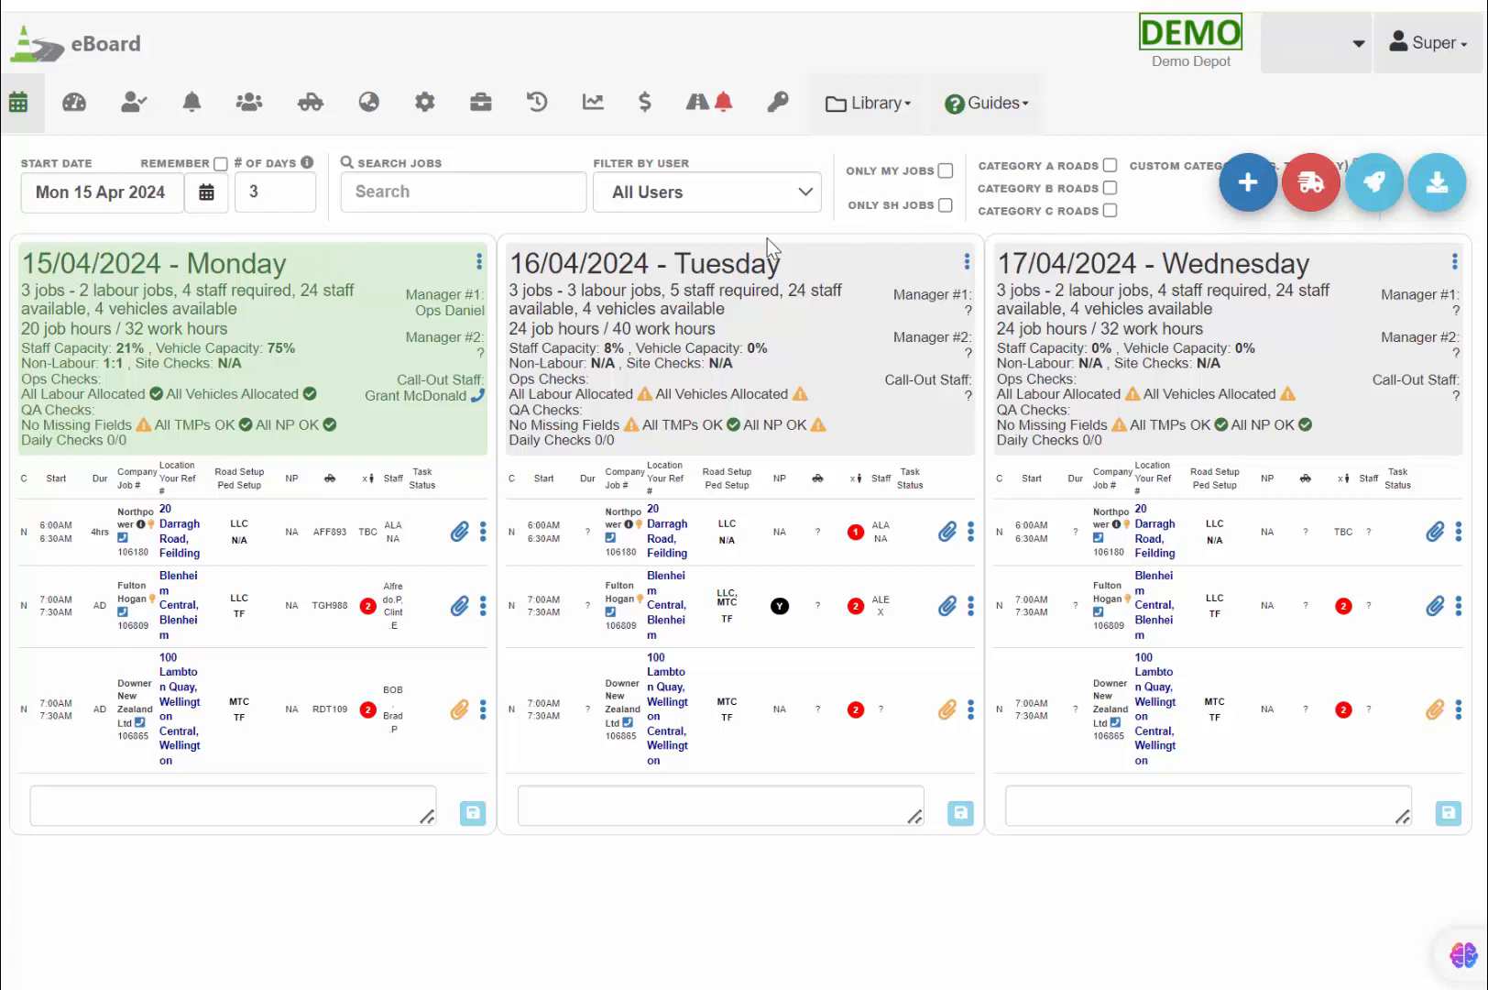
# Open the settings and examine the Job Booking Fields list
pyautogui.click(427, 106)
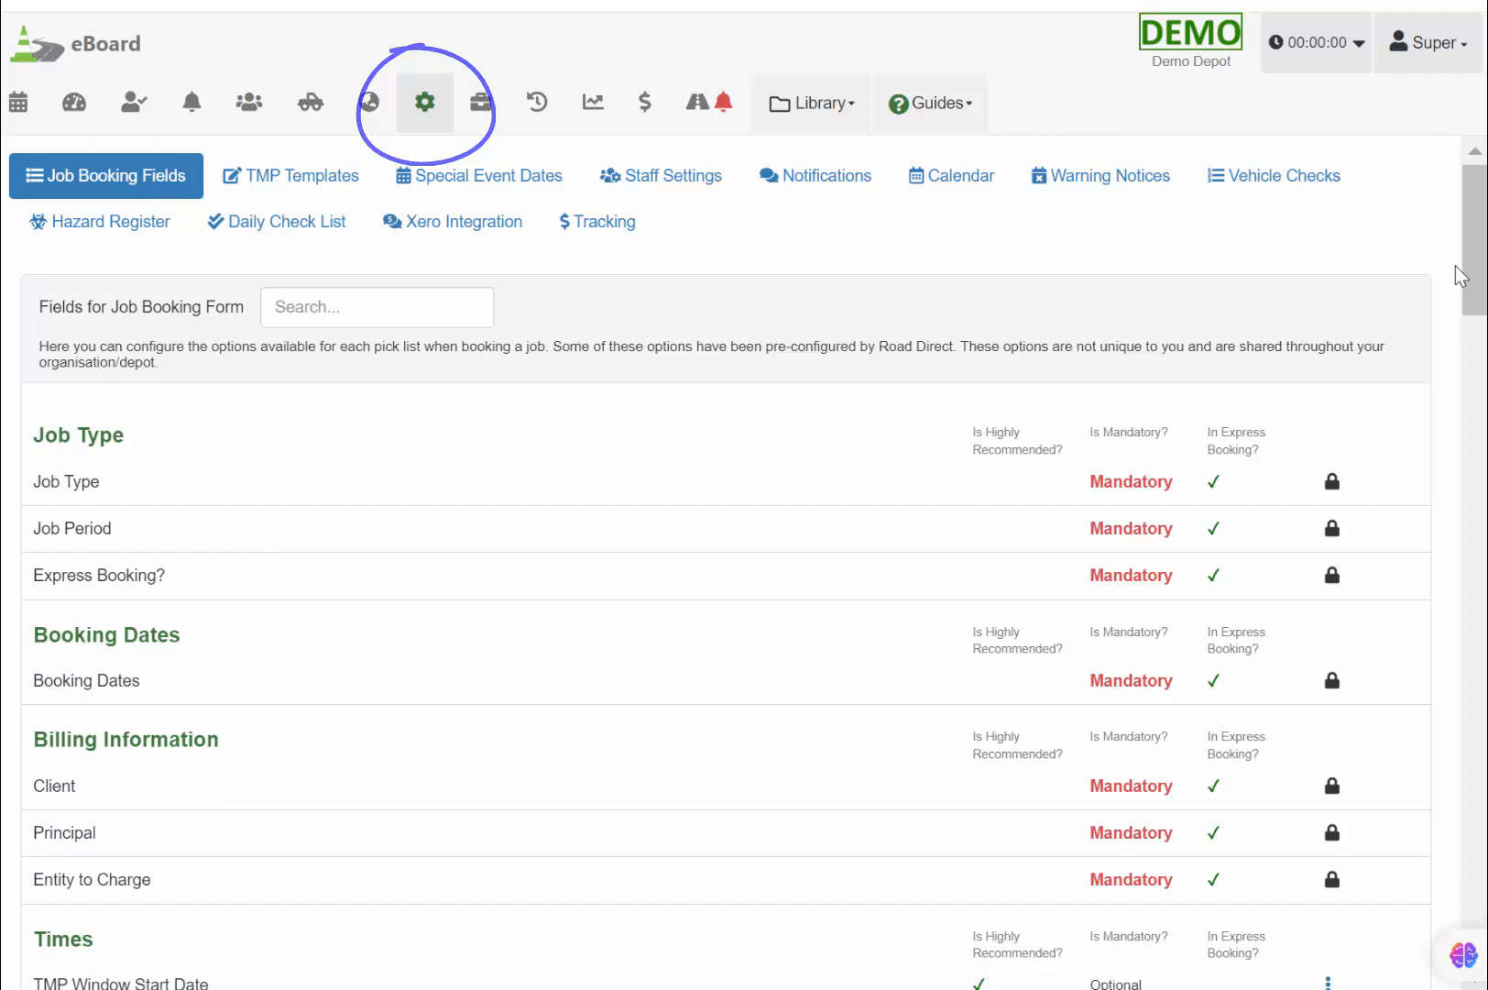
pyautogui.moveTo(1477, 286)
pyautogui.mouseDown()
pyautogui.moveTo(1446, 527)
pyautogui.moveTo(1463, 271)
pyautogui.mouseUp()
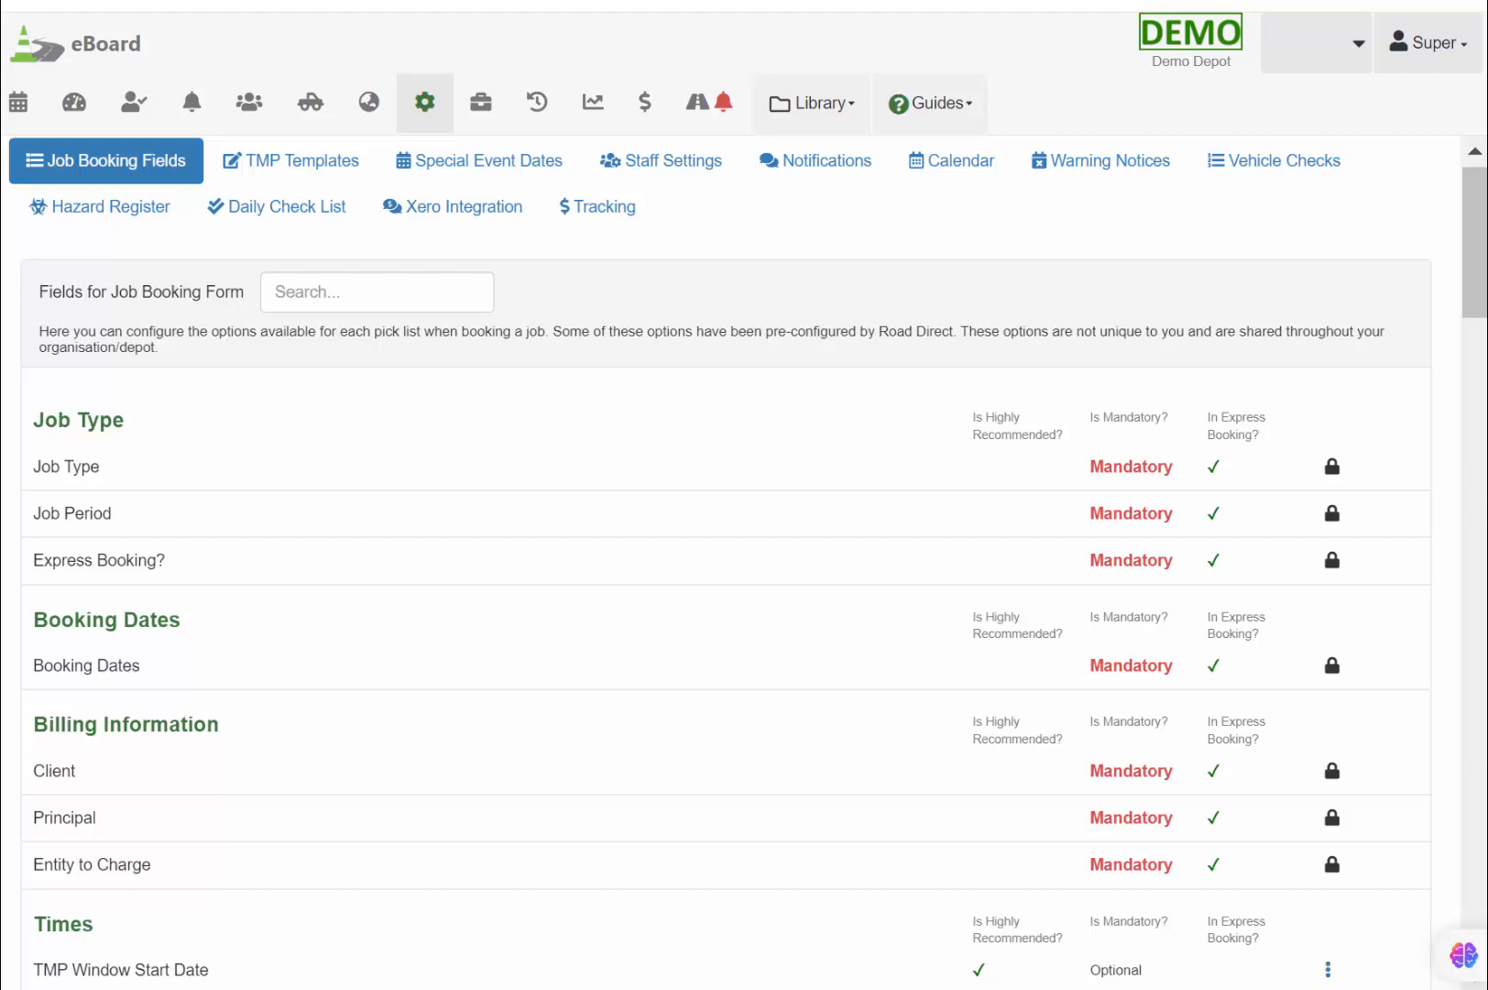
pyautogui.scroll(1, 726, 563)
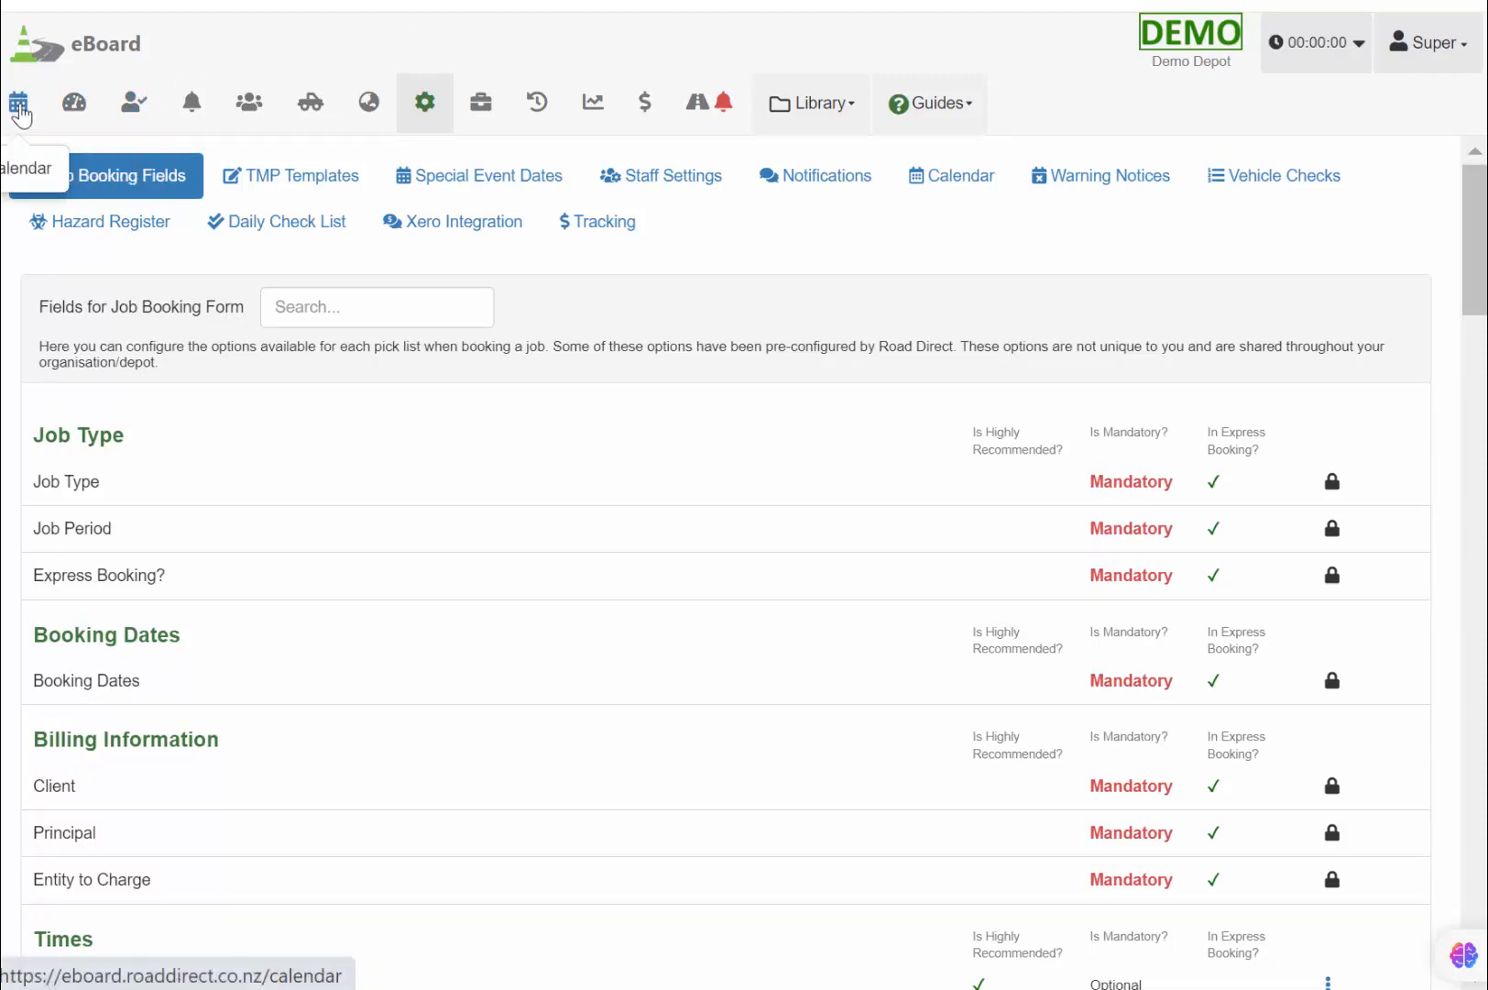
# Go to the TMP Dashboard and expand the TMP Needs Created section
pyautogui.click(74, 105)
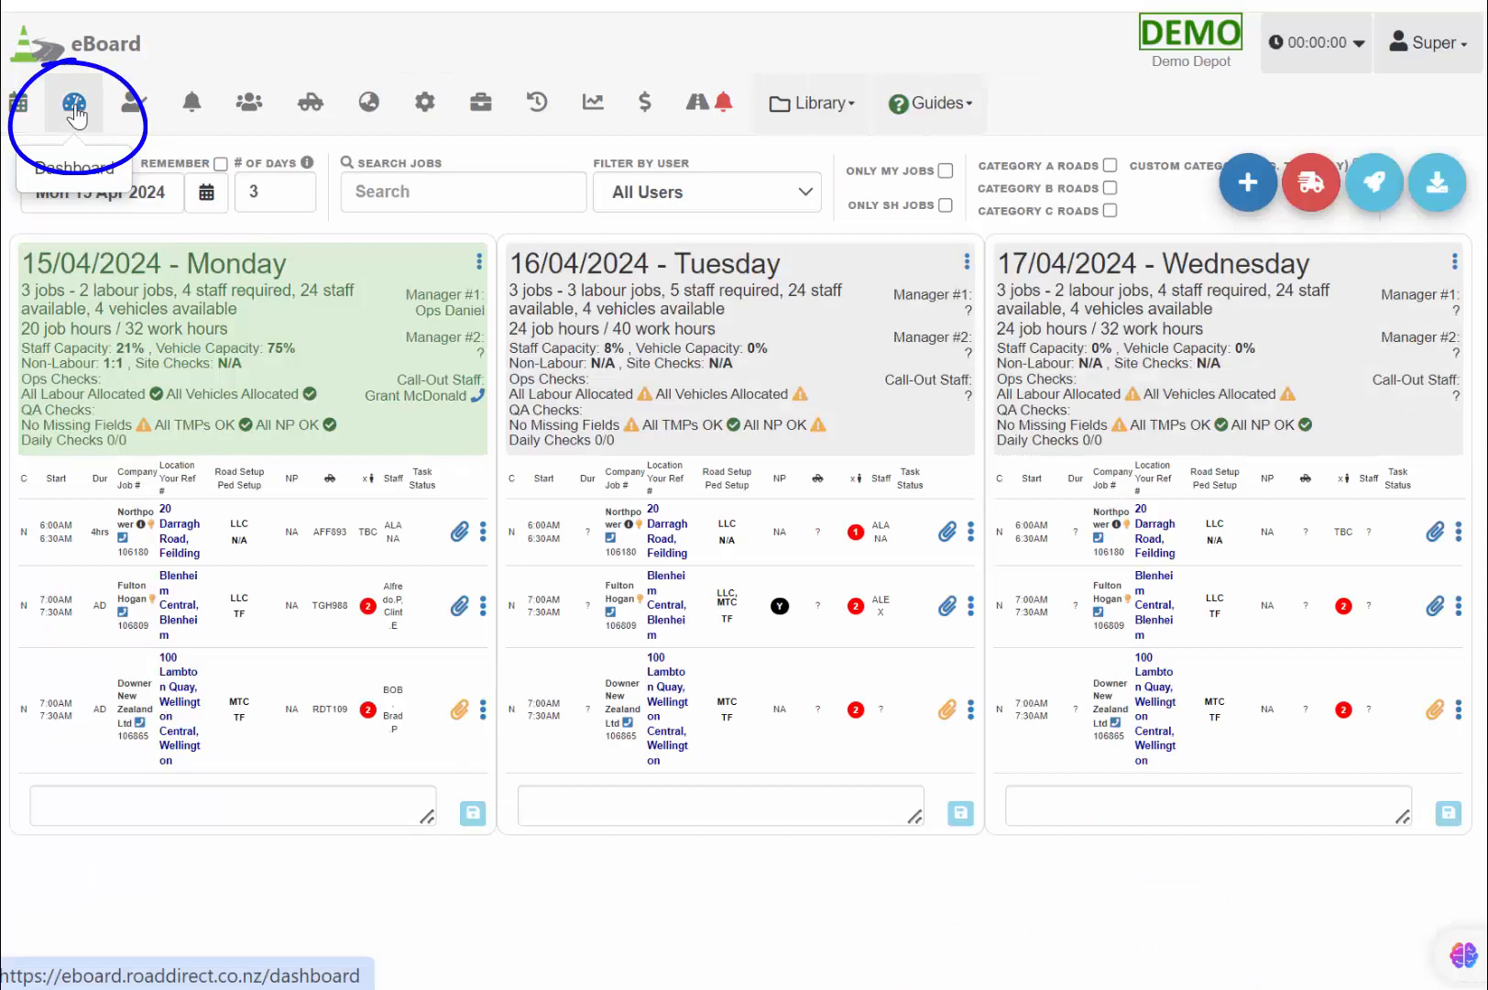
pyautogui.click(74, 108)
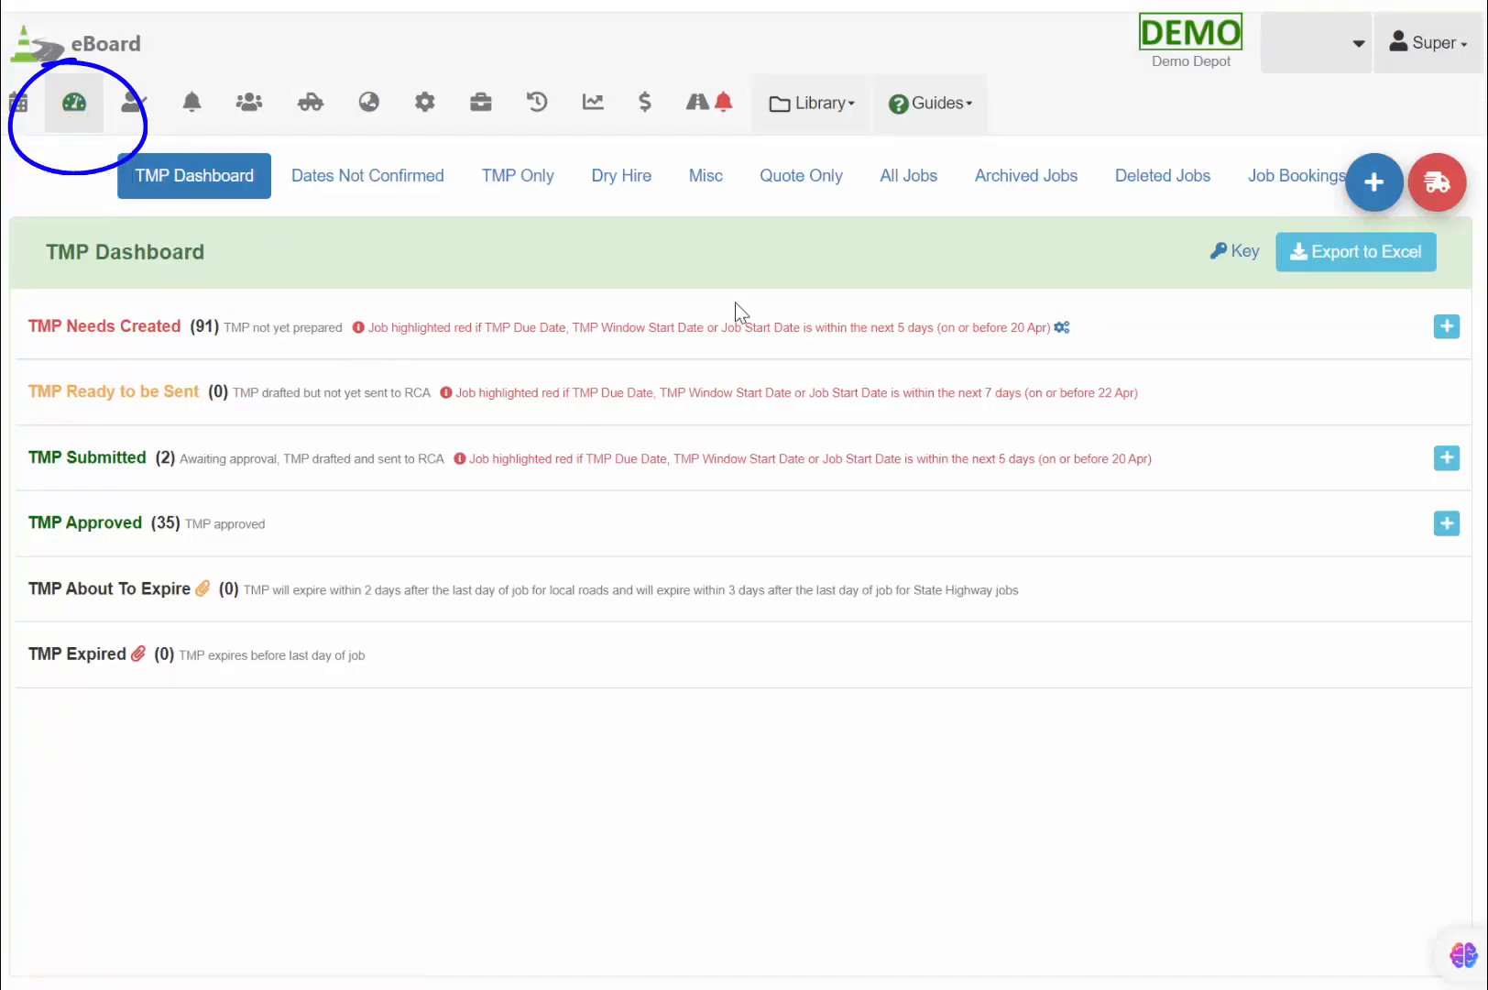
pyautogui.click(1444, 326)
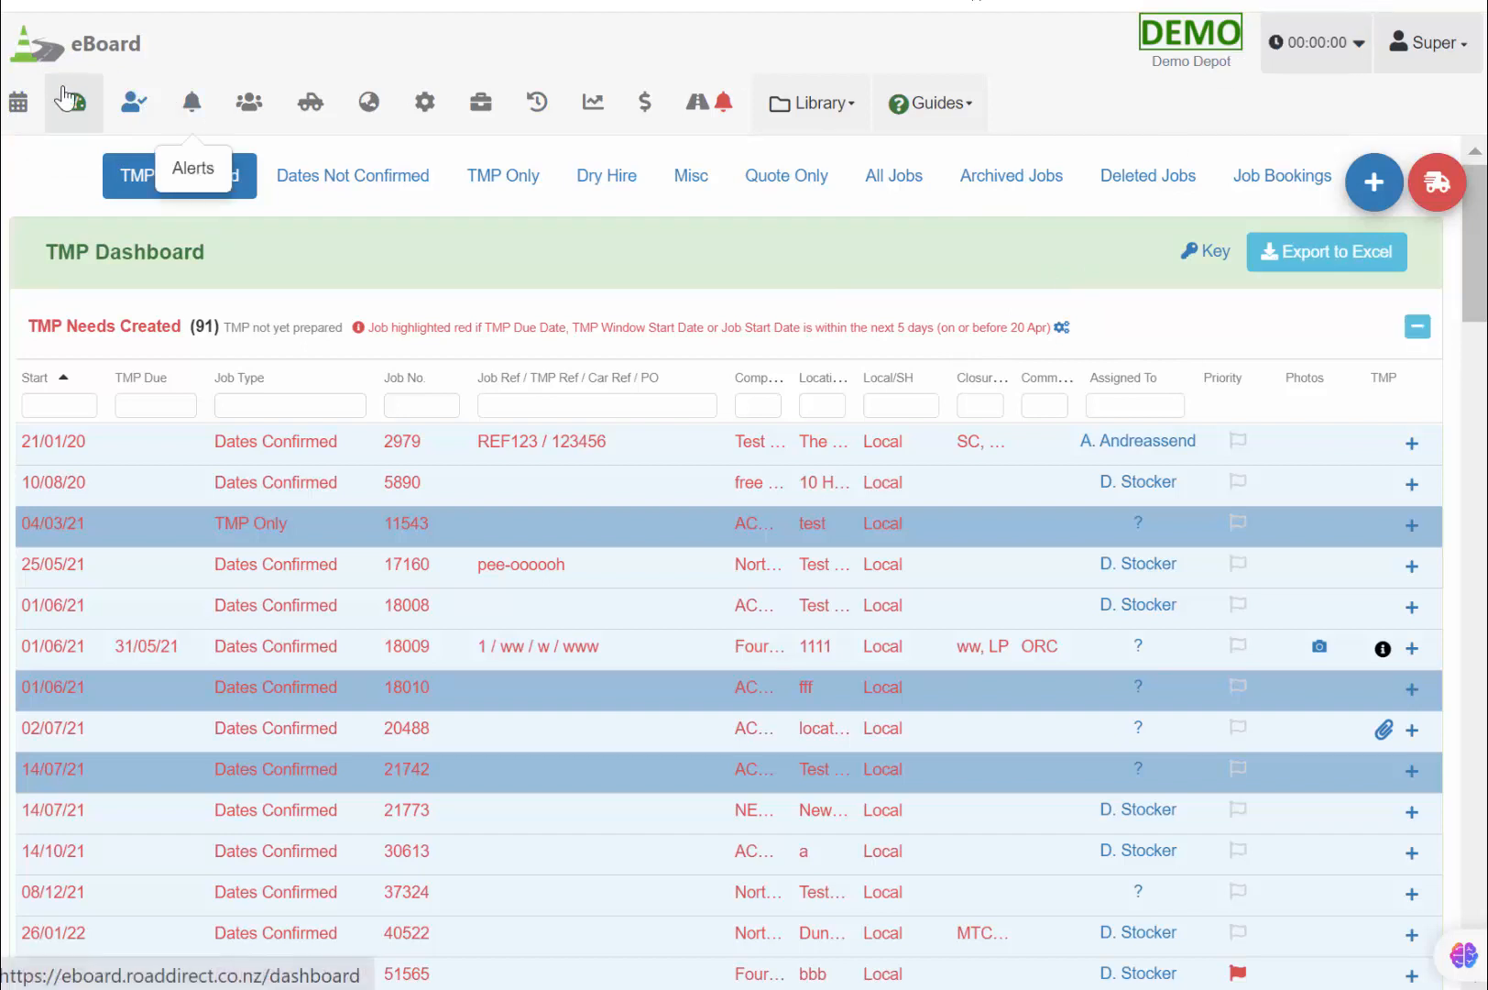
# Return to the calendar and examine Monday's summary for available staff, staff capacity, and labour allocation
pyautogui.click(20, 105)
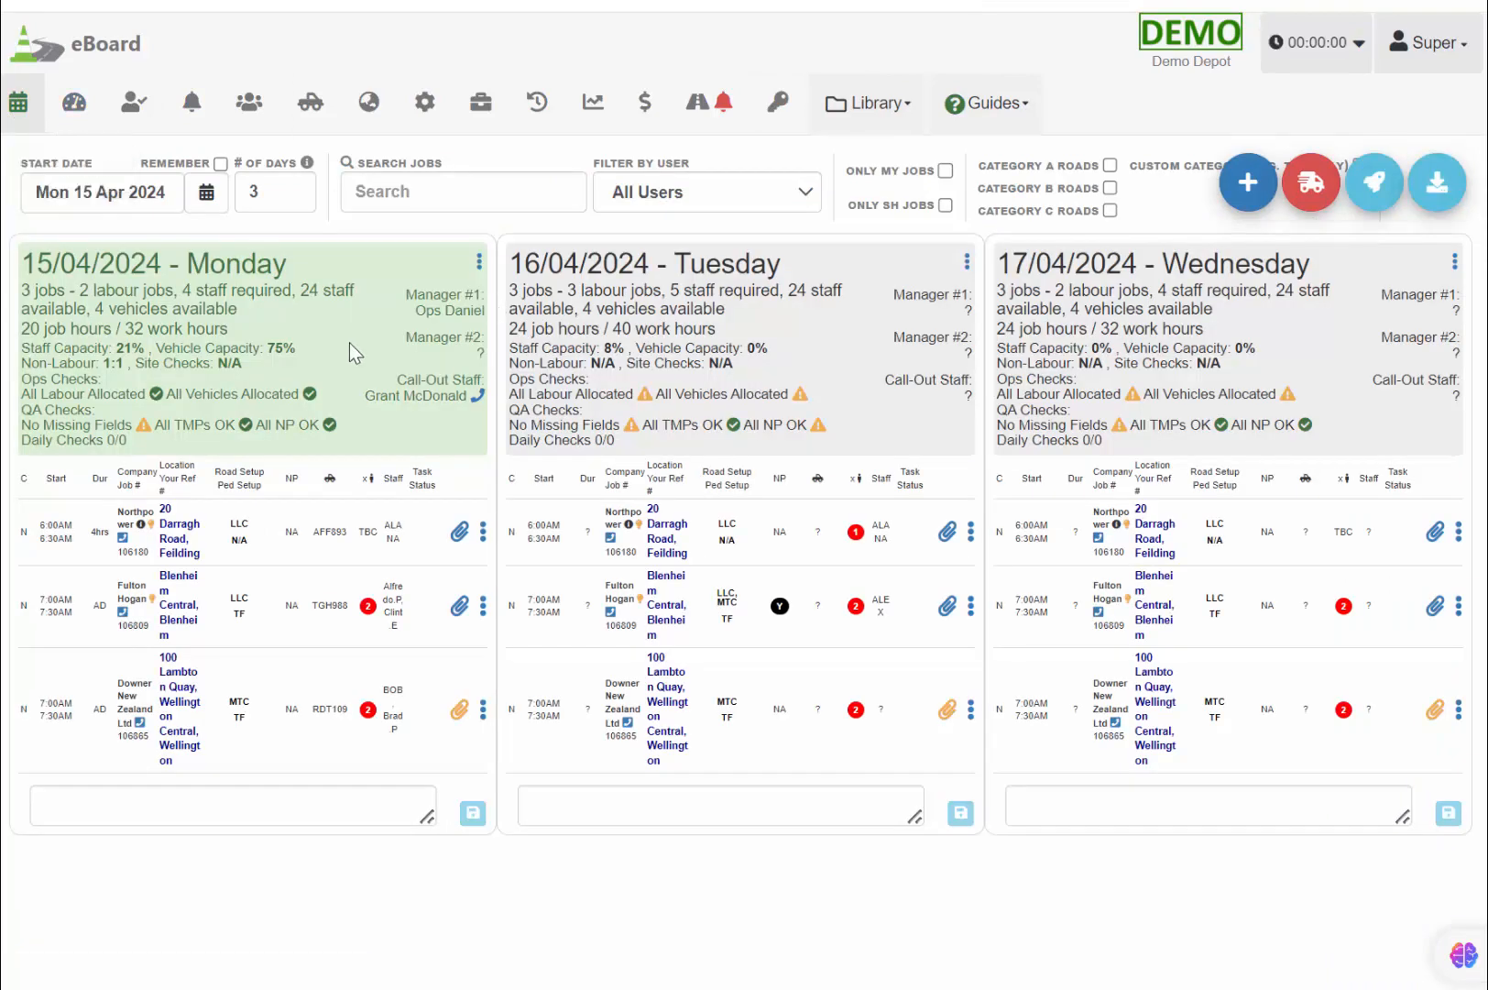
pyautogui.hotkey('ctrl', '+')
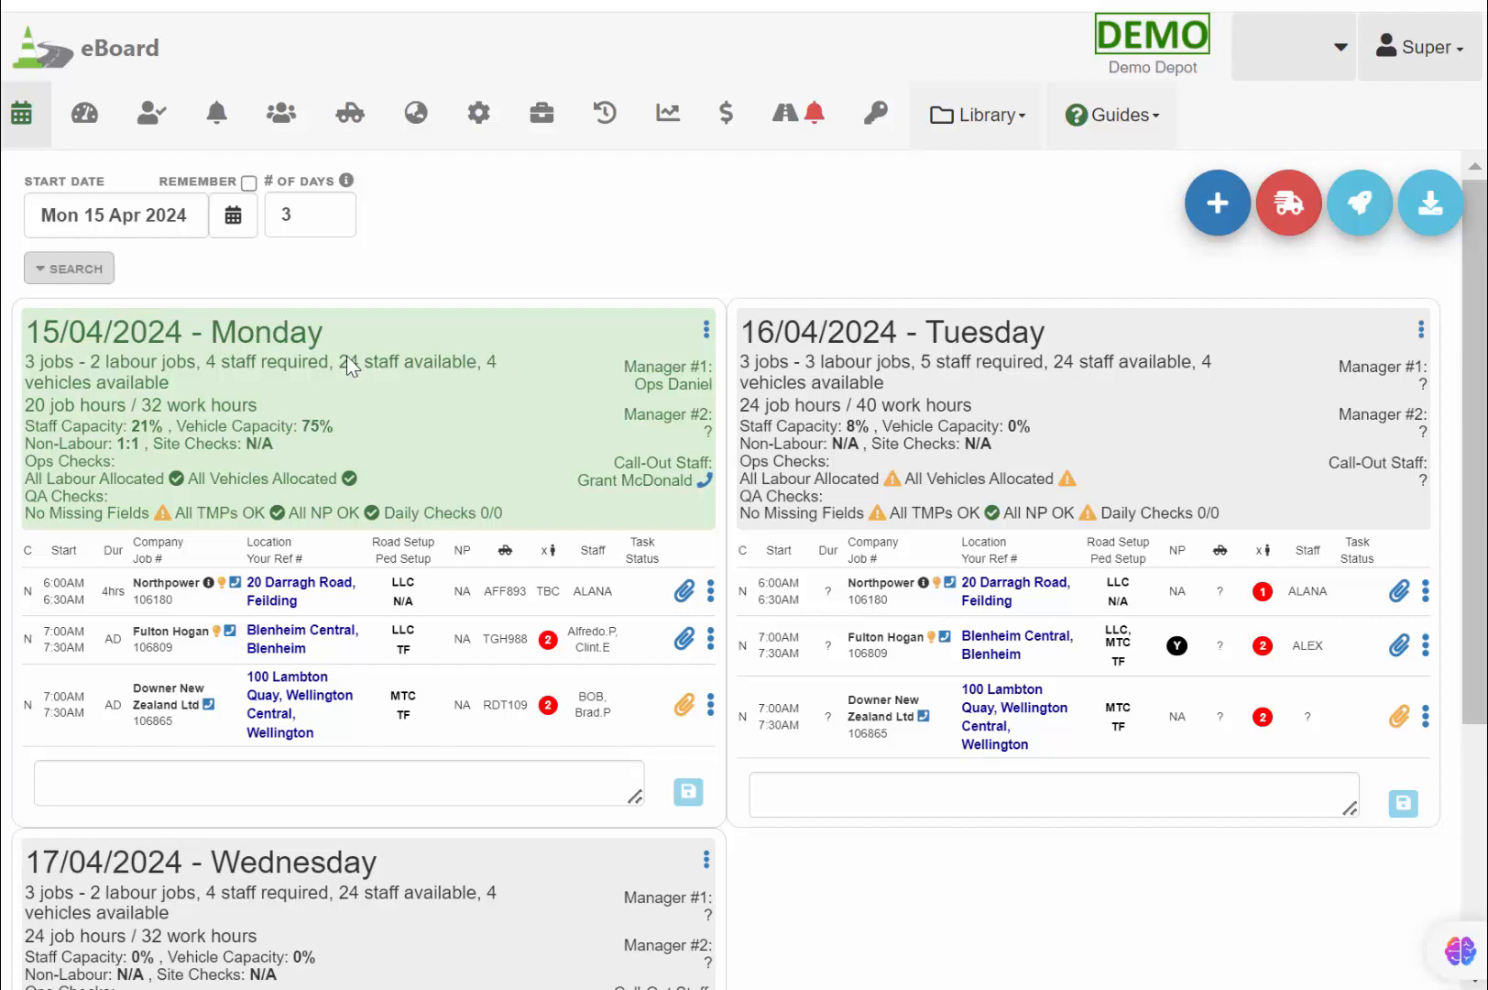
pyautogui.moveTo(350, 358); pyautogui.dragTo(471, 357)
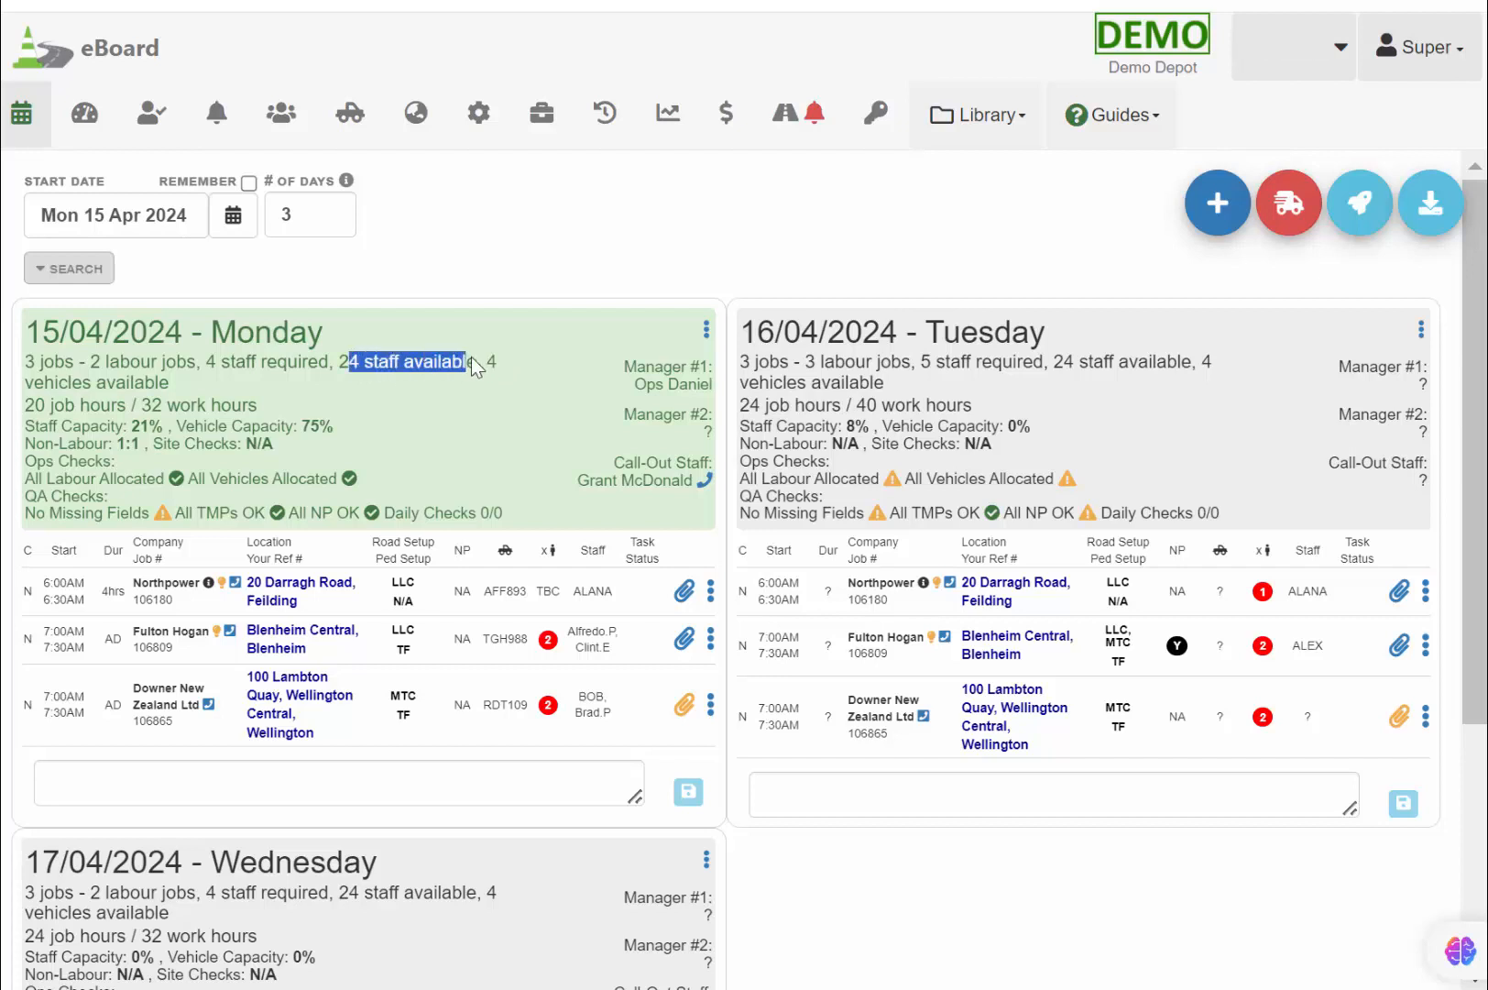
pyautogui.click(412, 393)
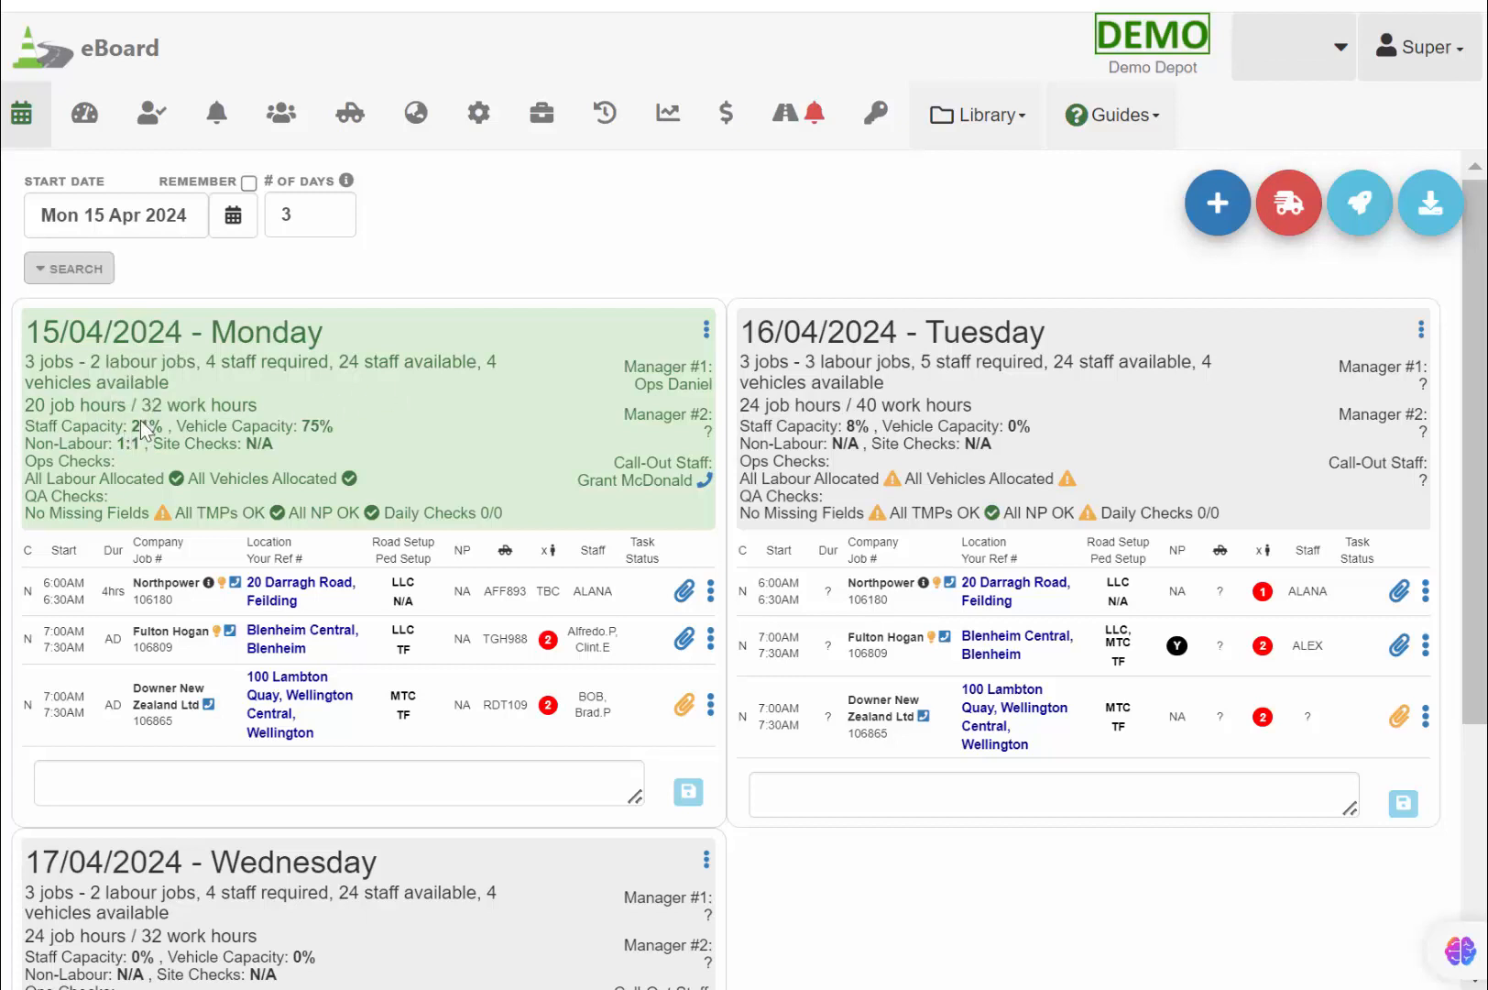
pyautogui.moveTo(140, 430)
pyautogui.moveTo(177, 479)
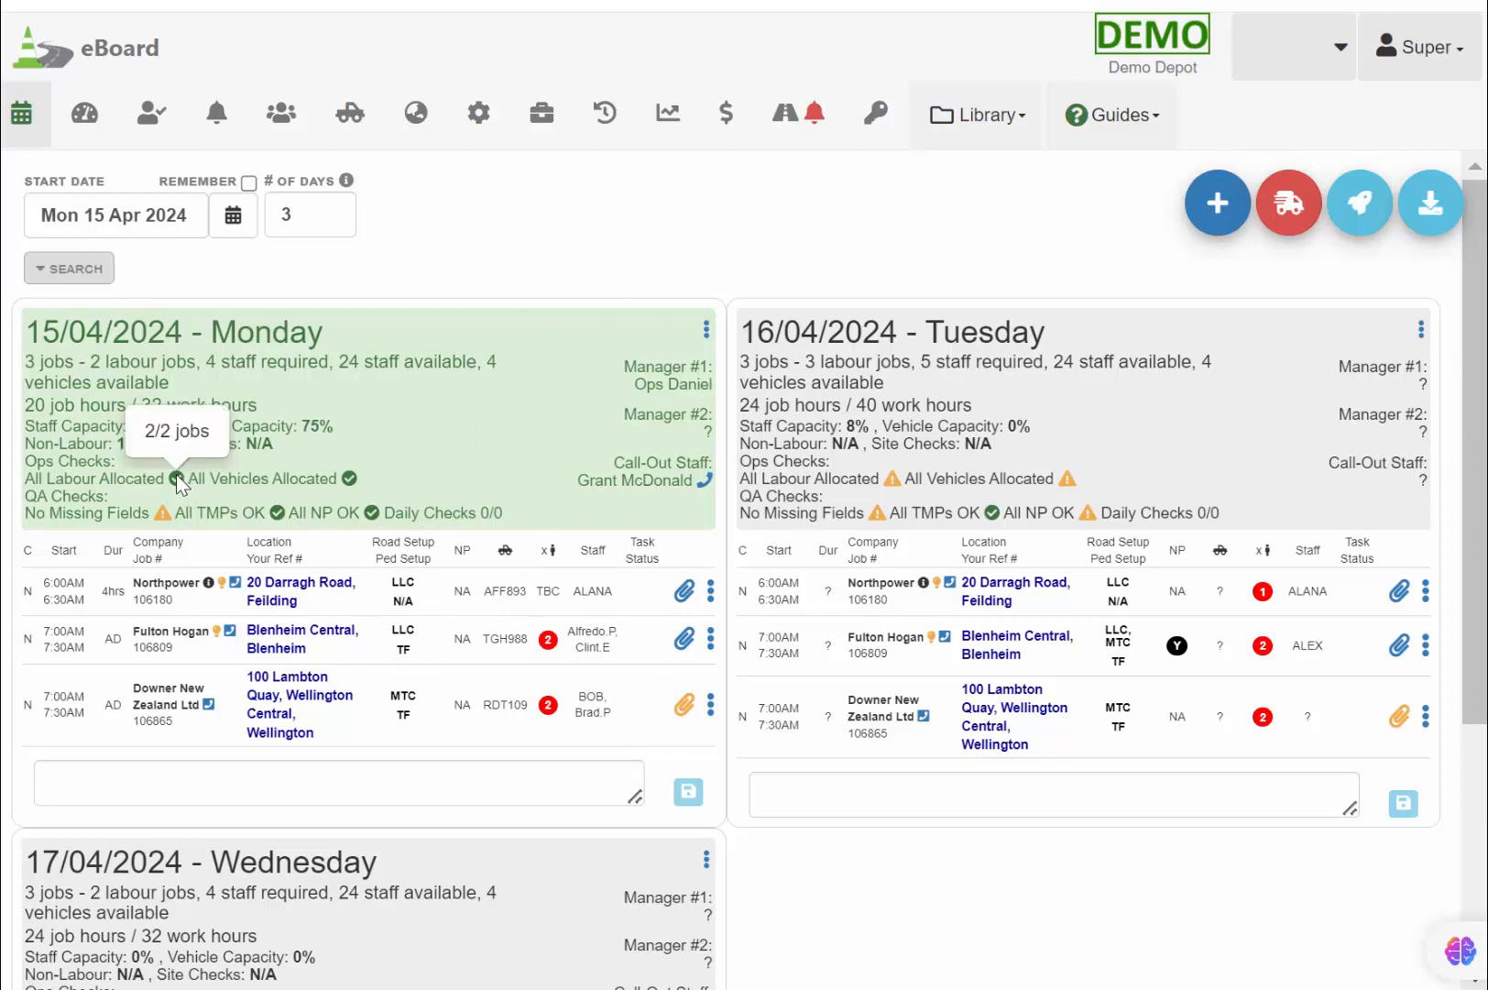
# Check Monday's Manager #1 and Call-Out Staff selections, leaving both without saving
pyautogui.moveTo(355, 475)
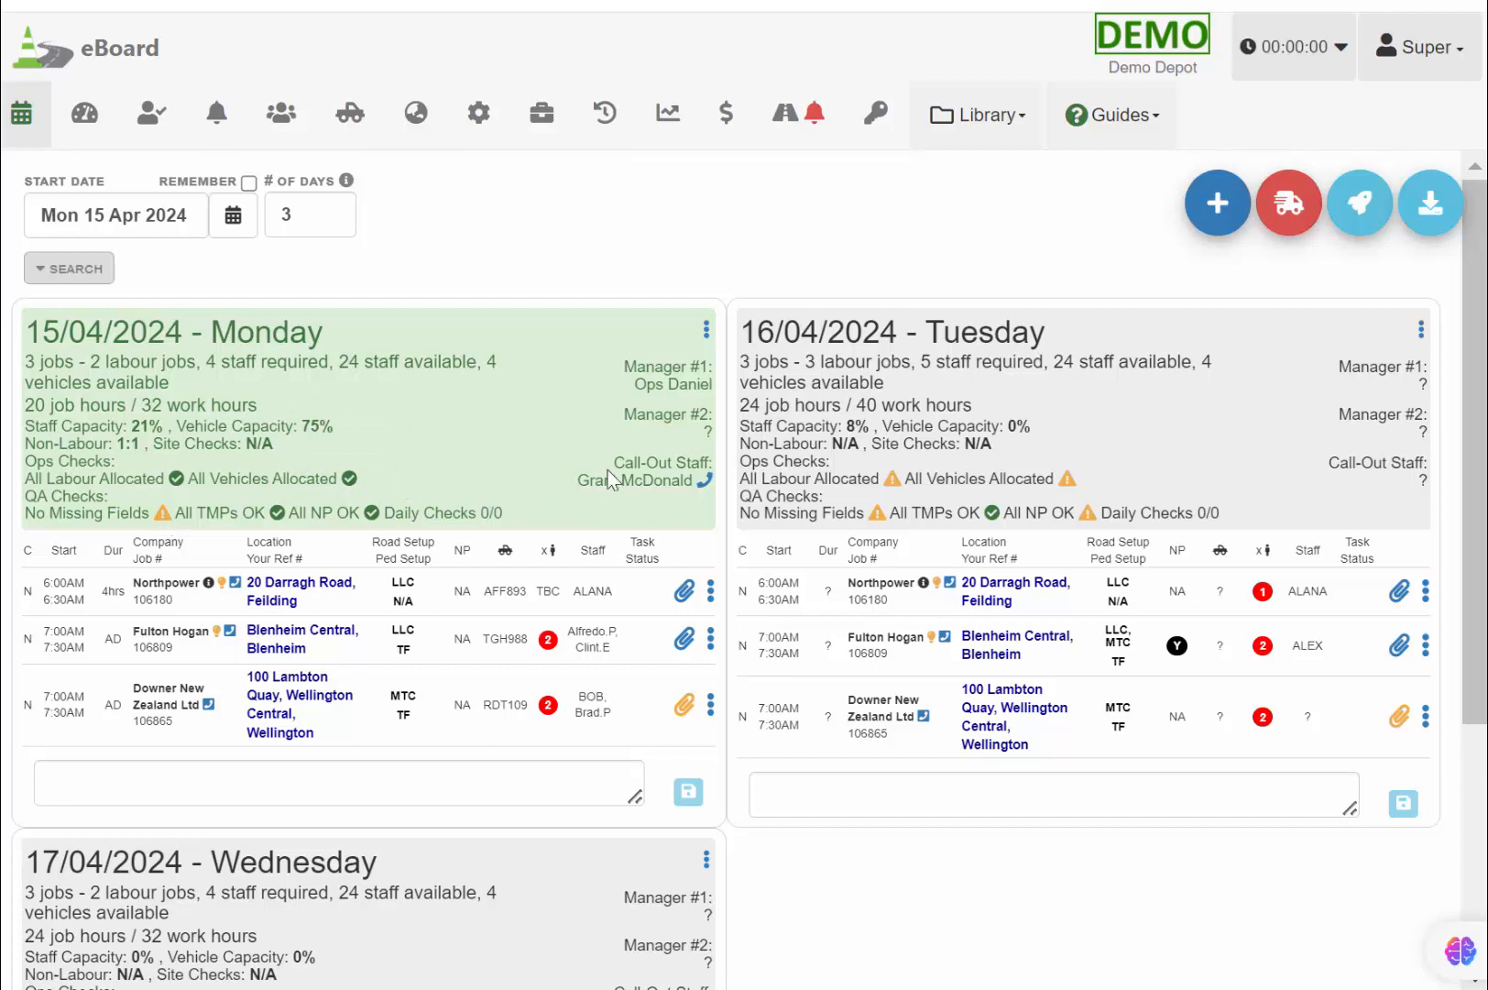
pyautogui.click(684, 389)
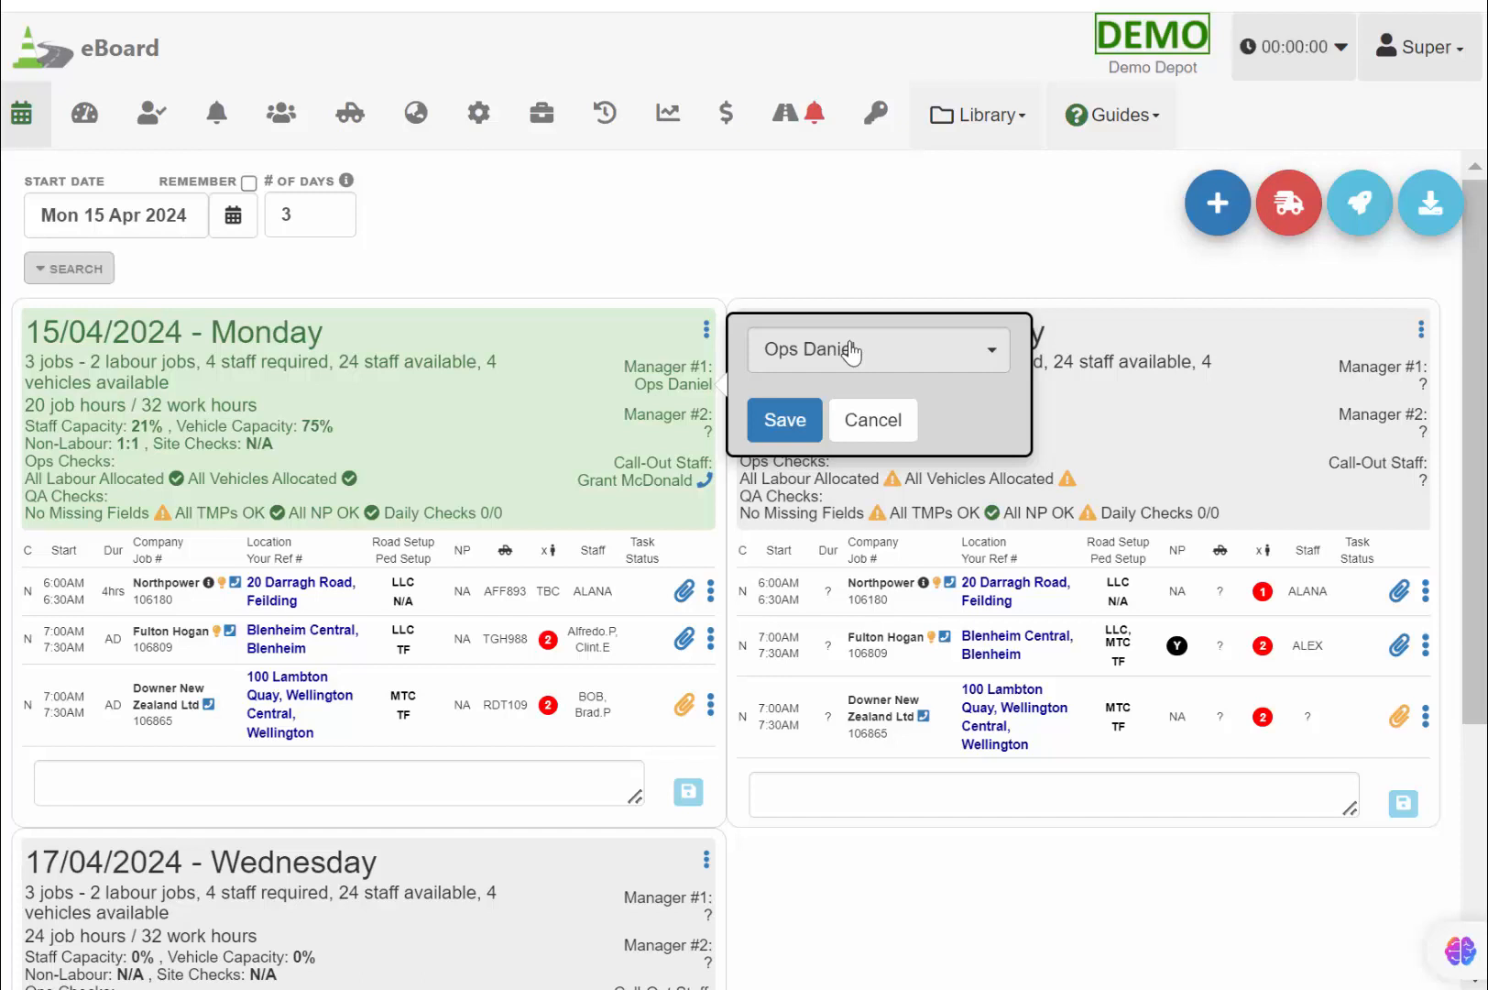
pyautogui.click(872, 422)
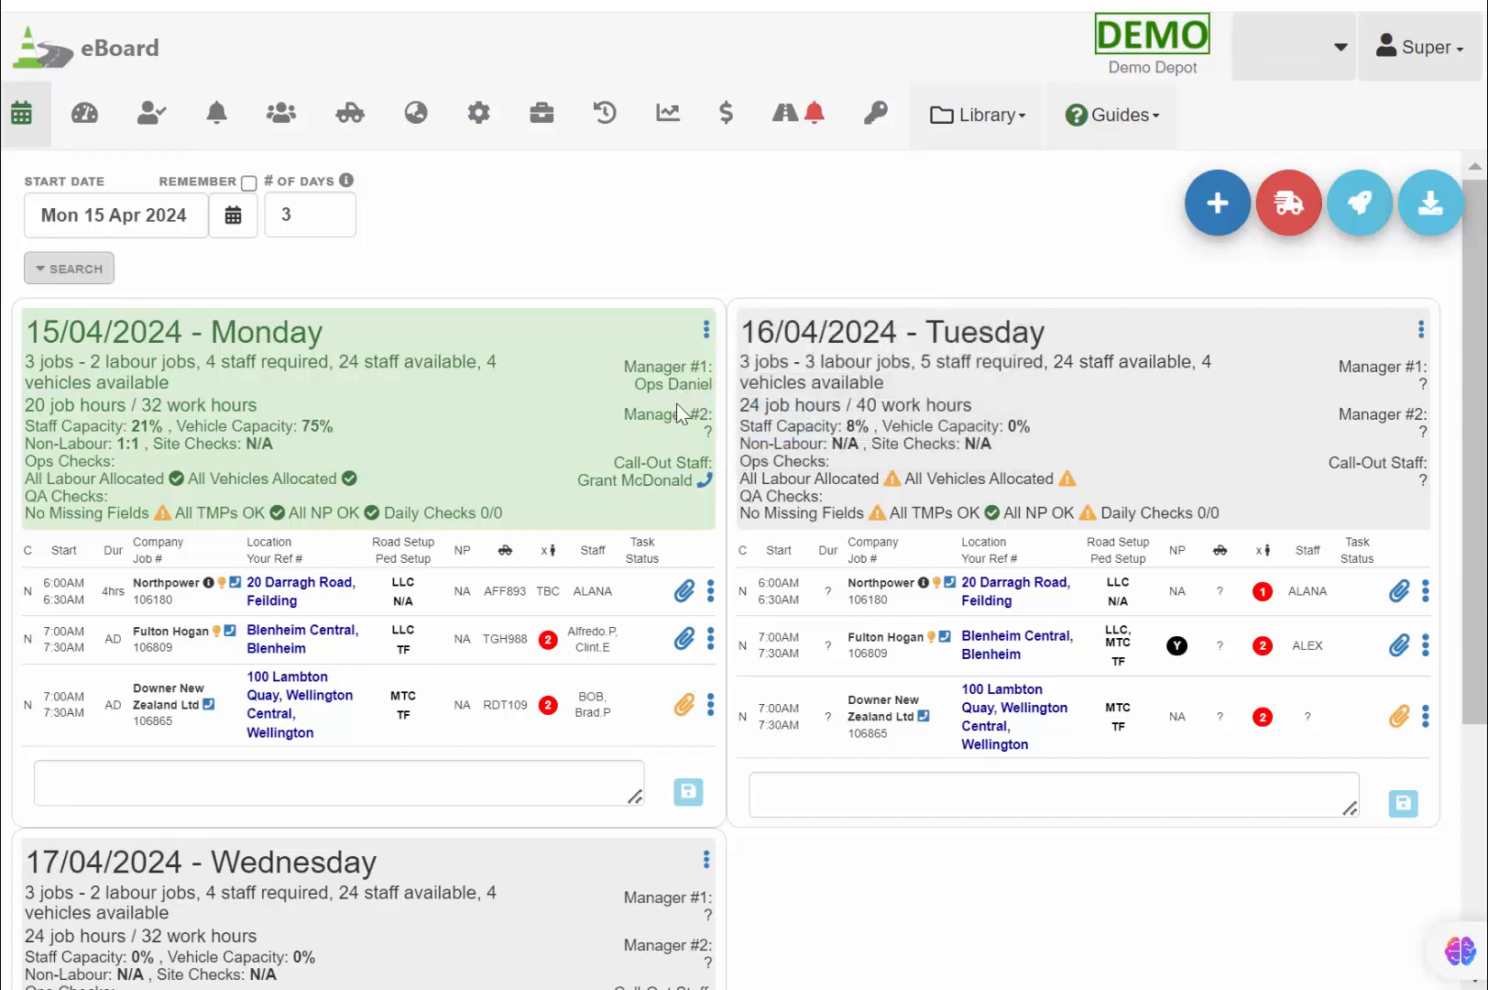
pyautogui.click(666, 486)
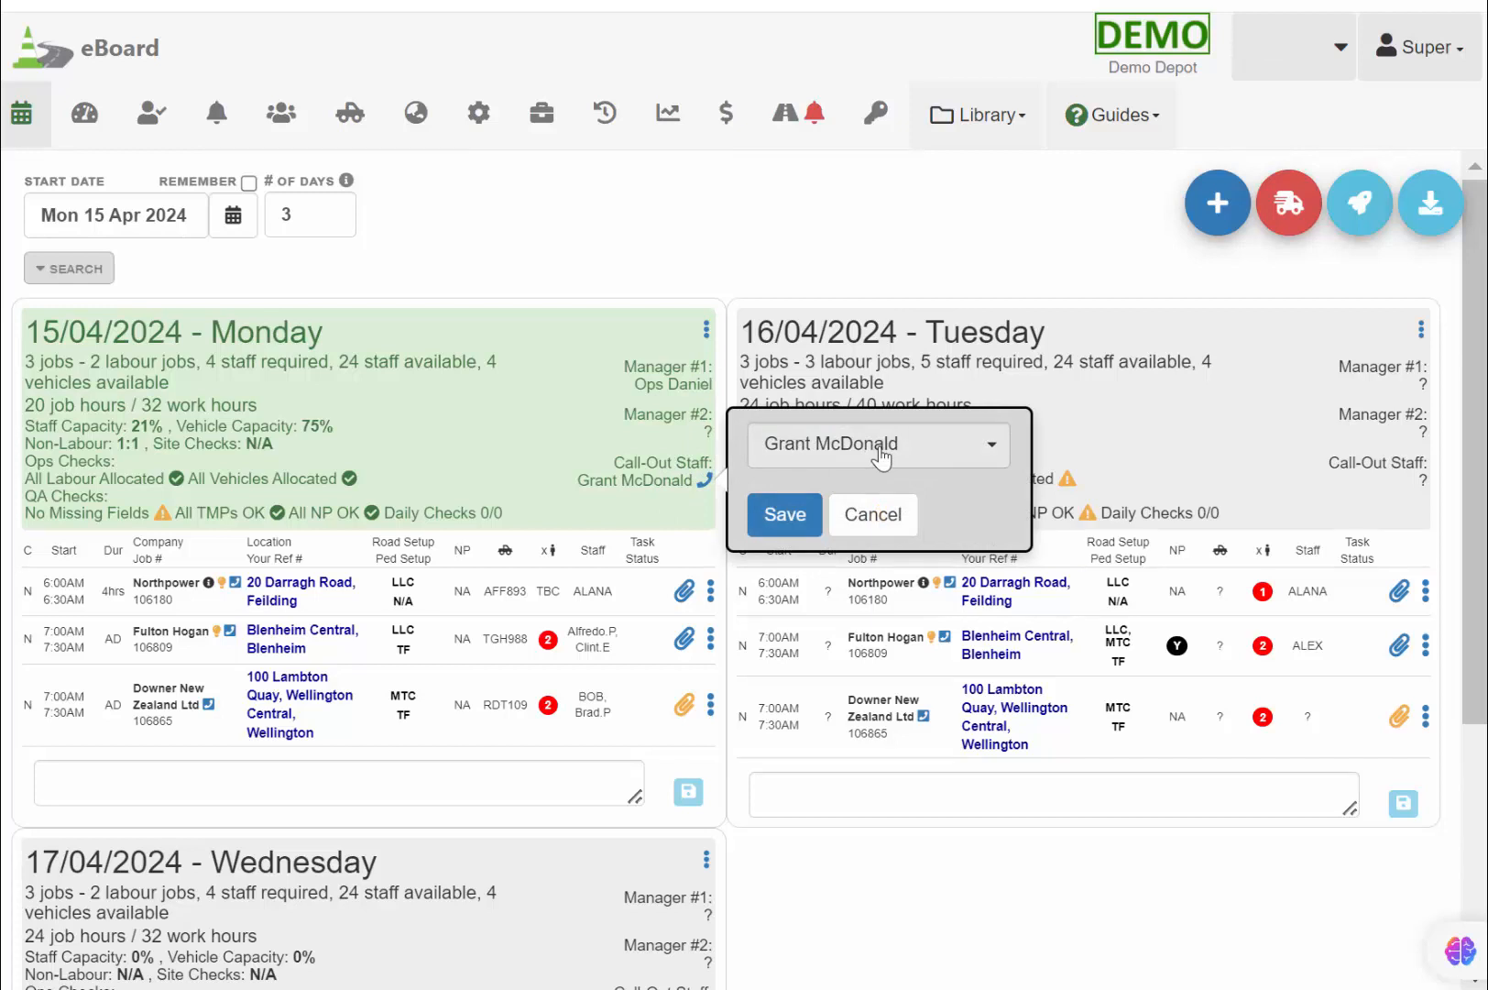
pyautogui.click(886, 519)
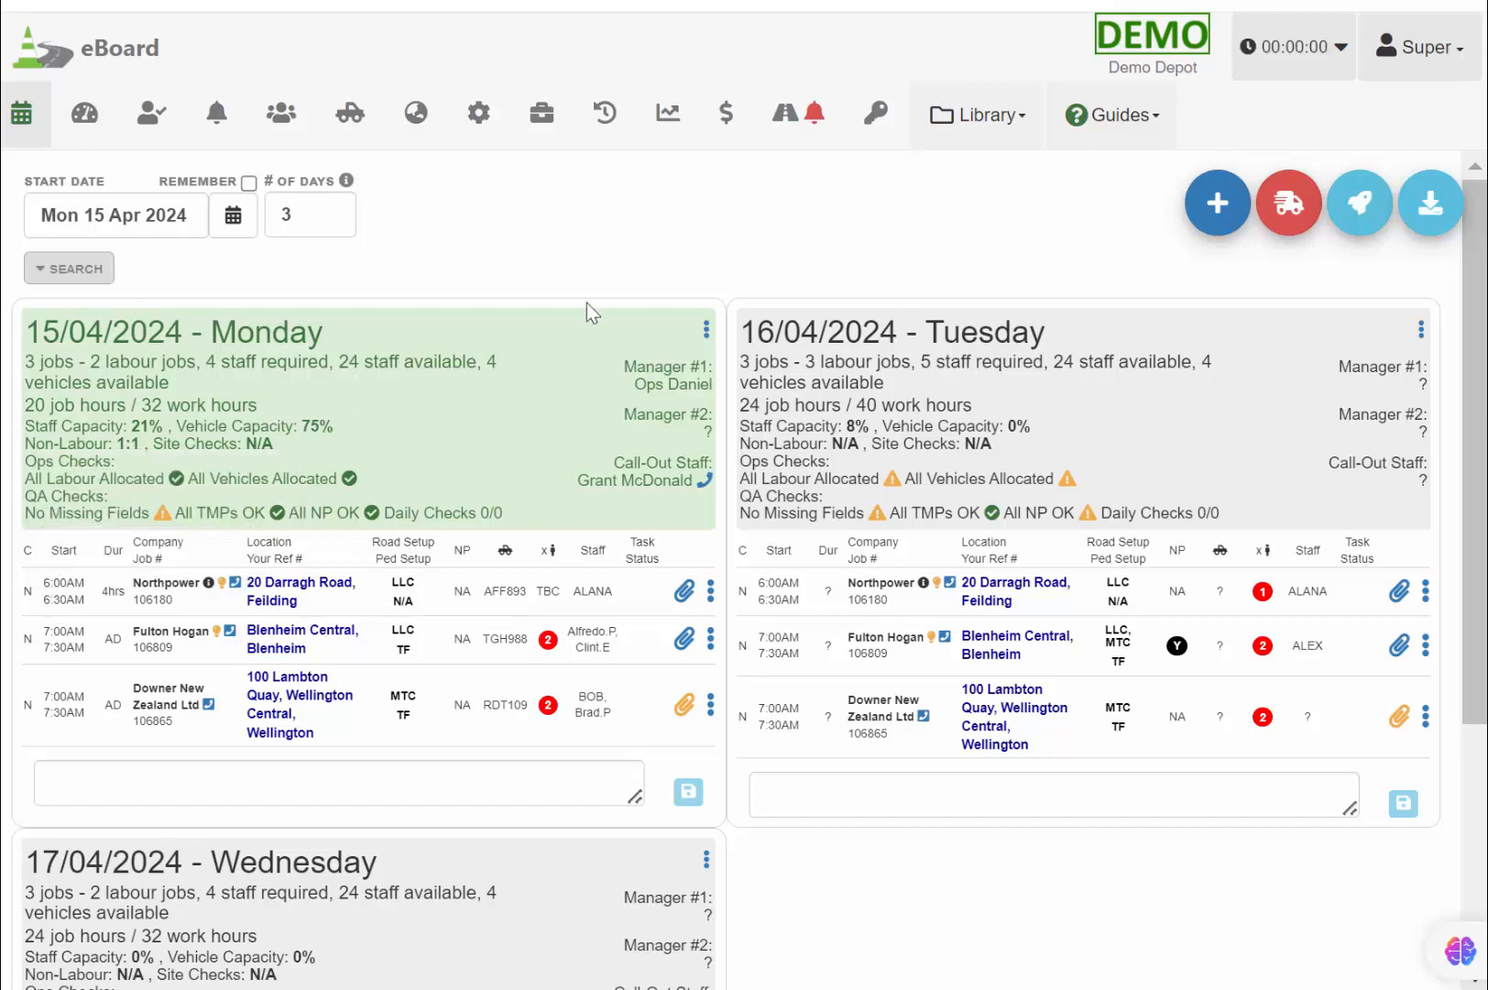
# Set the Be at Depot time of Monday's Northpower job to 05:00 AM and save it
pyautogui.hotkey('ctrl', '+')
pyautogui.hotkey('ctrl', '+')
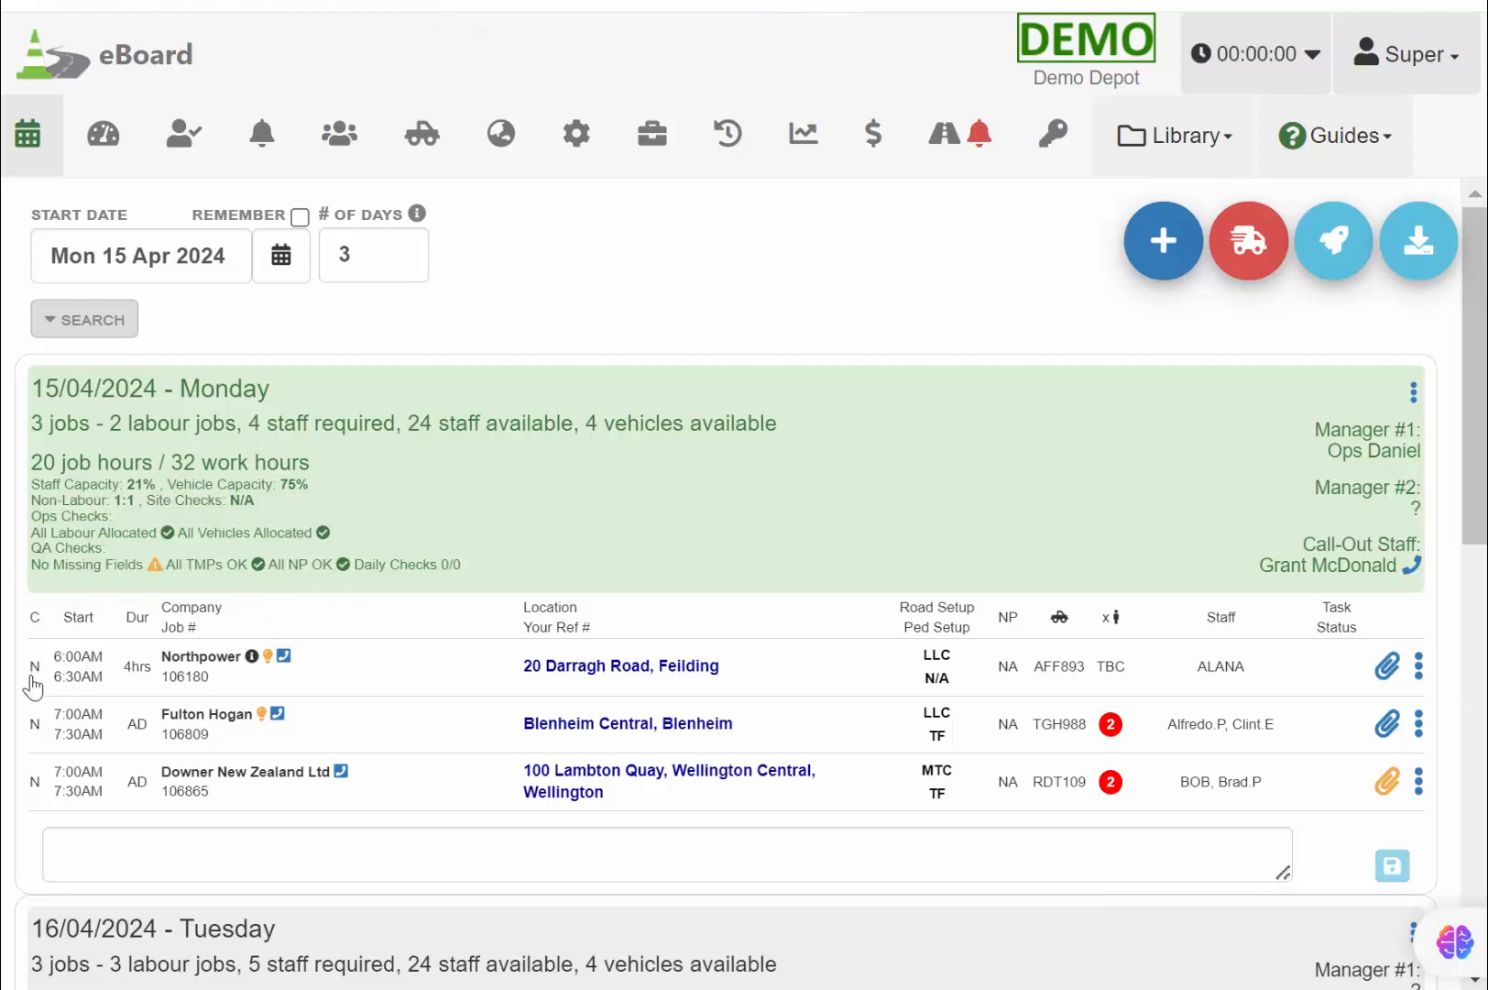
pyautogui.moveTo(41, 659)
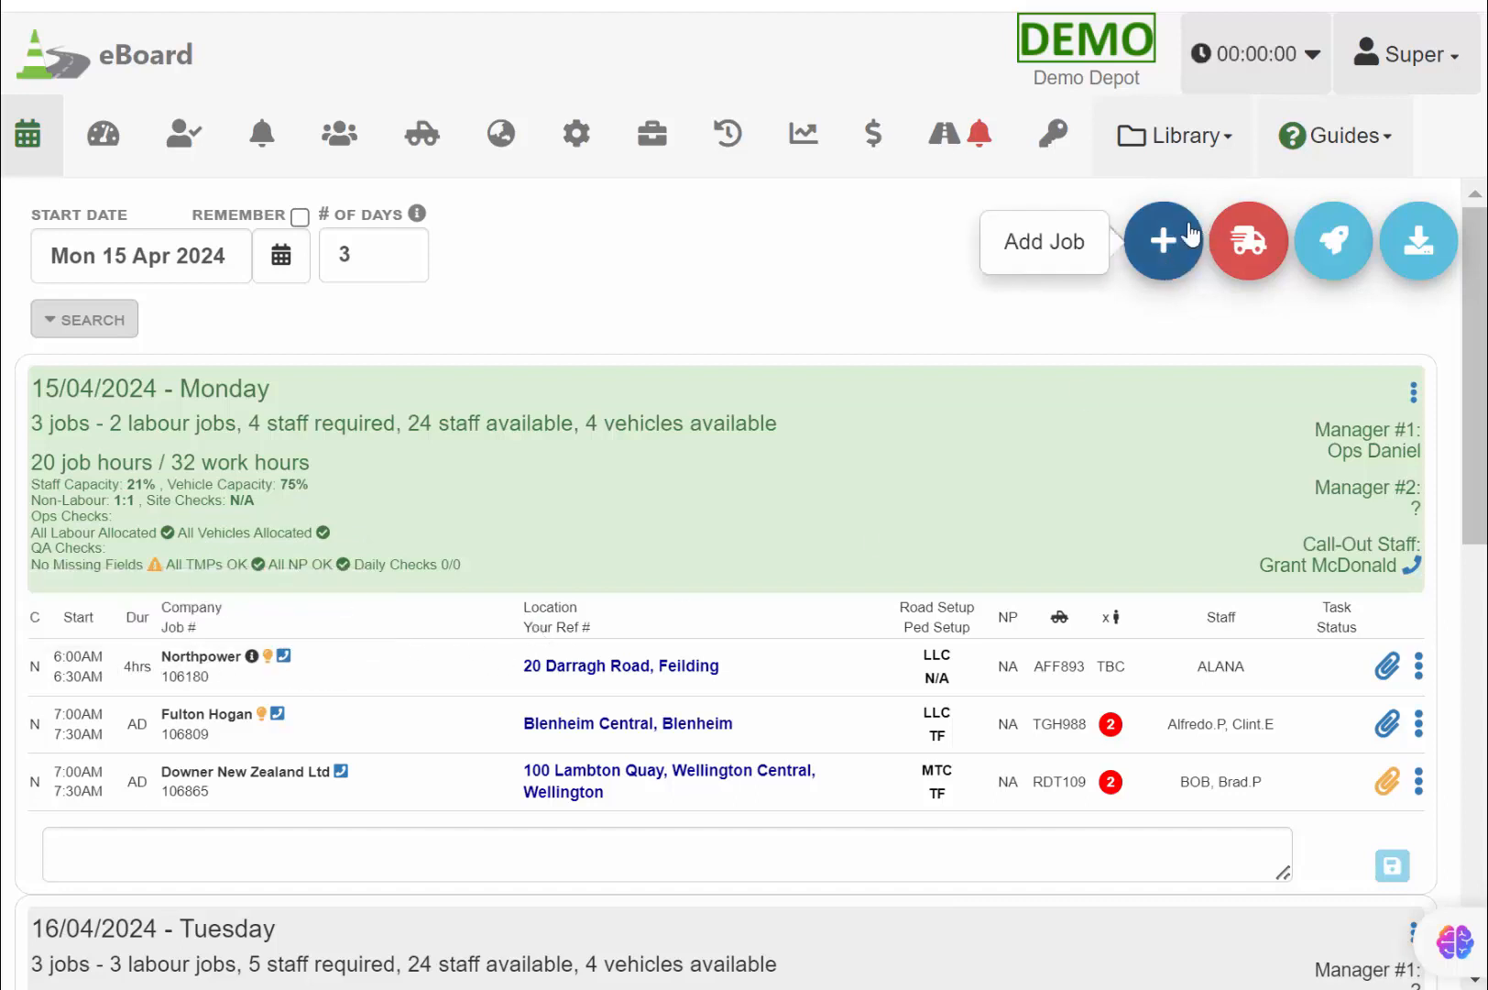
pyautogui.click(55, 669)
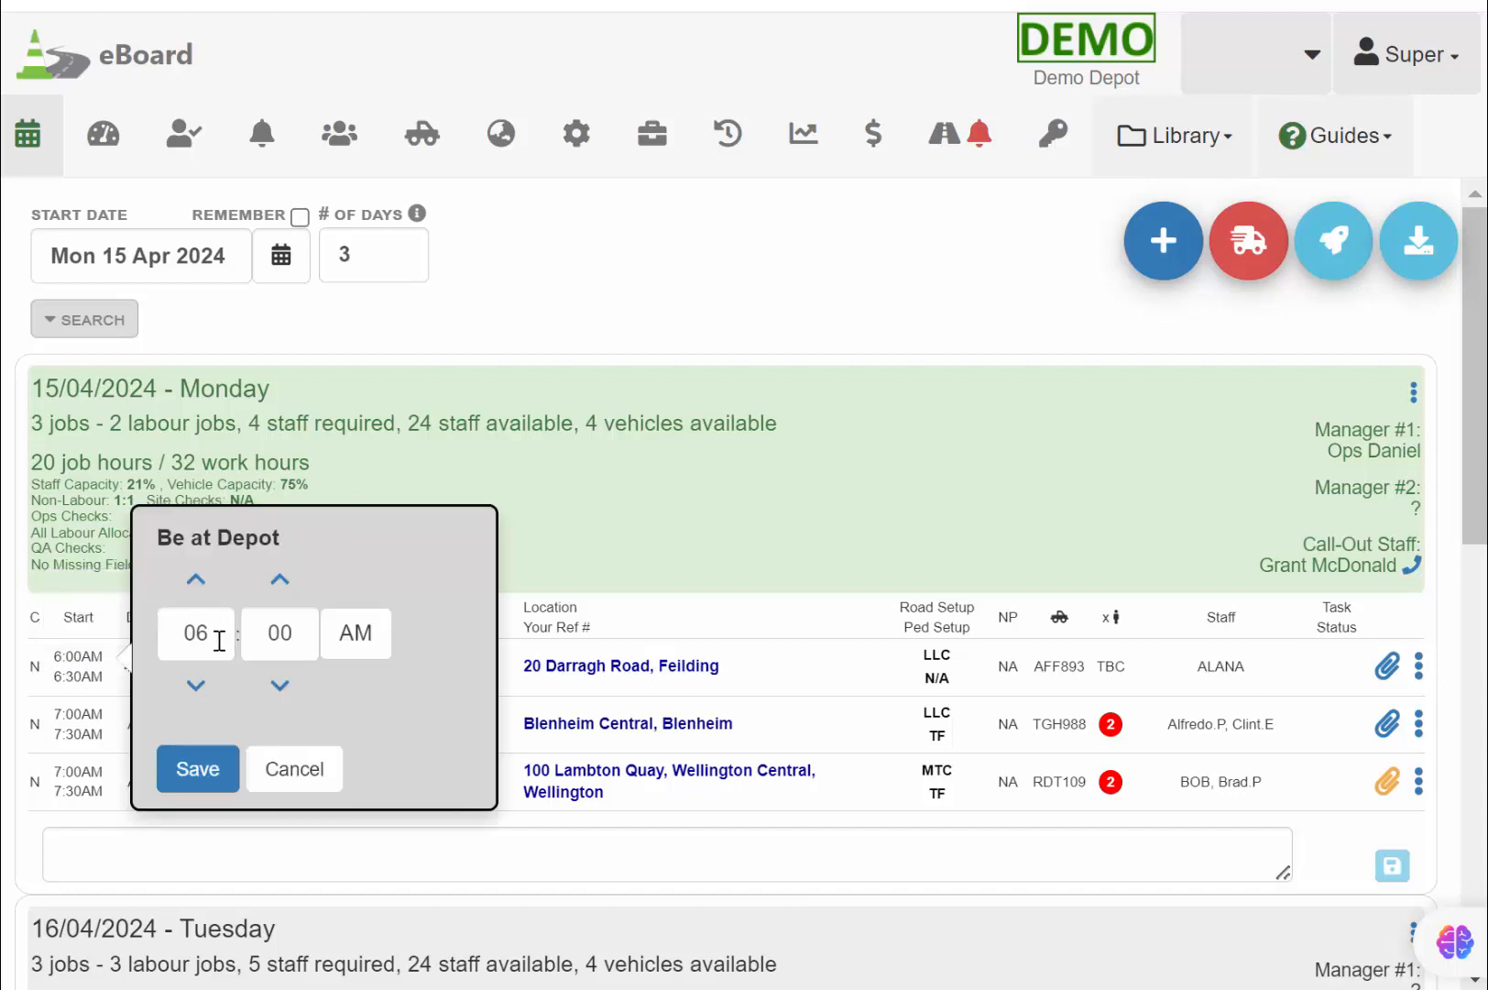
pyautogui.moveTo(225, 642); pyautogui.dragTo(102, 658)
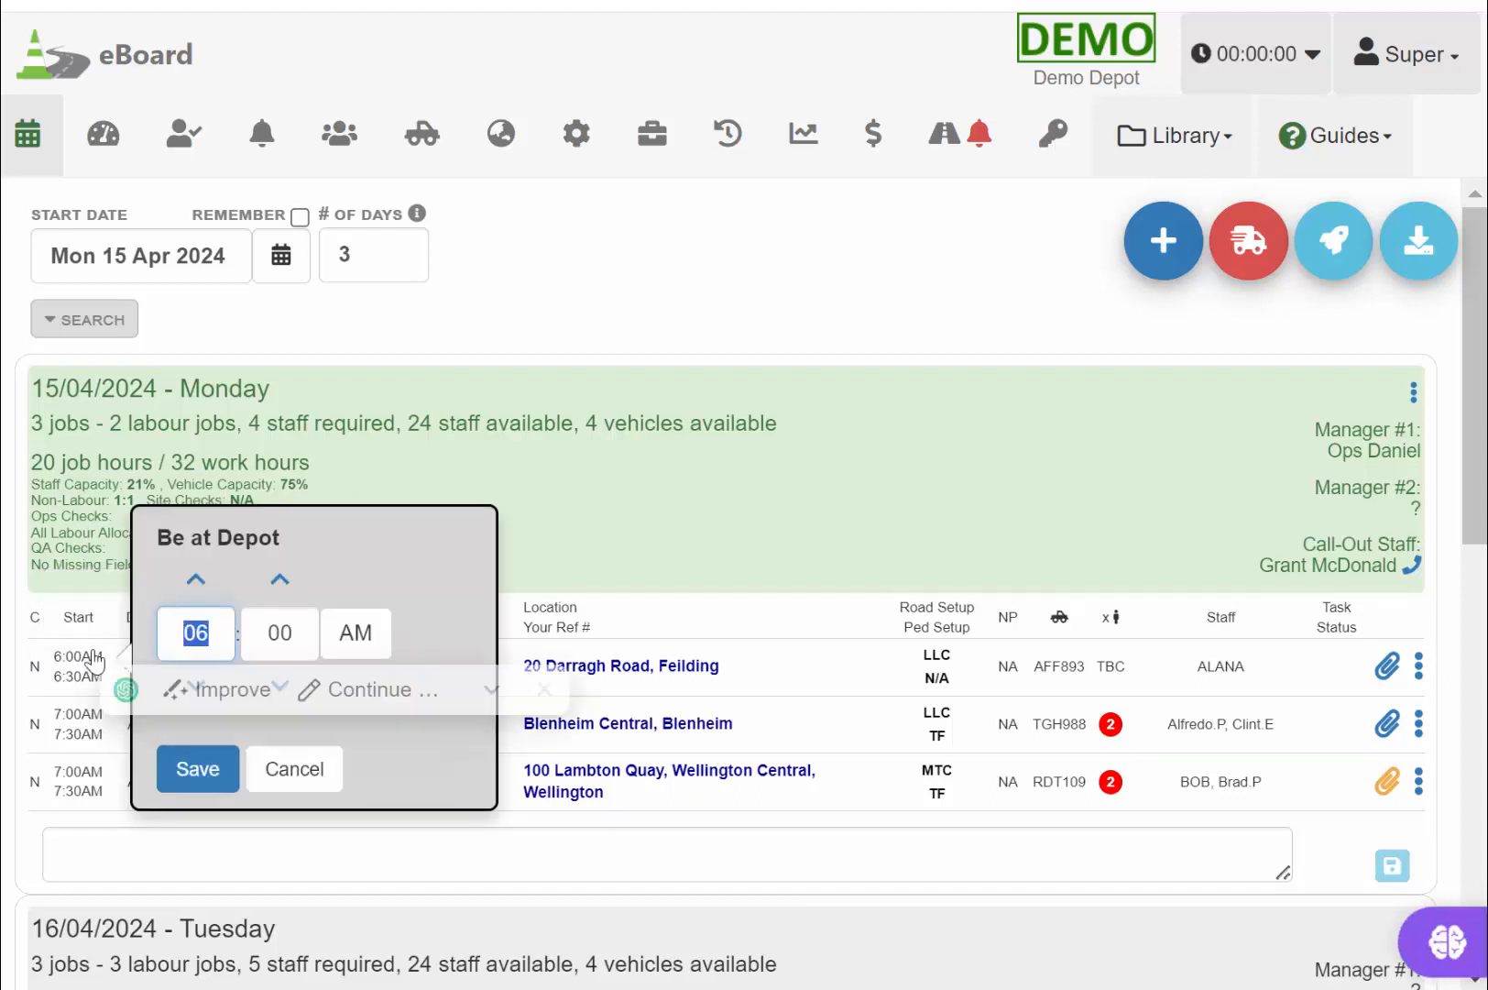
pyautogui.write('05')
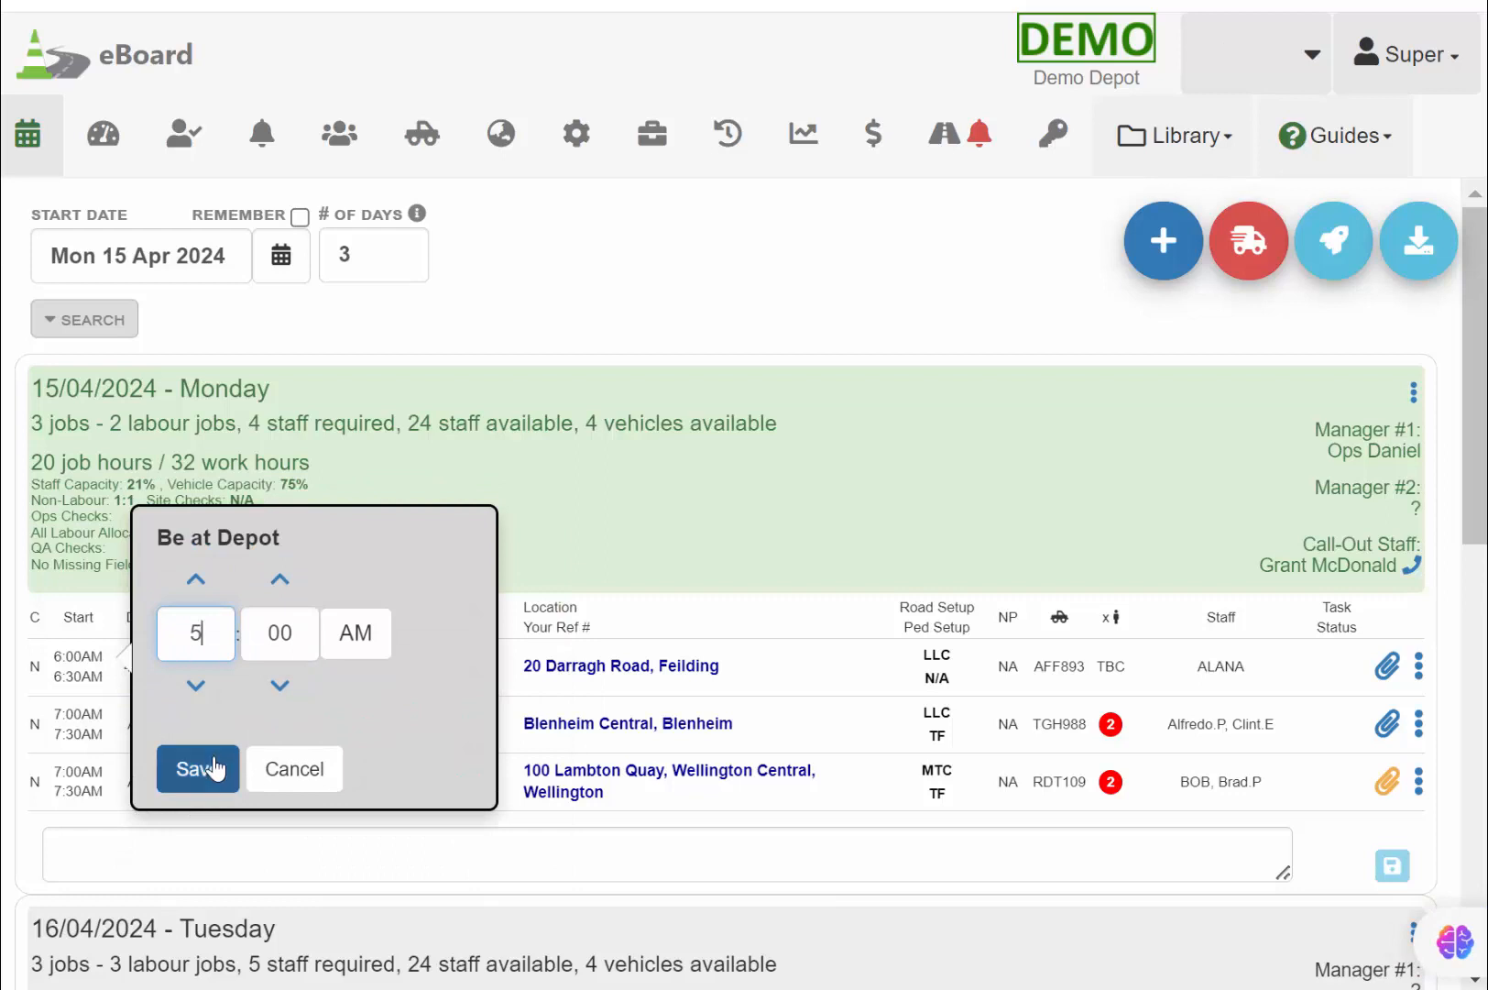
pyautogui.click(188, 768)
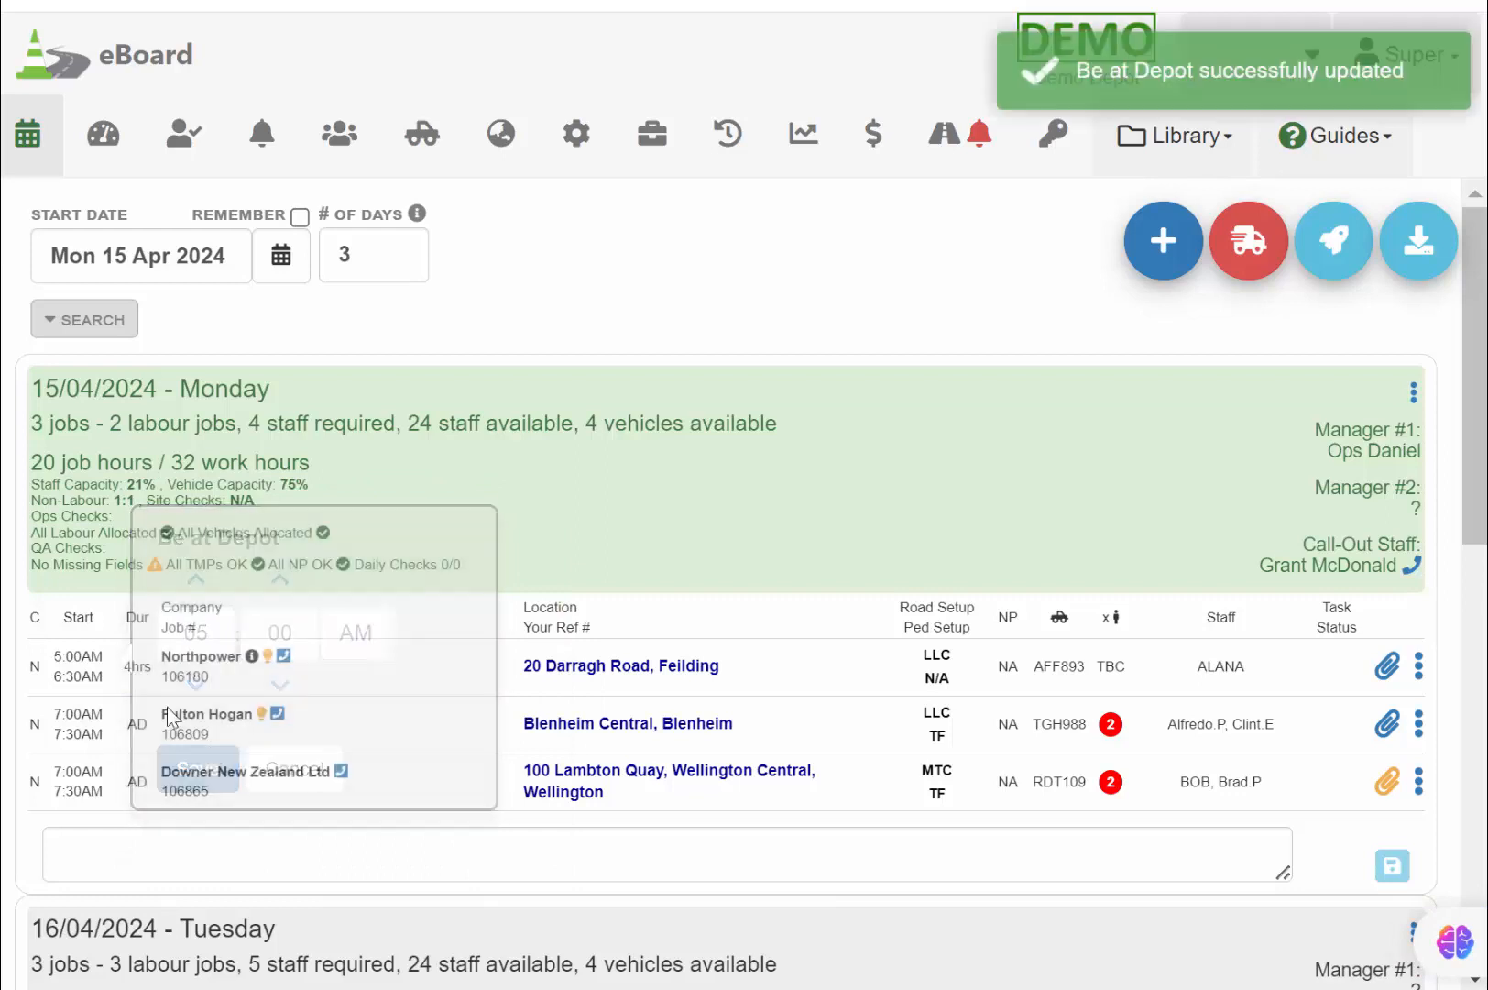
# Set the Site setup by time of Monday's Northpower job to 06:00 AM and save it
pyautogui.click(81, 677)
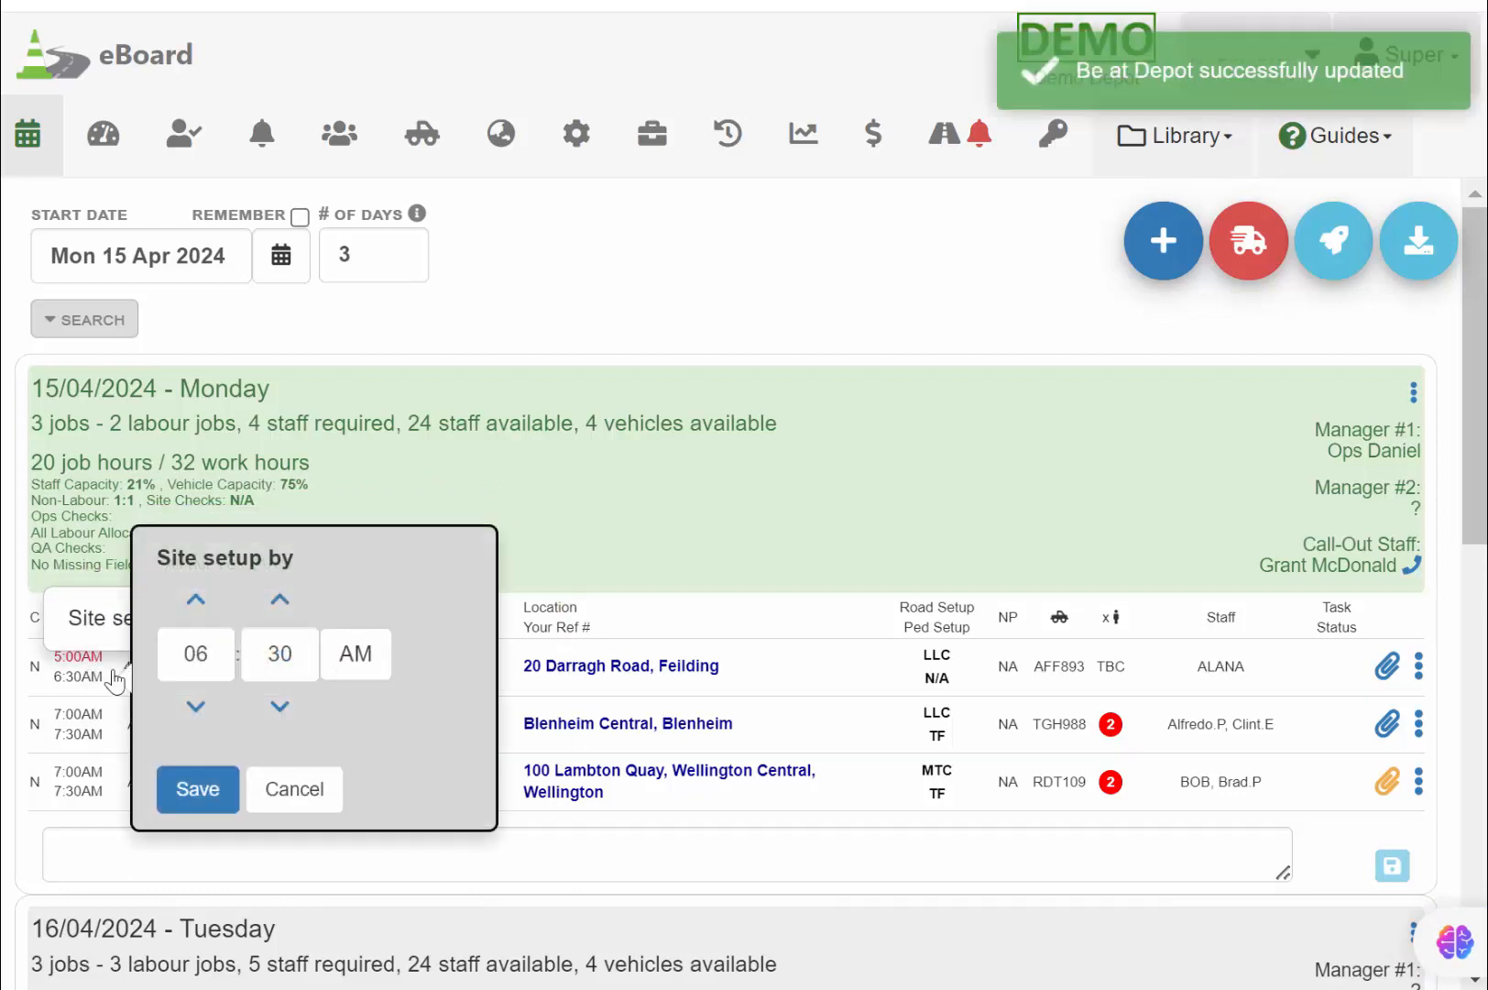
pyautogui.click(305, 647)
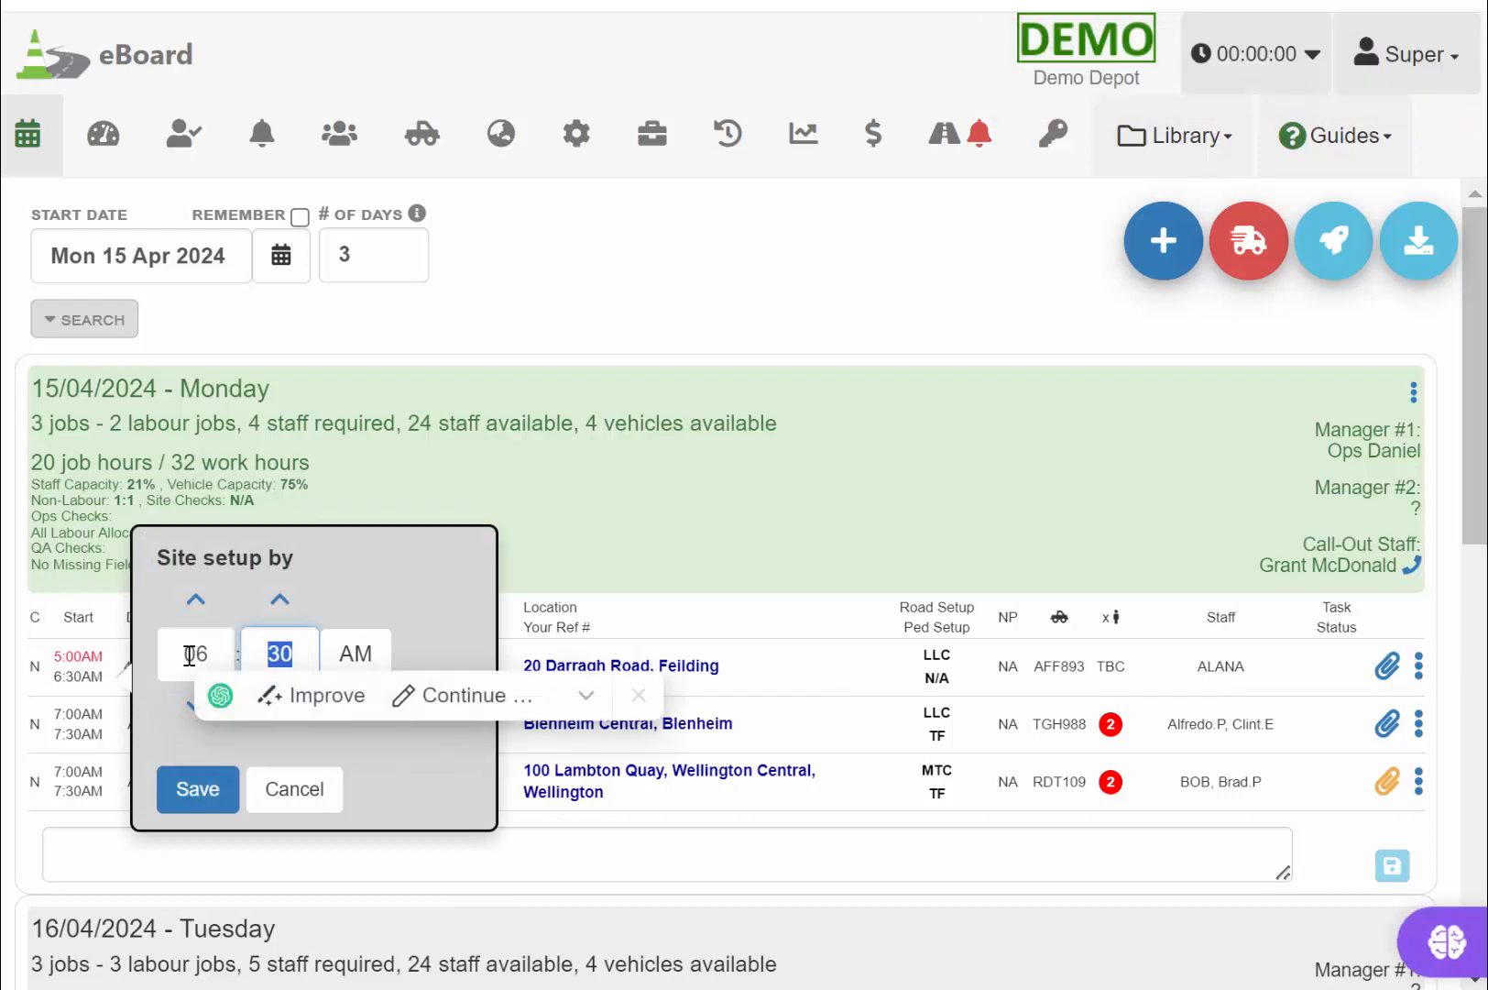
pyautogui.write('0')
pyautogui.click(207, 792)
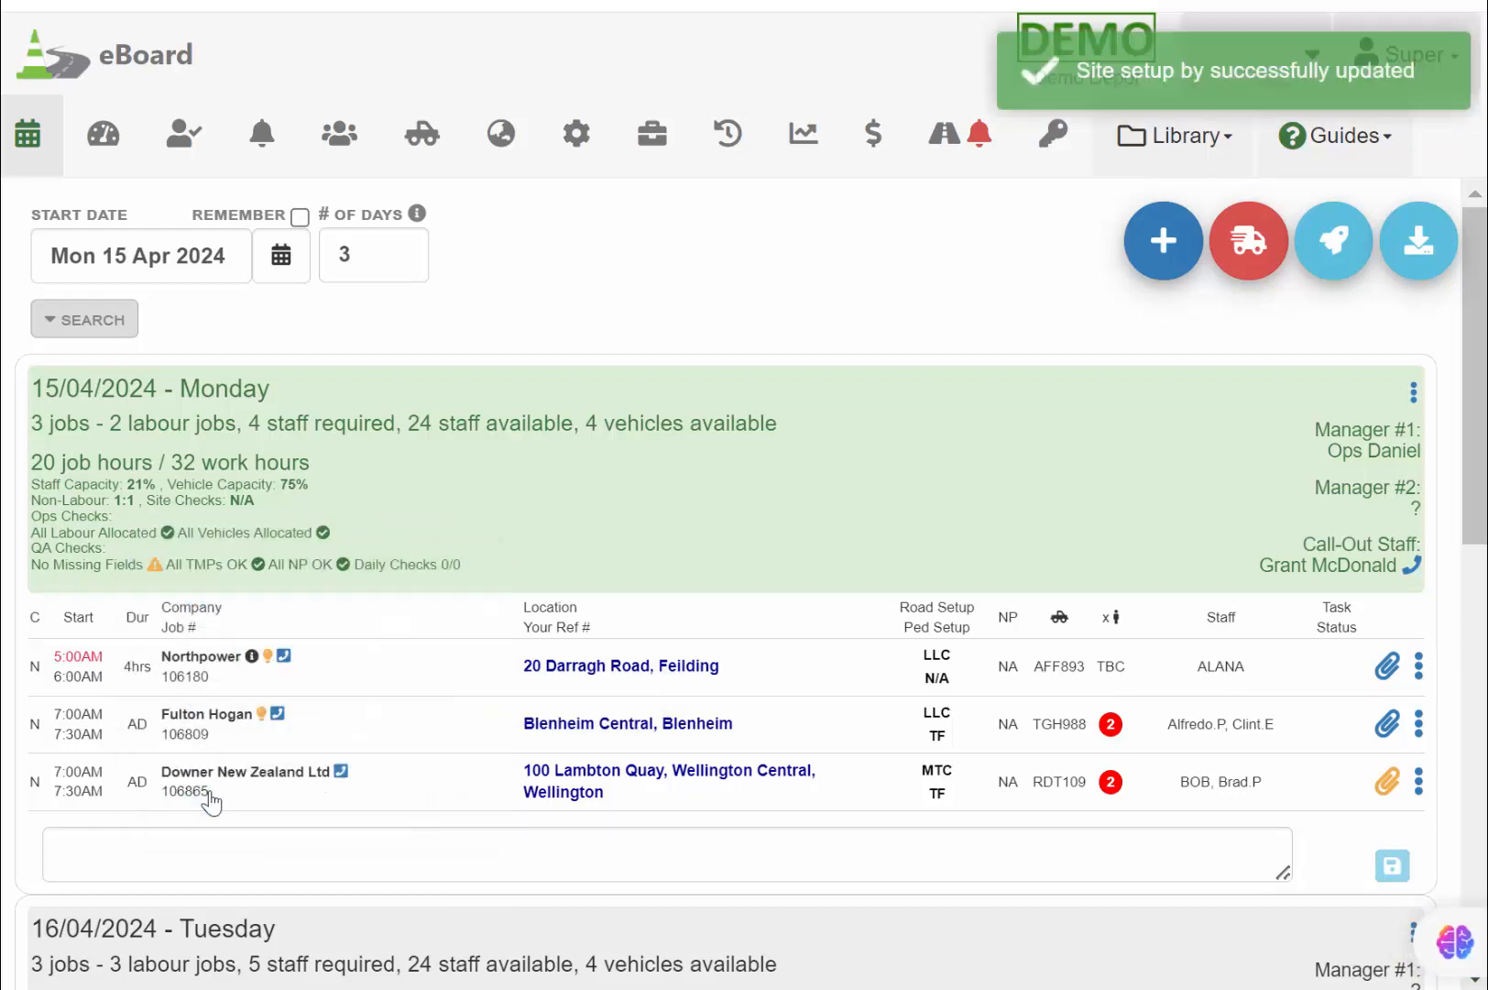
# Change the duration of Monday's Northpower job to 2hrs and save it
pyautogui.click(137, 669)
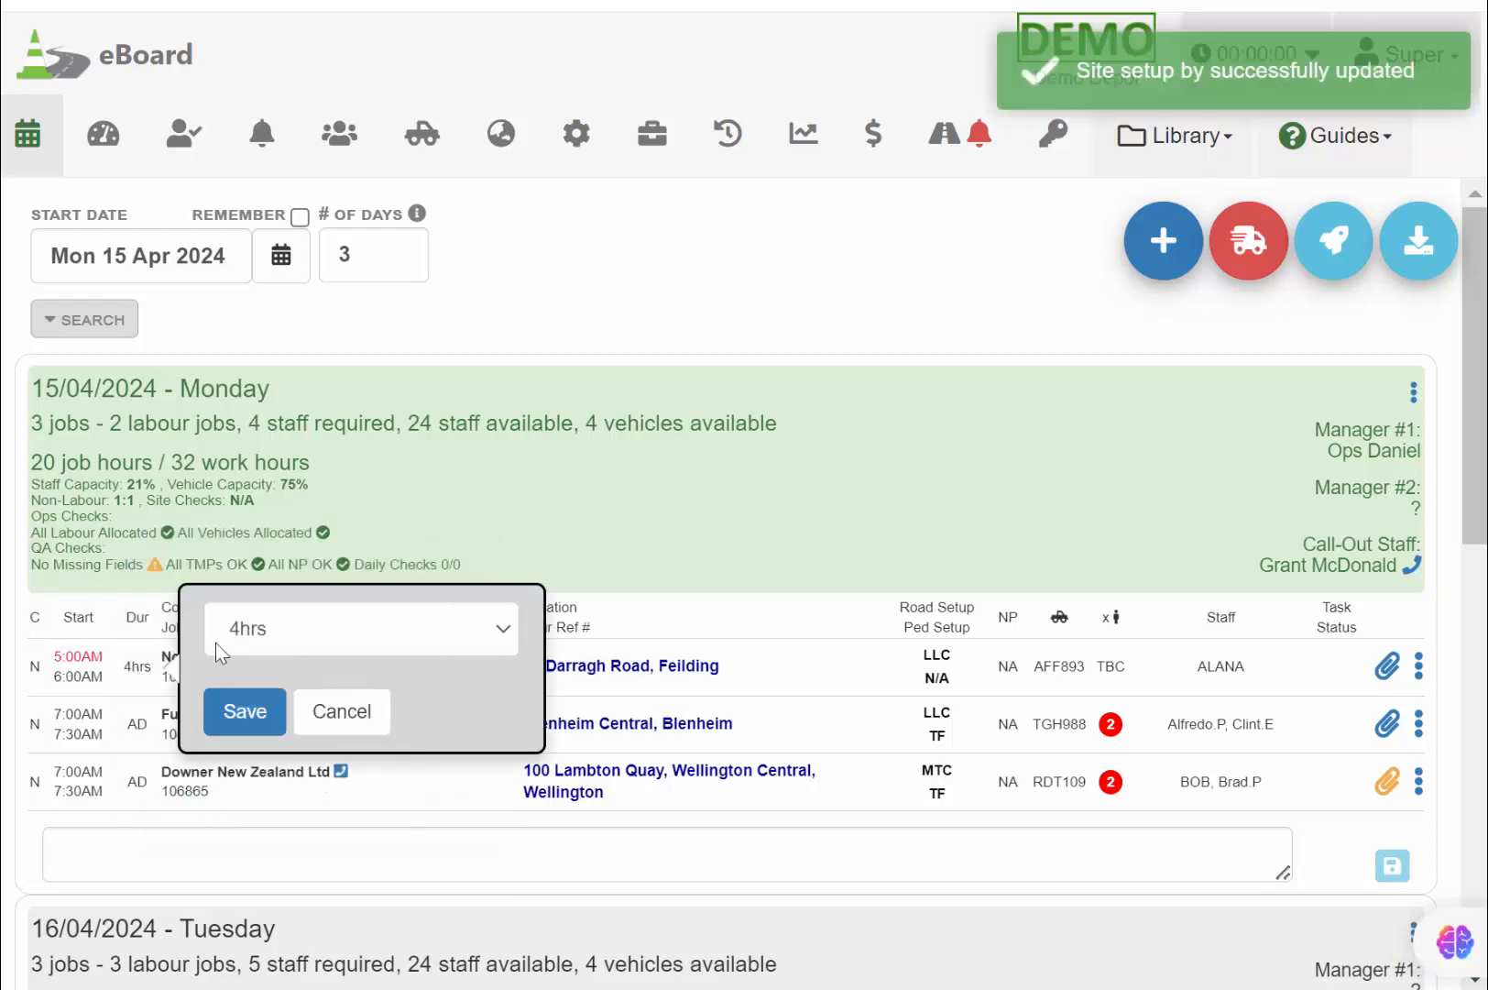
pyautogui.click(320, 633)
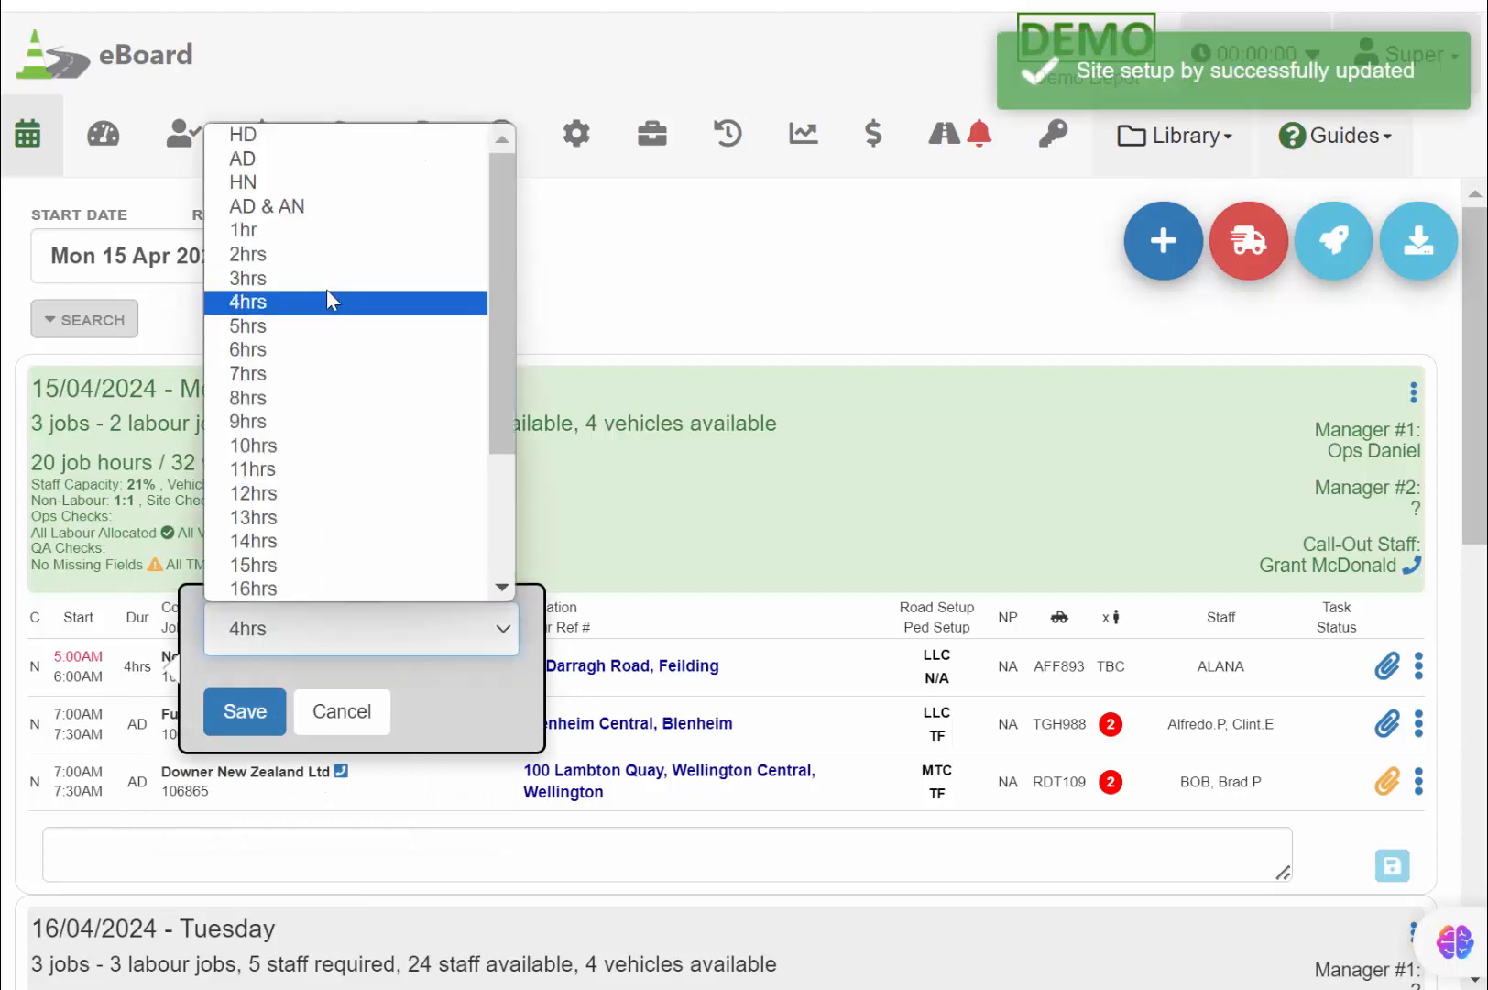
pyautogui.click(321, 243)
pyautogui.click(245, 711)
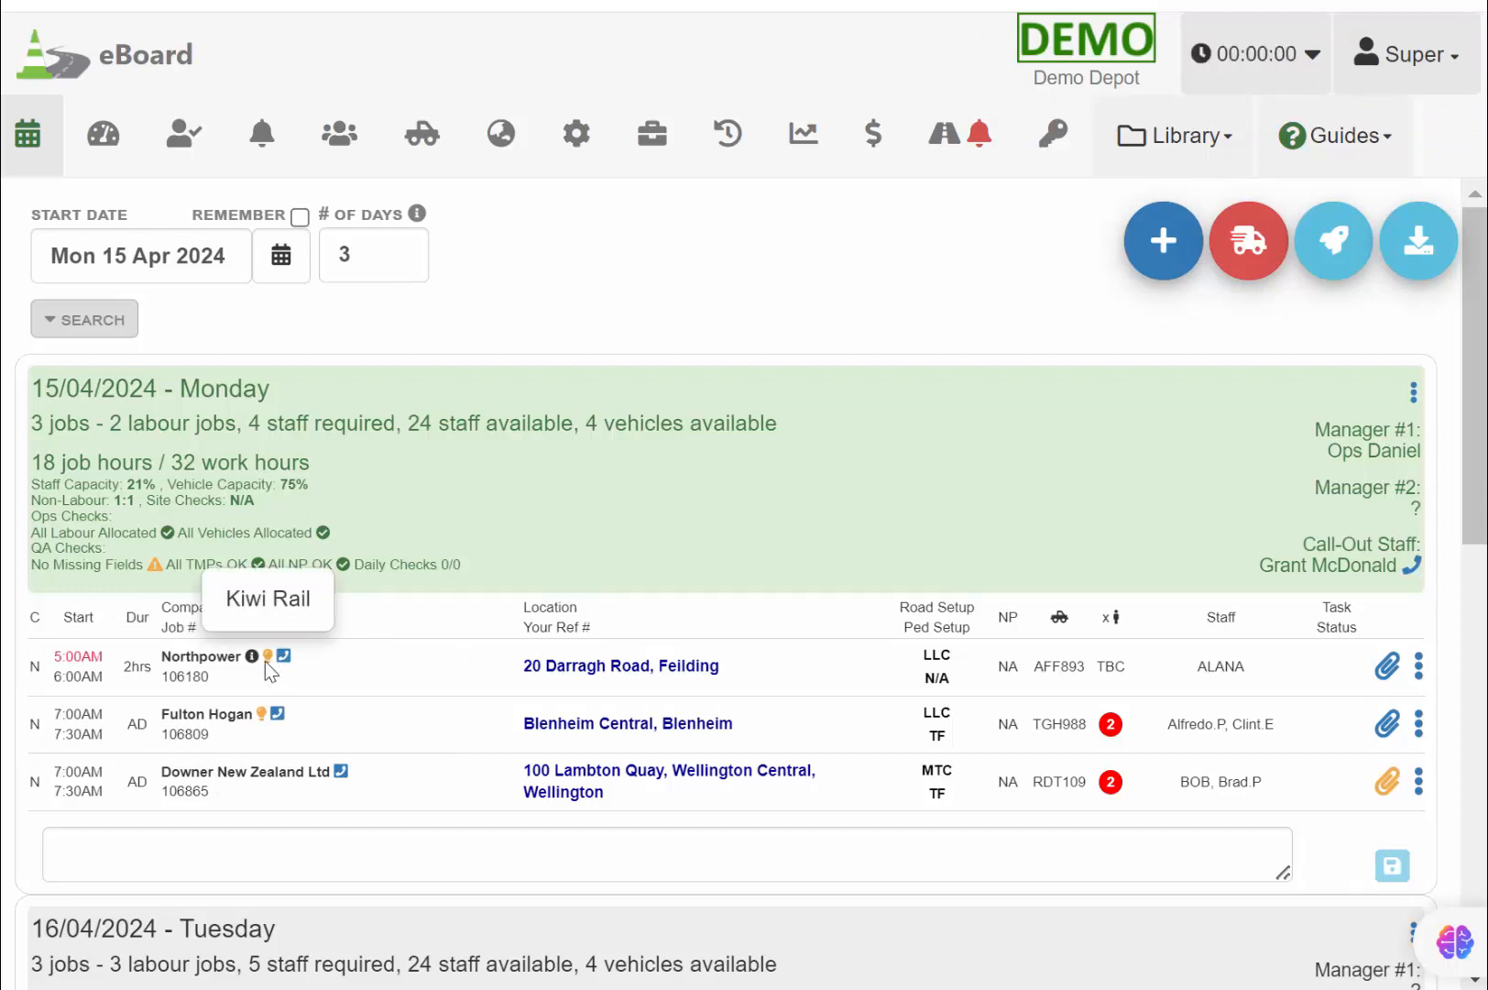
# Examine the client note, contact, and location details of Monday's Northpower job, and compare the Fulton Hogan contact
pyautogui.moveTo(256, 659)
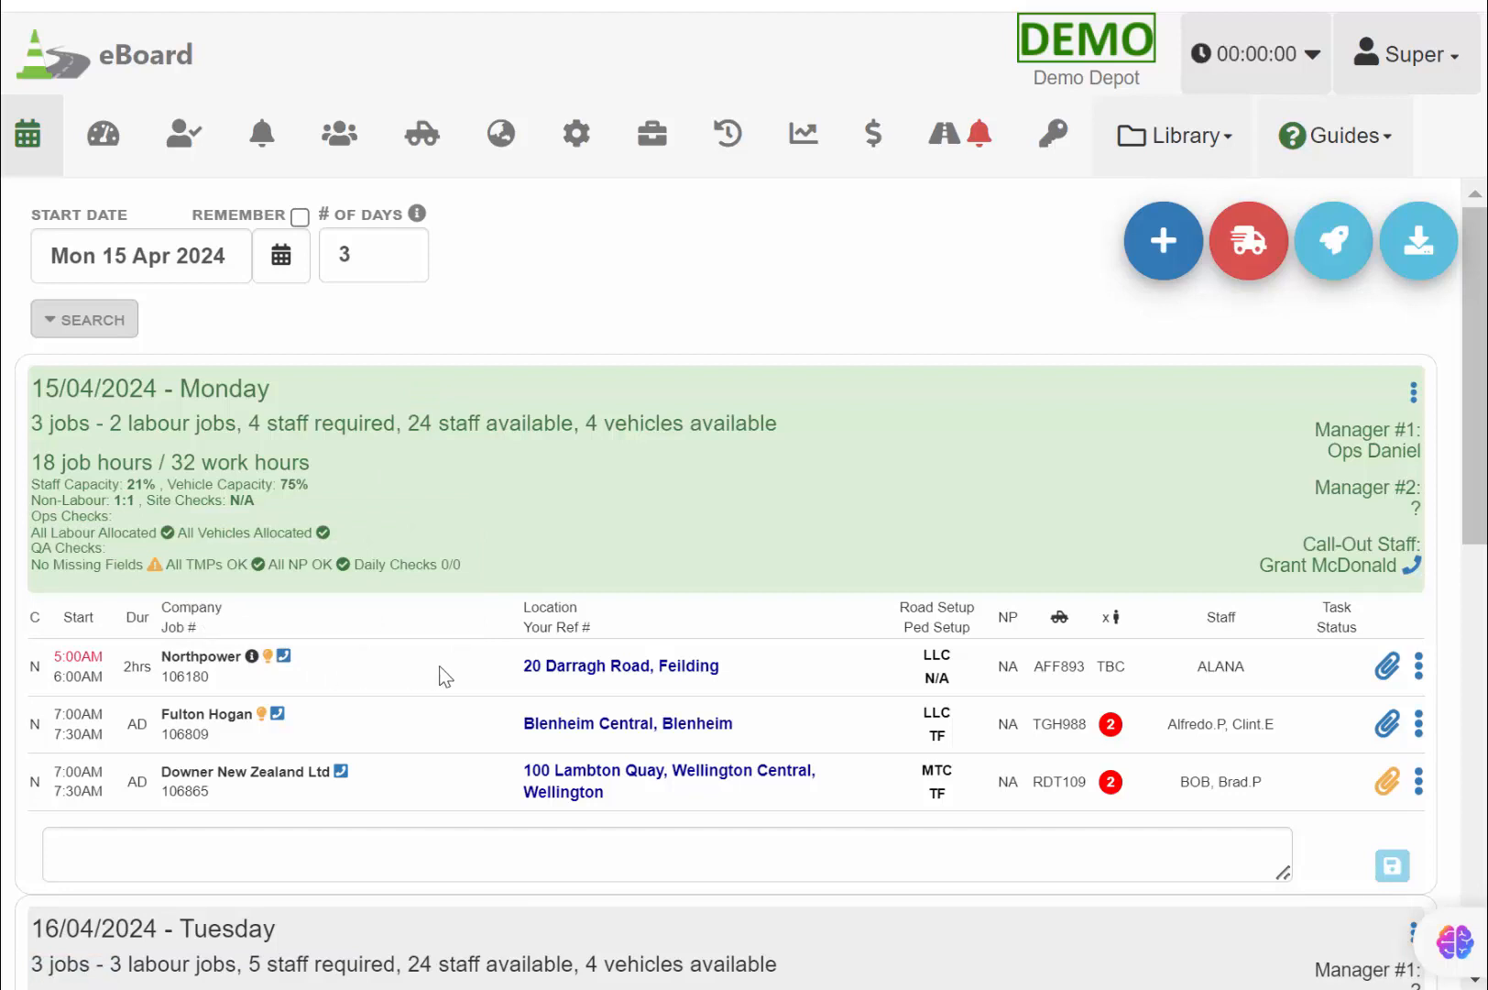
pyautogui.moveTo(527, 666)
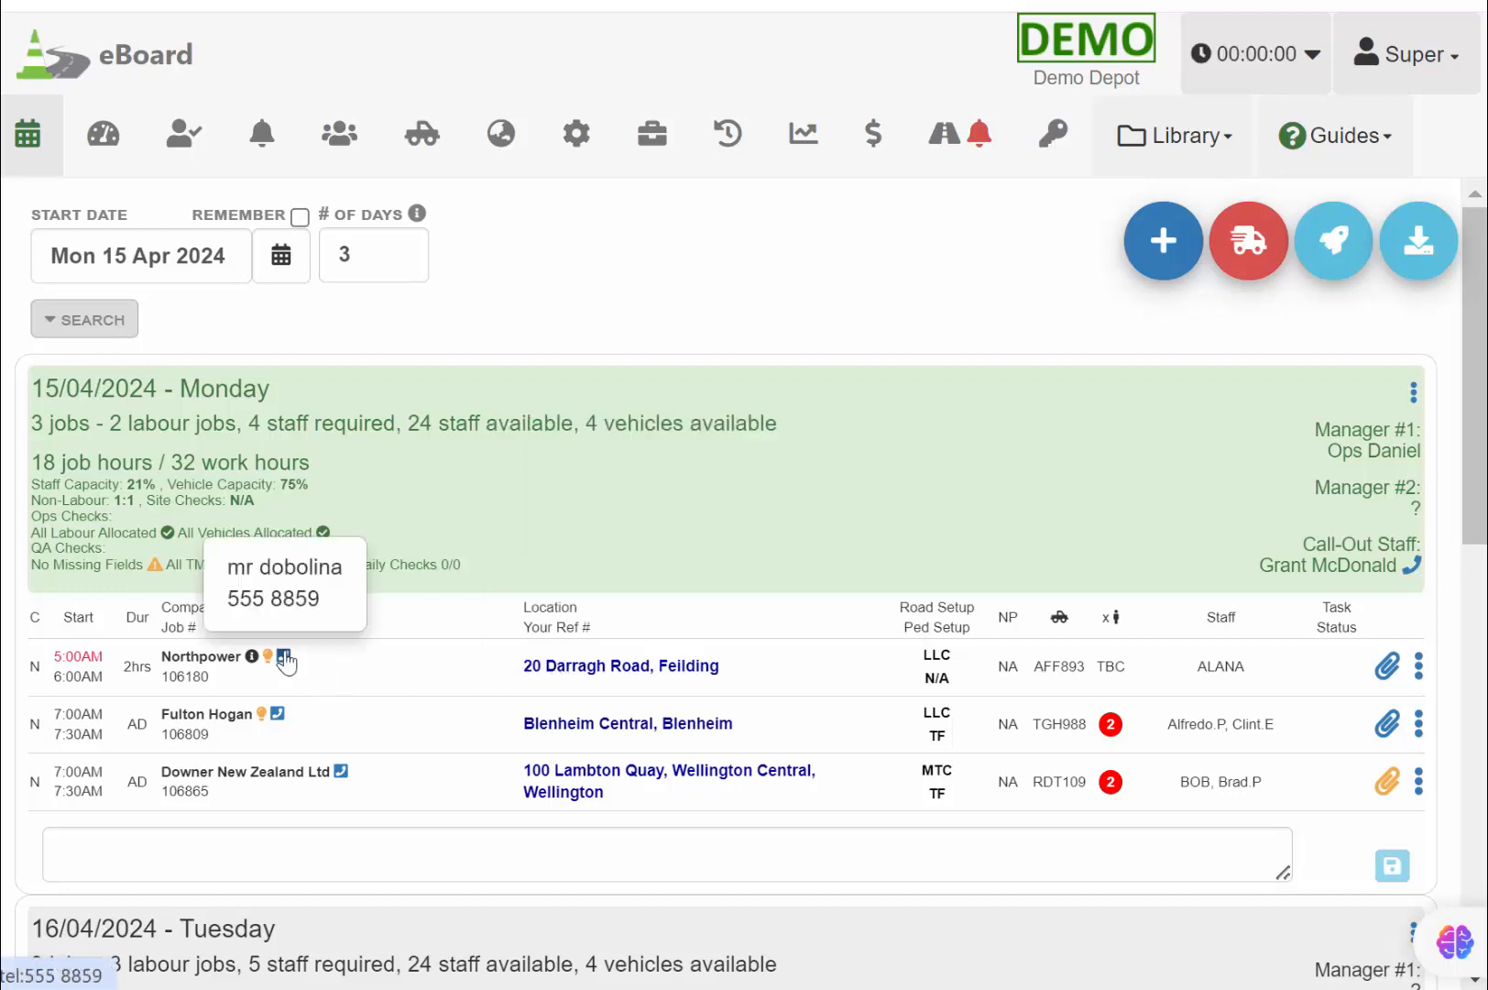
pyautogui.moveTo(281, 720)
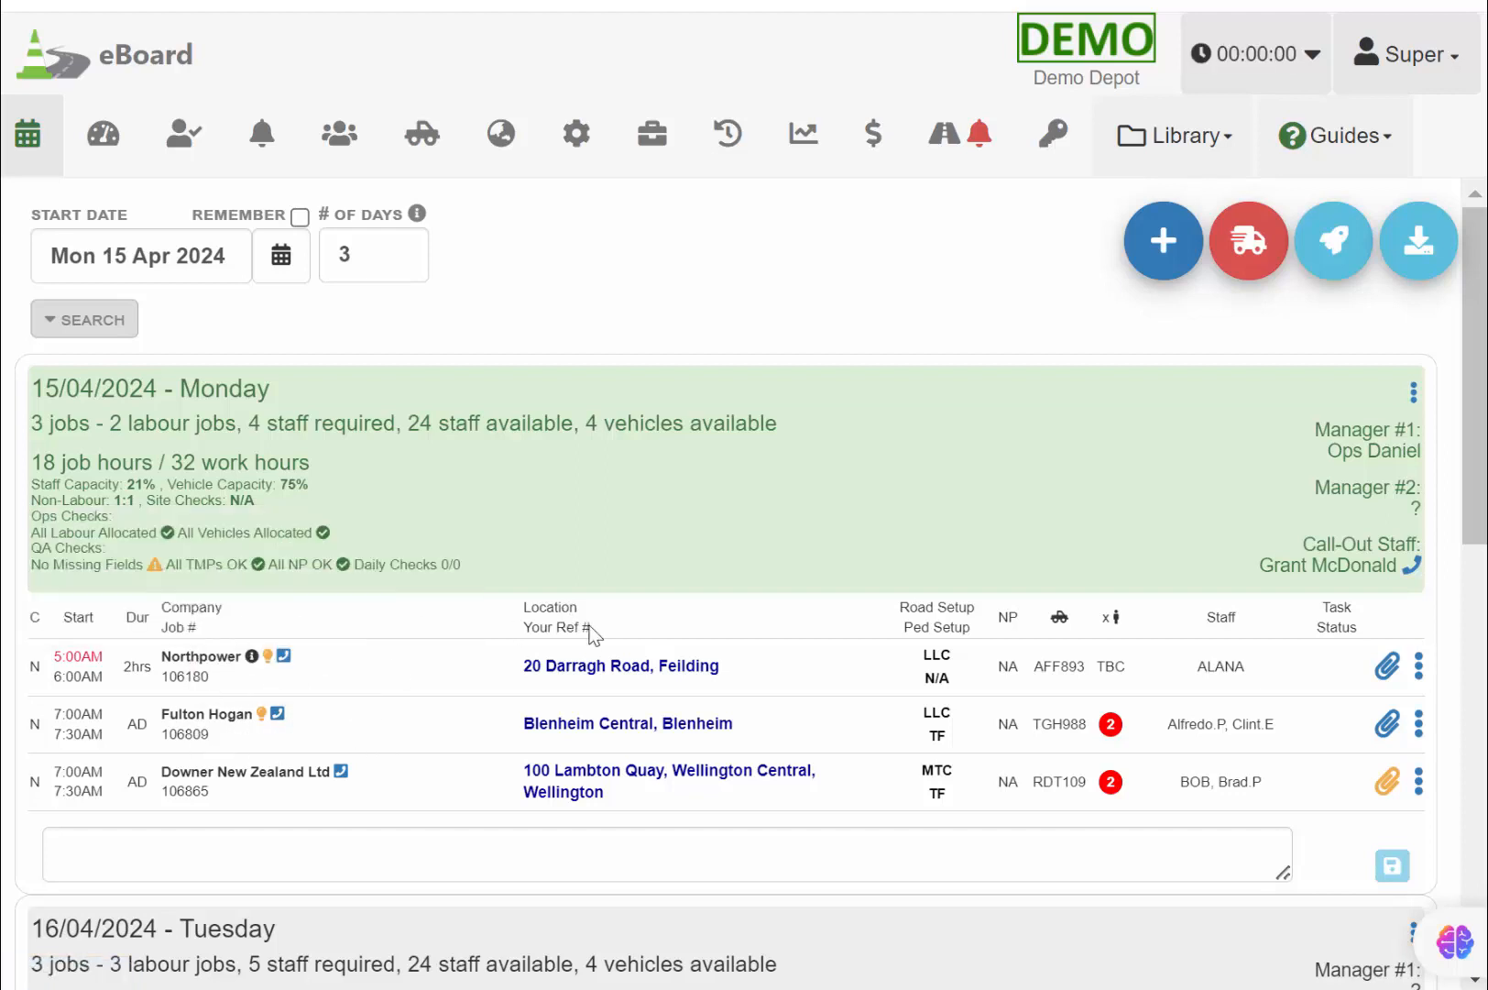
pyautogui.moveTo(605, 675)
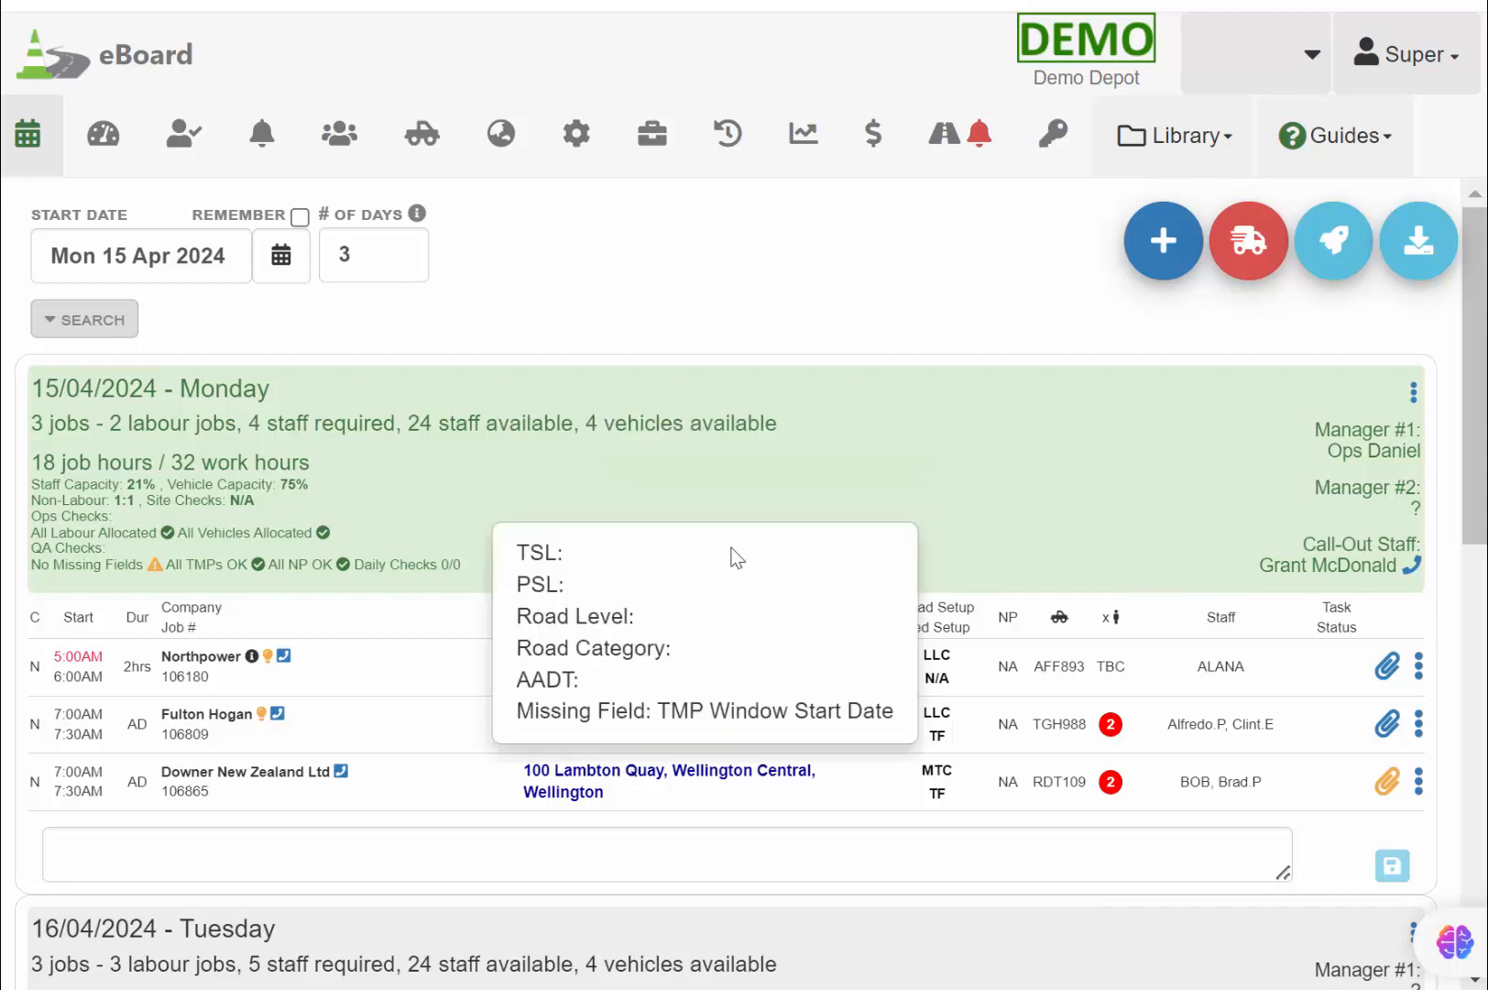
# Add SV Site Visit (Inspection/Maintenance) to the Northpower job's road setup and save the closure
pyautogui.click(936, 666)
pyautogui.click(1146, 608)
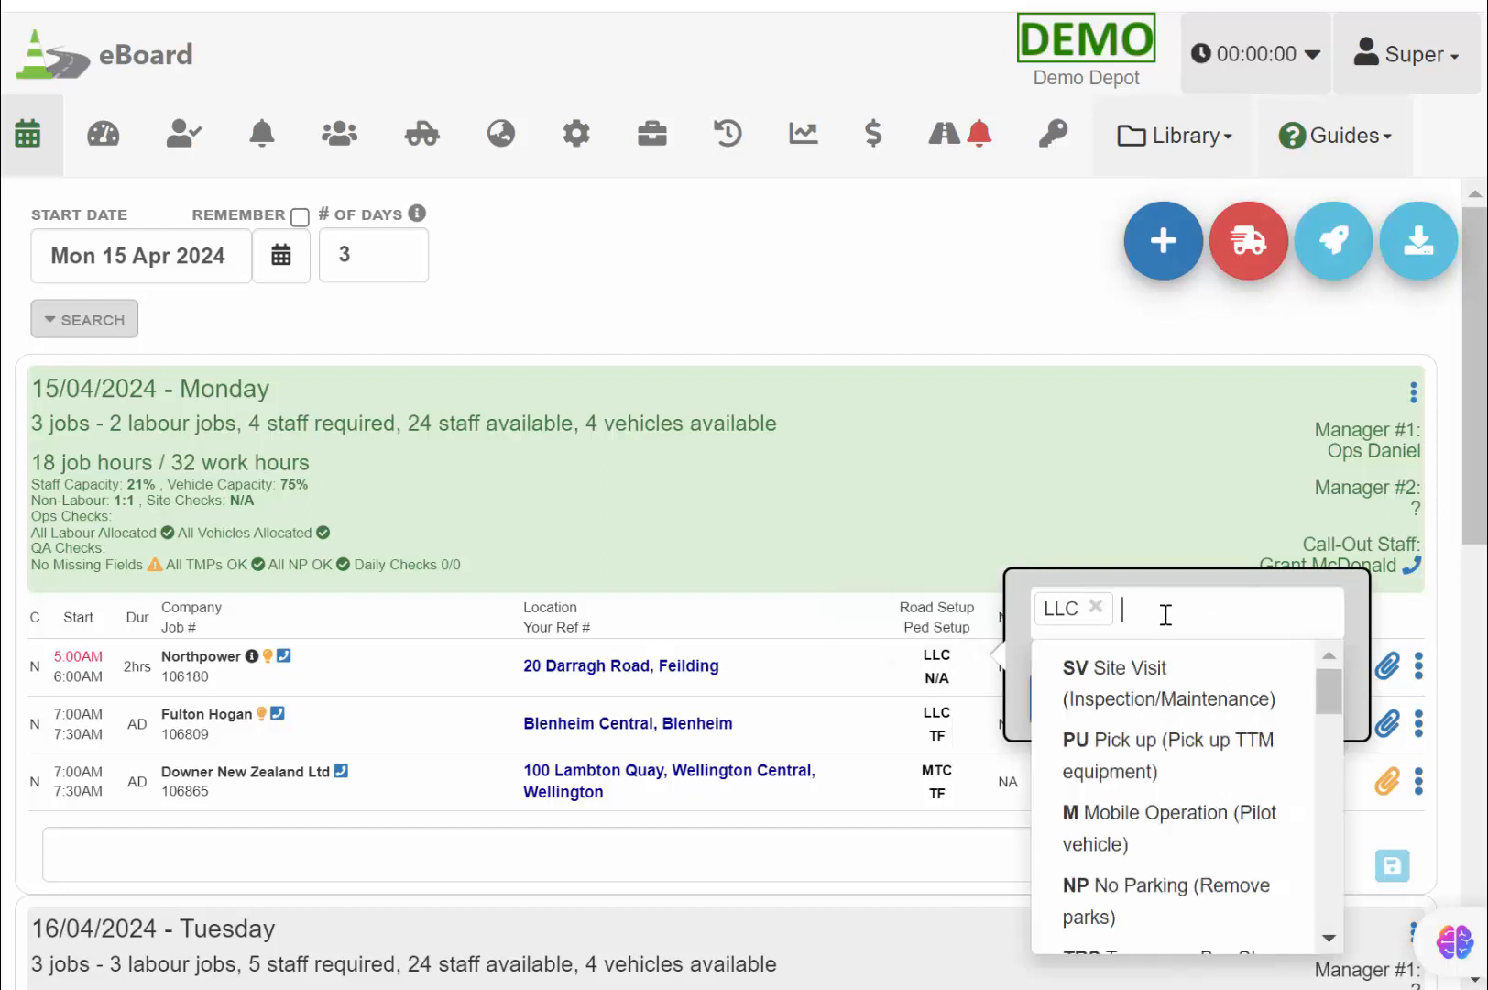
pyautogui.scroll(-3, 1323, 691)
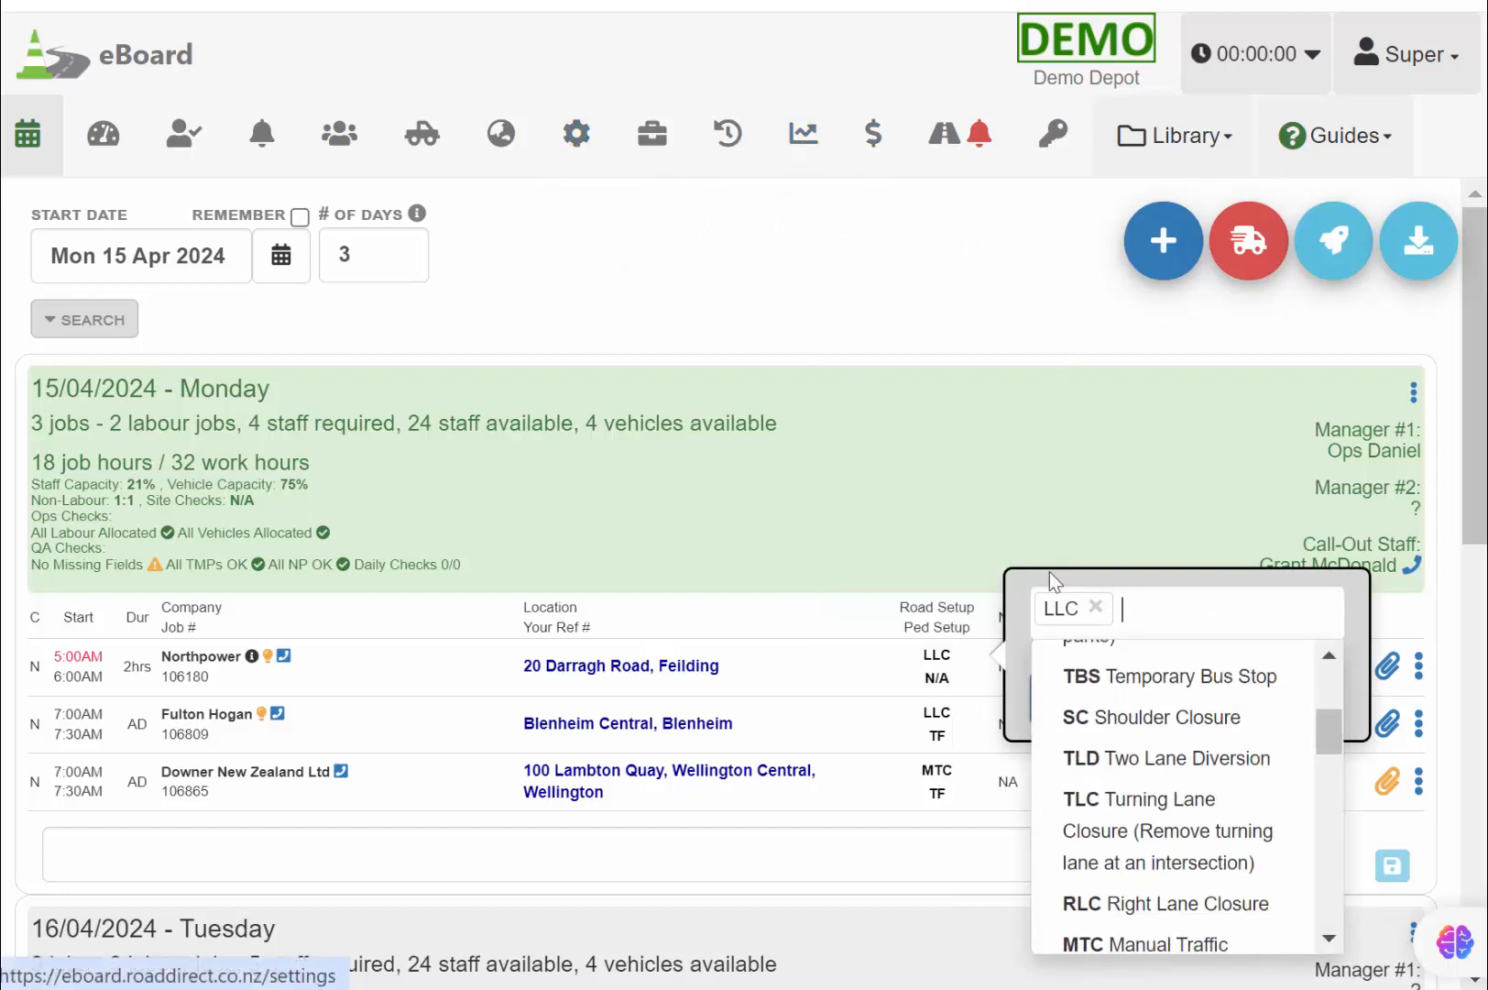
pyautogui.moveTo(1328, 736); pyautogui.dragTo(1333, 673)
pyautogui.click(1086, 689)
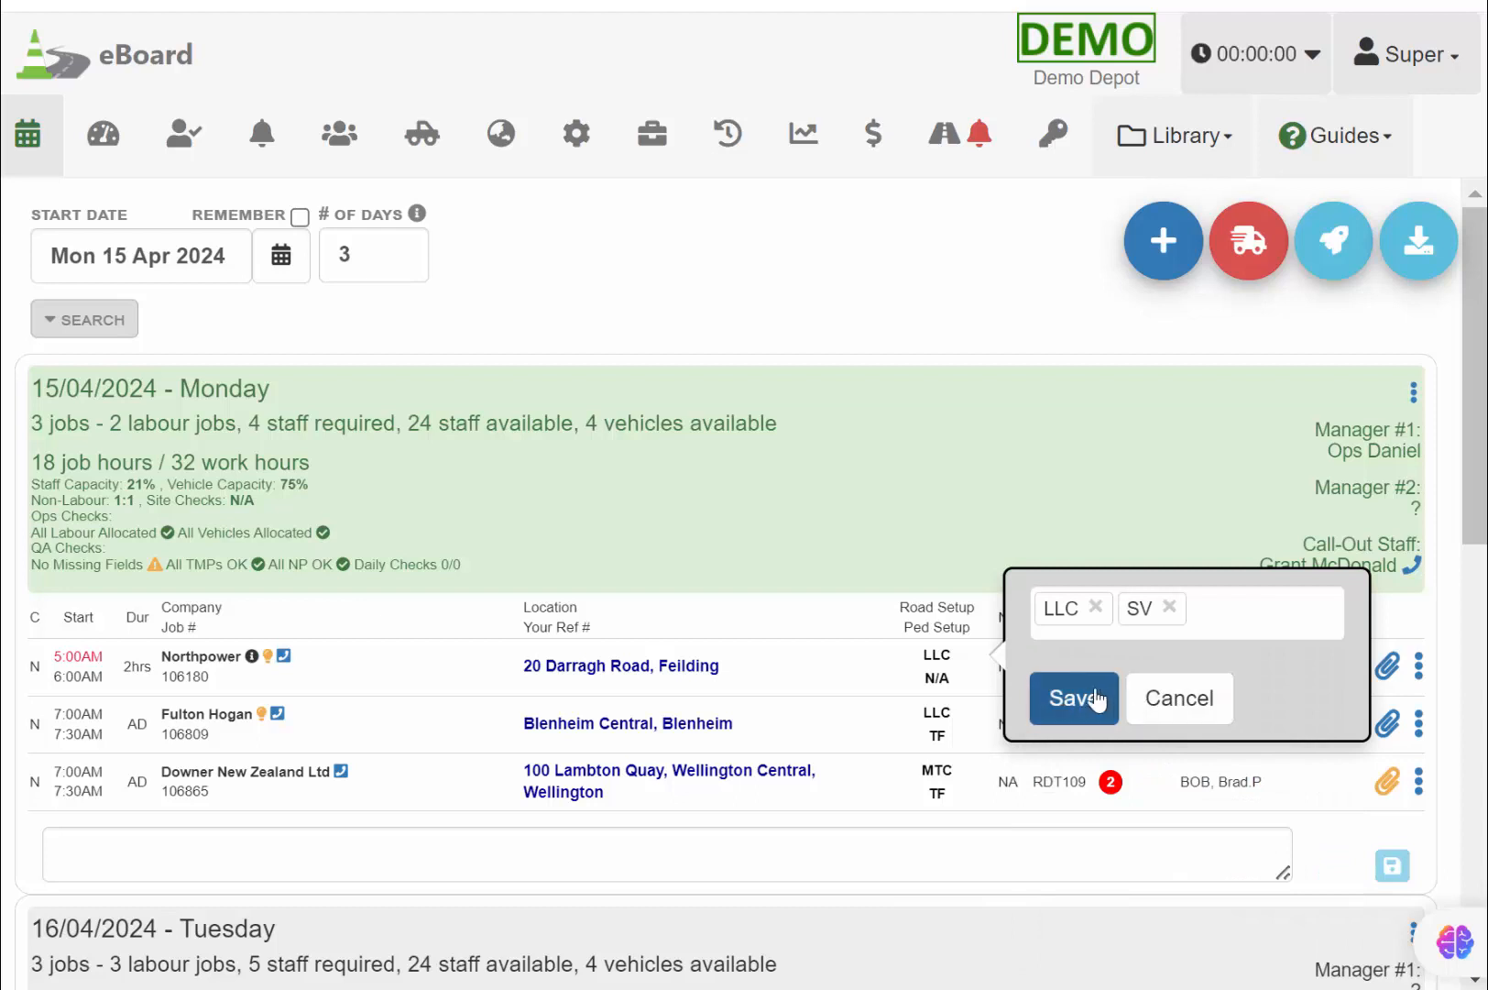
pyautogui.click(1074, 698)
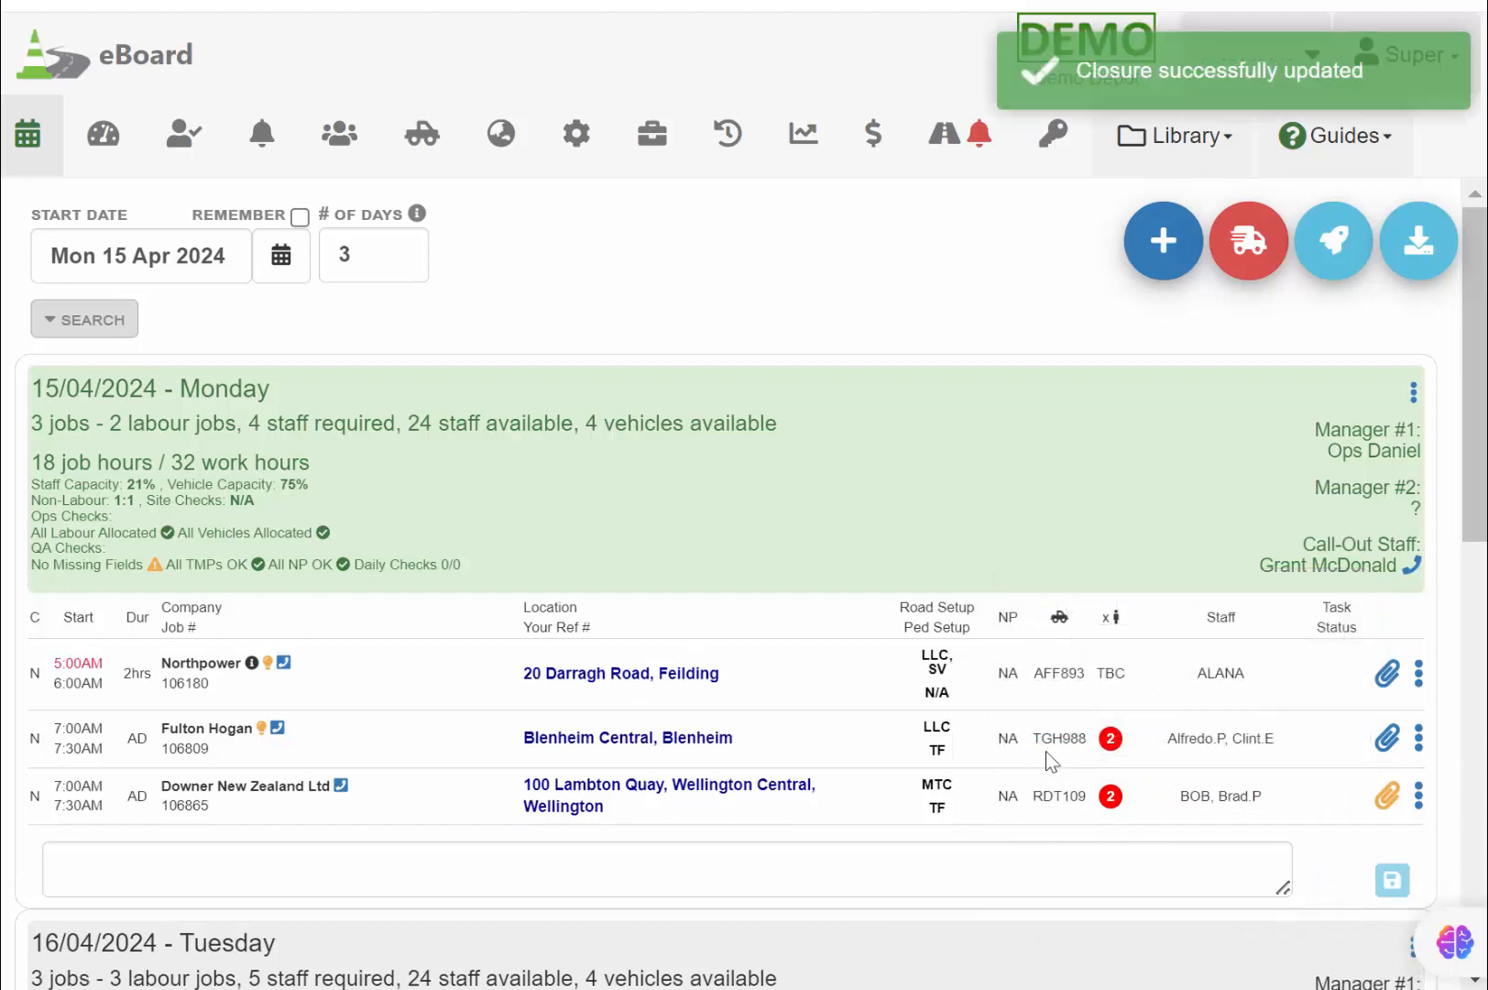
# Add the custom closure type "Shoulder Clousre" to the Northpower job's road setup and save it
pyautogui.click(934, 678)
pyautogui.click(1225, 623)
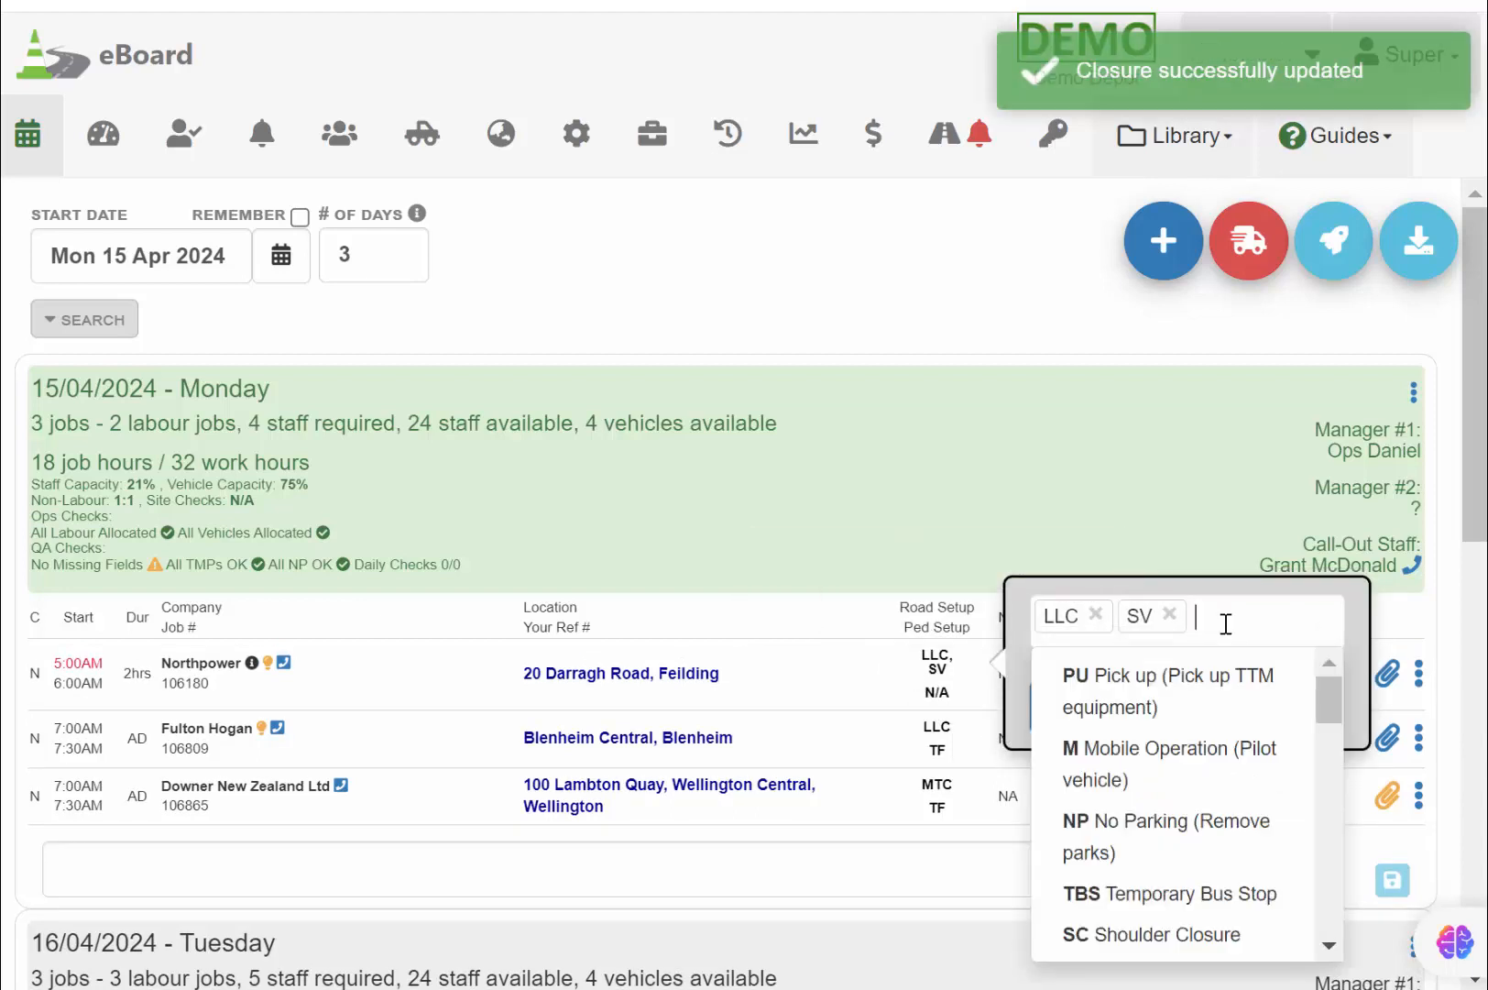
pyautogui.write('Shoulder Cls')
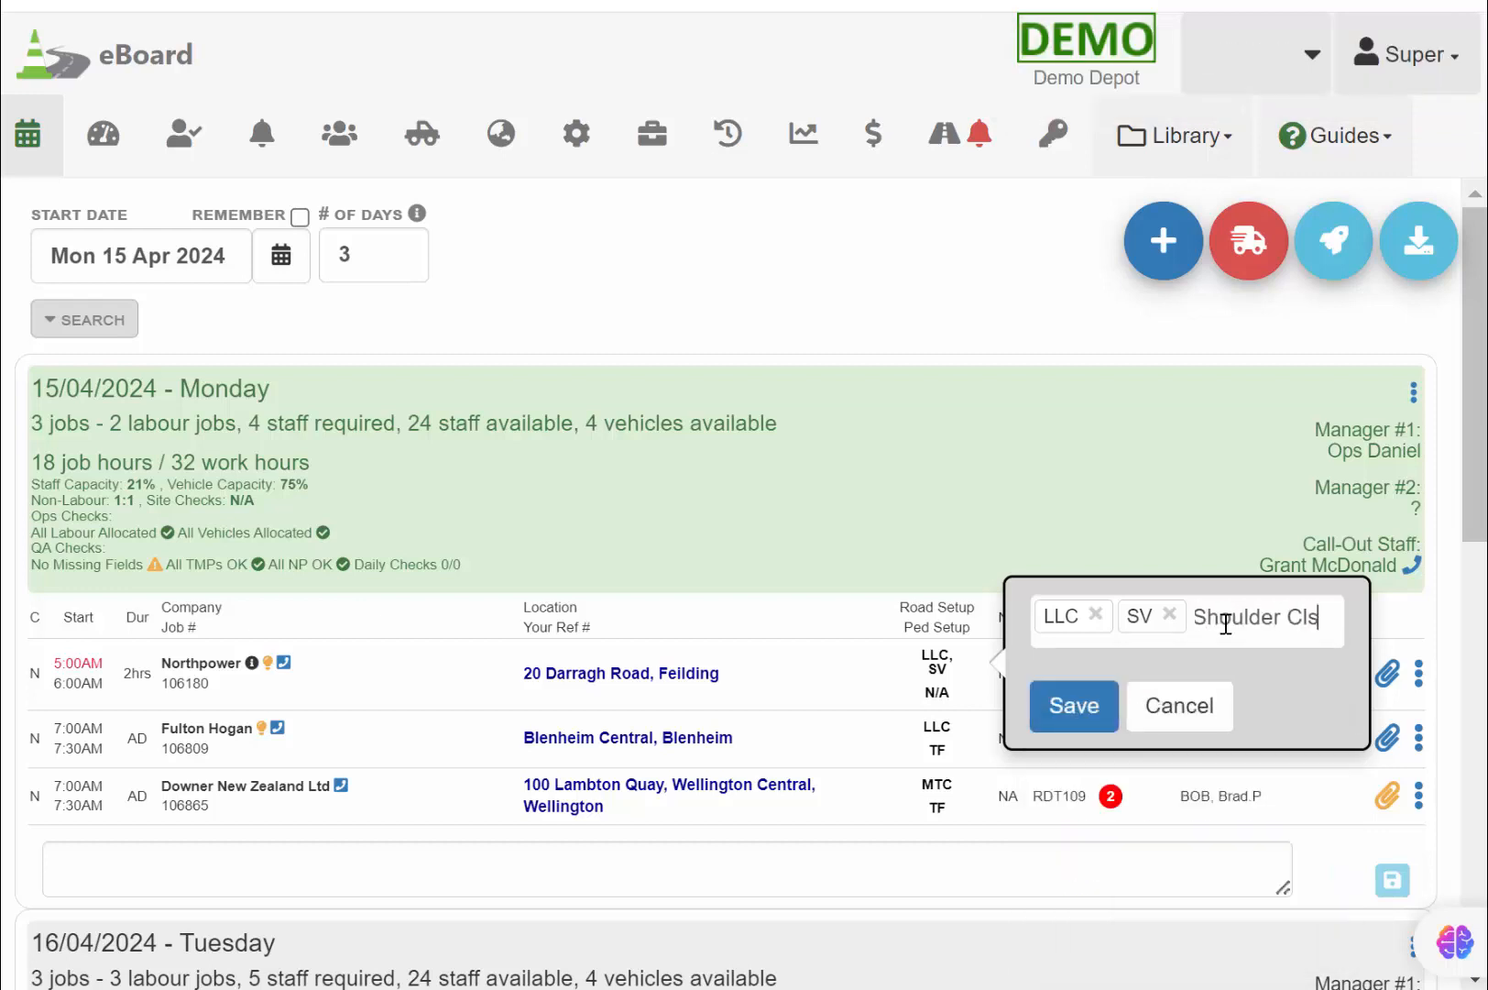
pyautogui.press('BackSpace')
pyautogui.write('ousre')
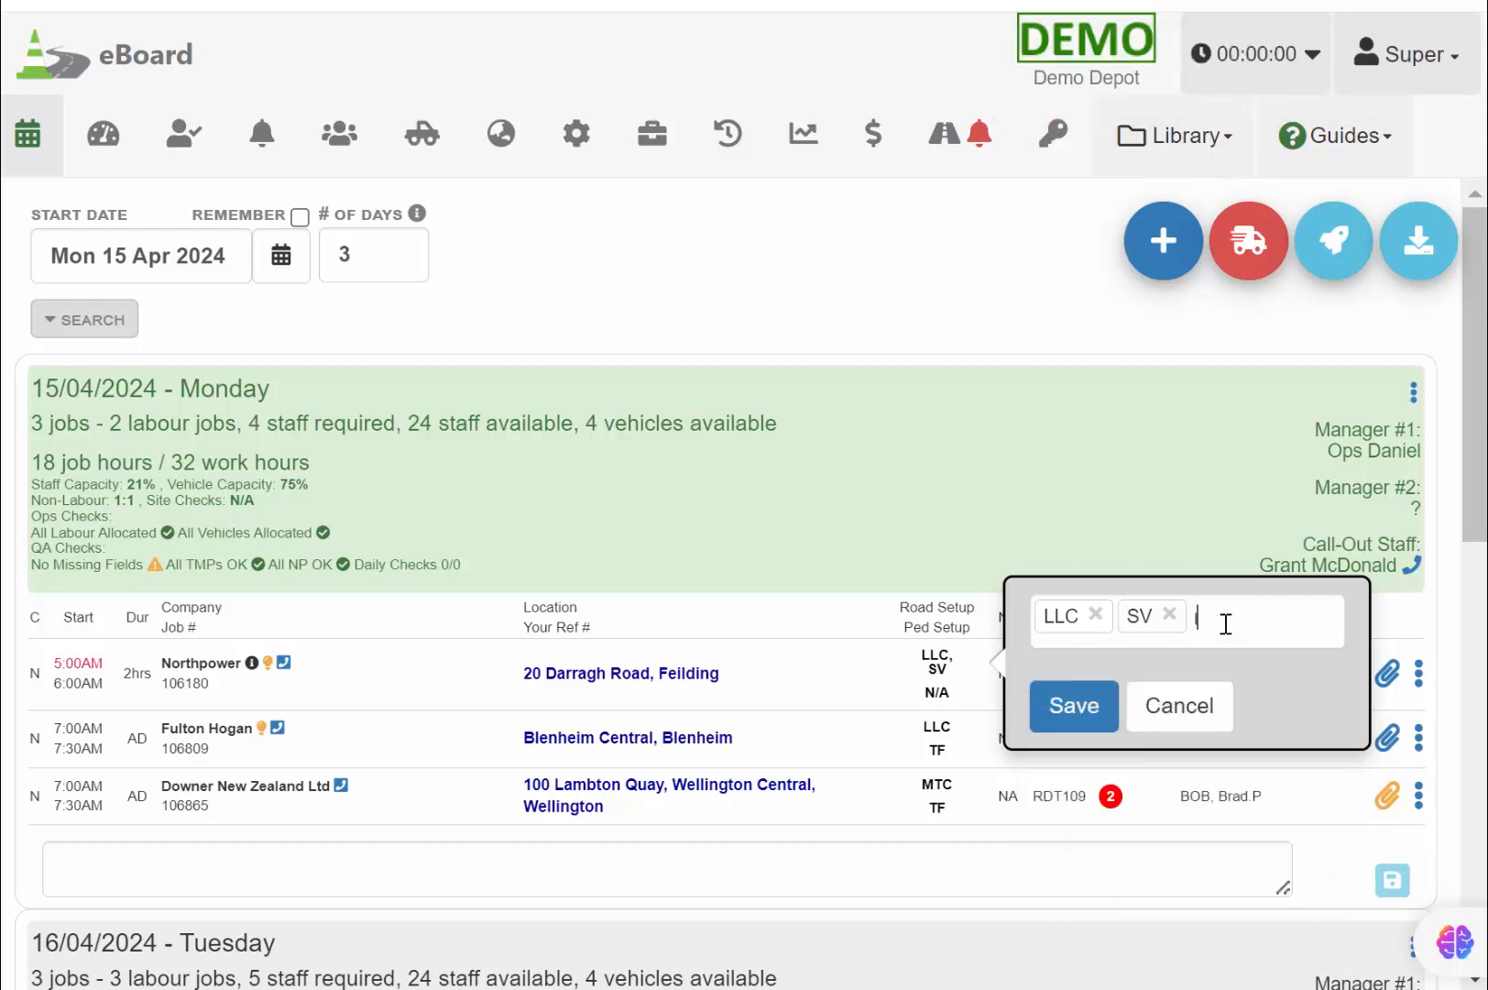
pyautogui.press('Return')
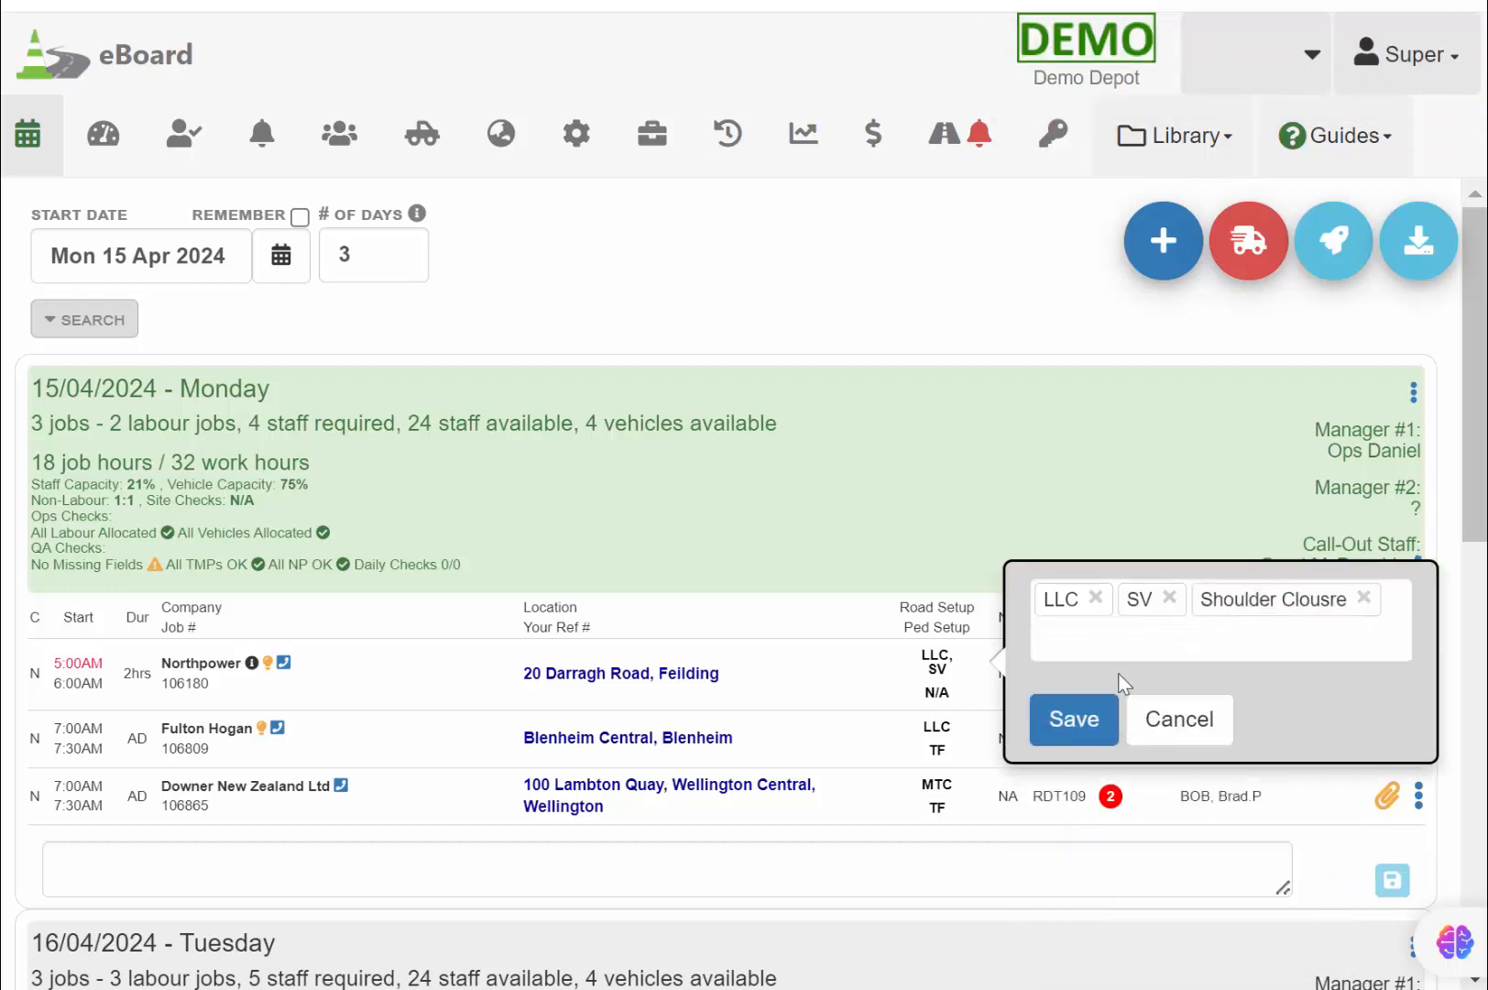
pyautogui.click(1056, 722)
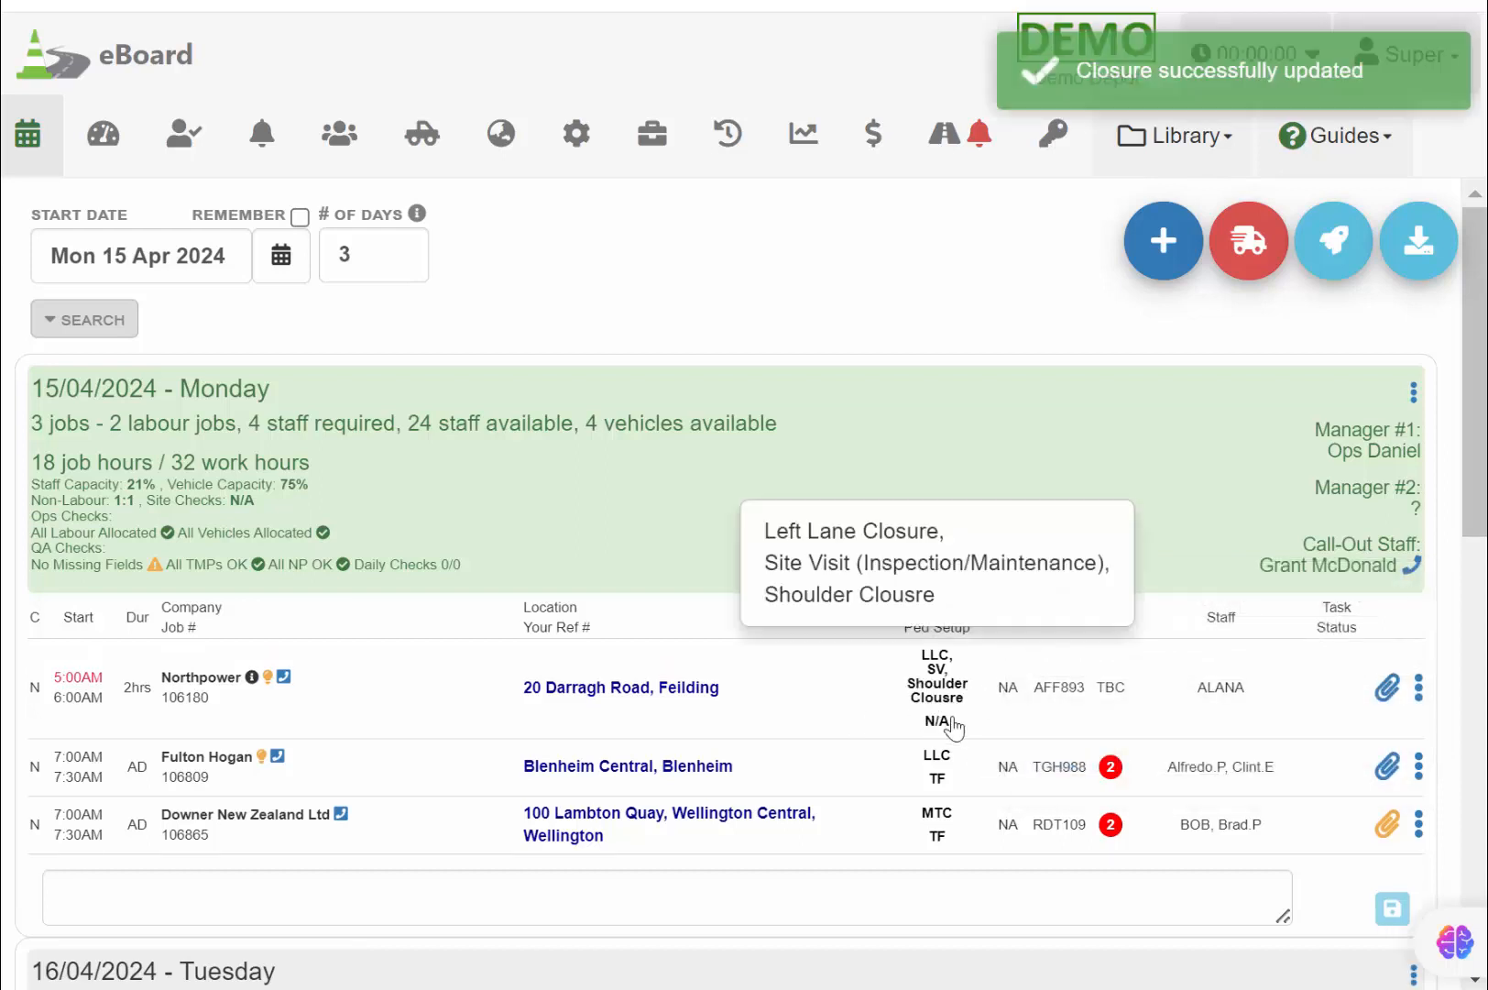
# Set the Northpower job's NP (no parking) value to Work Side and save it
pyautogui.click(1008, 698)
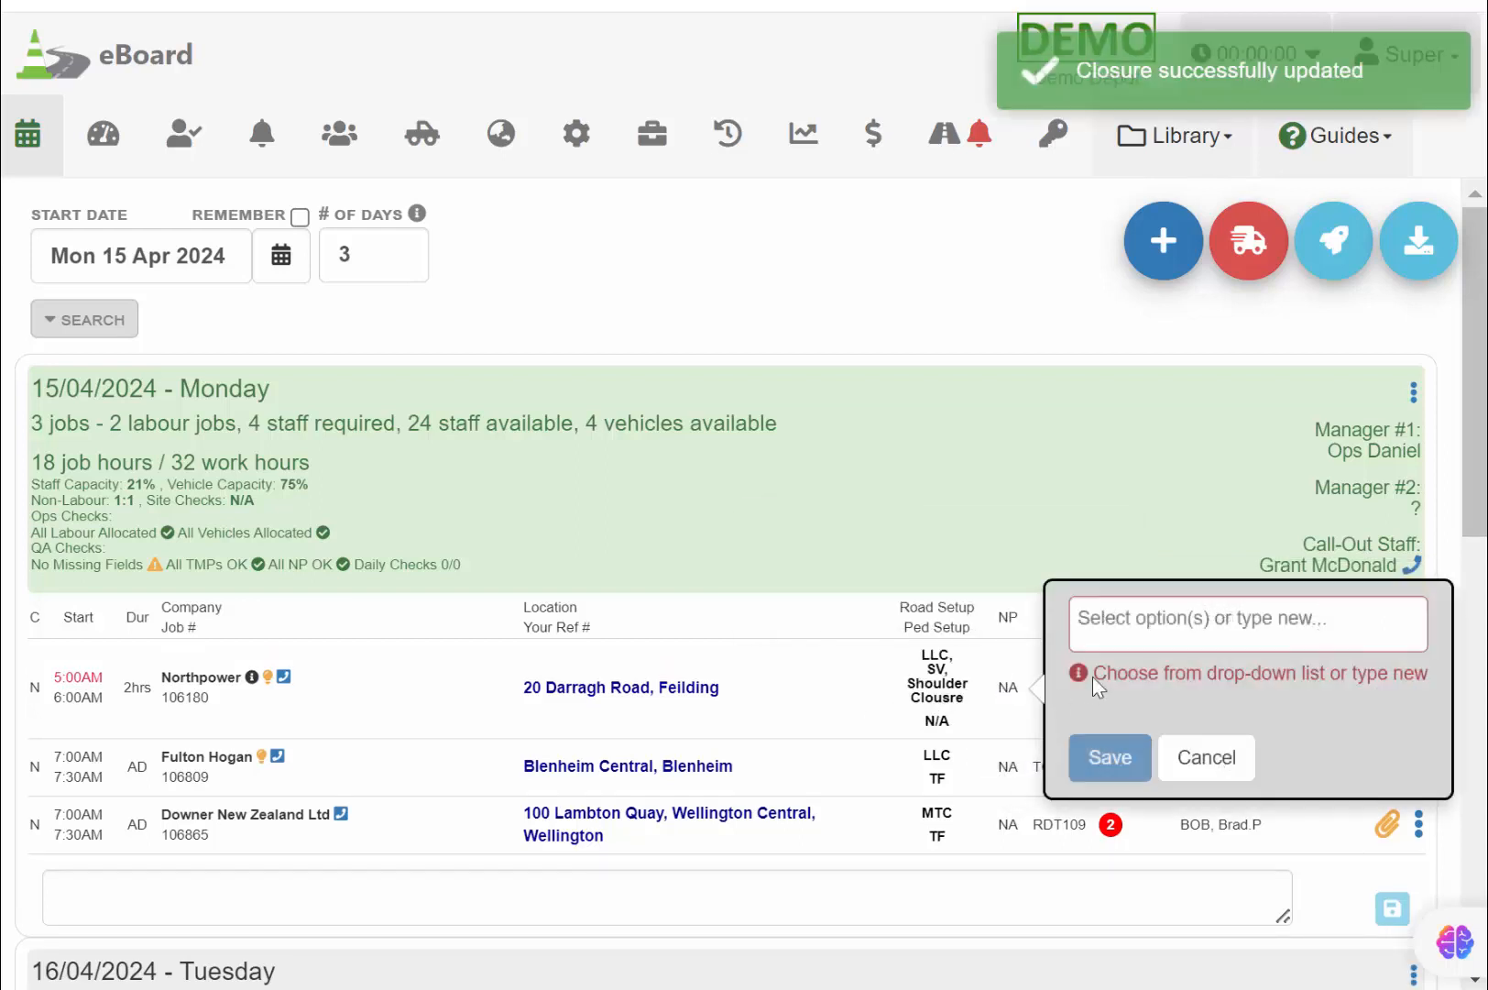
pyautogui.click(1125, 619)
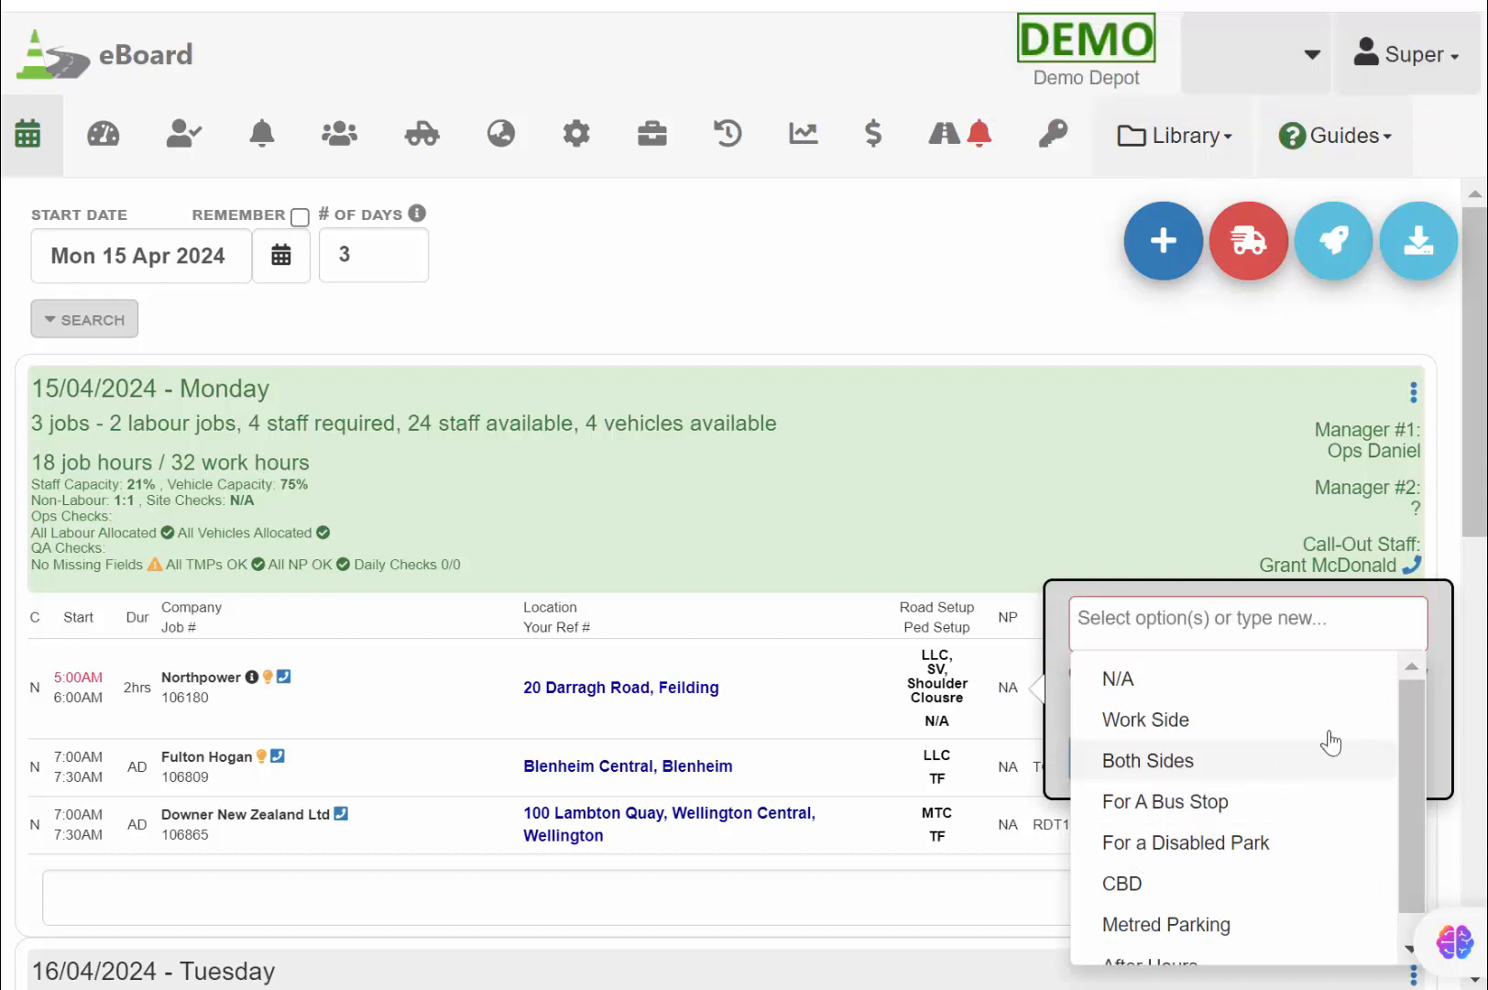
pyautogui.click(1257, 711)
pyautogui.click(1144, 726)
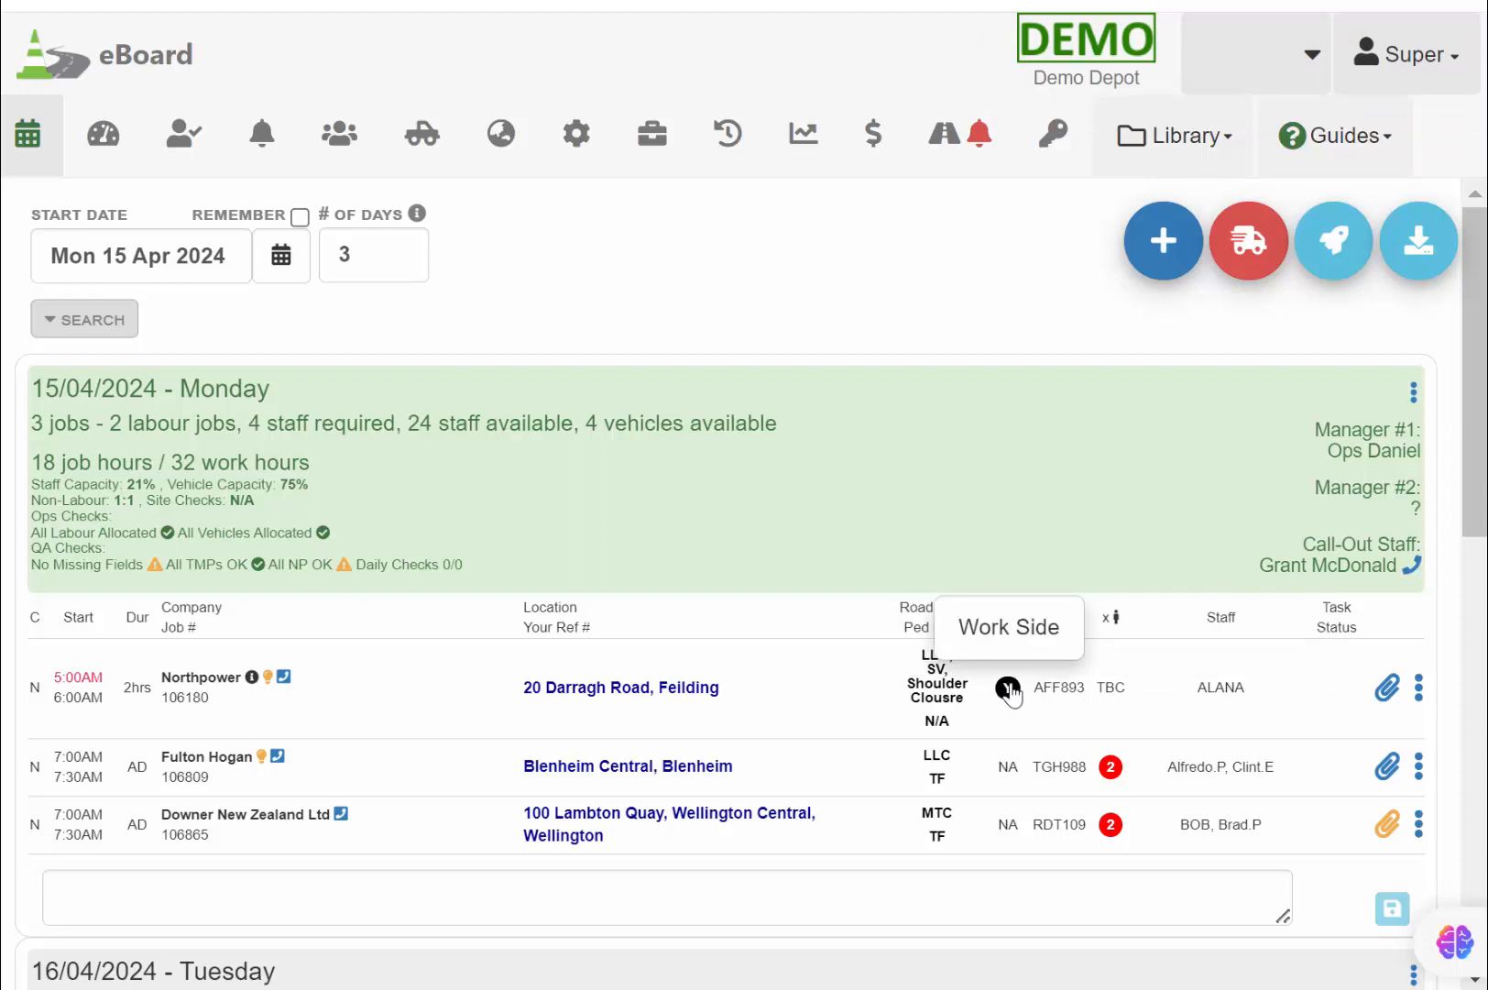
pyautogui.click(1063, 701)
pyautogui.click(807, 666)
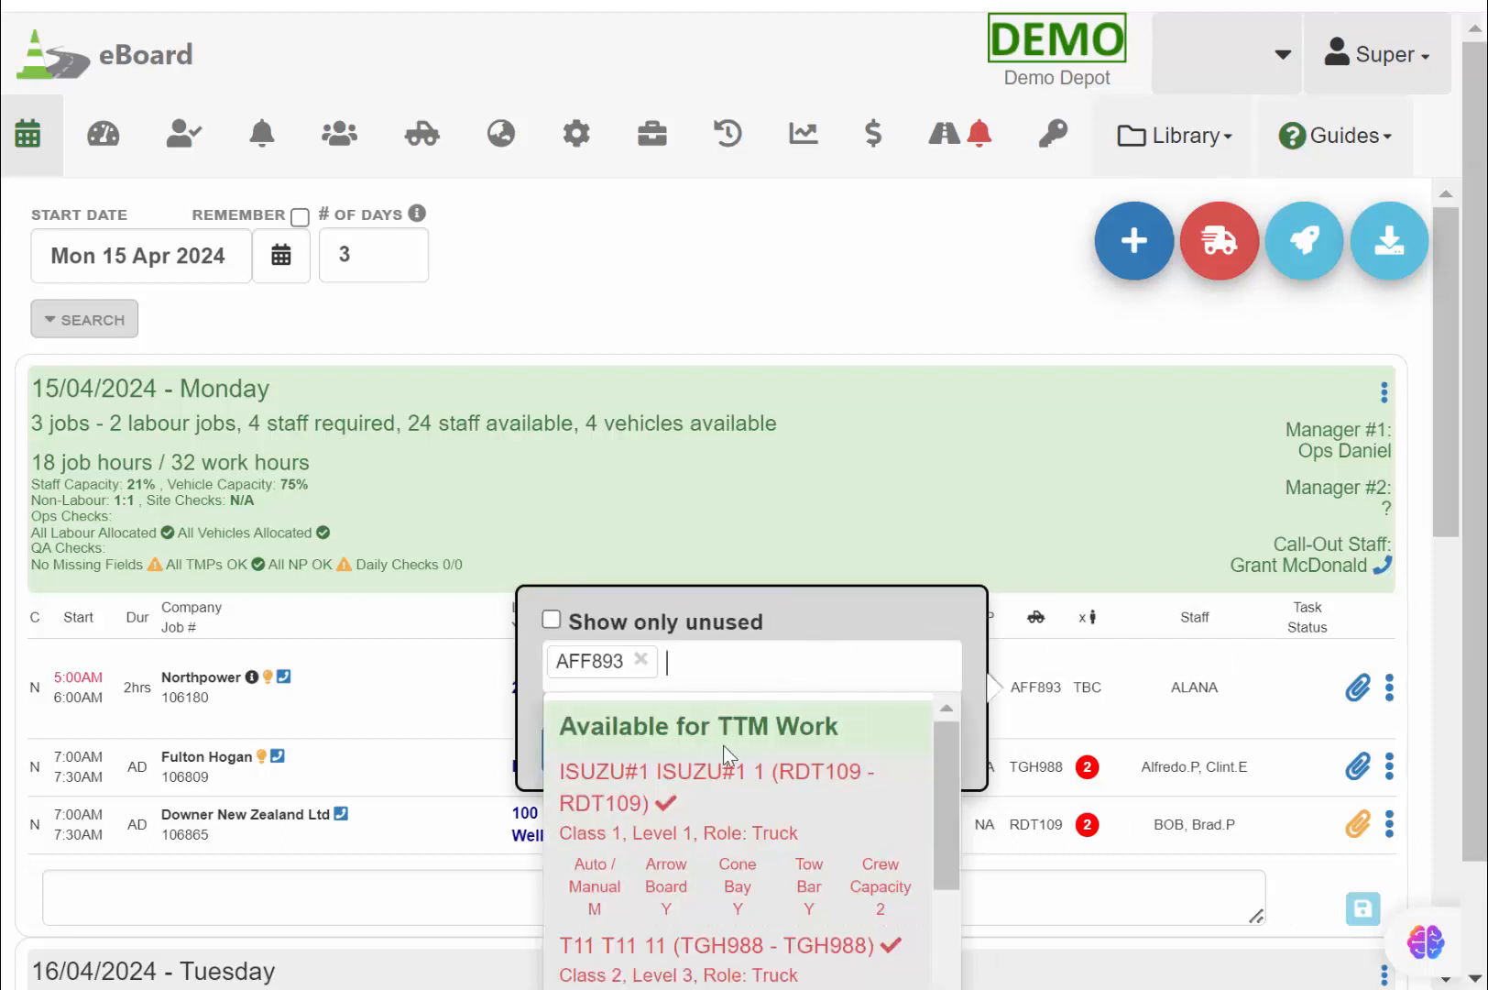
pyautogui.click(694, 834)
pyautogui.click(604, 799)
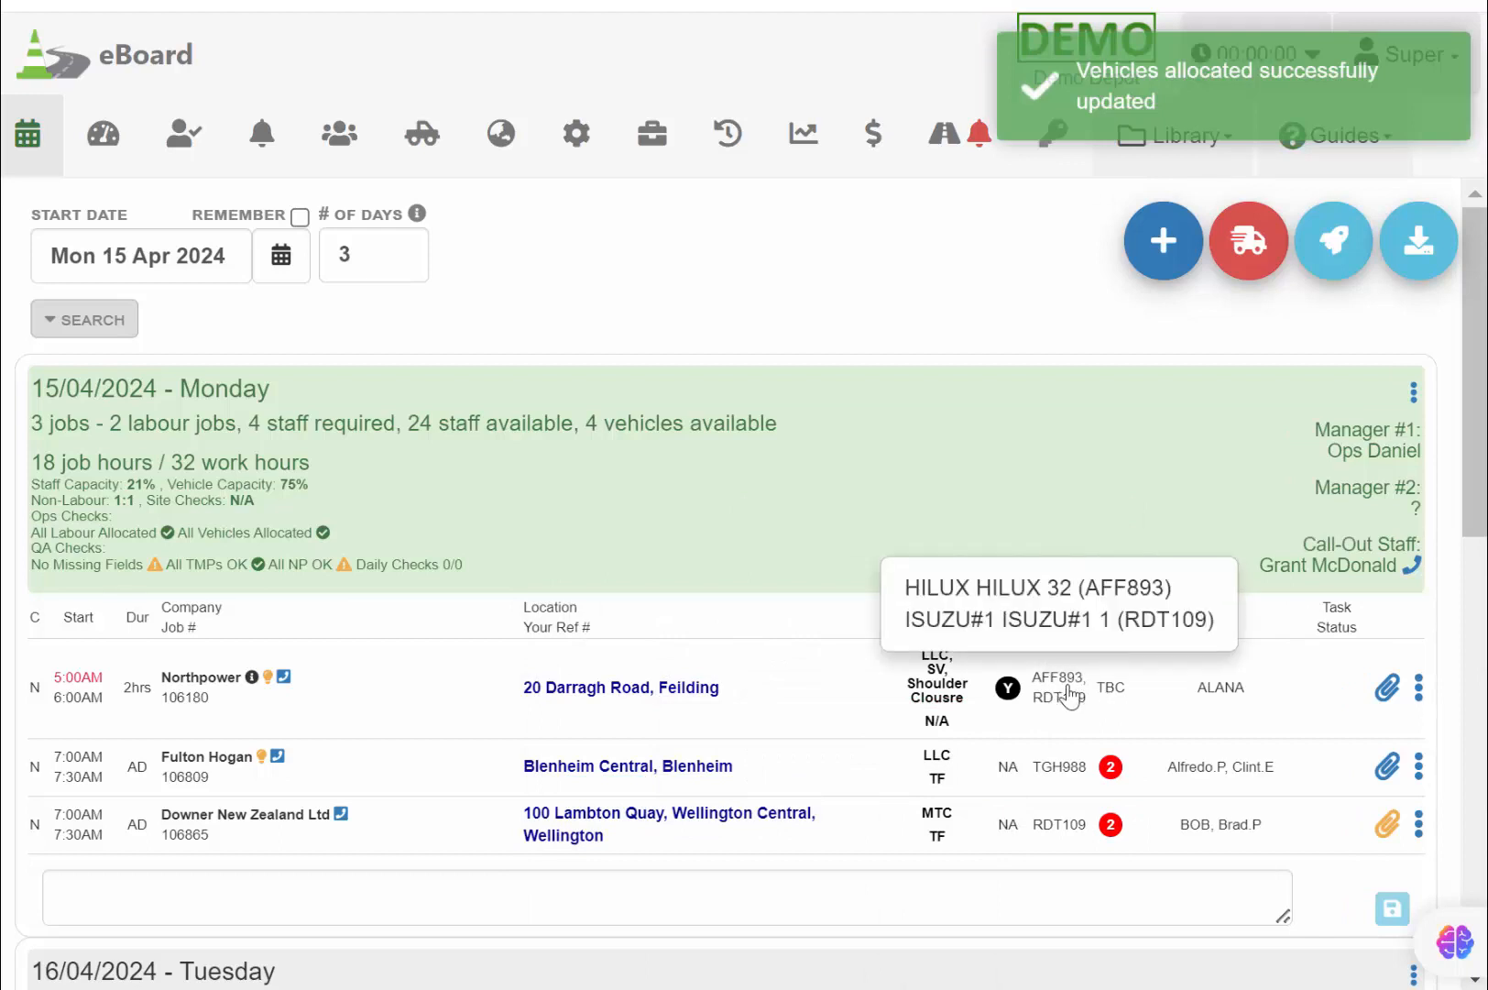
# Check the competency alerts in the Northpower job's vehicle allocation and close it without changes
pyautogui.click(1041, 676)
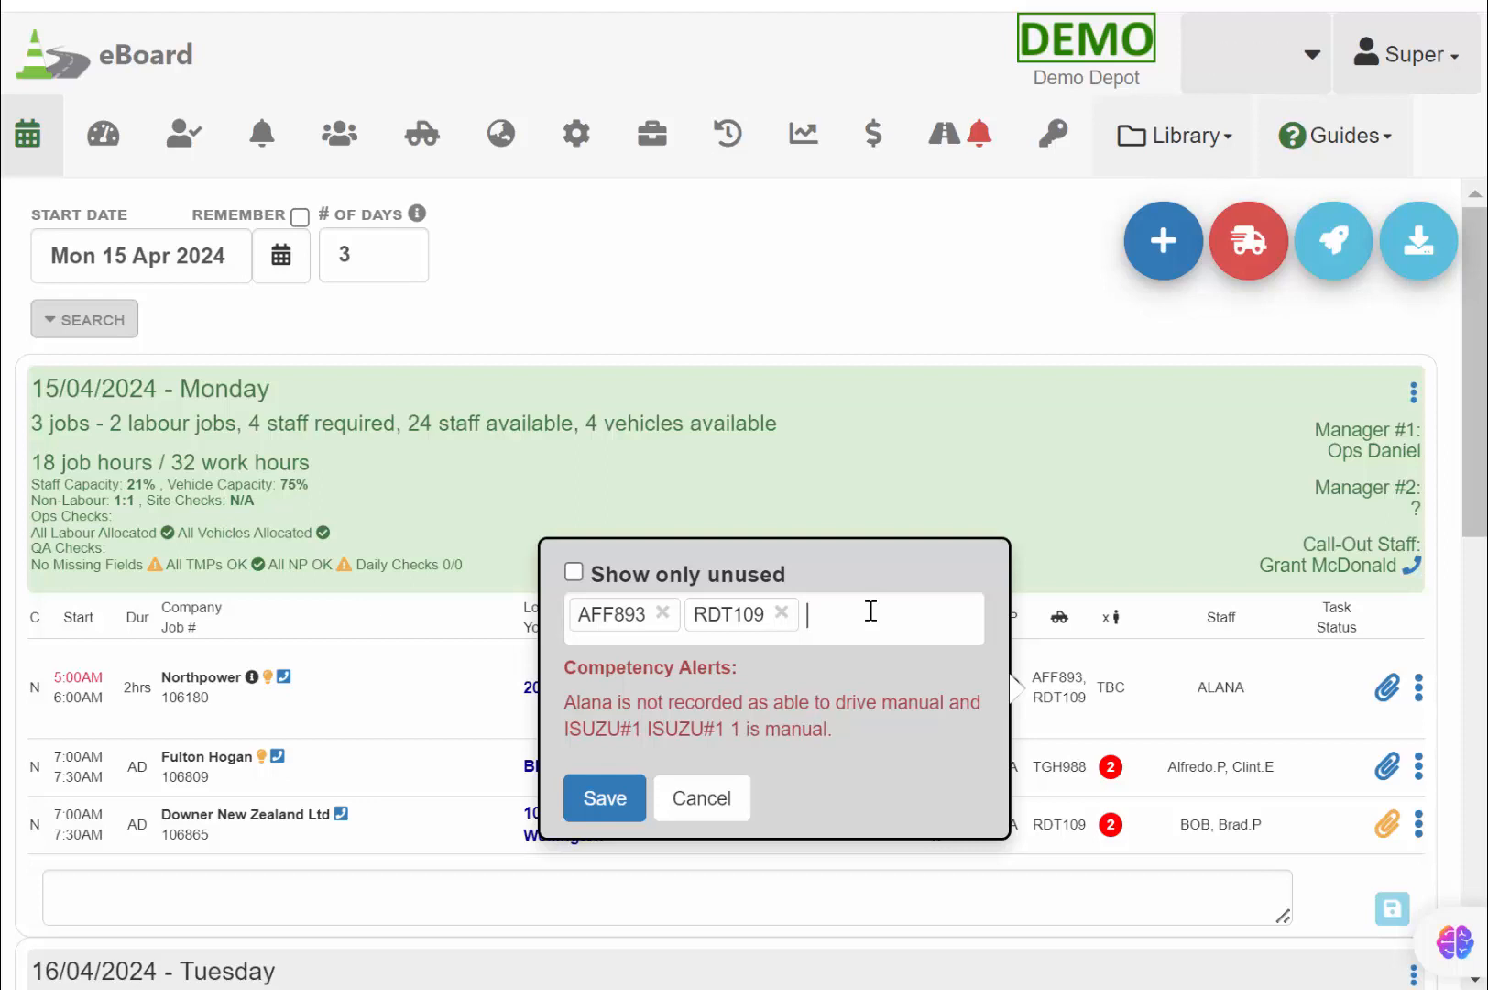
pyautogui.click(727, 807)
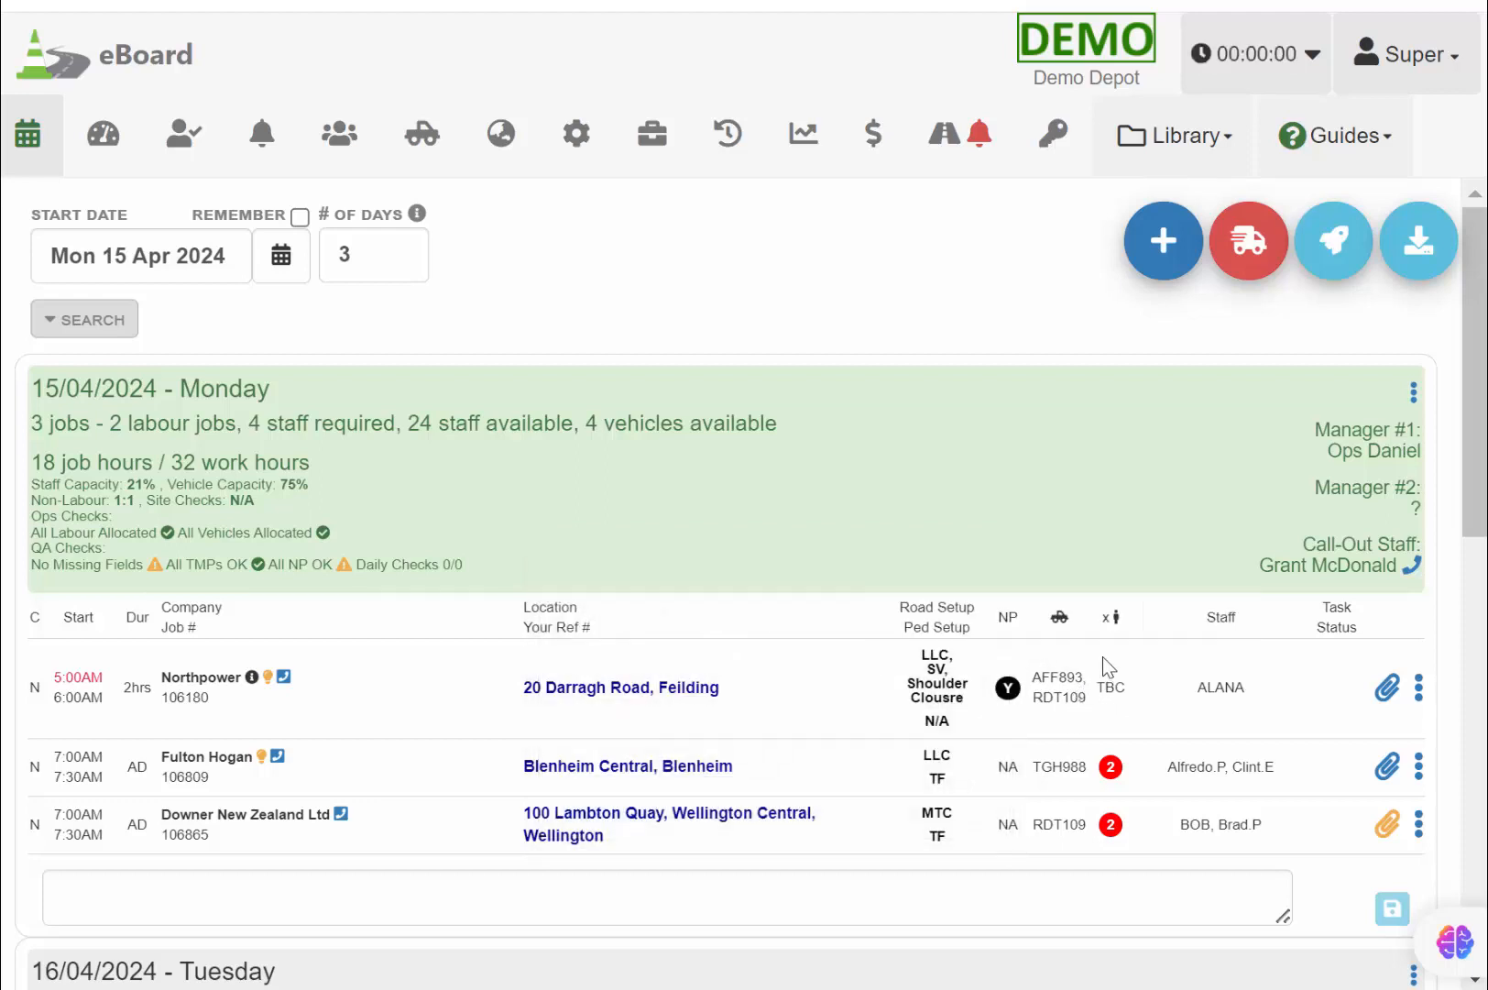
# Clear the TBC option for the Northpower job's required labour, set the number to 4, and save it
pyautogui.click(1110, 690)
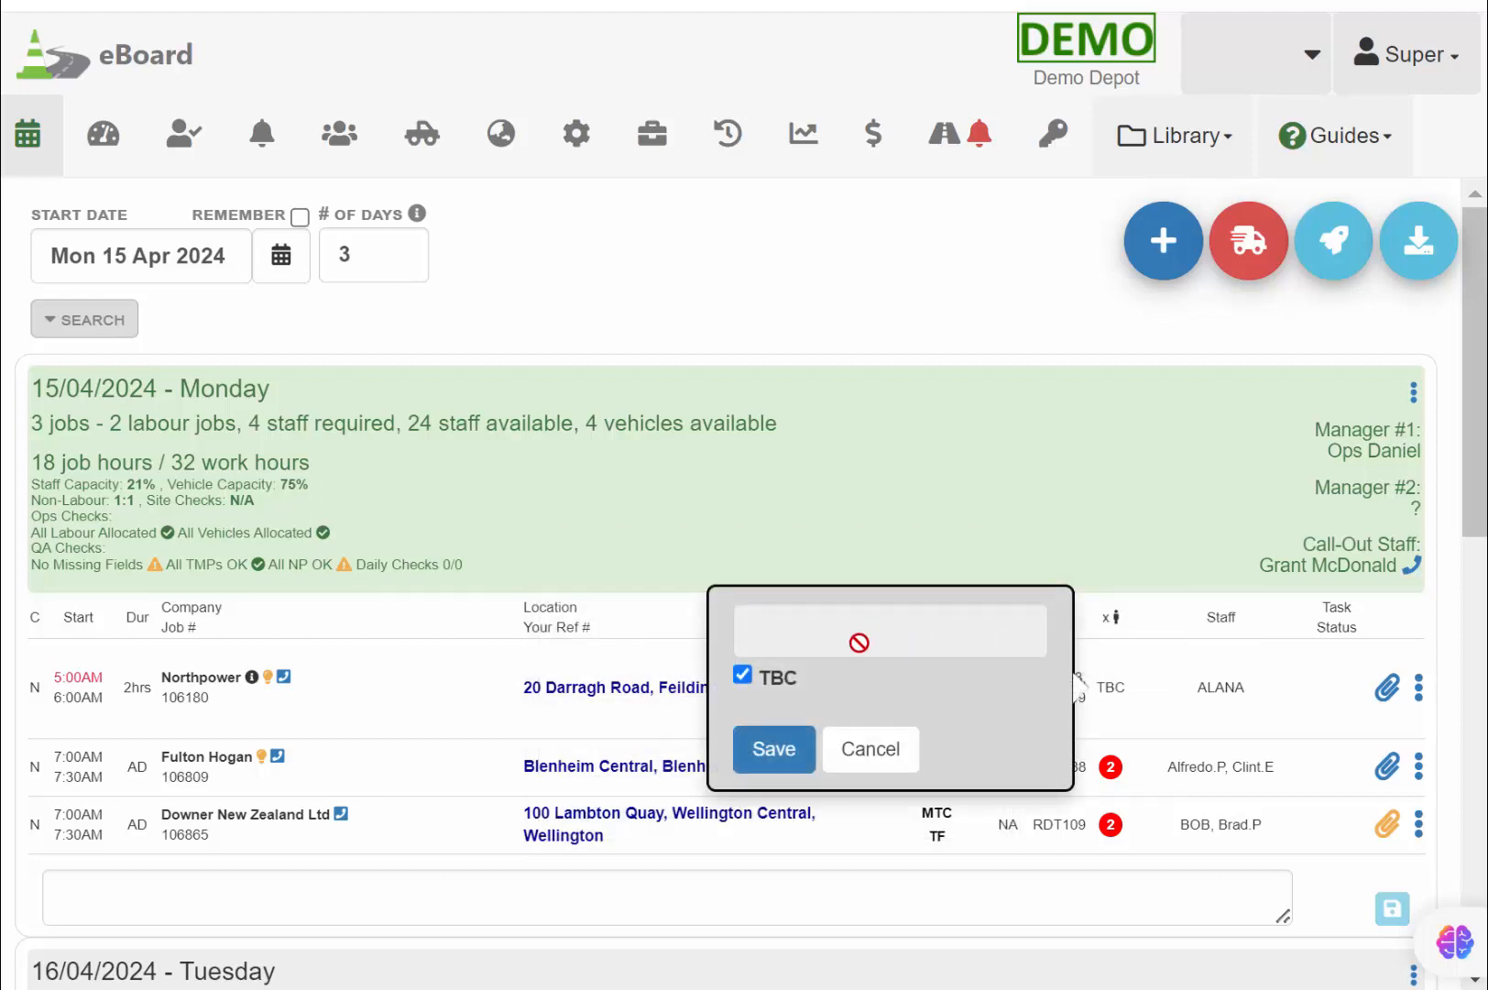
pyautogui.click(766, 679)
pyautogui.click(751, 603)
pyautogui.write('4')
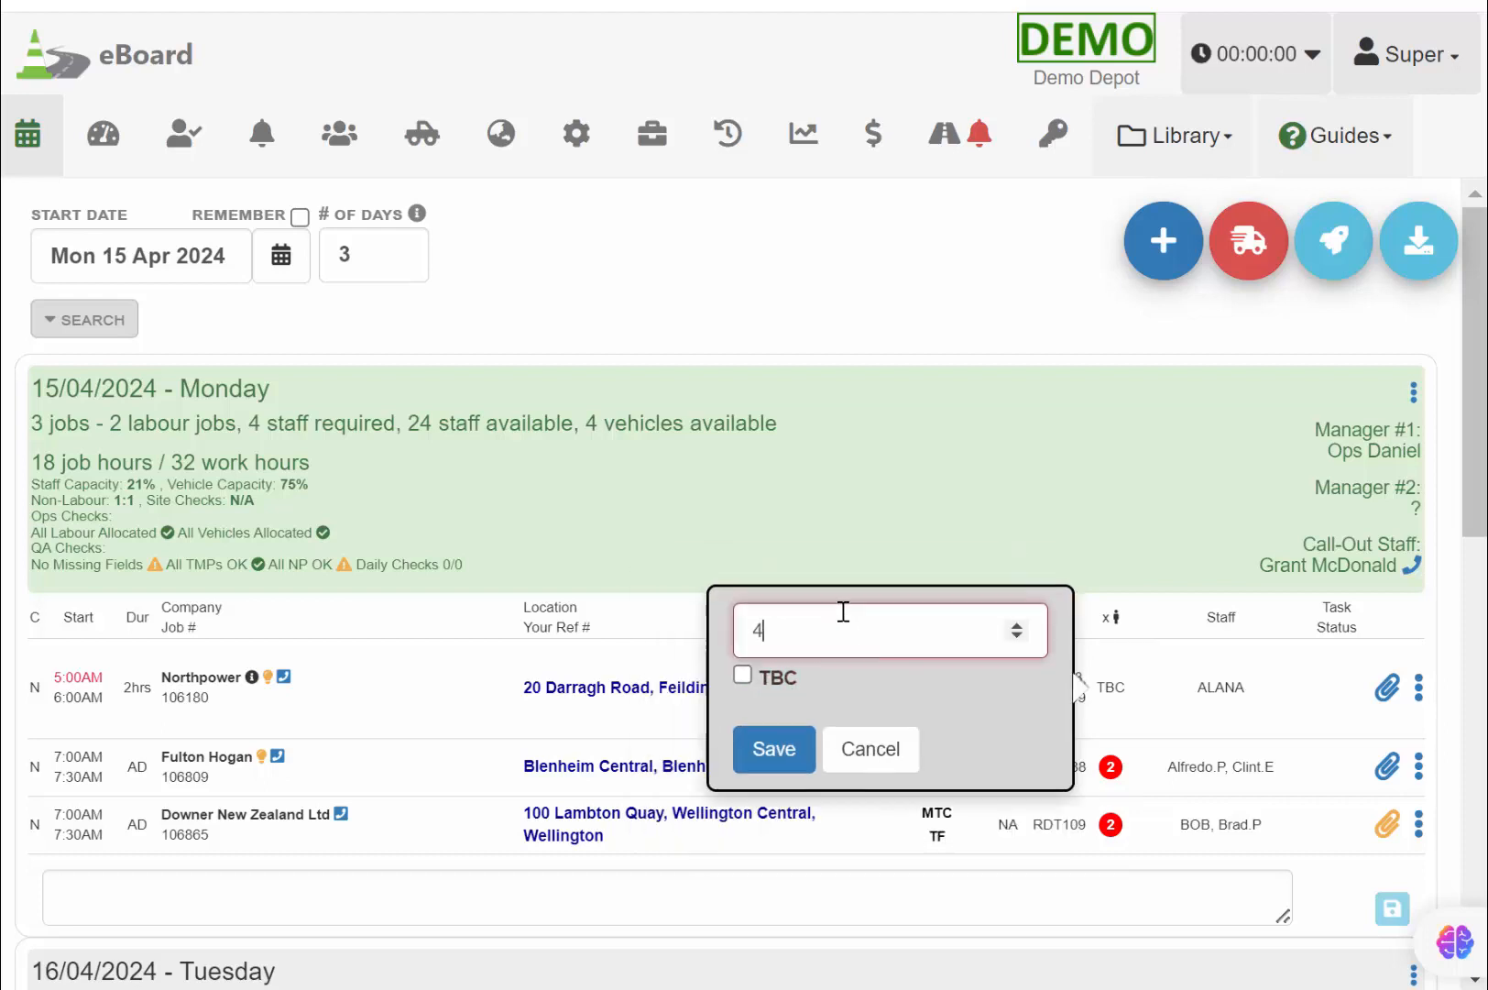
pyautogui.click(777, 746)
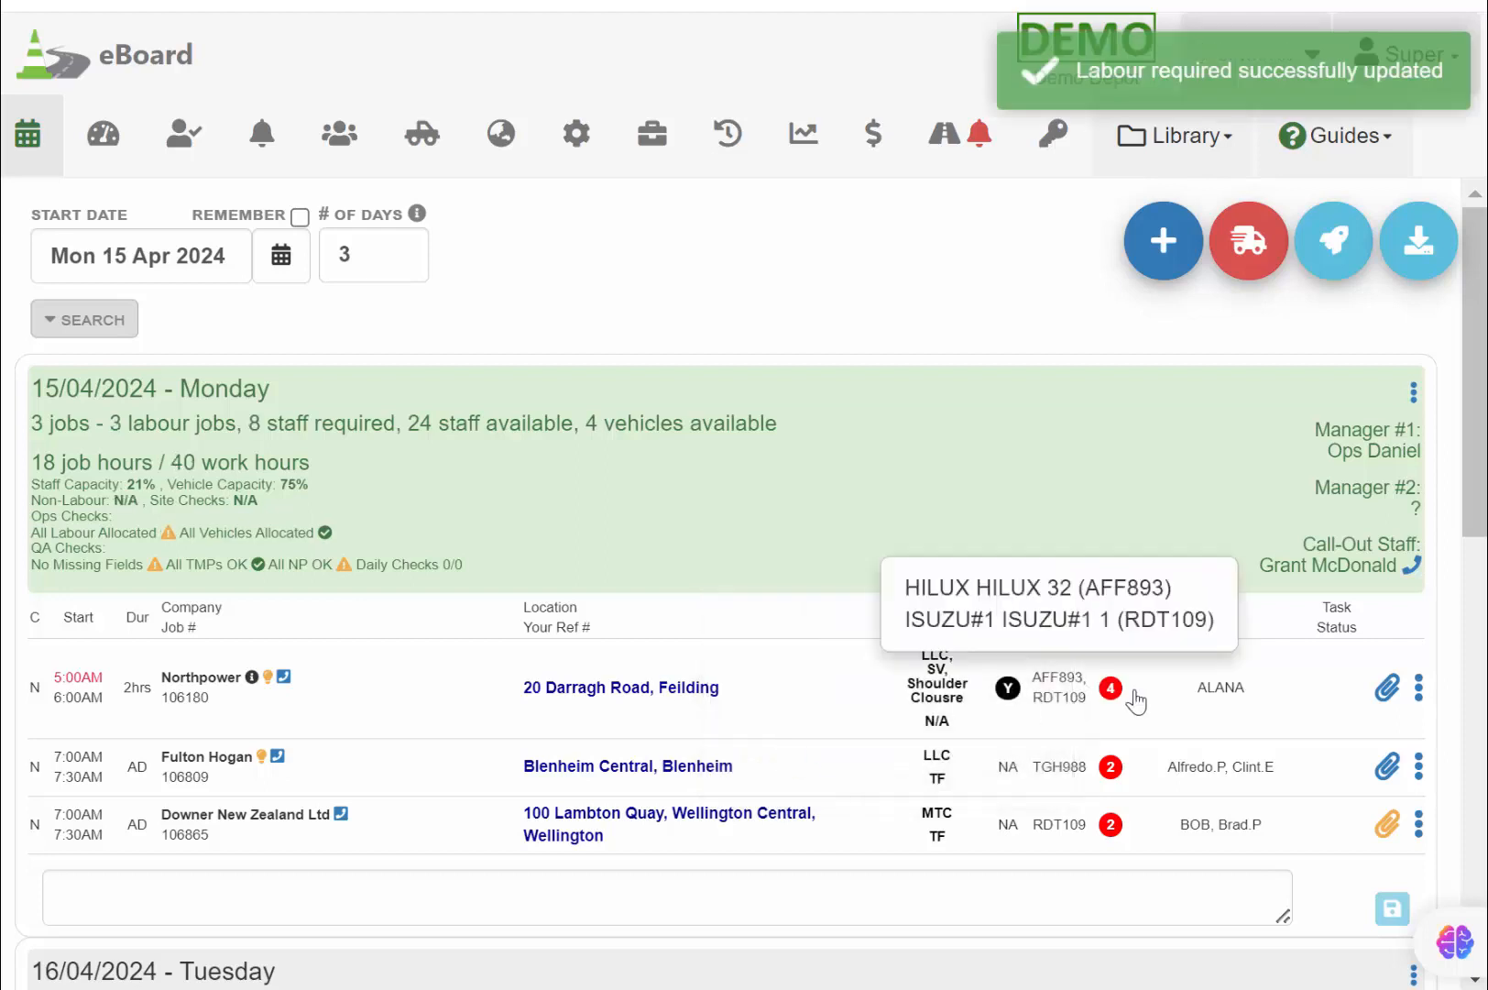
# Try adding three more staff members to the Northpower job, review the competency alerts, and cancel the allocation
pyautogui.click(1219, 695)
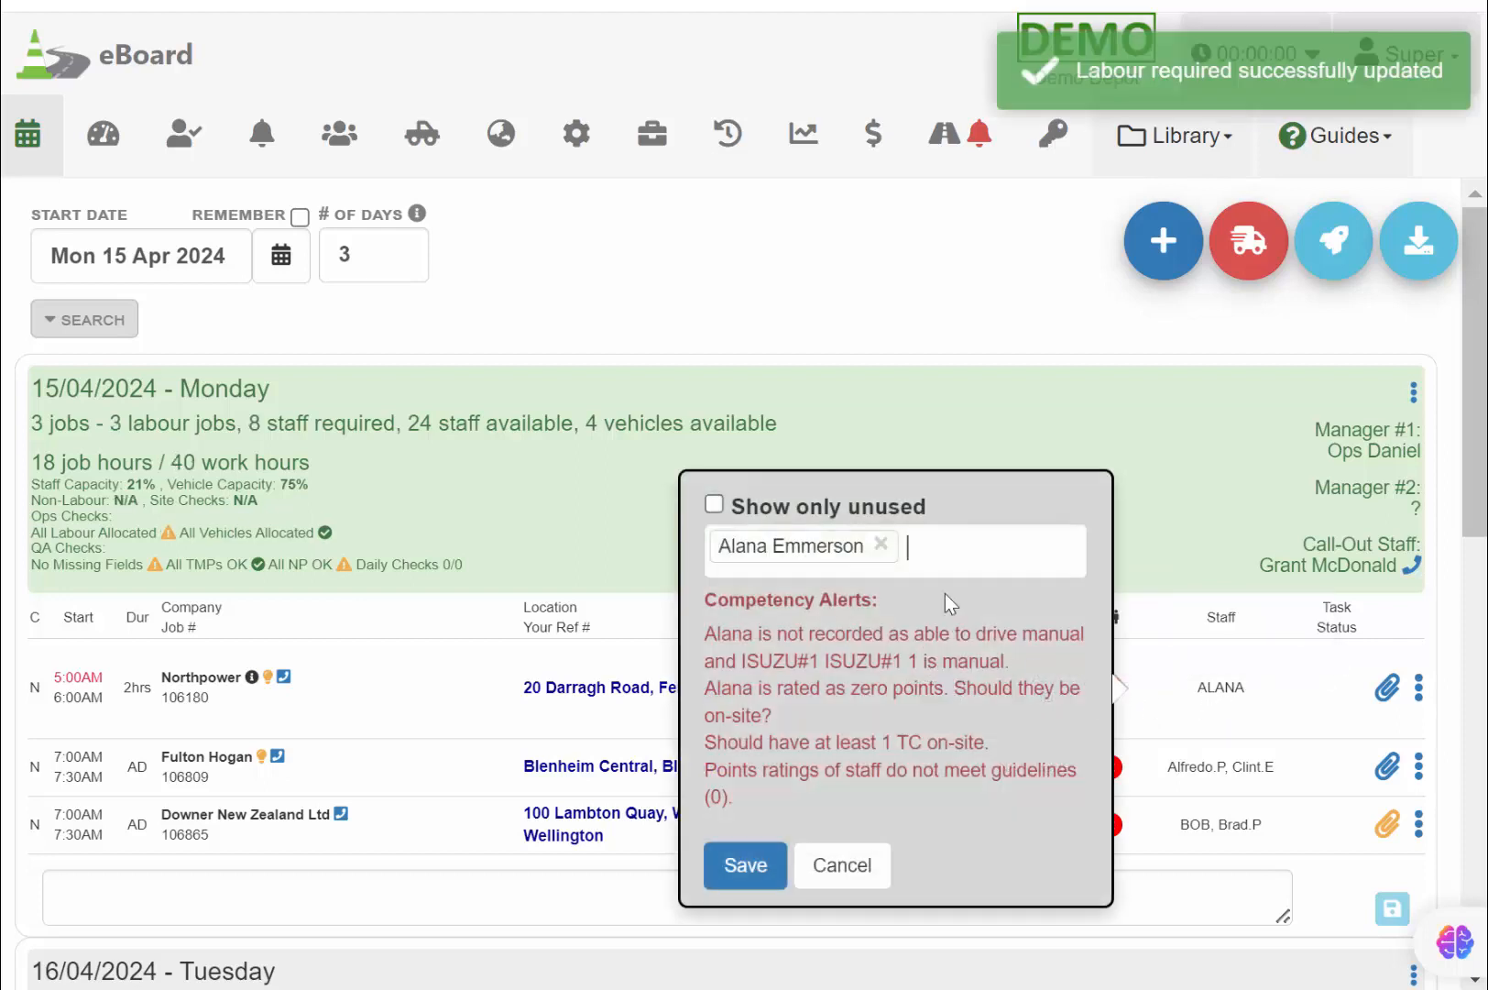
pyautogui.click(966, 538)
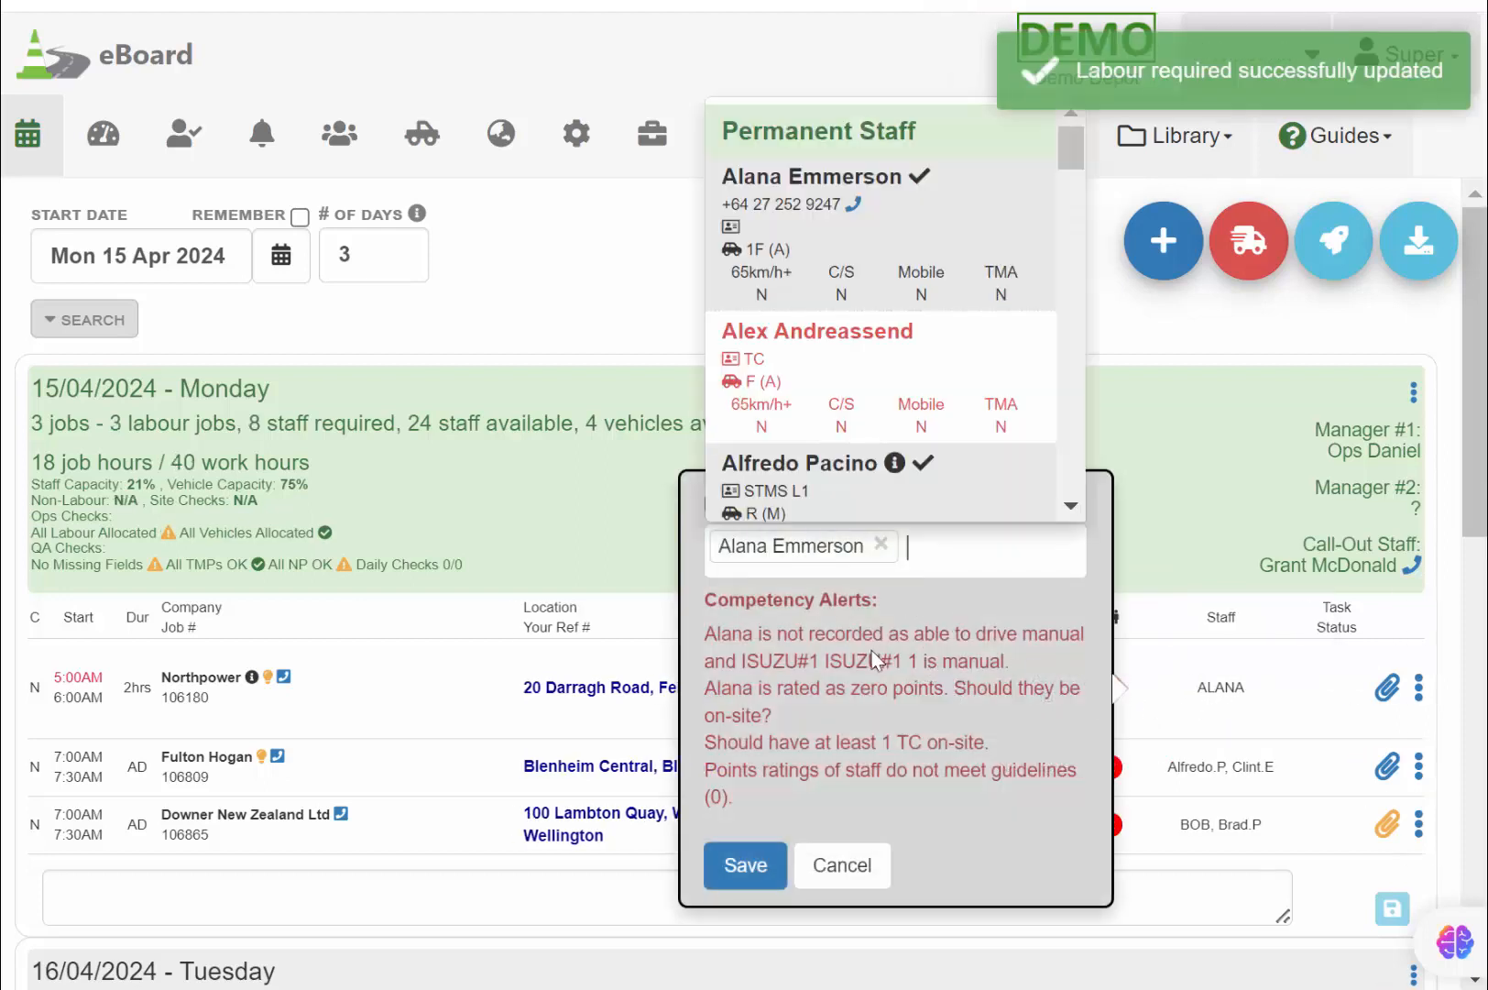
pyautogui.click(846, 493)
pyautogui.click(902, 561)
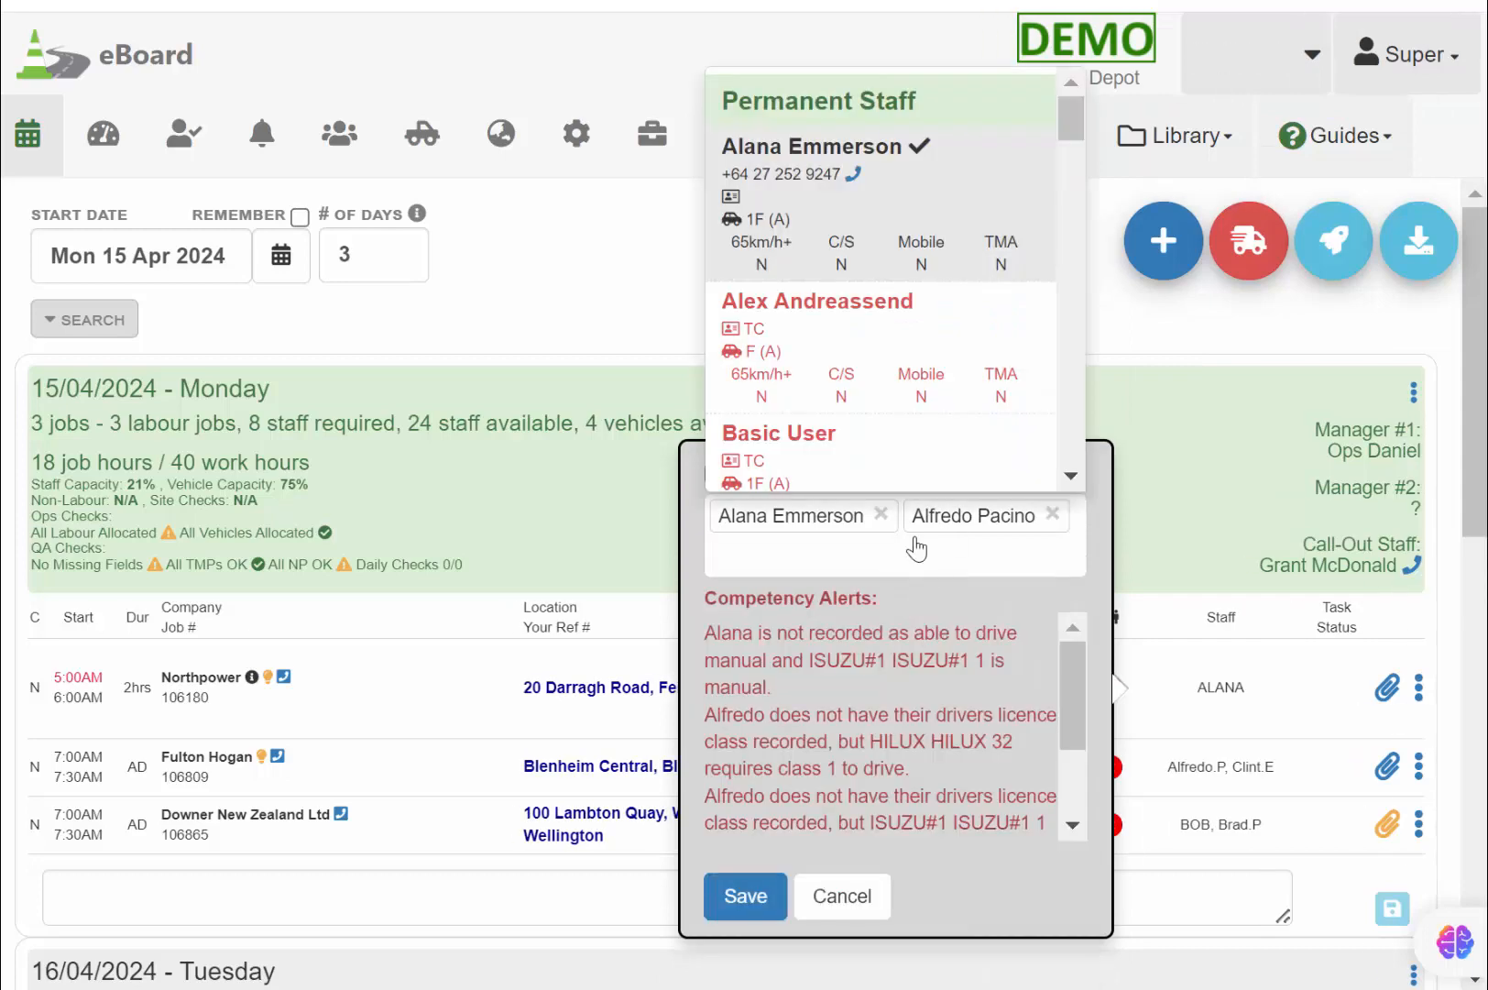
pyautogui.click(857, 465)
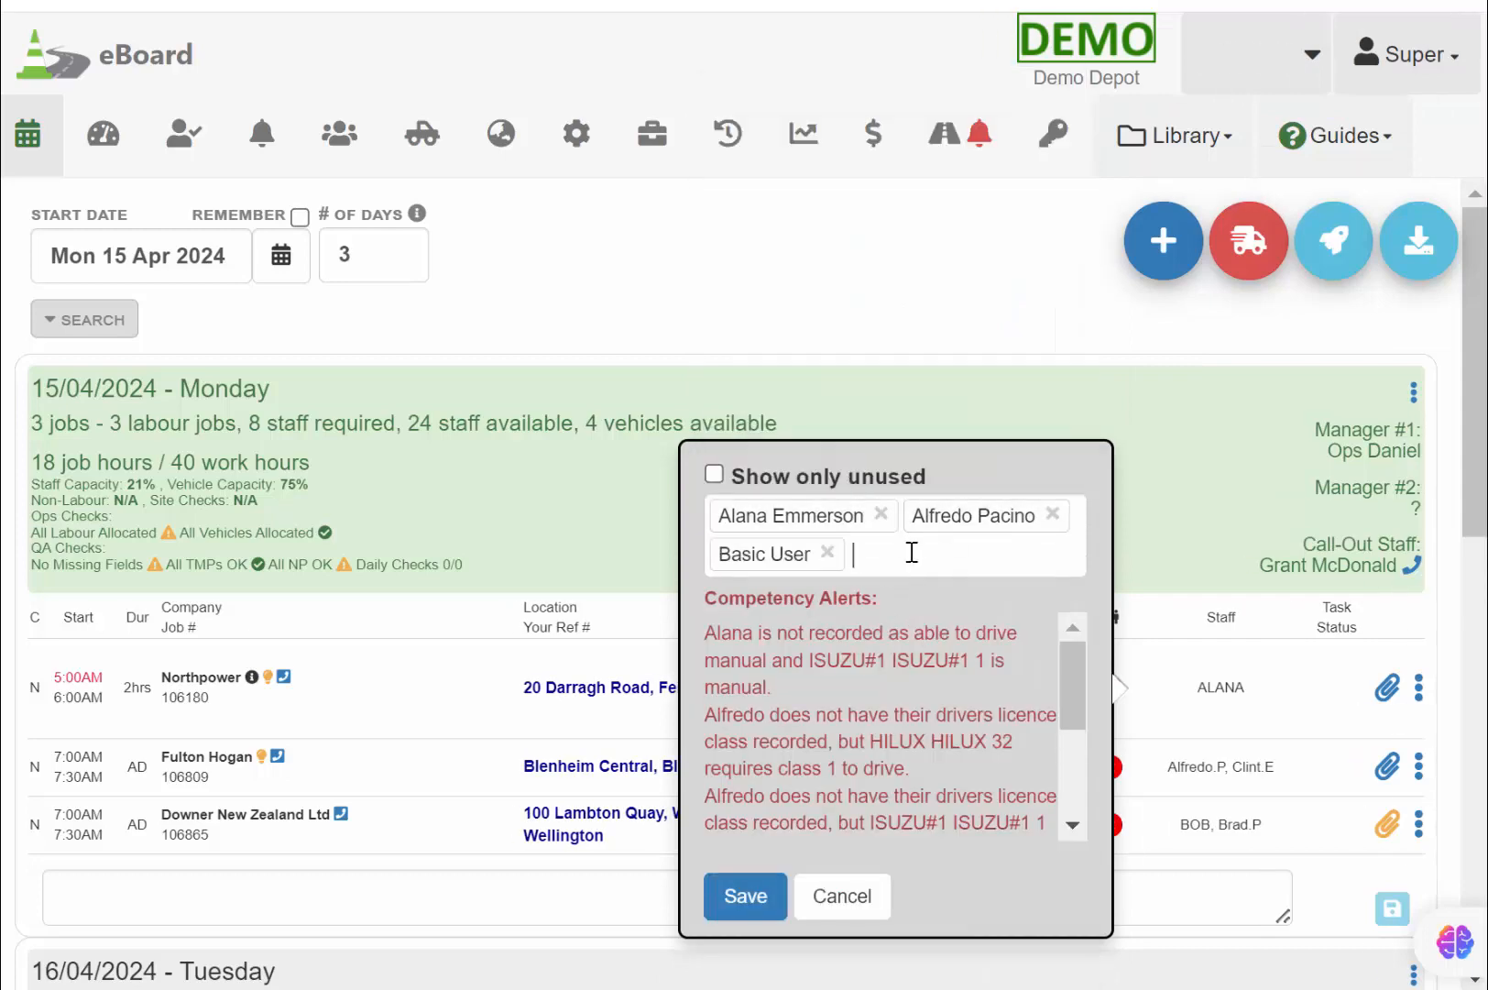
pyautogui.click(914, 548)
pyautogui.scroll(-3, 1078, 141)
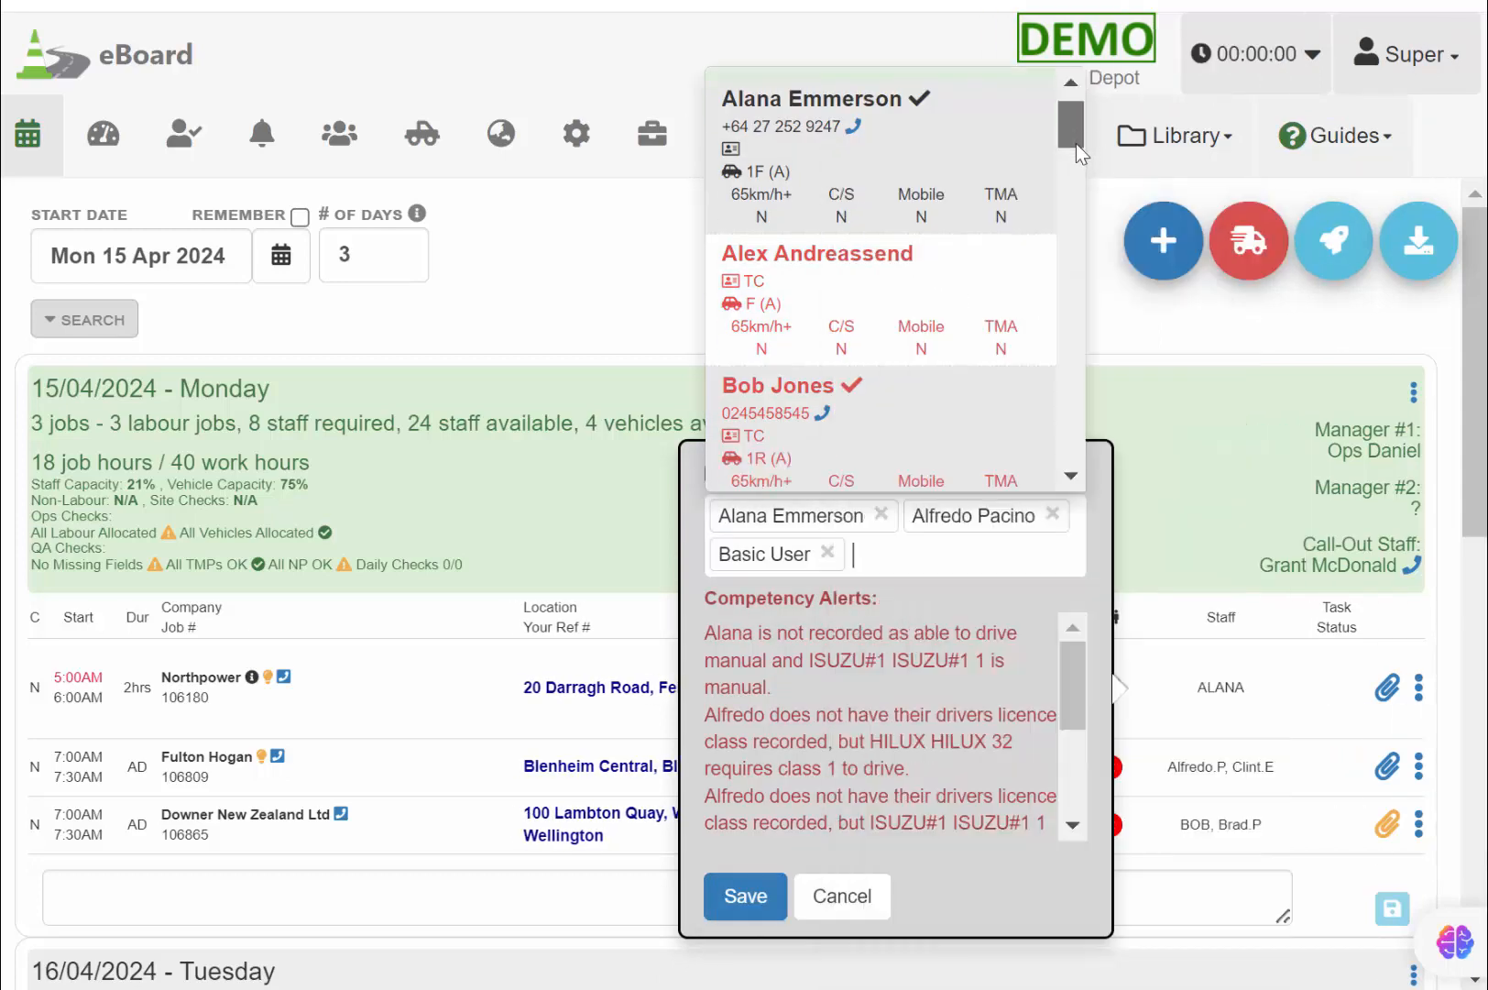
pyautogui.click(923, 264)
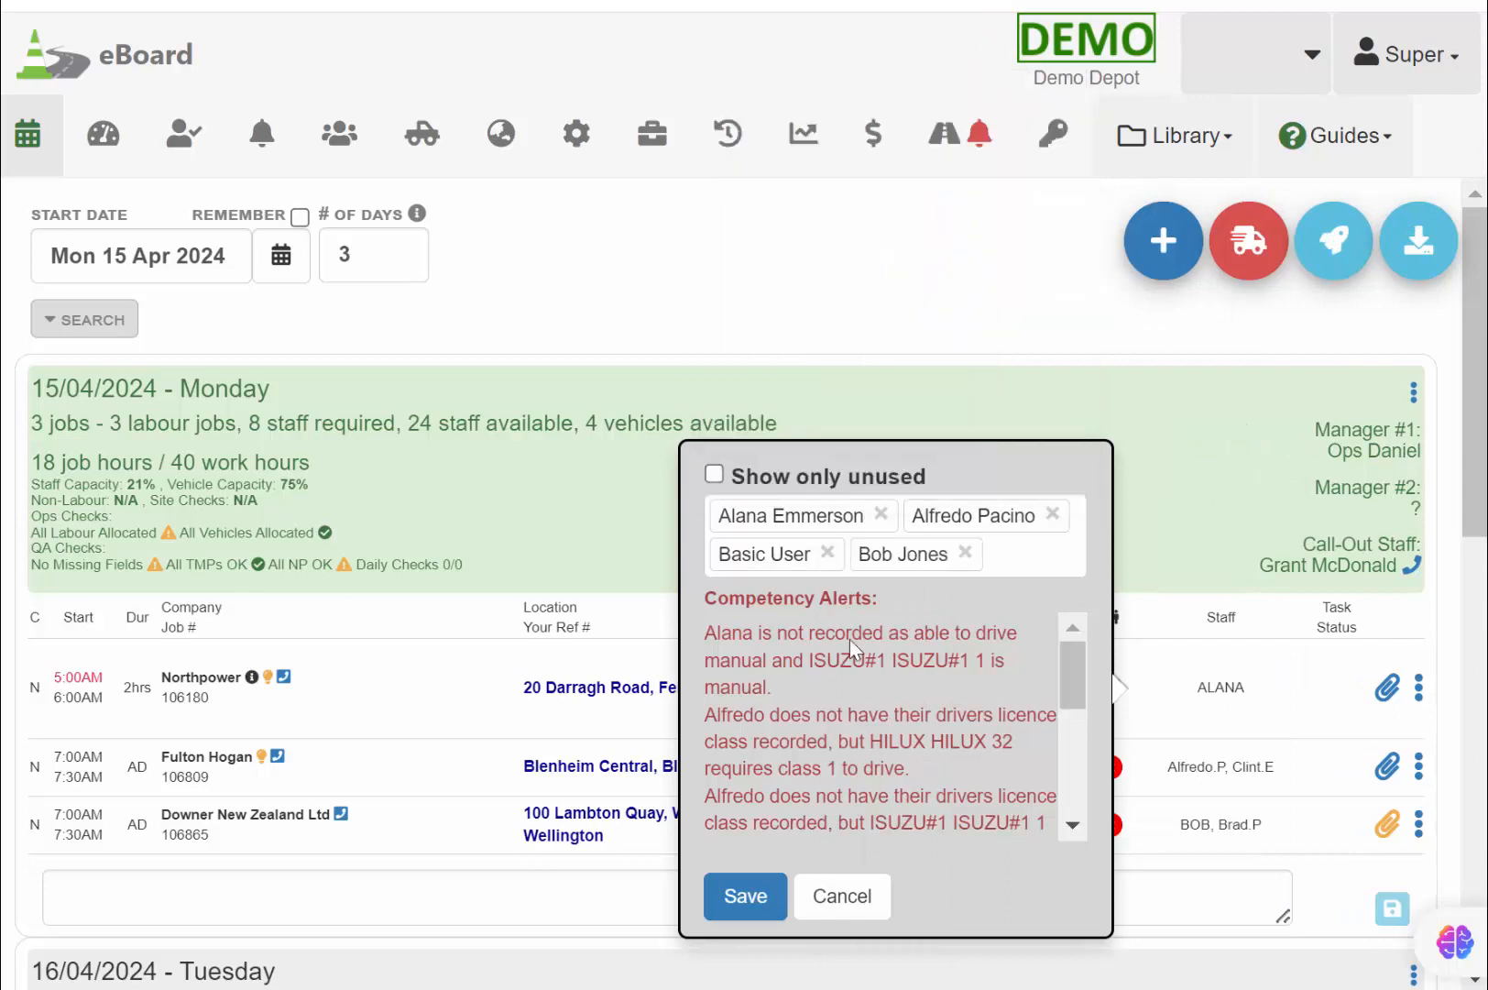
pyautogui.click(1003, 554)
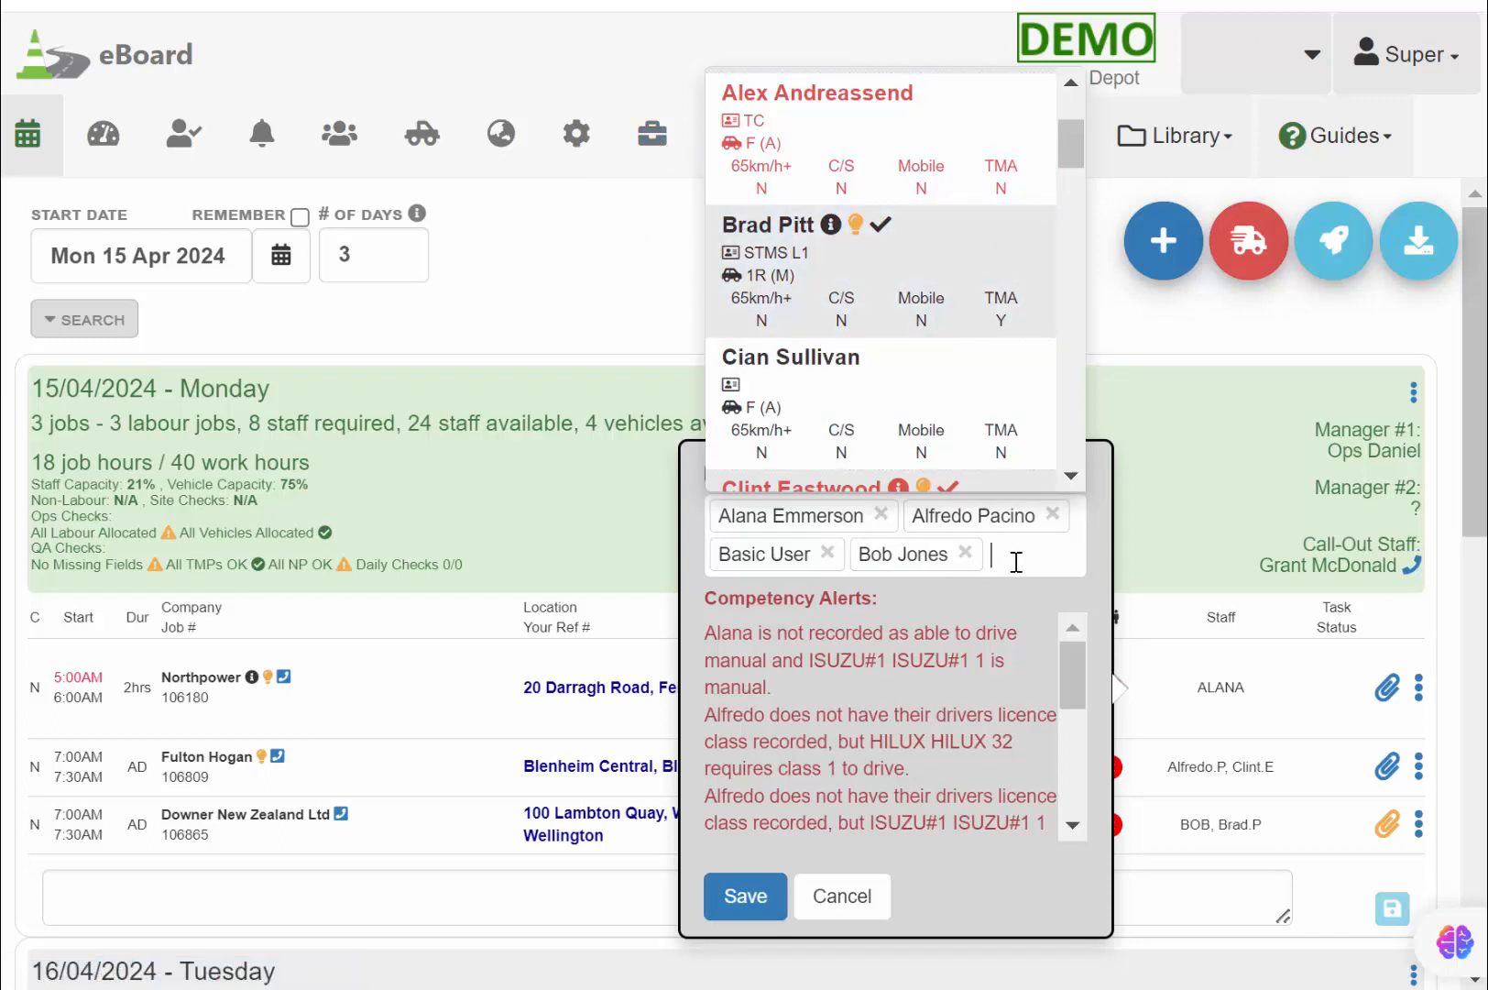
pyautogui.click(882, 894)
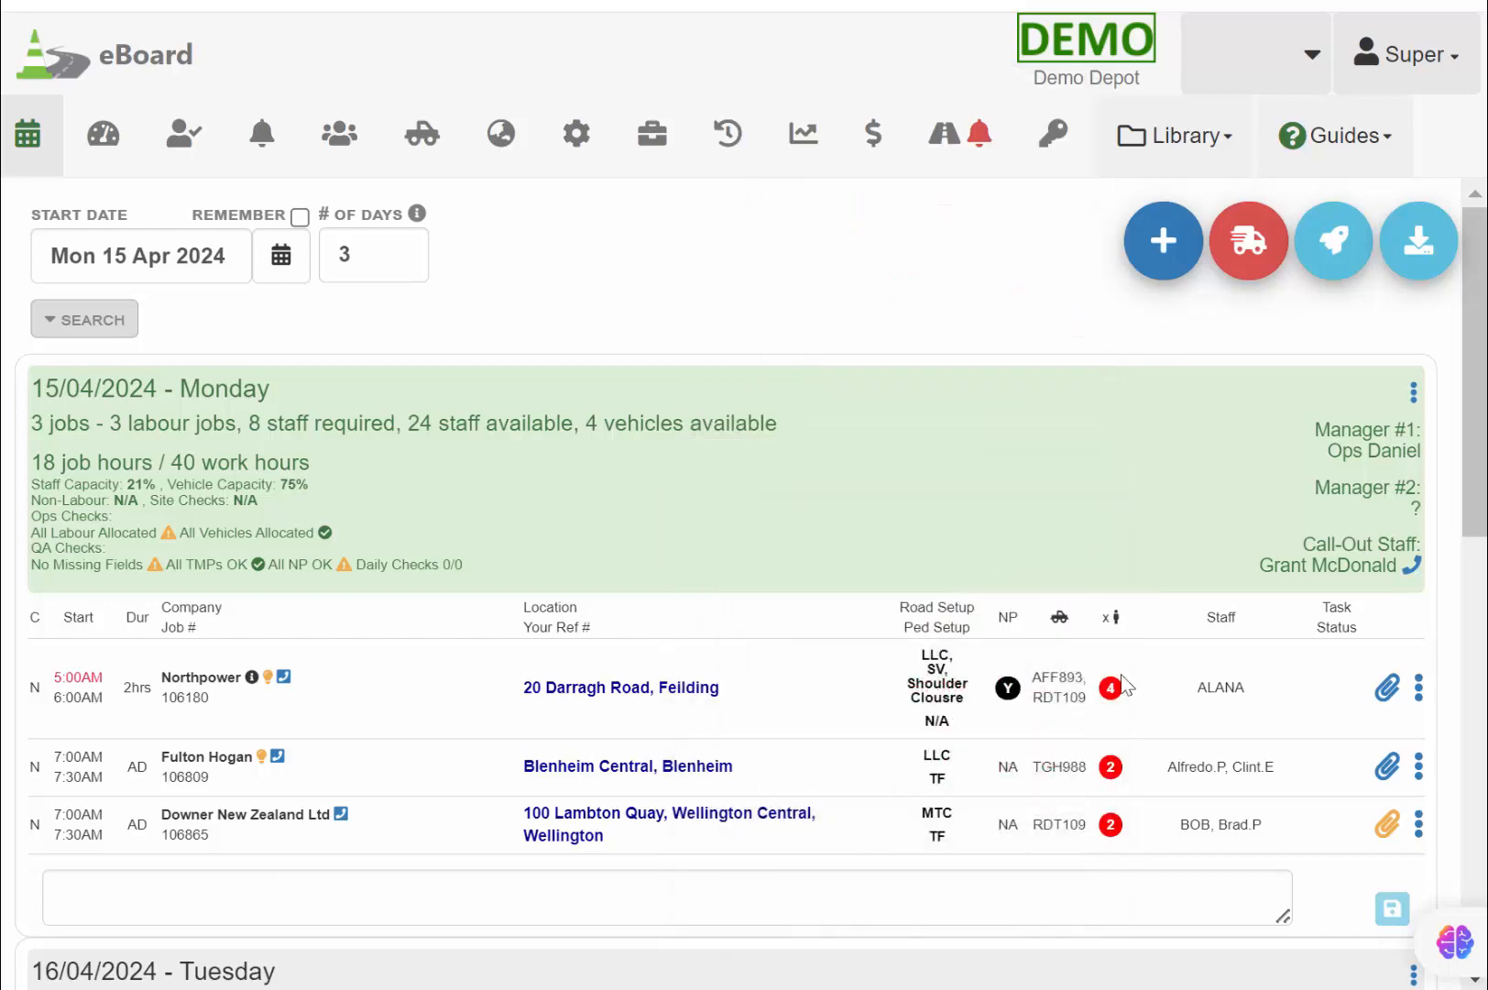
# Switch the job board to Warp Mode and save to return to the normal board view
pyautogui.click(1340, 242)
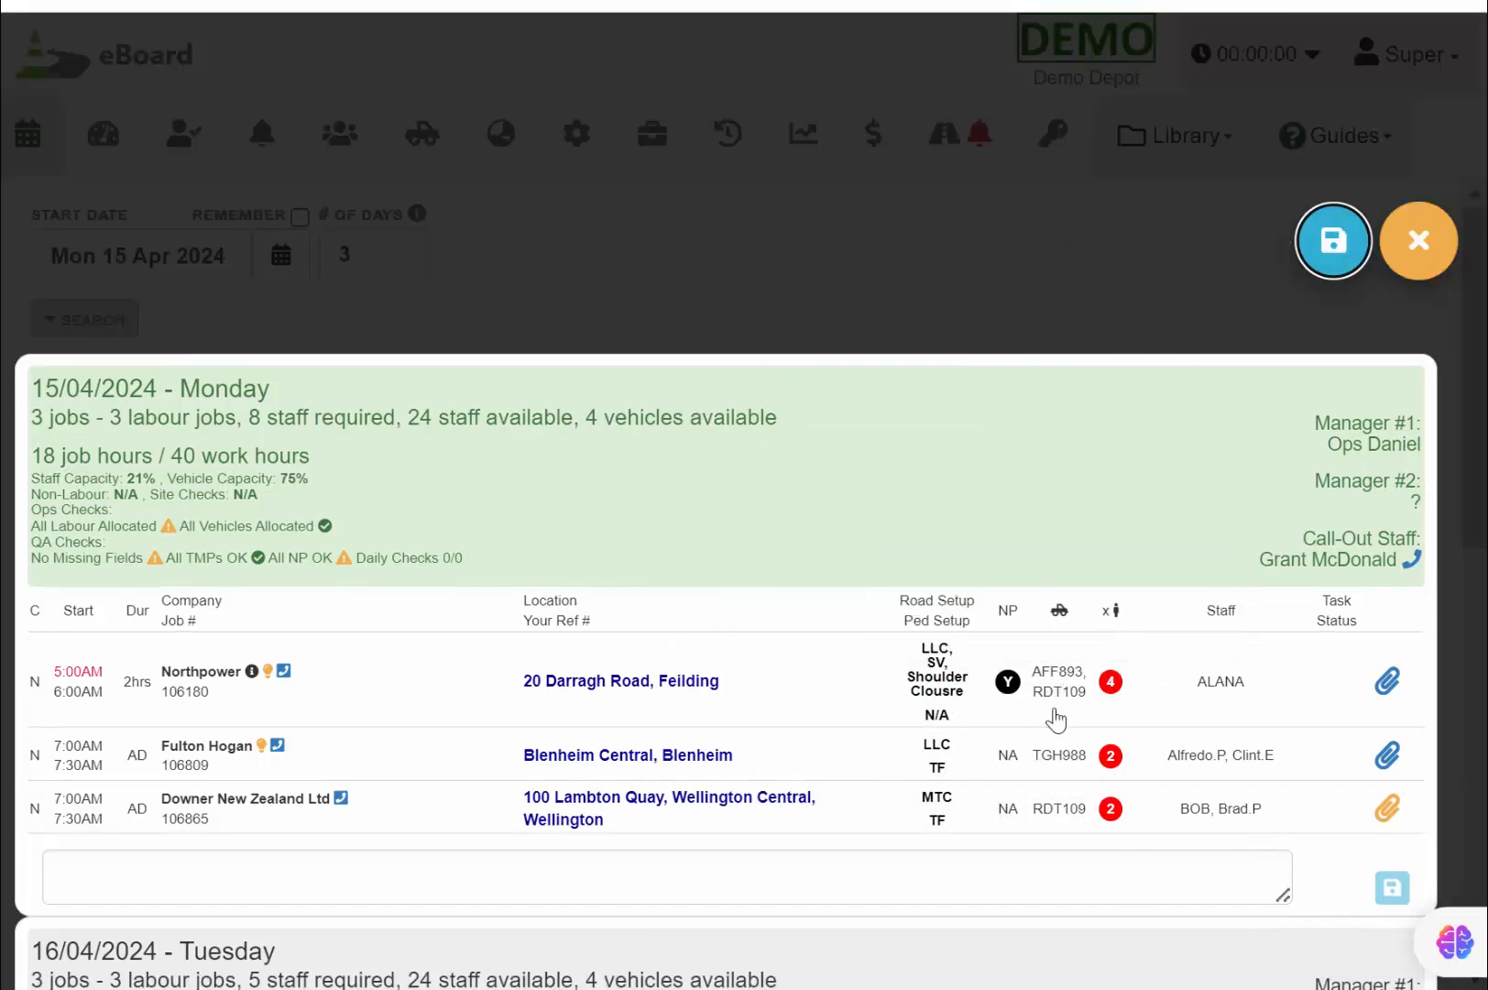
pyautogui.click(1331, 243)
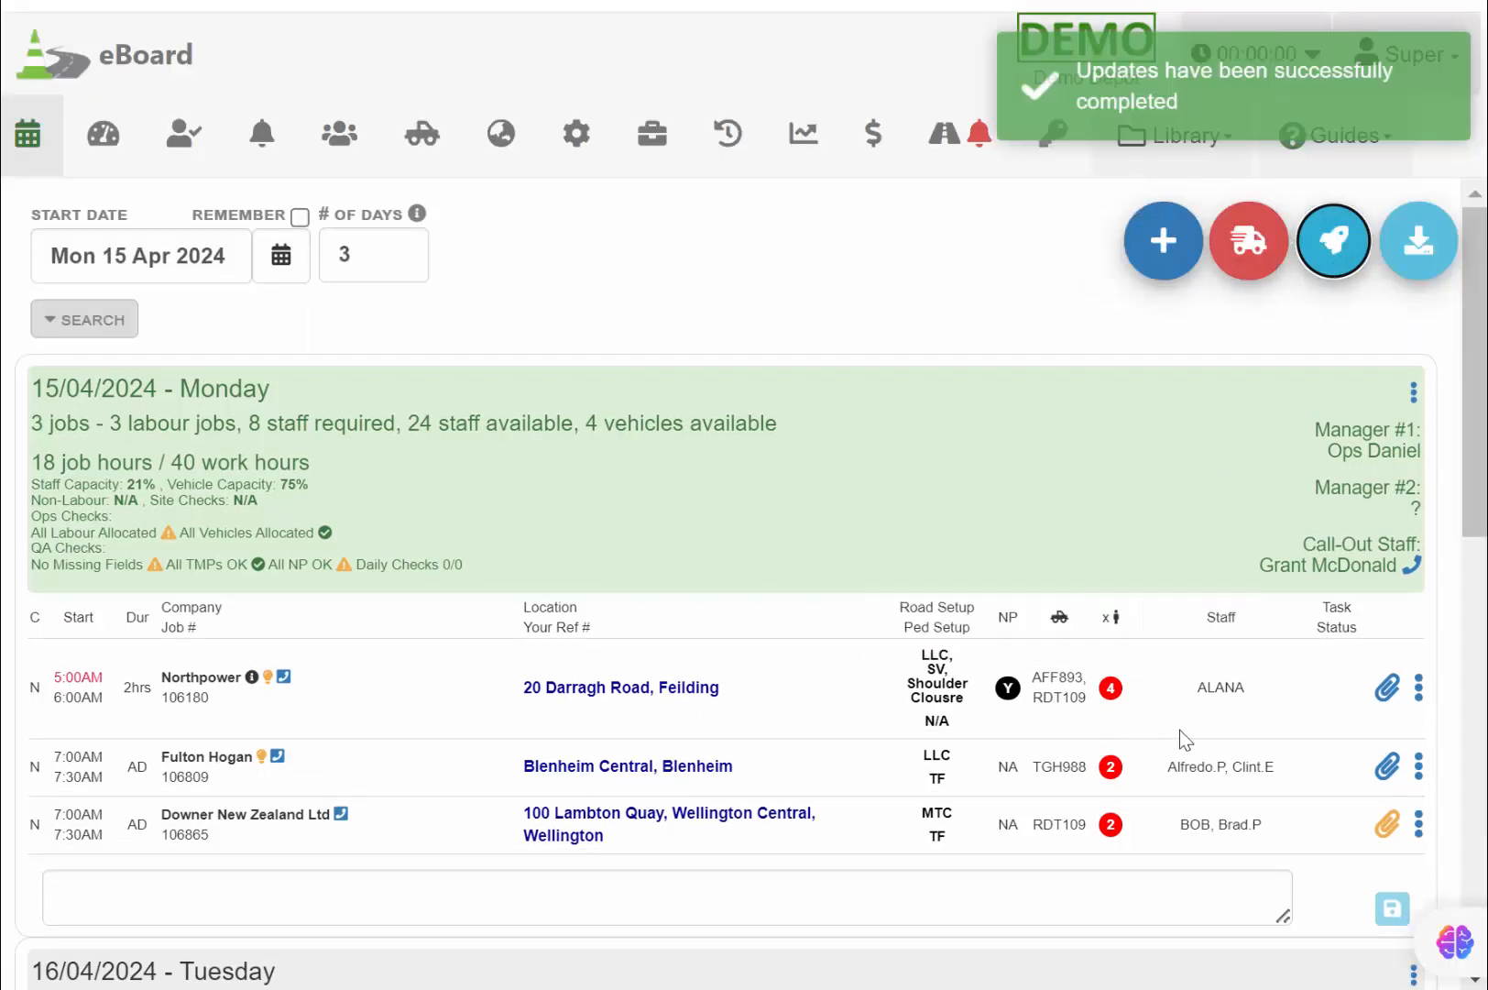
# Download the Northpower job's site-specific TMP (1).pdf, view it, and return to the job board
pyautogui.click(1385, 692)
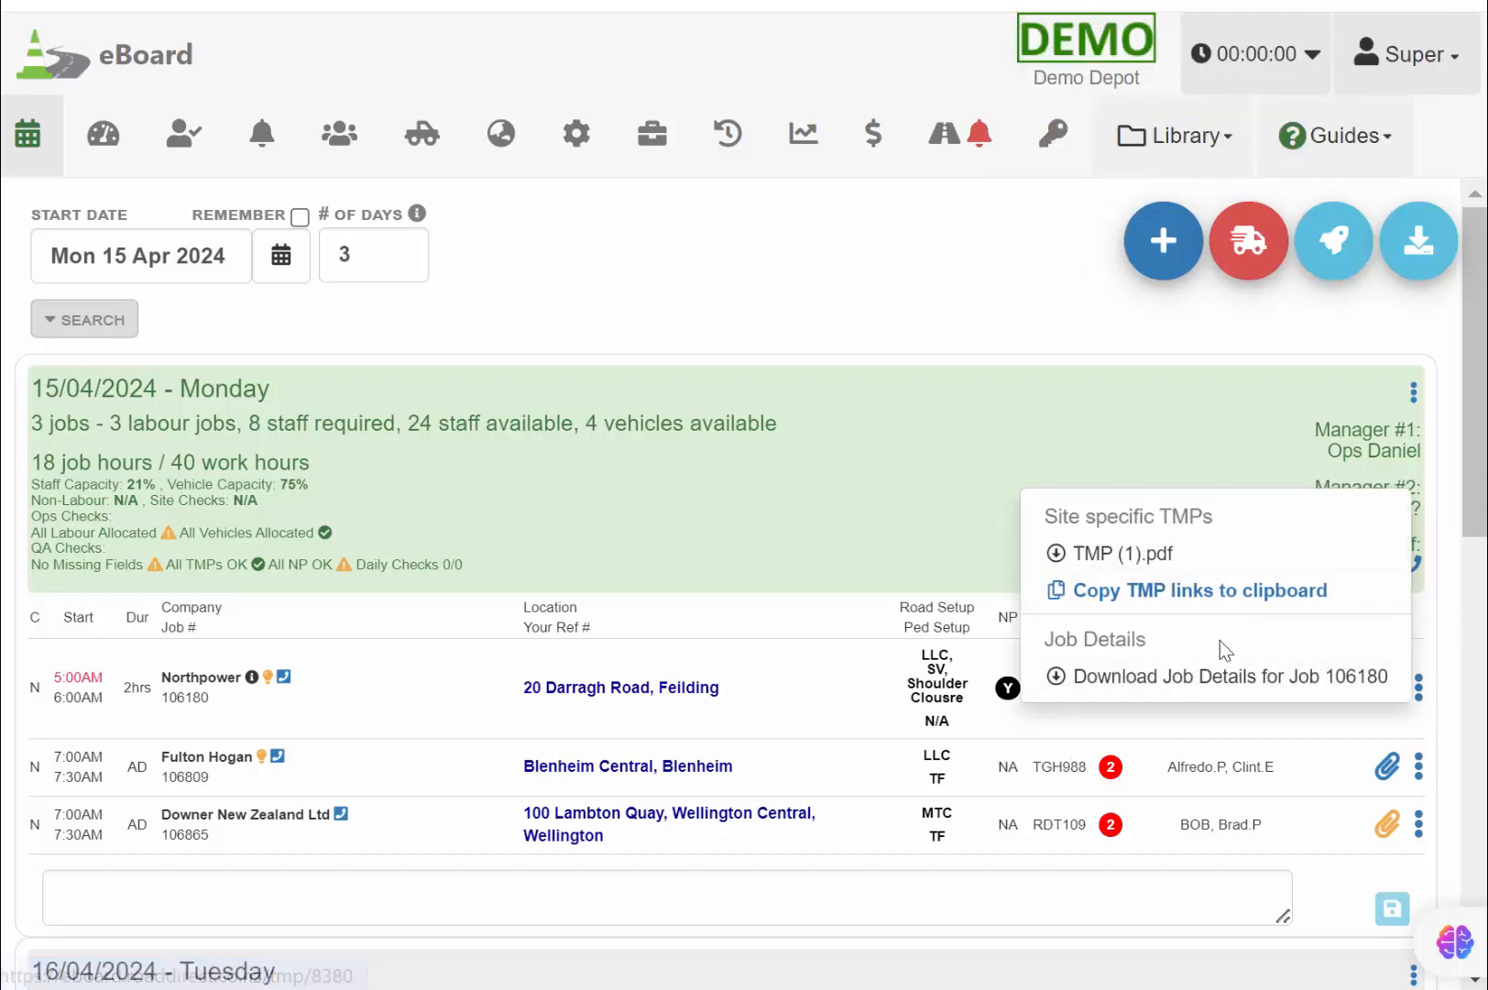
pyautogui.click(1145, 552)
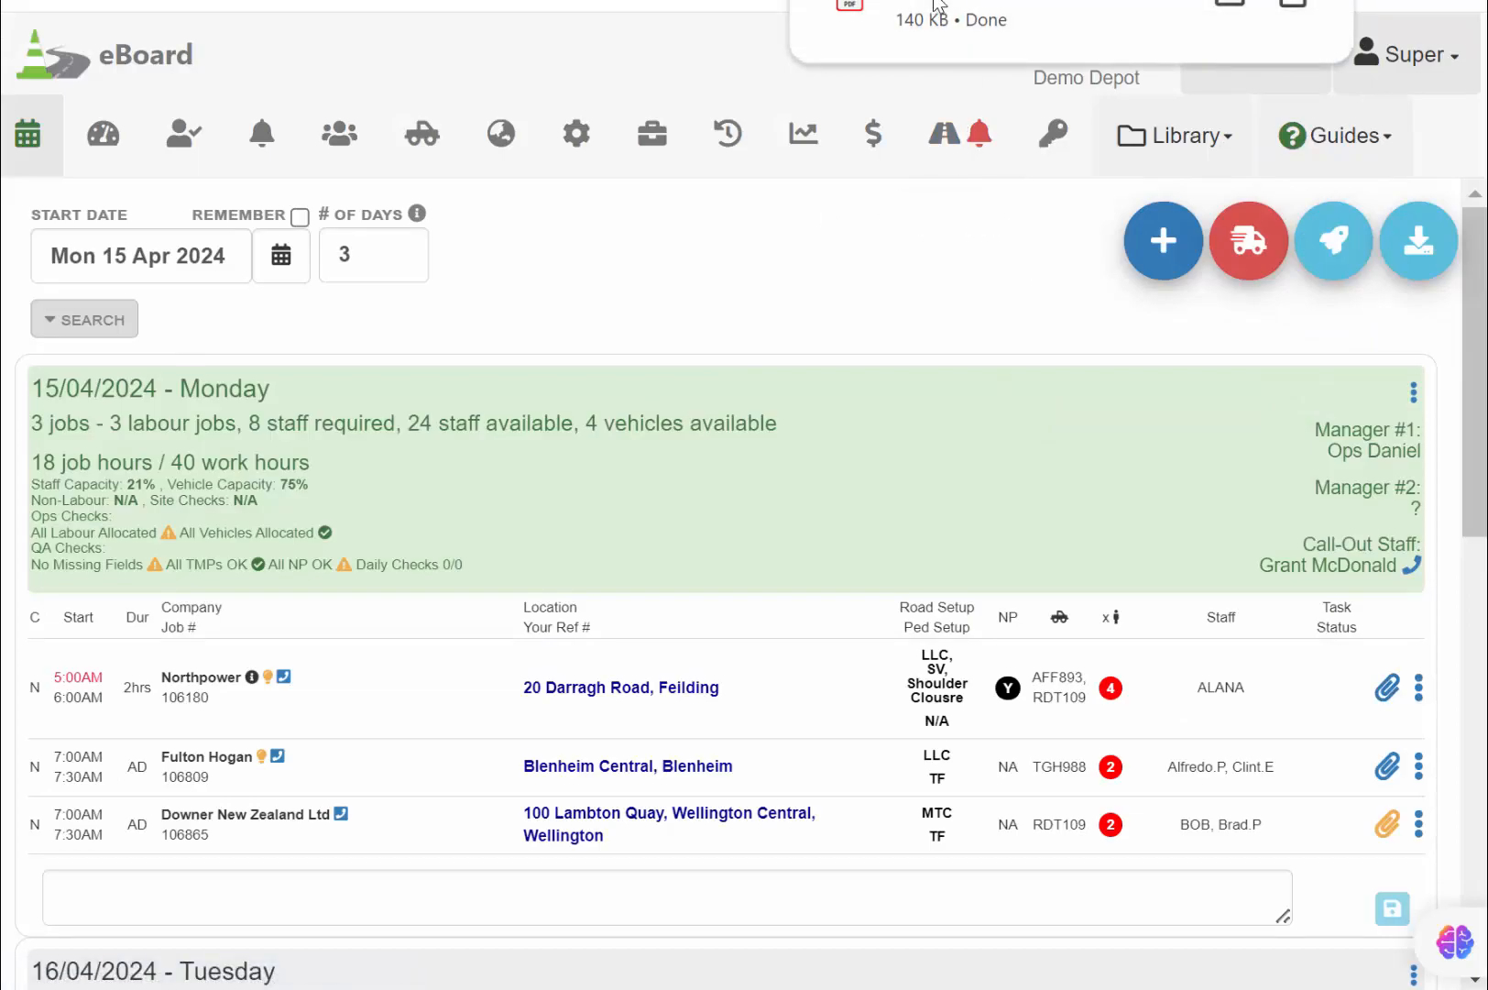
pyautogui.click(934, 11)
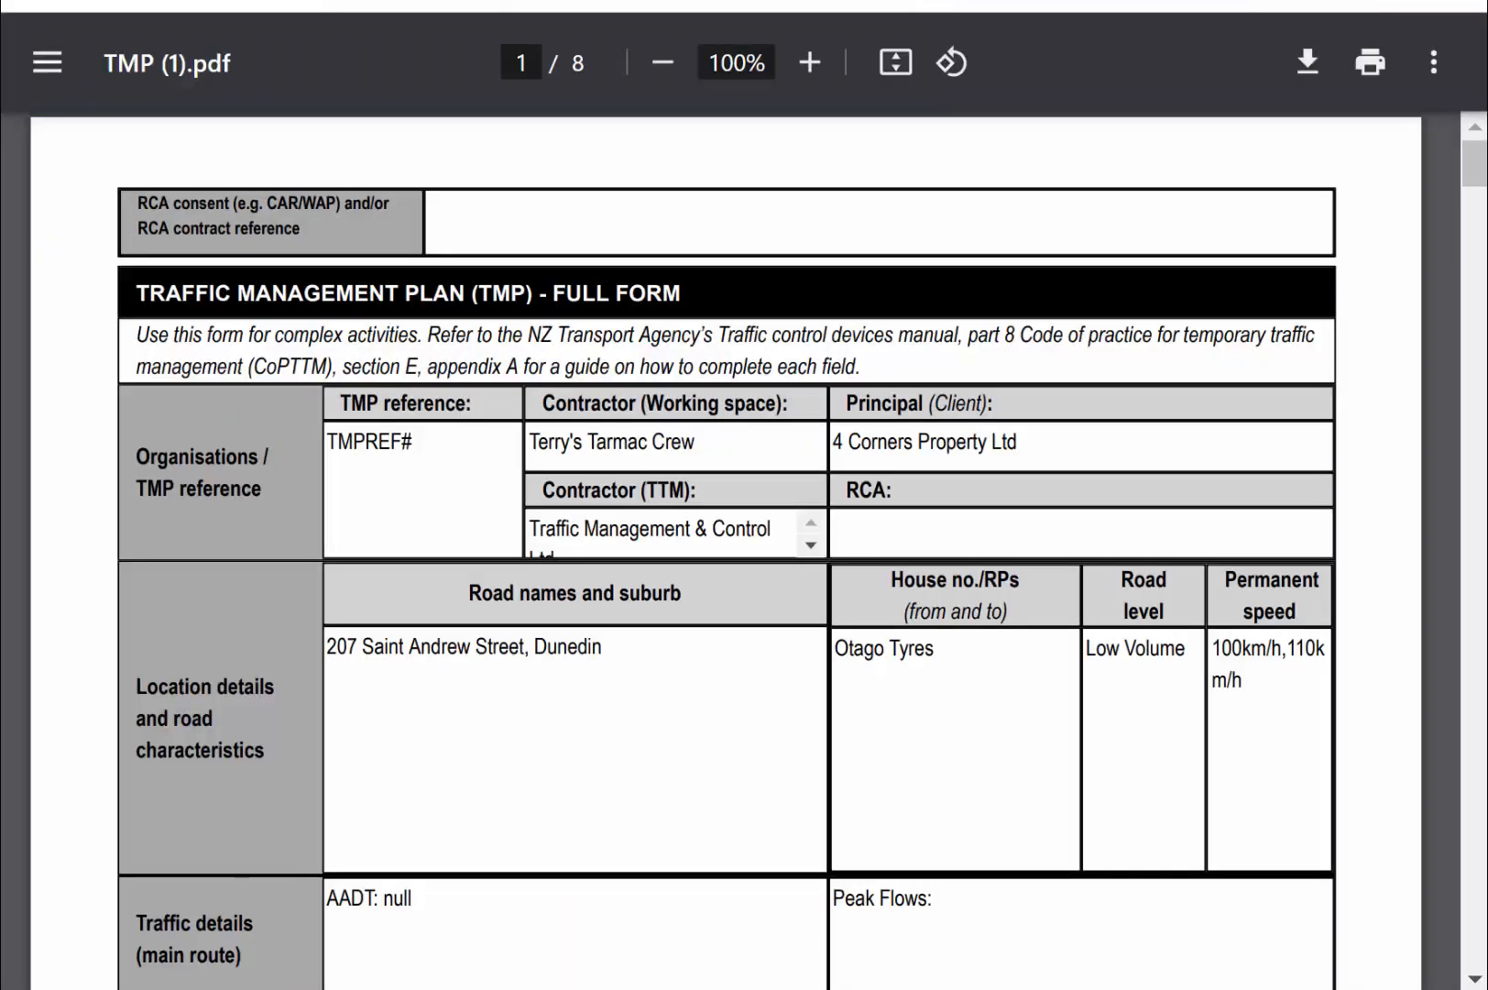
pyautogui.hotkey('ctrl', 'w')
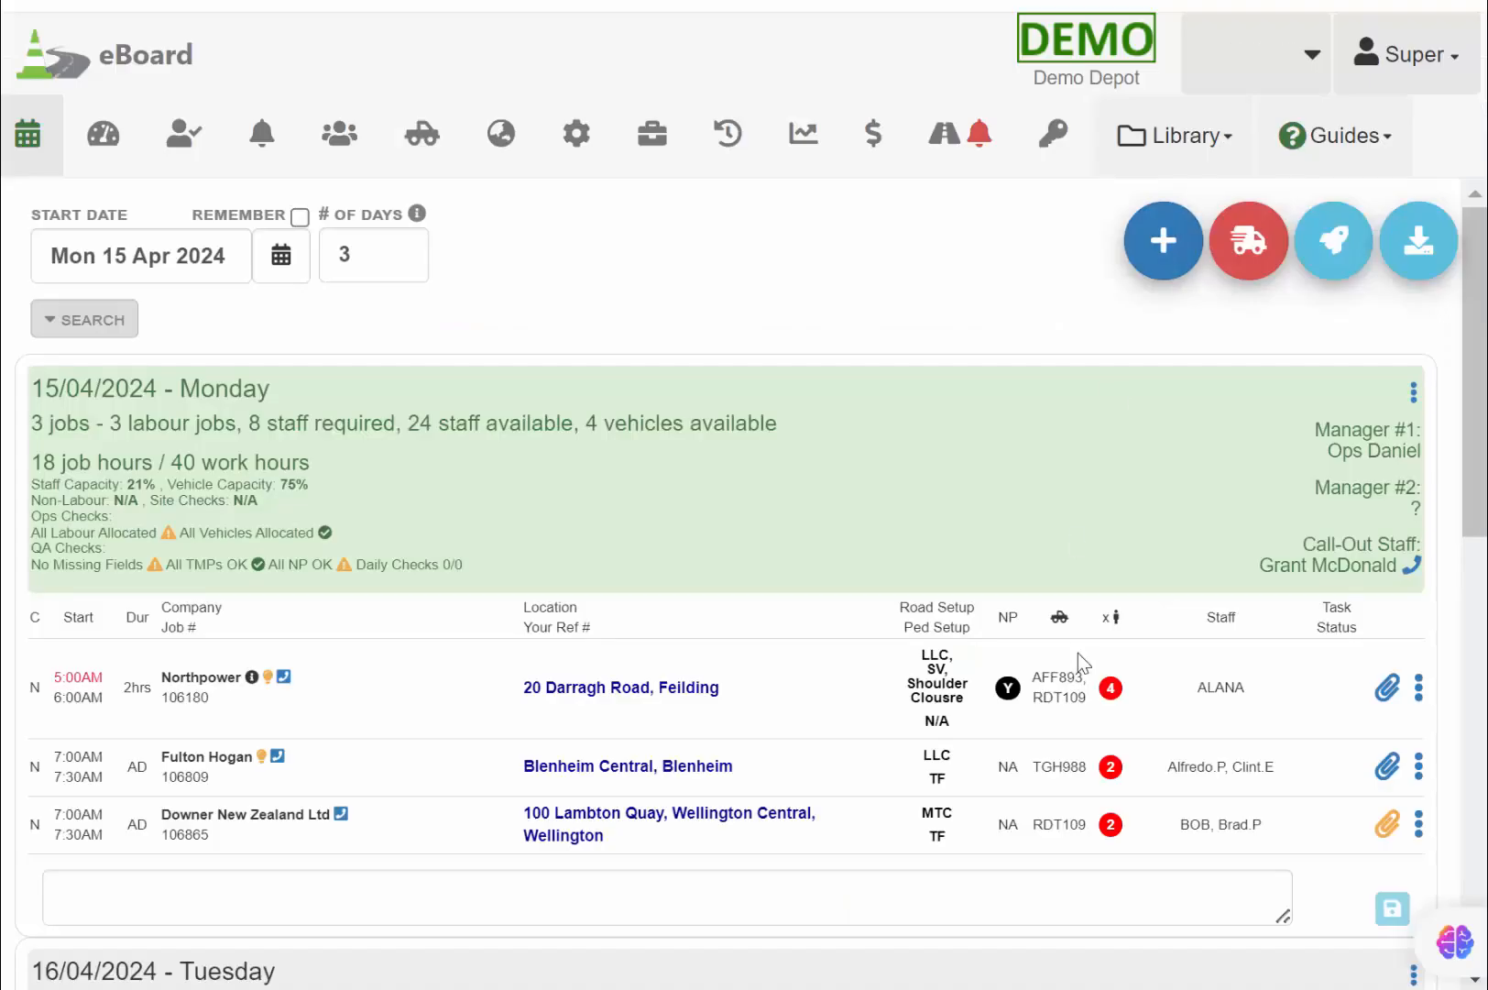
# Examine the actions available for the Northpower job, including the Quick Edits options
pyautogui.click(1420, 693)
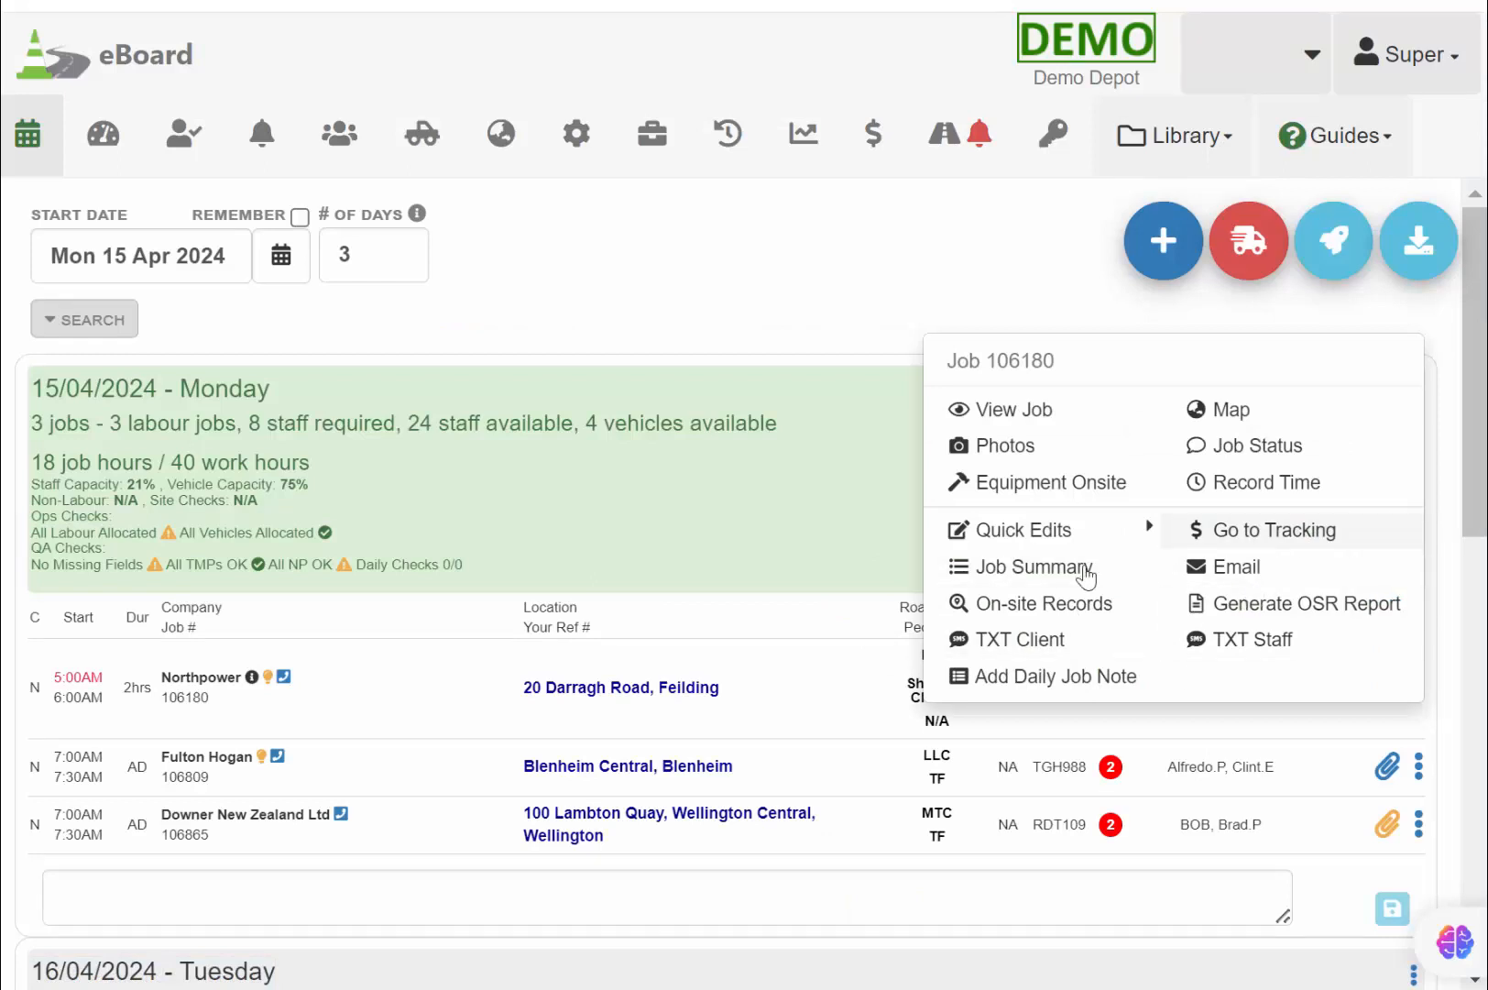
pyautogui.moveTo(1058, 541)
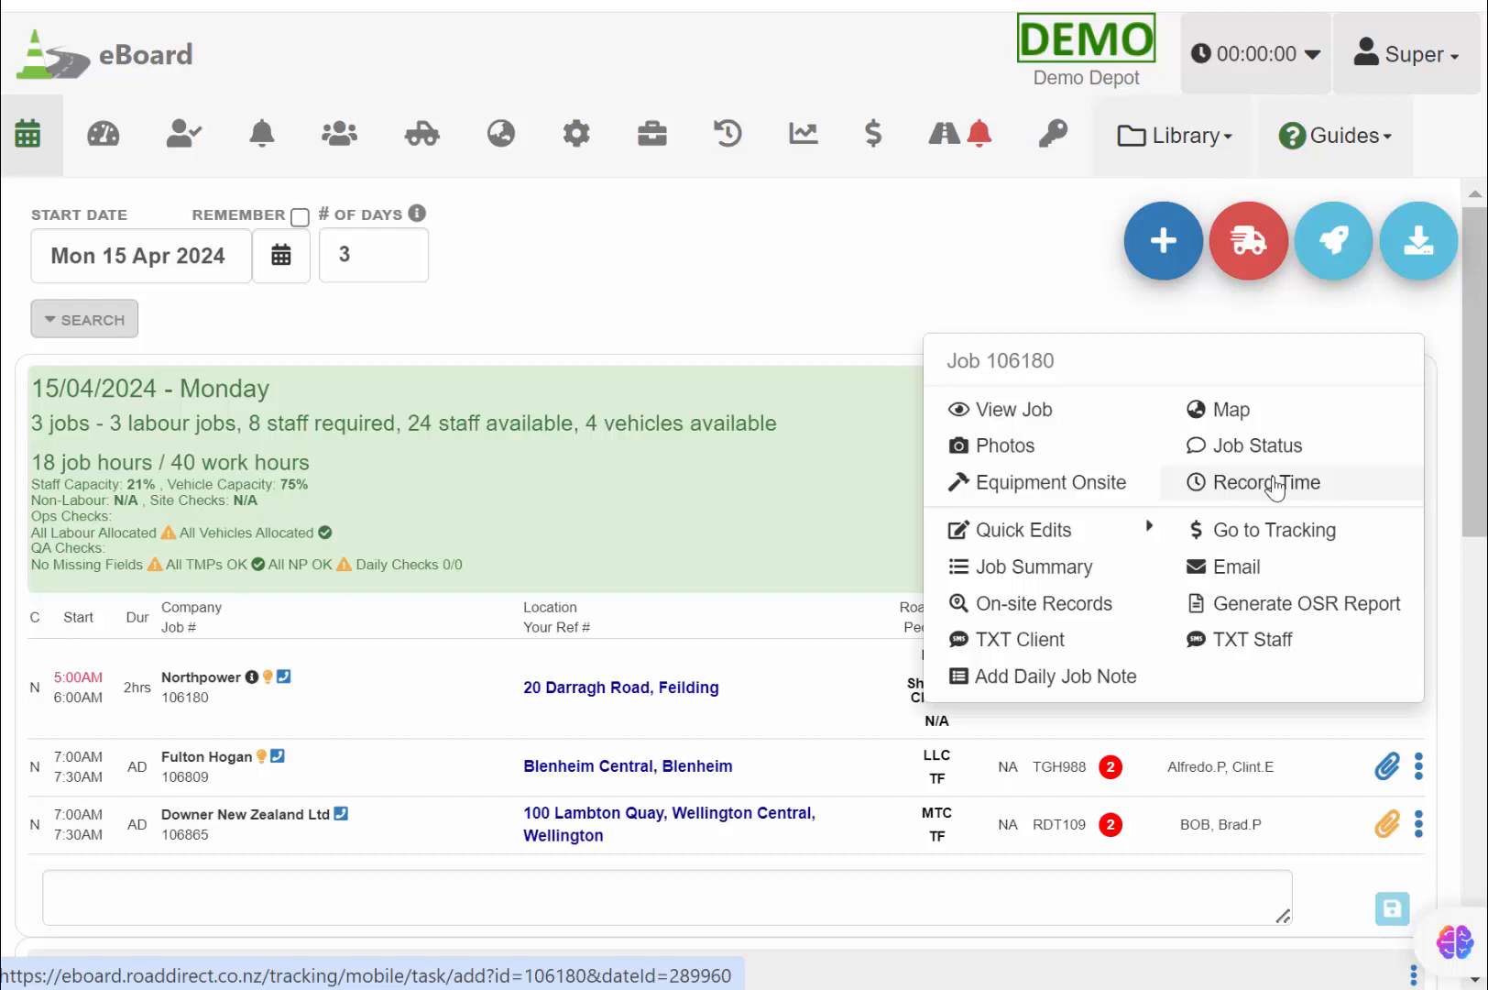
pyautogui.click(903, 307)
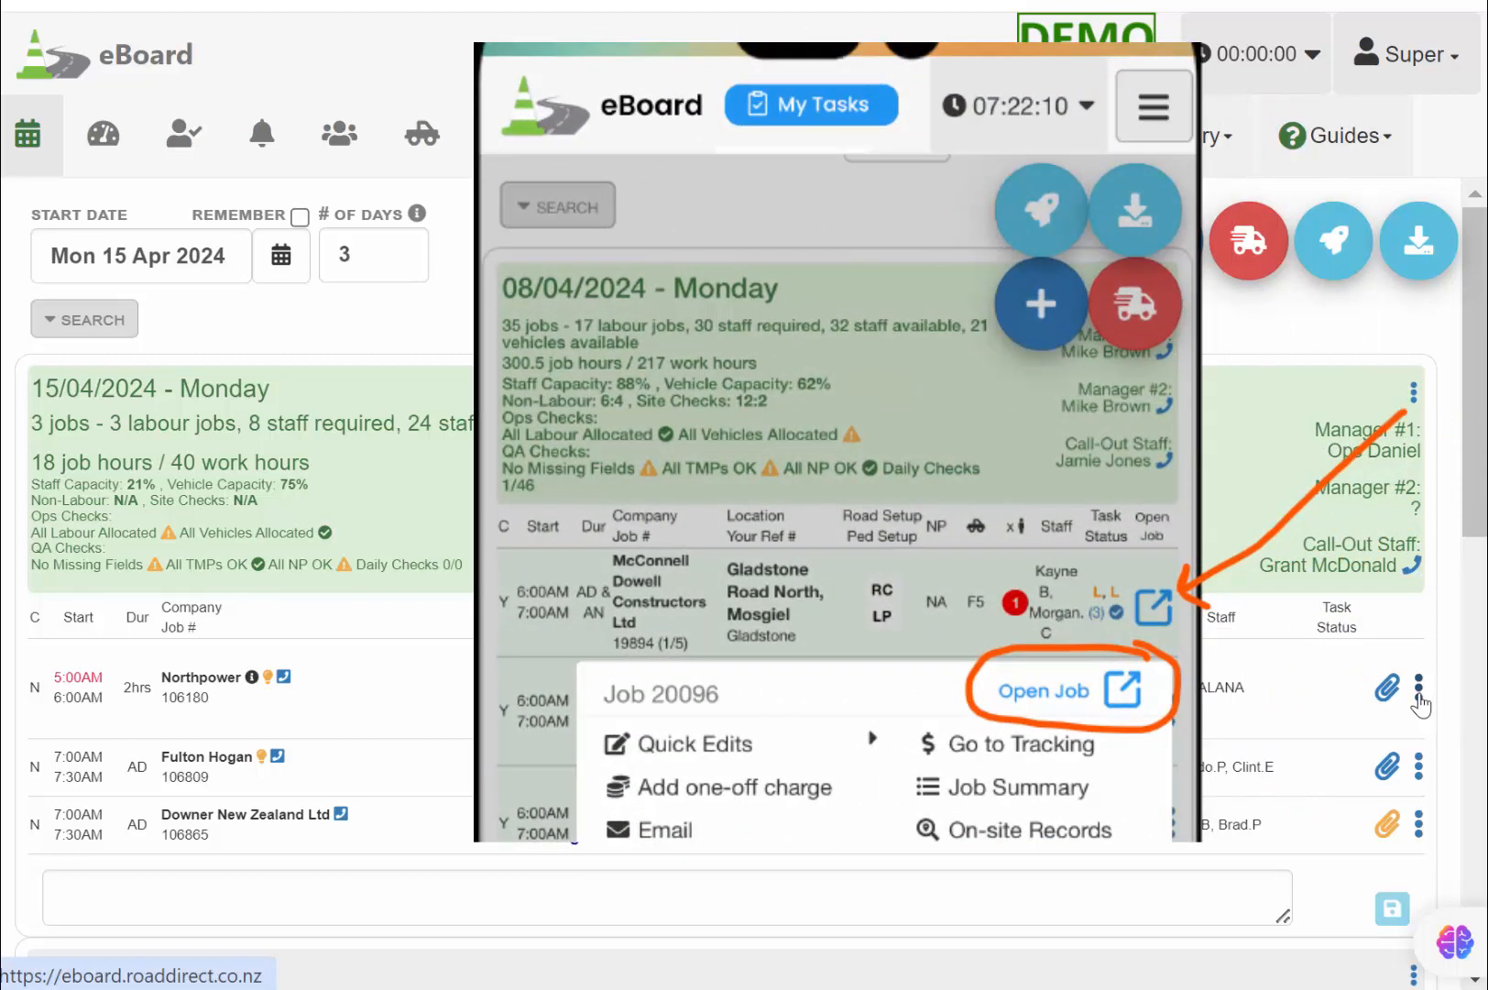
pyautogui.click(1419, 689)
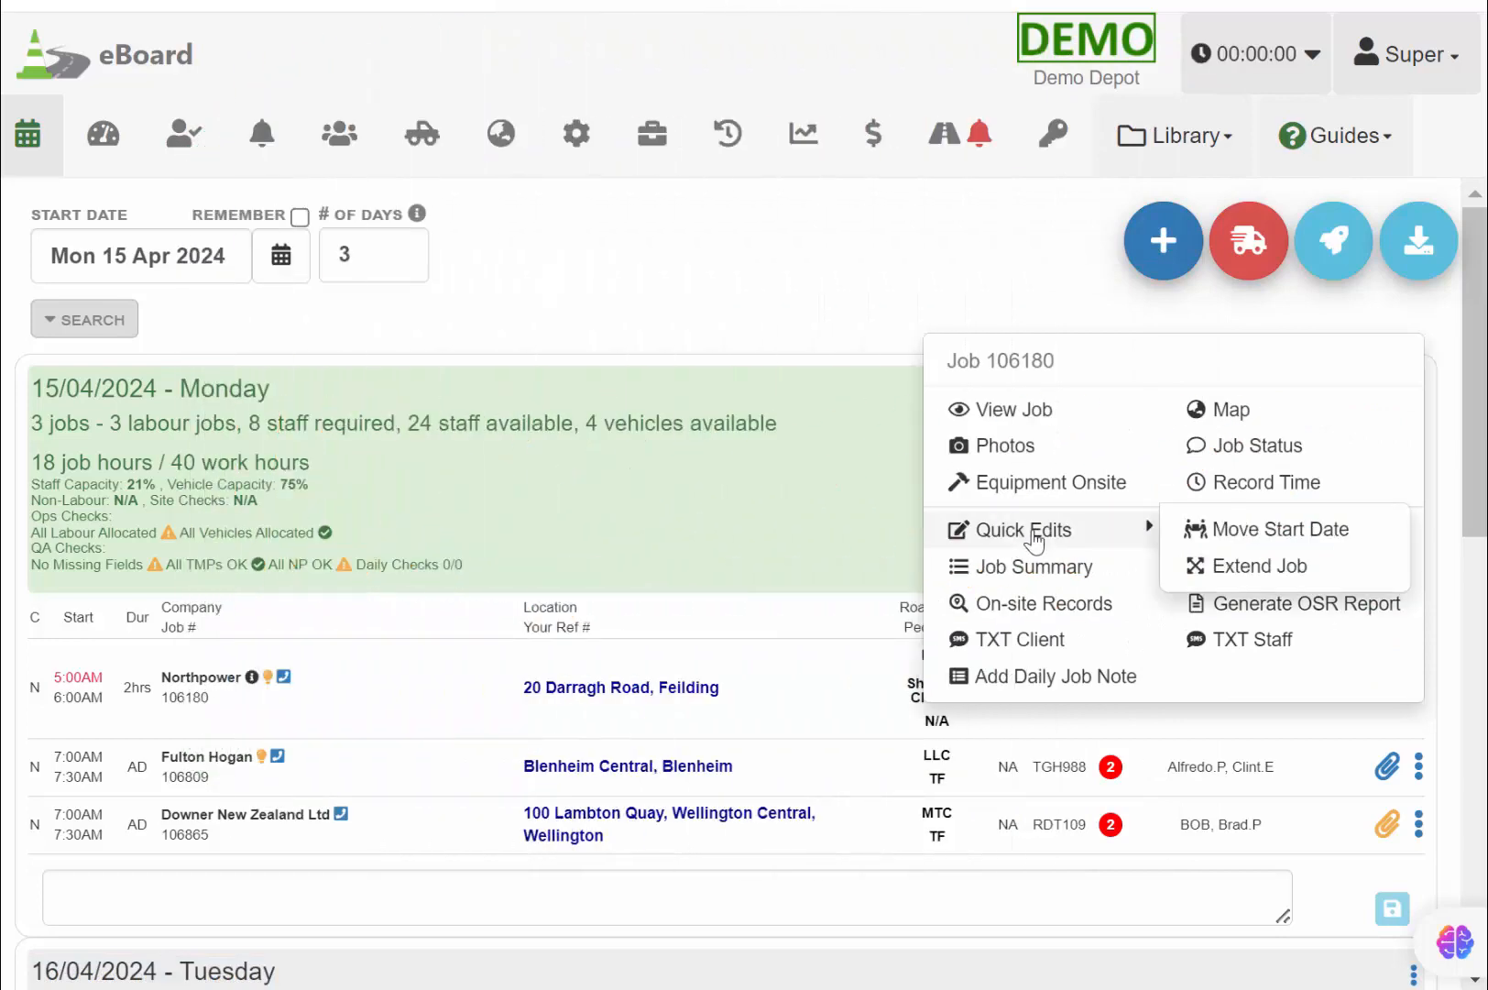
pyautogui.click(770, 322)
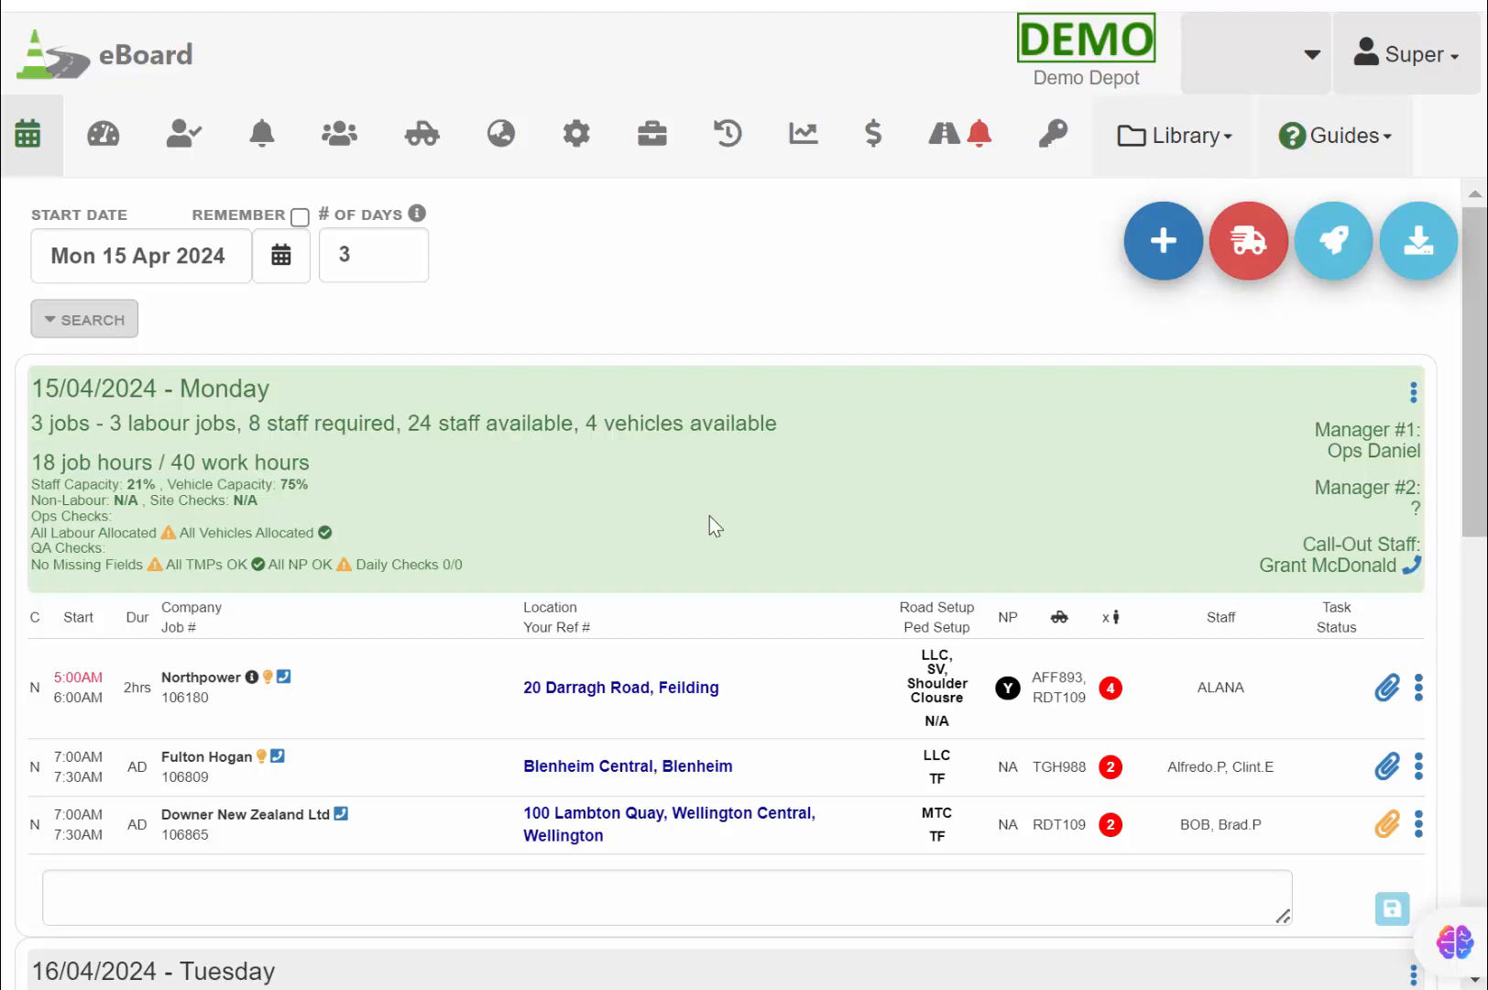
# Review the Northpower row's details for start time, job number, location, vehicles, and required labour
pyautogui.moveTo(90, 687)
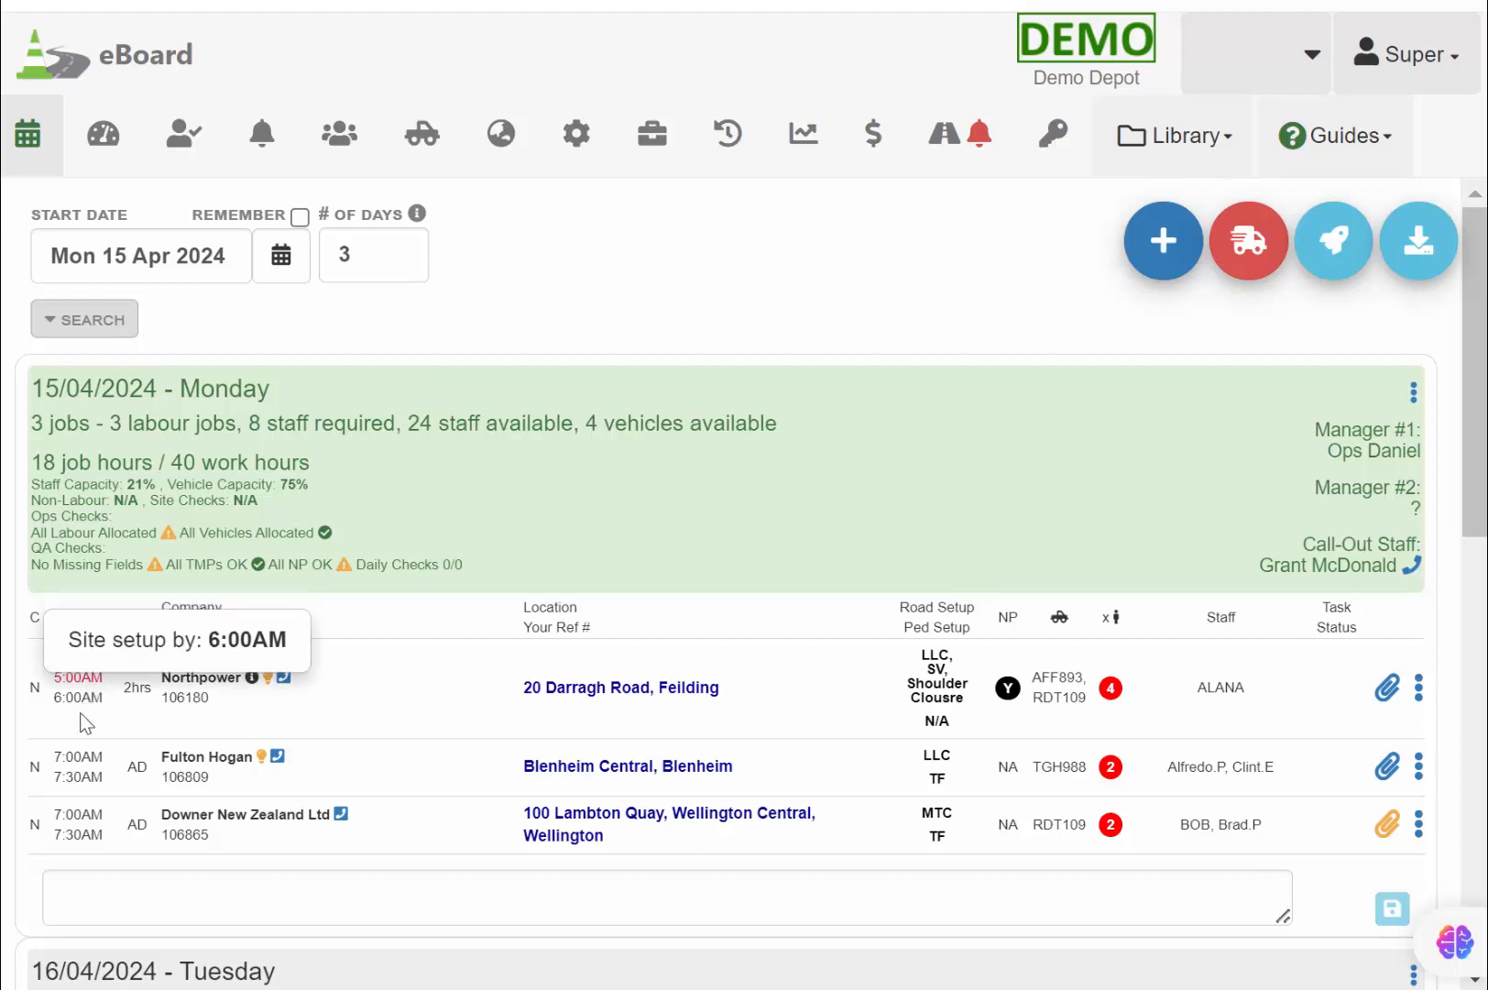
pyautogui.moveTo(196, 685)
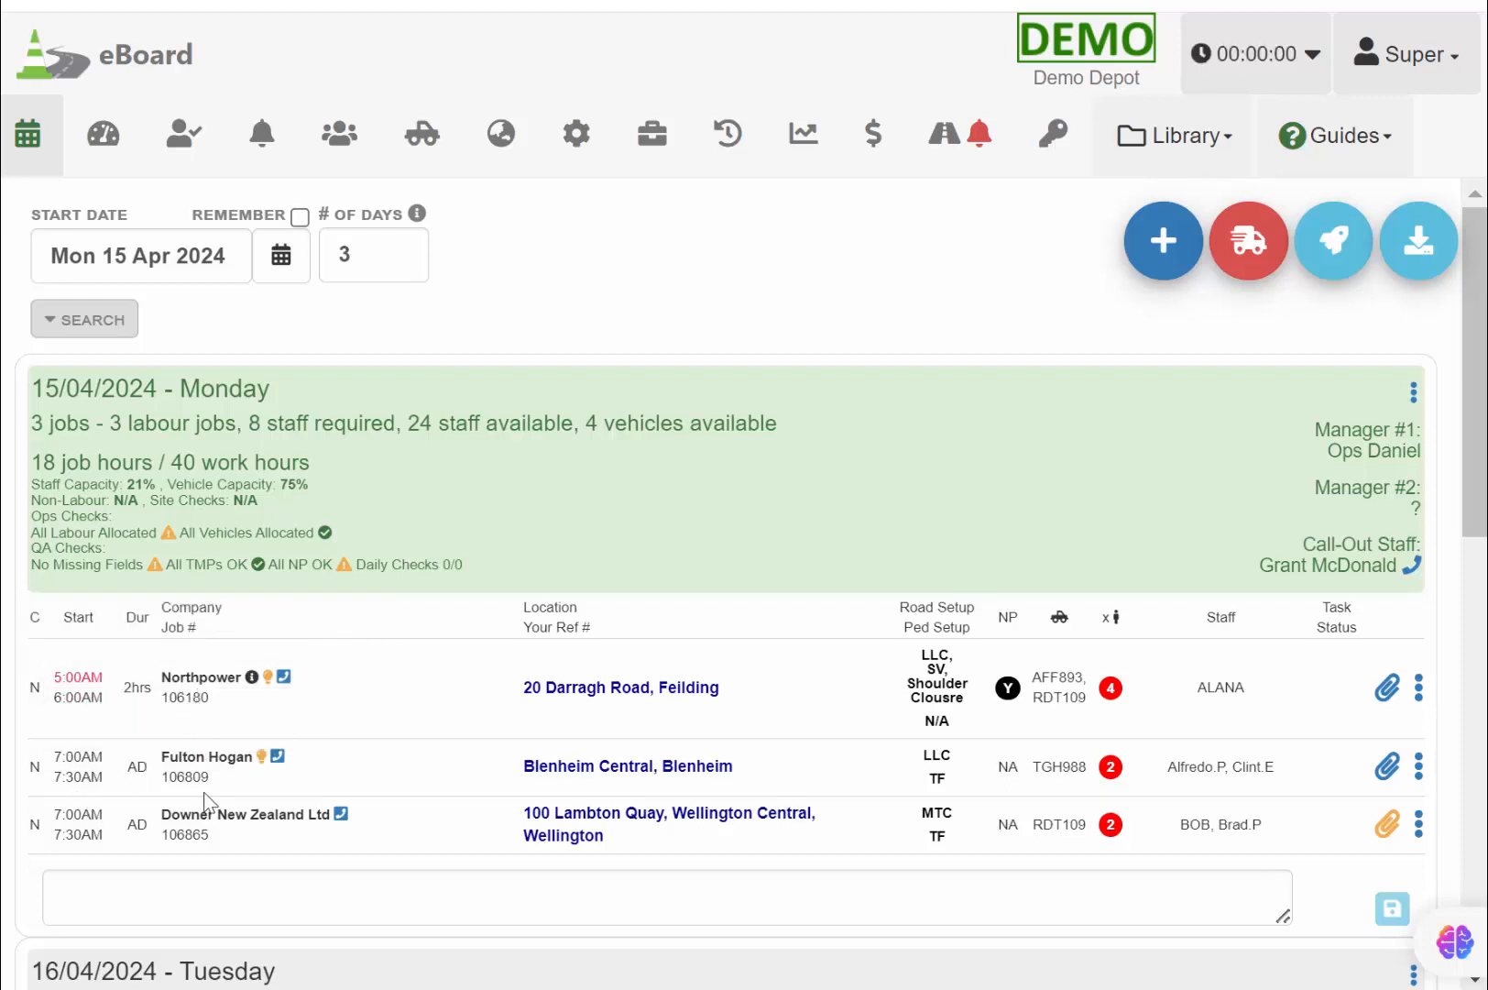
pyautogui.moveTo(575, 692)
pyautogui.moveTo(1061, 692)
pyautogui.moveTo(1112, 687)
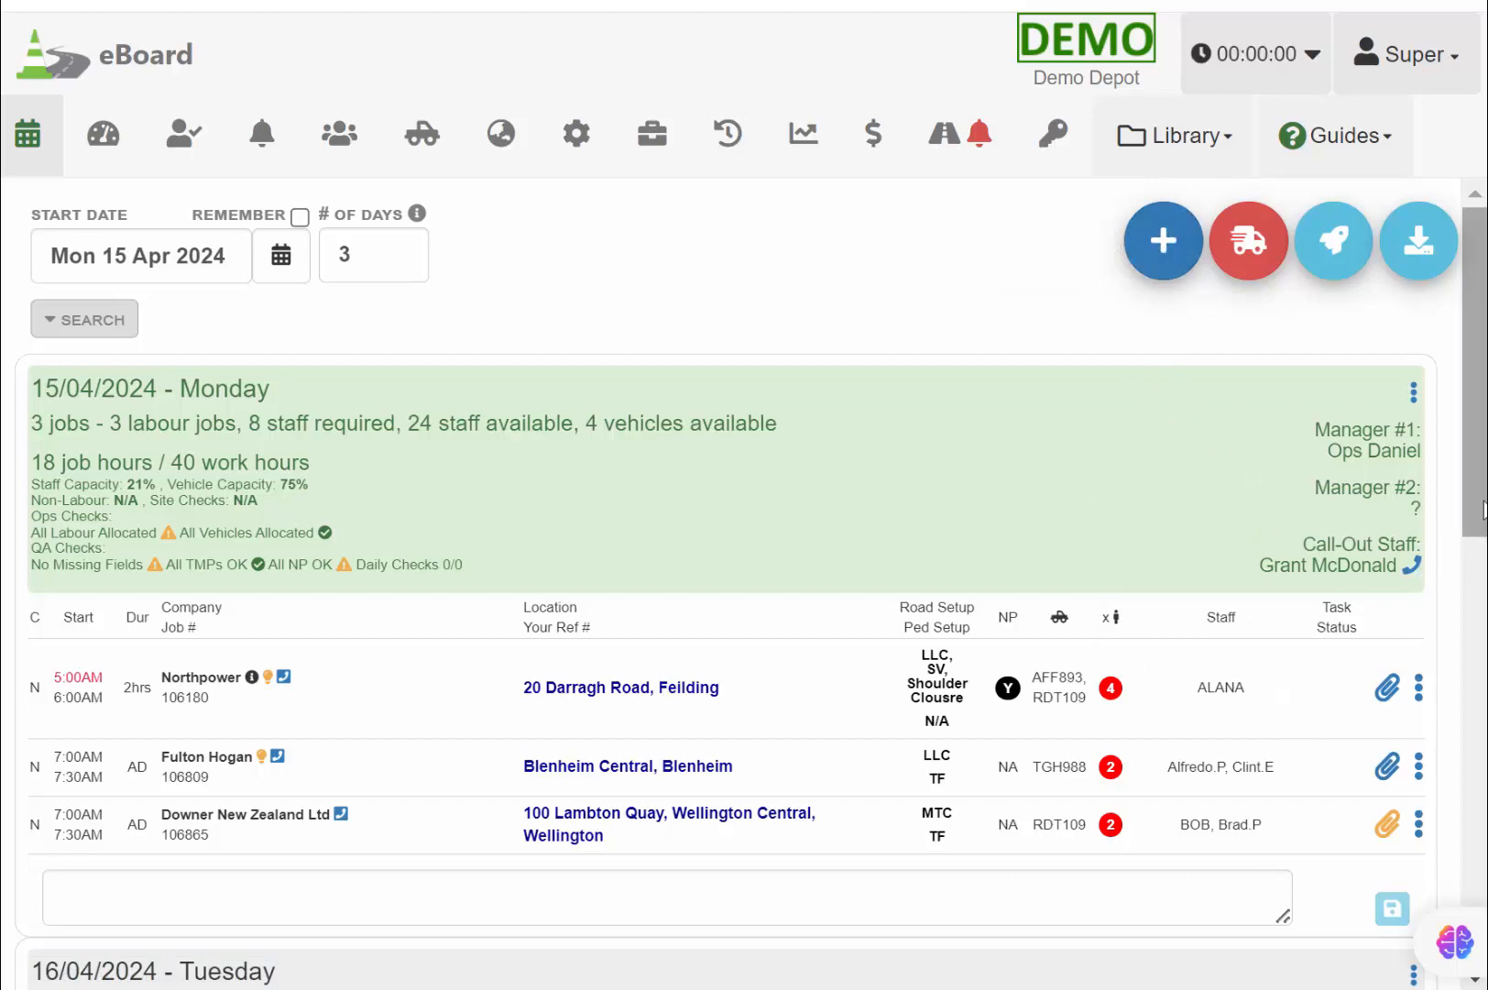
pyautogui.moveTo(1484, 509)
pyautogui.mouseDown()
pyautogui.moveTo(1468, 921)
pyautogui.moveTo(1473, 495)
pyautogui.mouseUp()
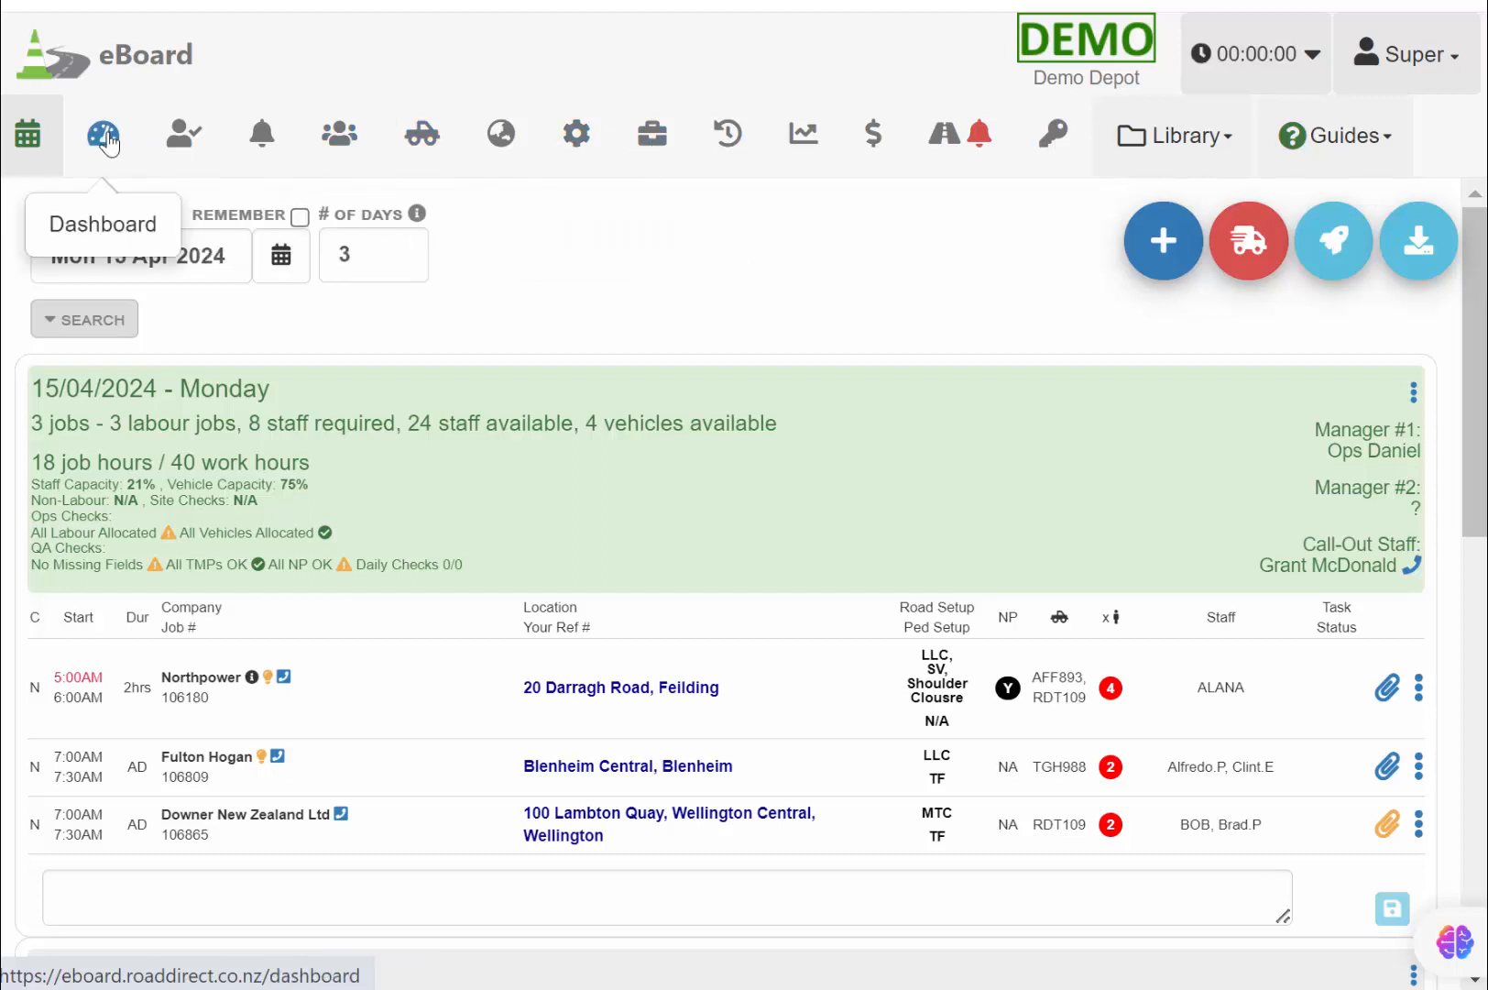
# Reload the job board, view the Northpower job's photos, and close the photo viewer
pyautogui.click(27, 128)
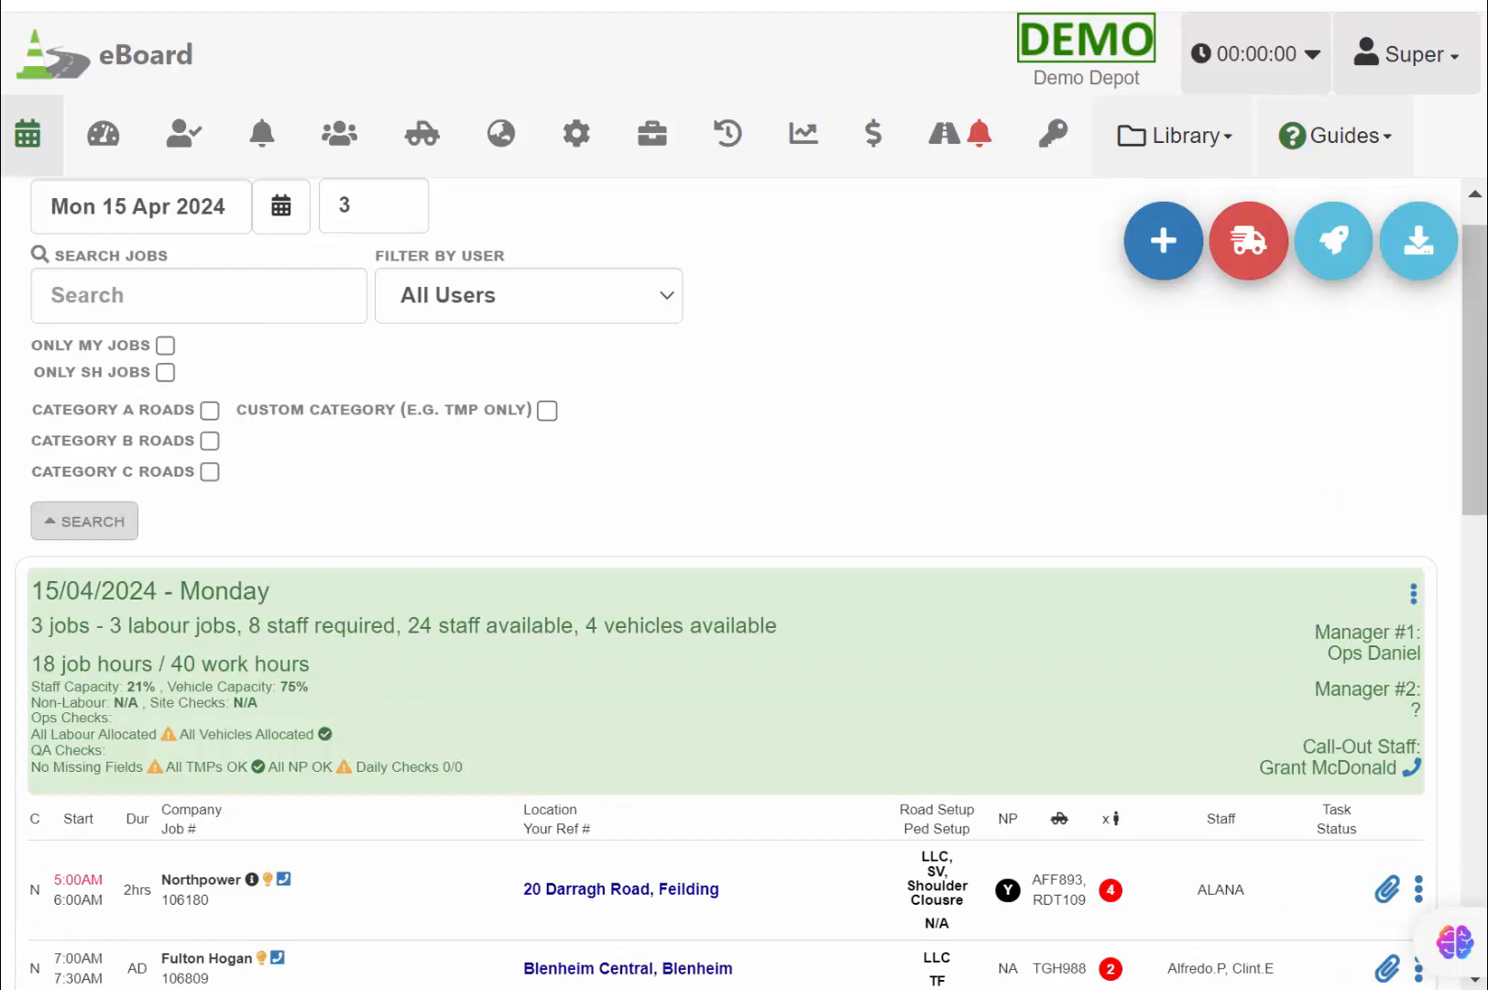
pyautogui.scroll(-3, 1031, 672)
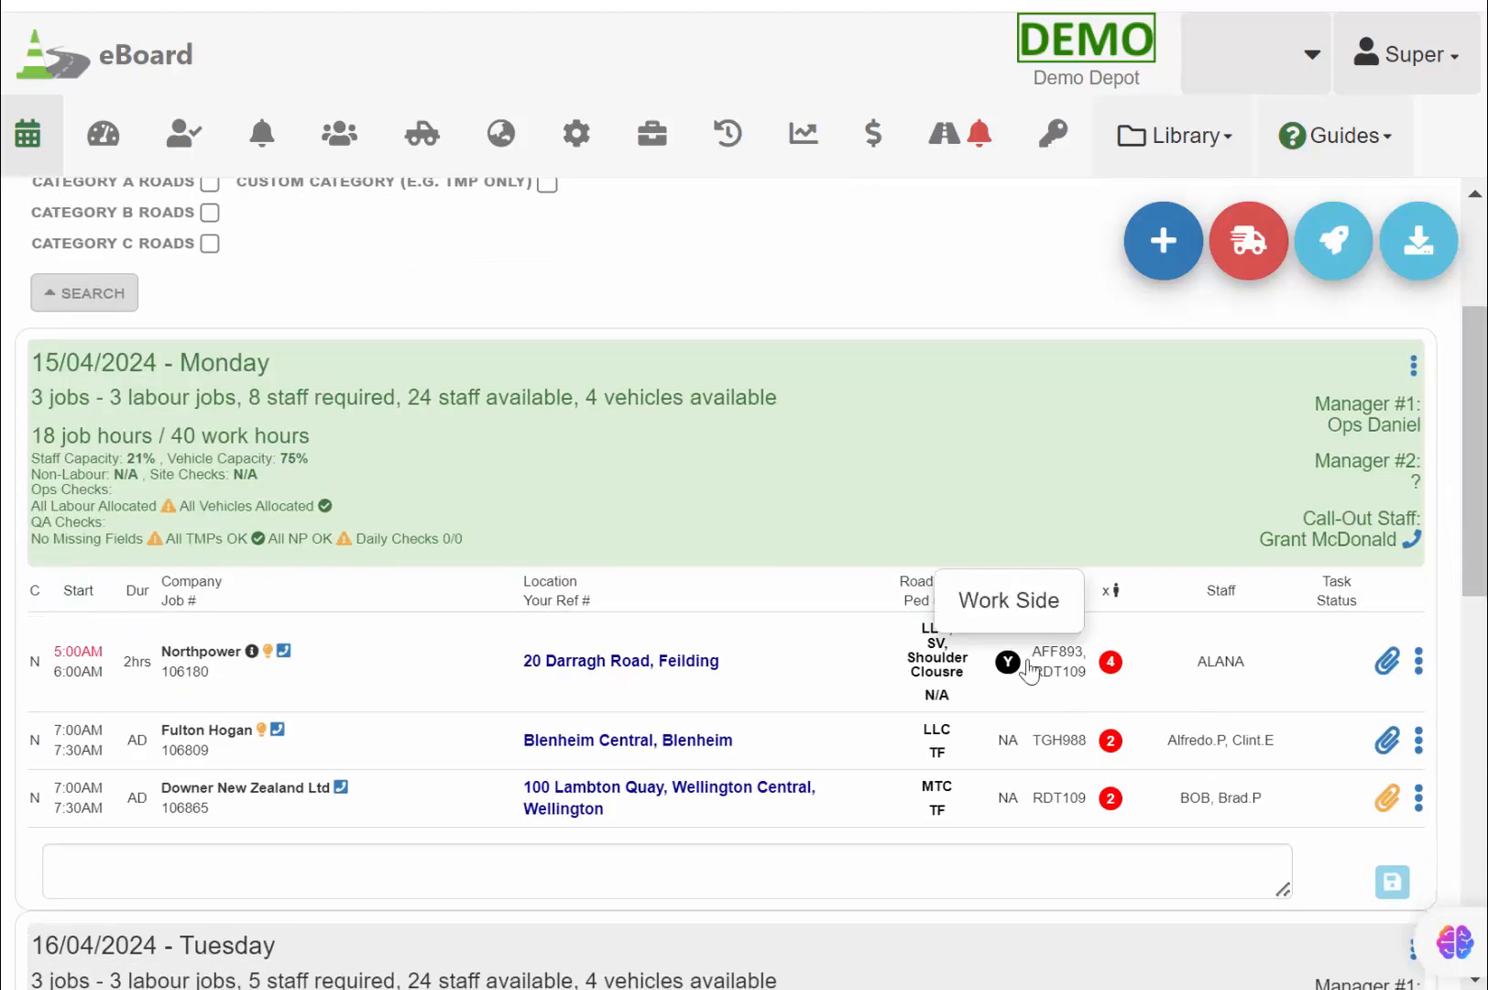
pyautogui.click(1420, 661)
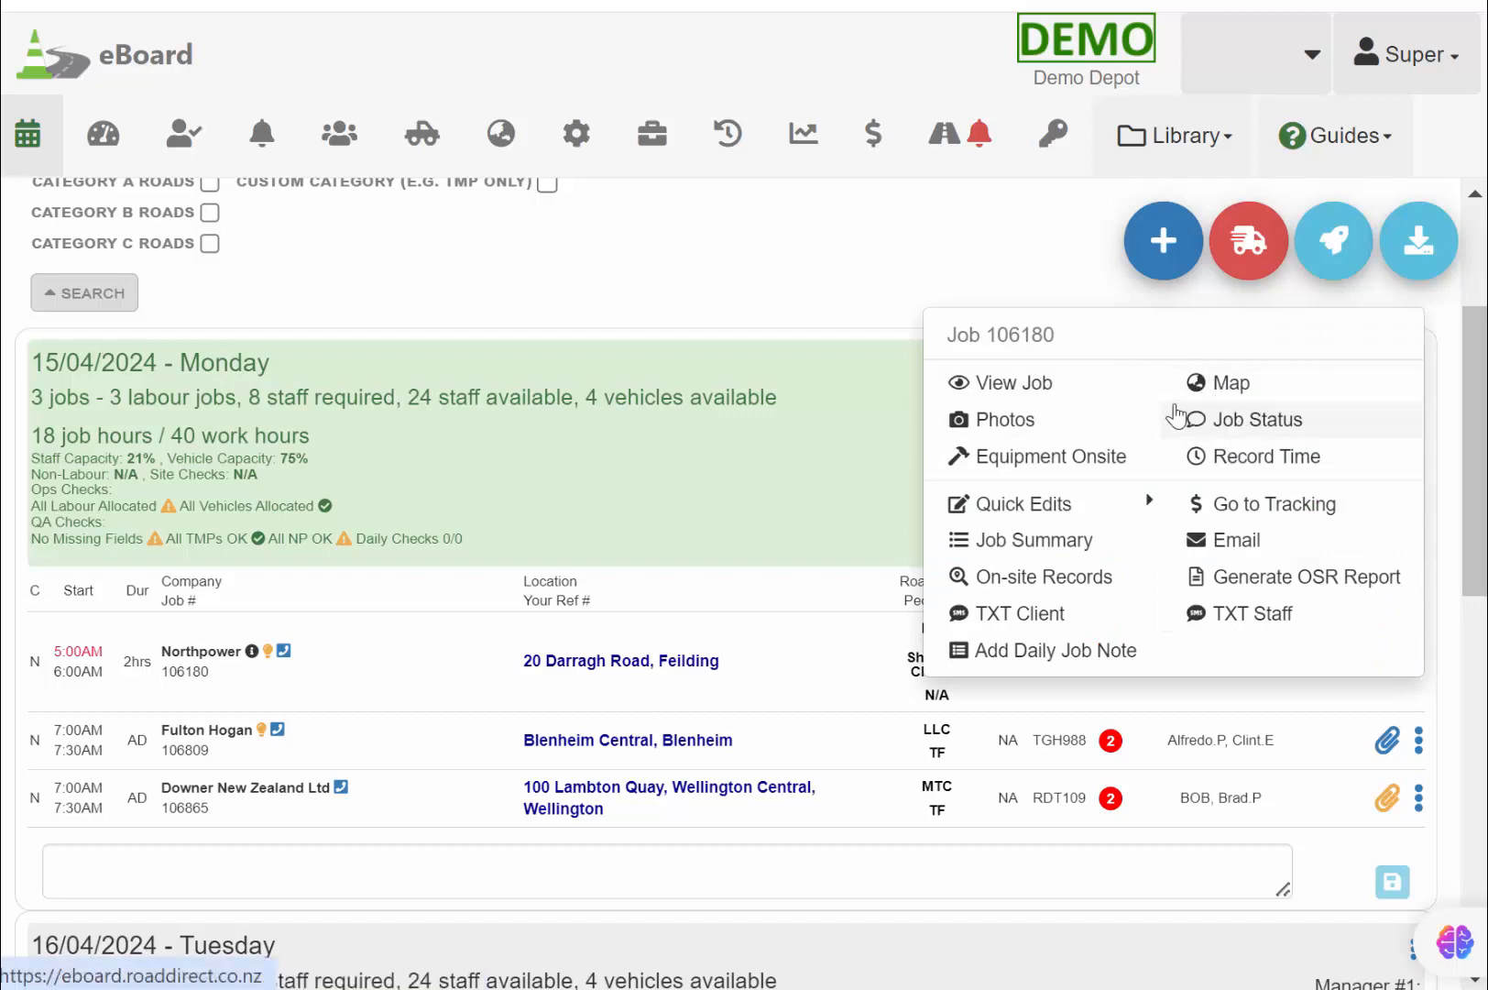
pyautogui.click(1006, 420)
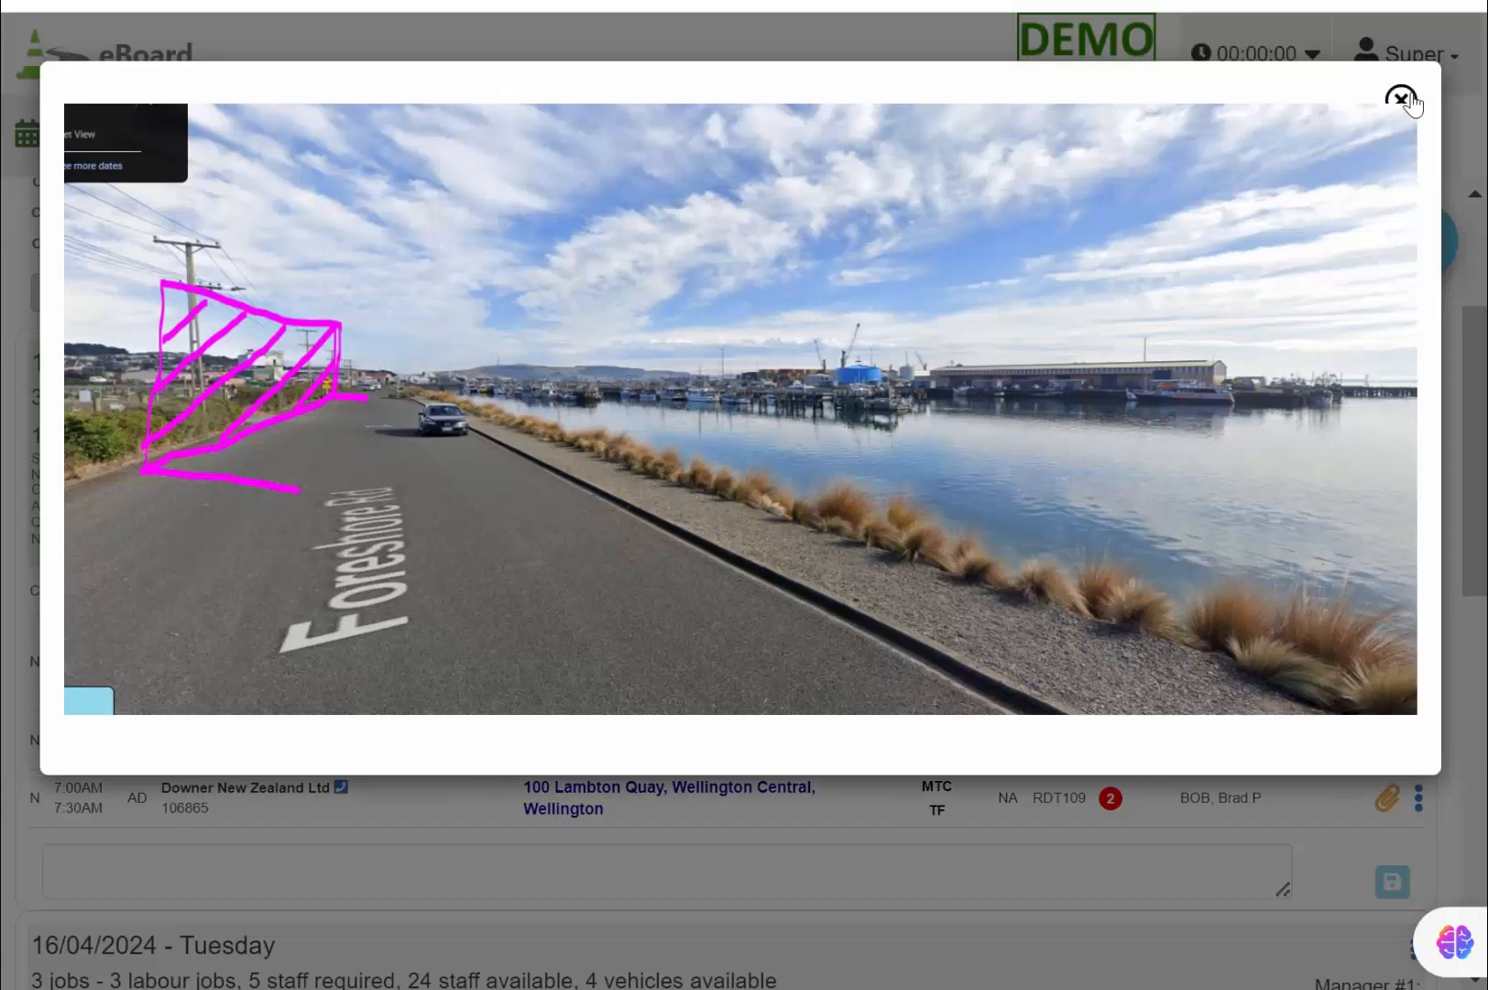
pyautogui.click(1401, 98)
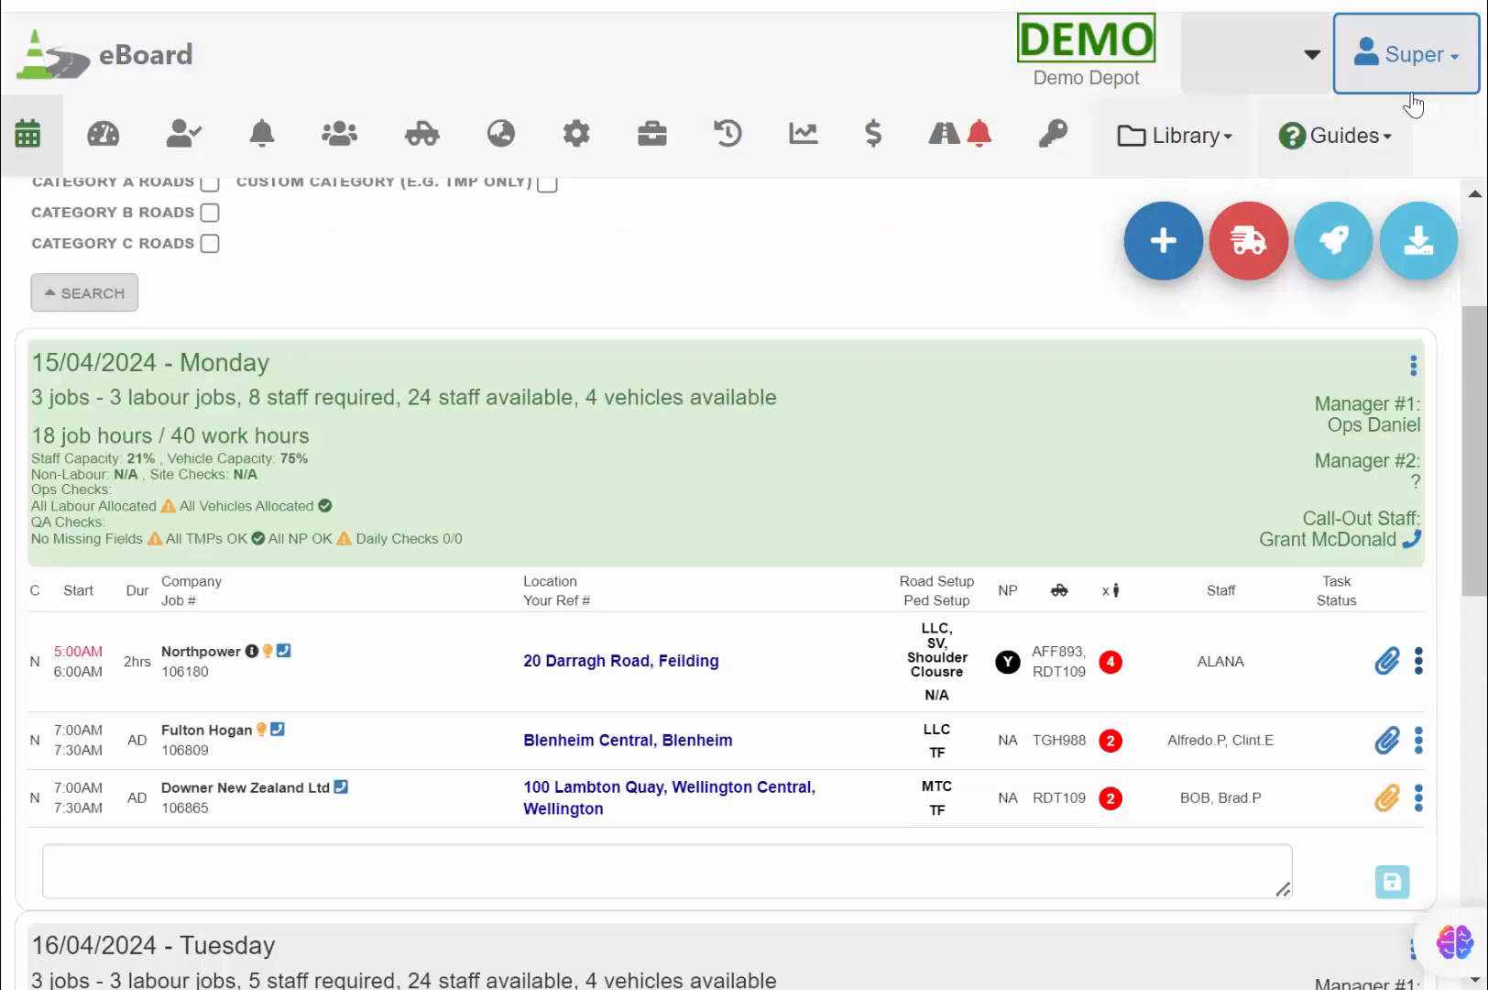
# View the Northpower job's full details, including its editable booking dates, and close the job without saving
pyautogui.click(1421, 664)
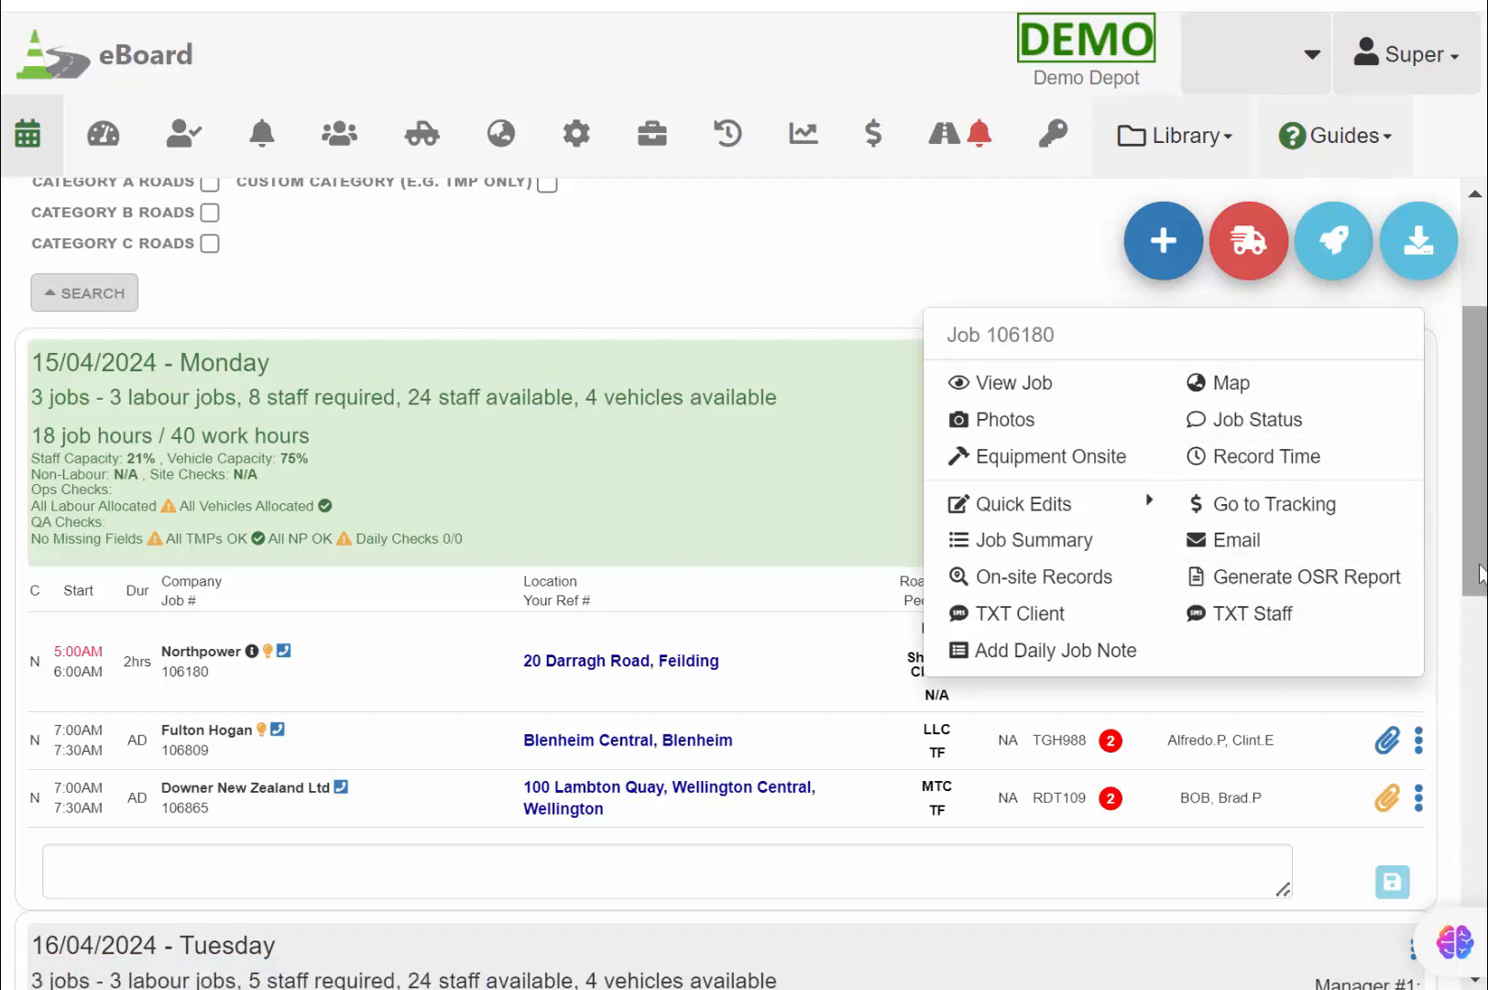
pyautogui.click(908, 245)
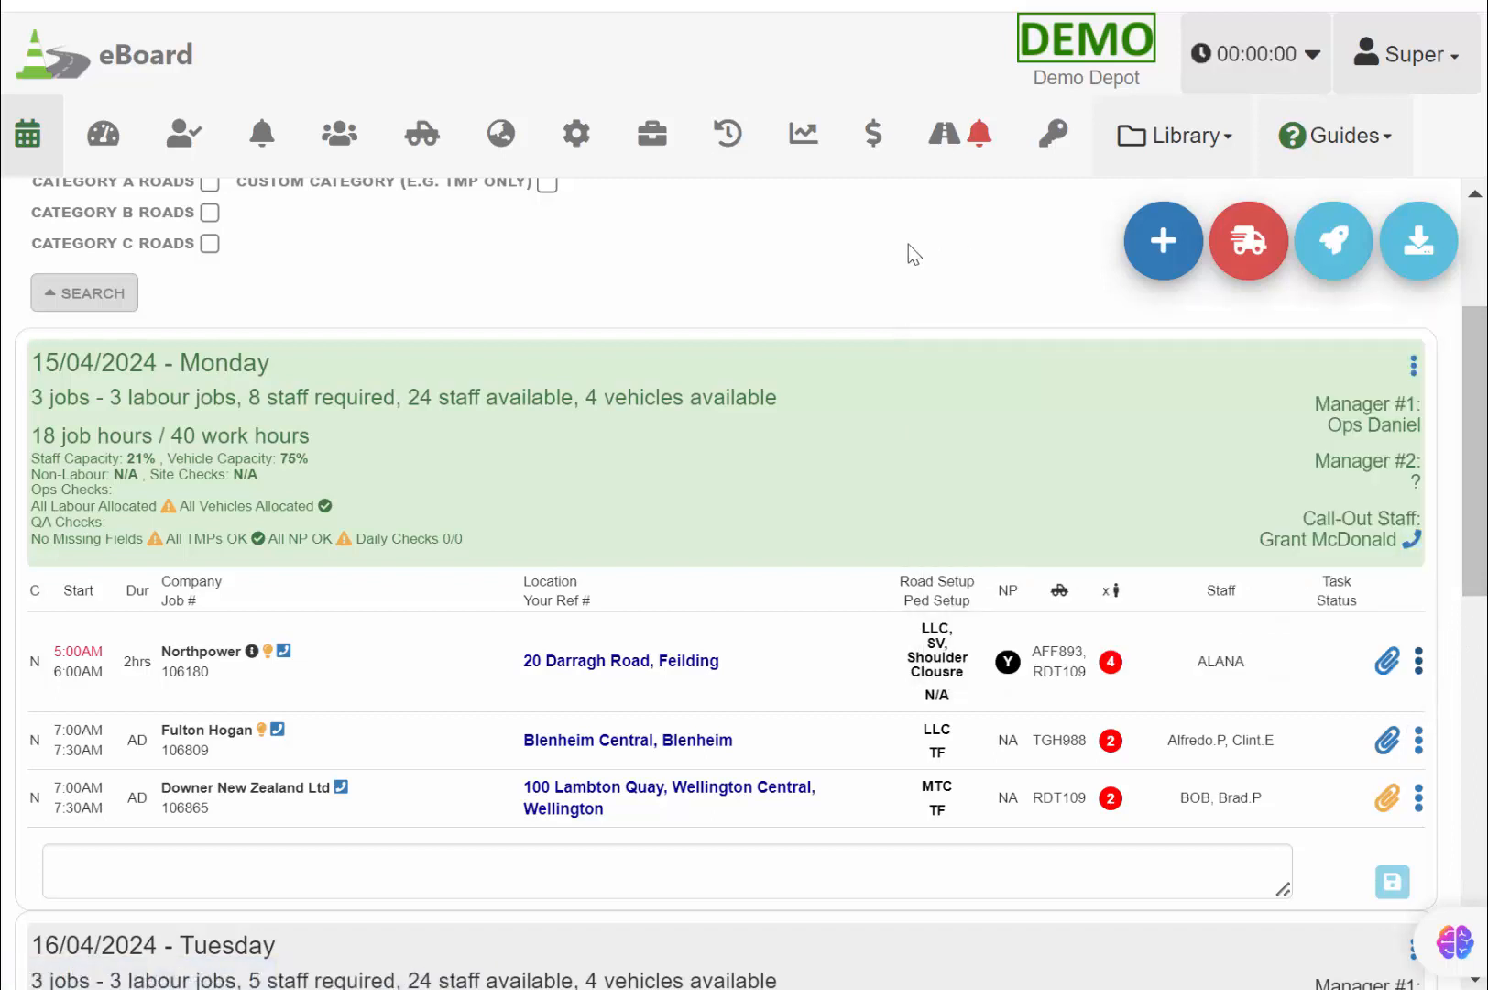
pyautogui.click(1419, 661)
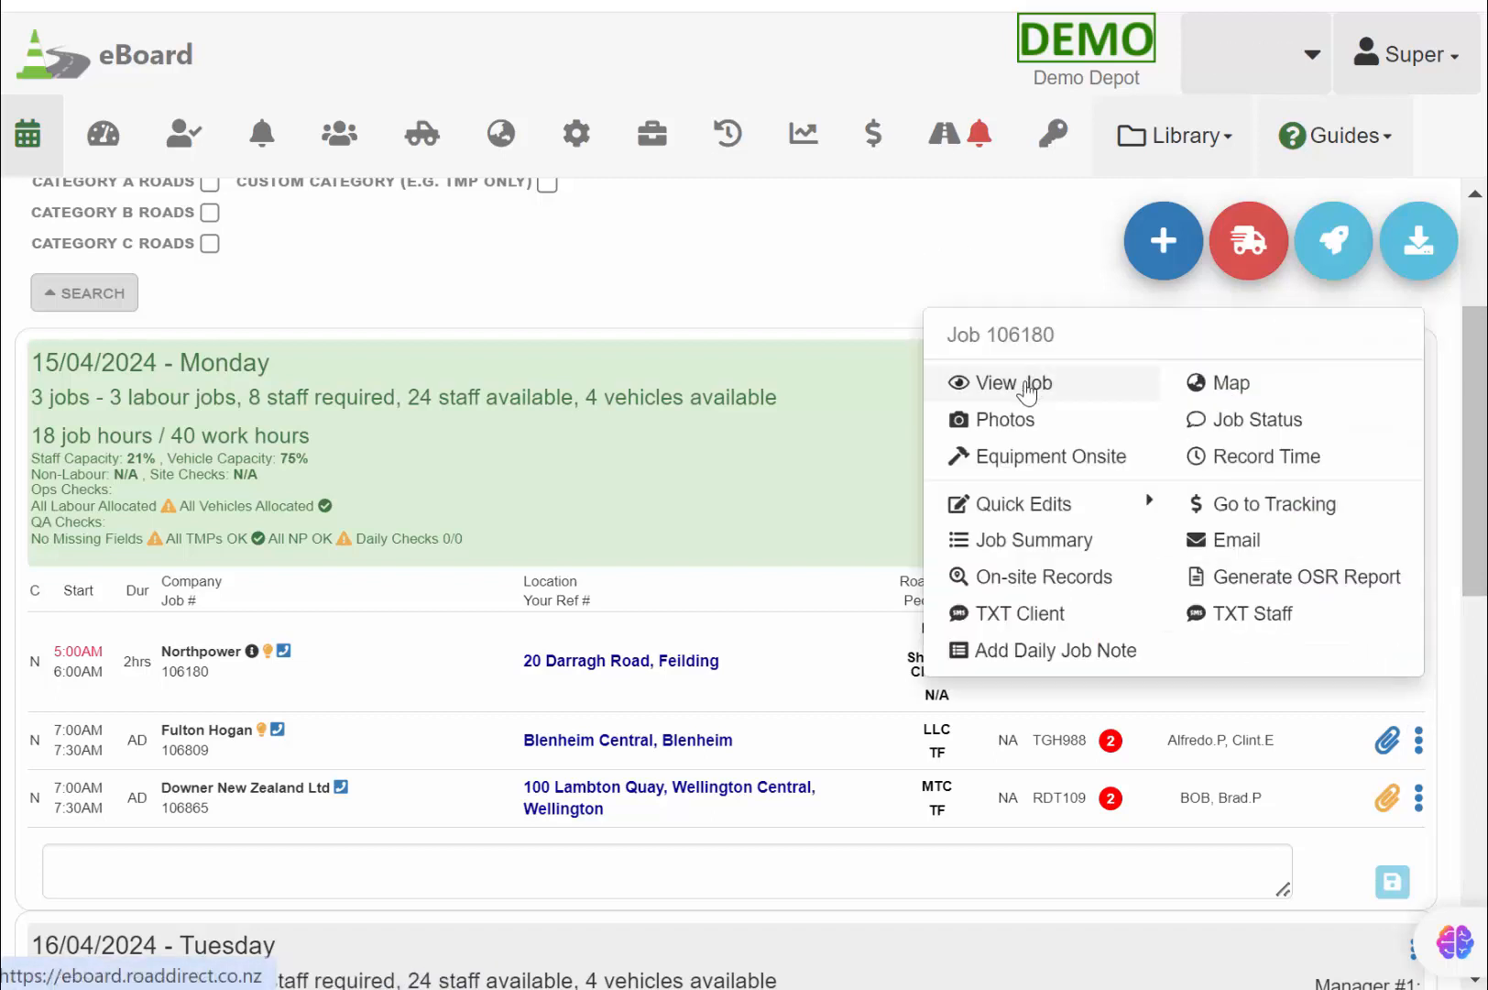
pyautogui.click(1028, 391)
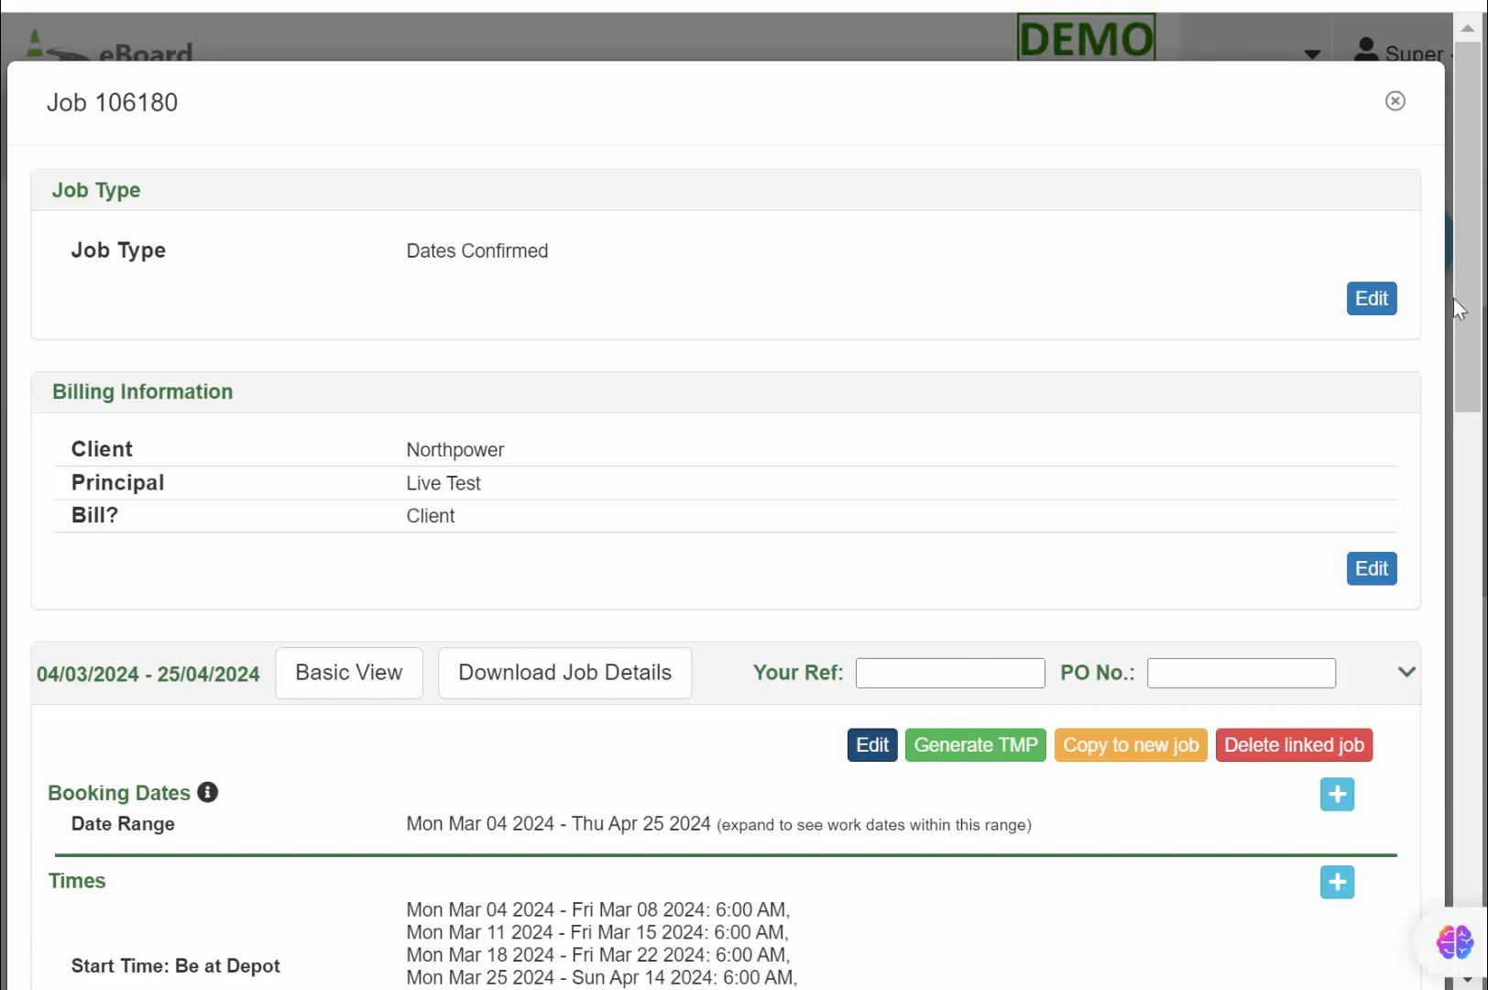
pyautogui.moveTo(1471, 101); pyautogui.dragTo(1467, 32)
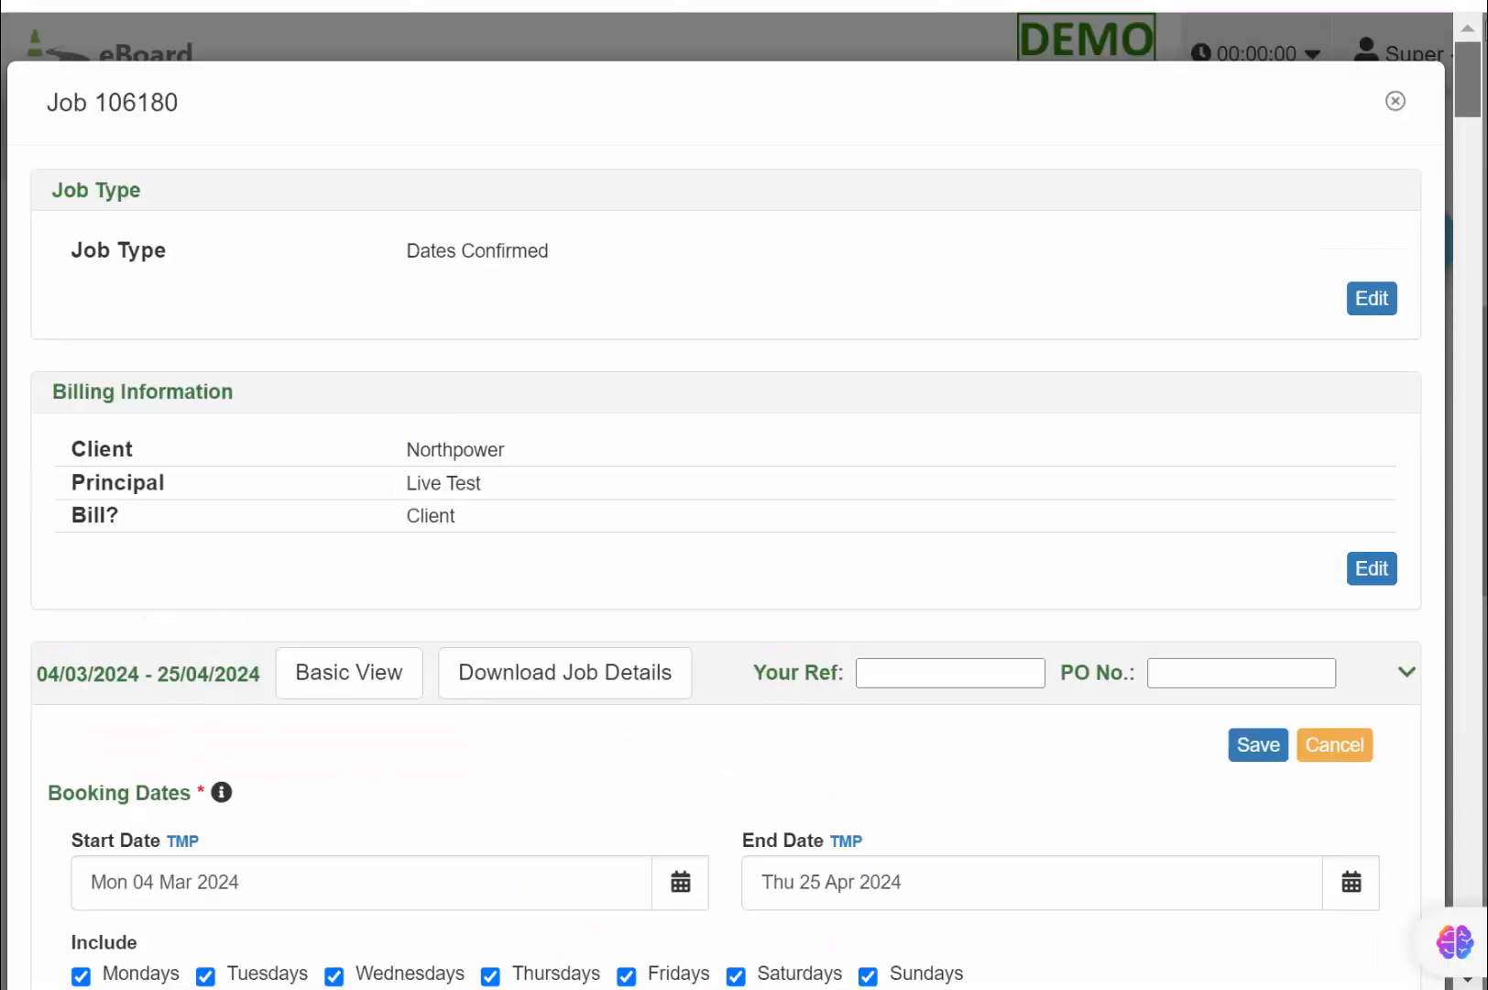
pyautogui.click(1394, 102)
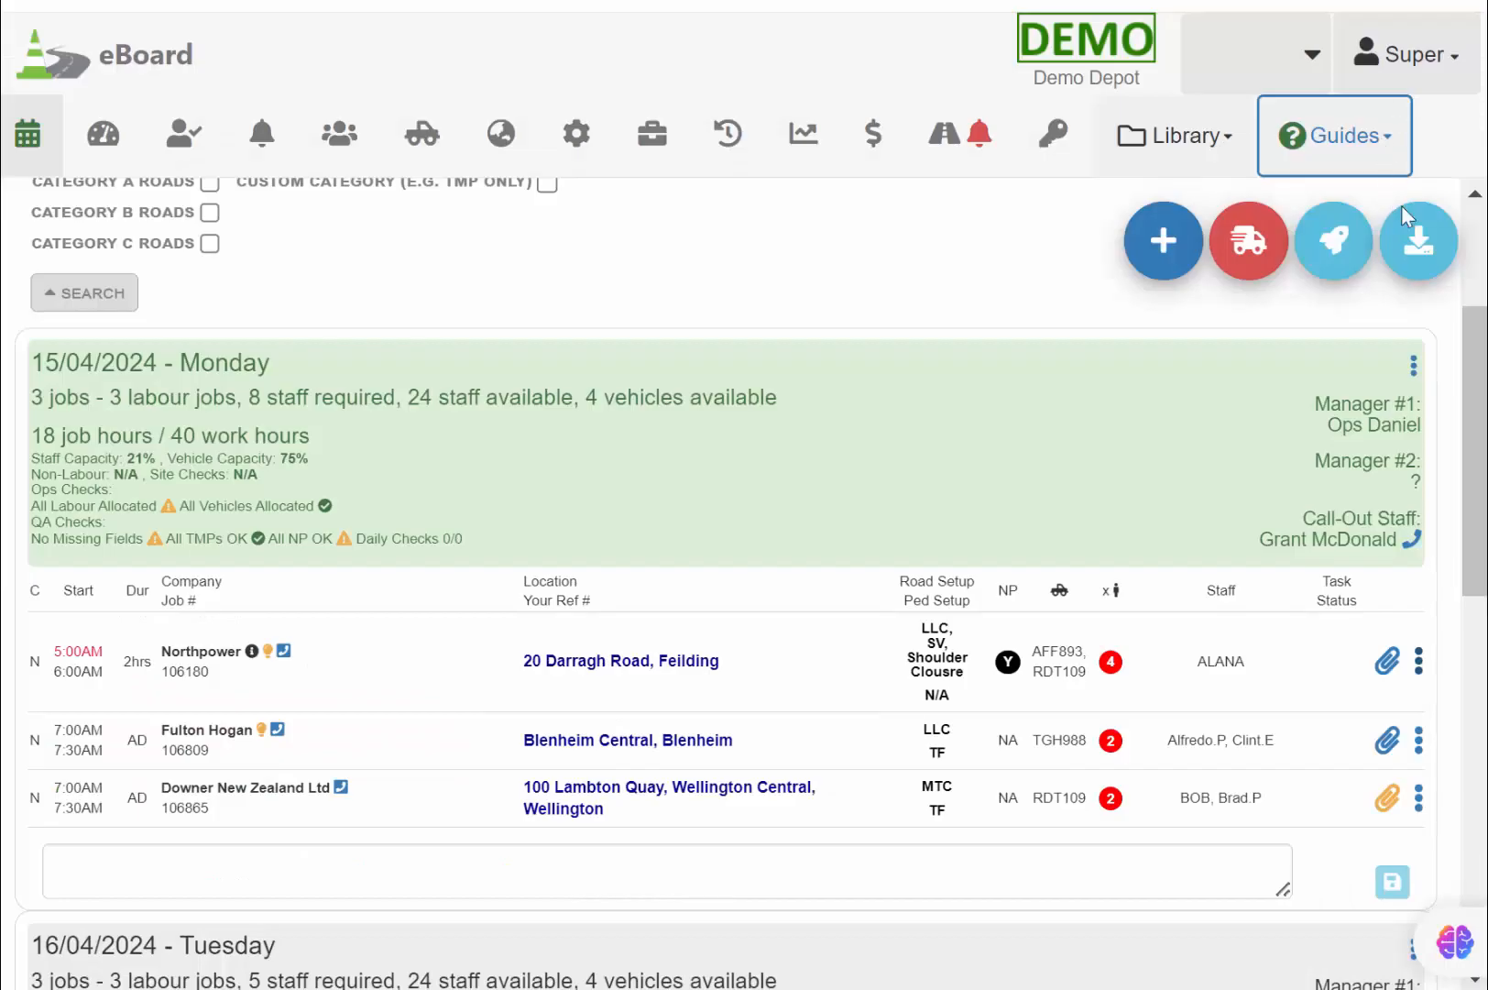